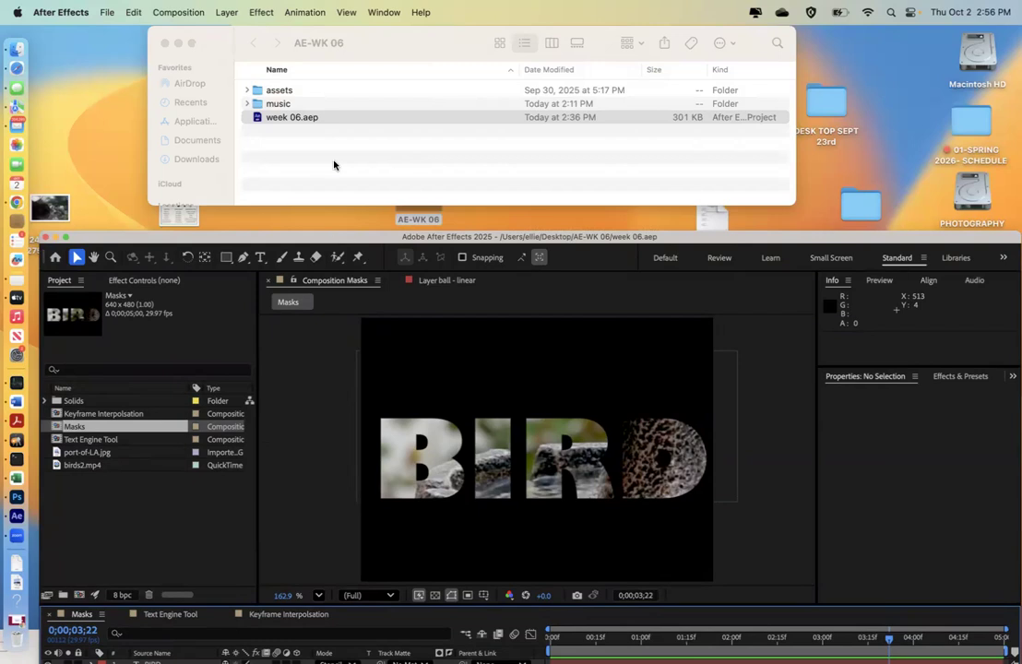
Step: Switch to the AE-WK 06 folder in Finder and expand its music folder
click(165, 44)
drag(417, 188, 484, 101)
double_click(485, 101)
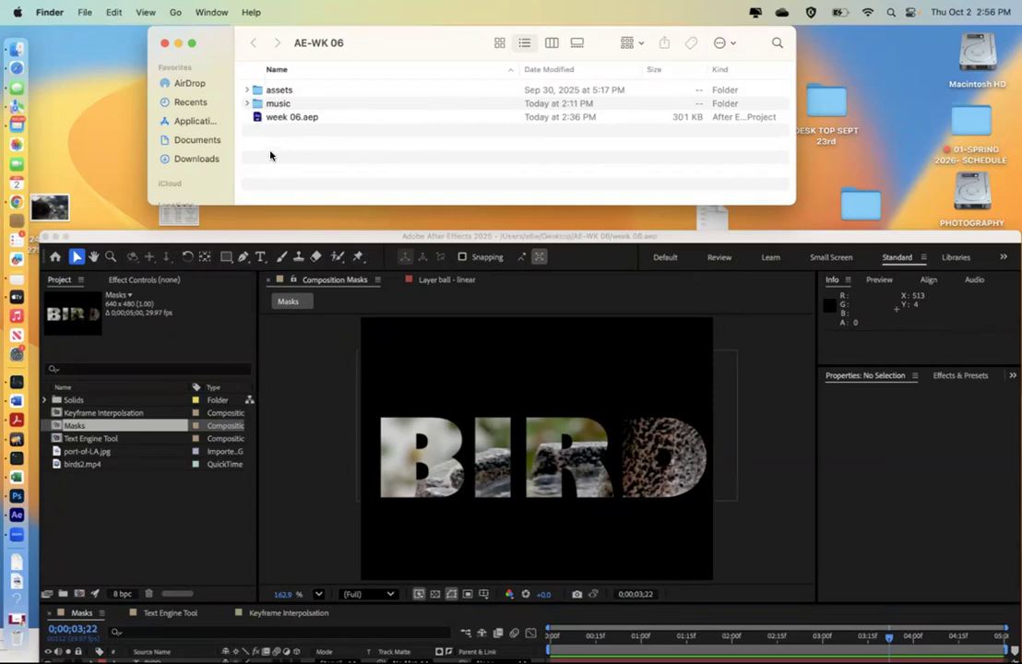
click(247, 104)
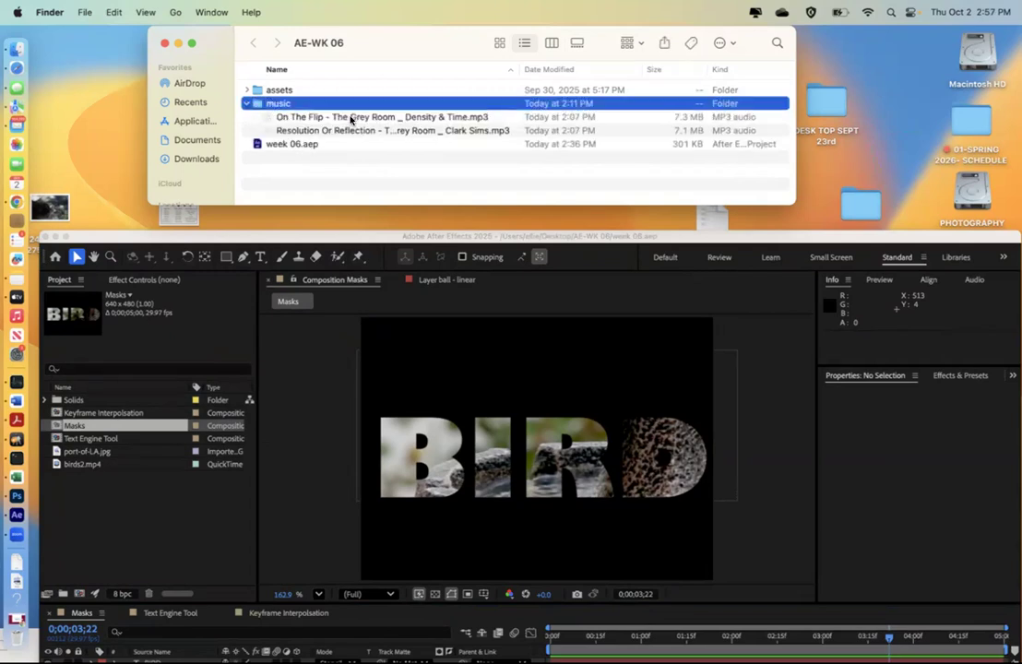
Step: Rename the On The Flip audio file in the music folder as 01.mp3
click(352, 120)
click(349, 120)
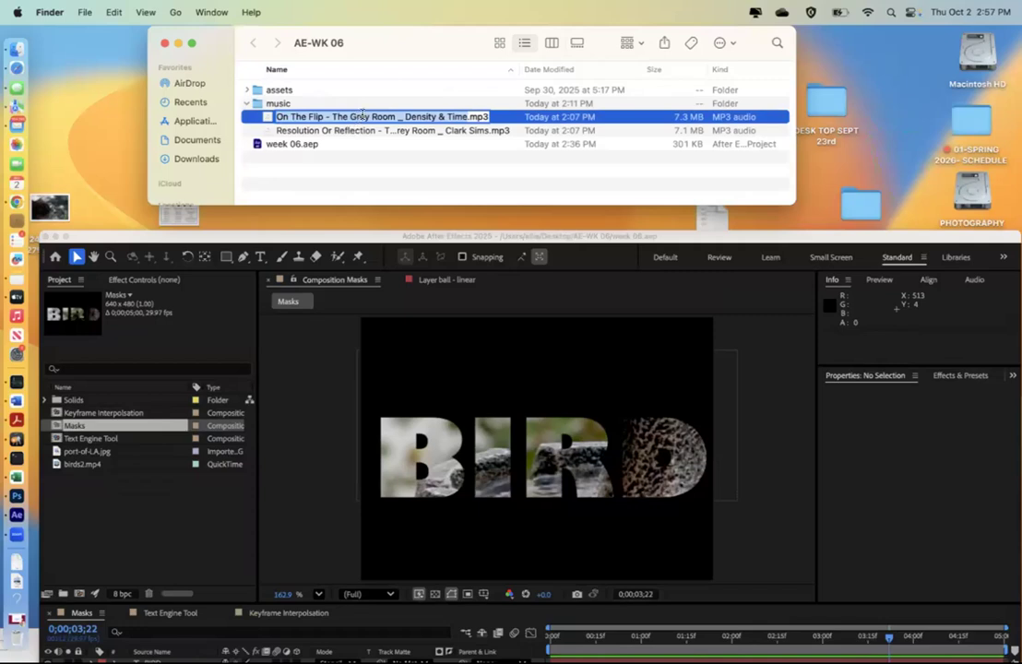
drag(324, 116, 466, 116)
text(==)
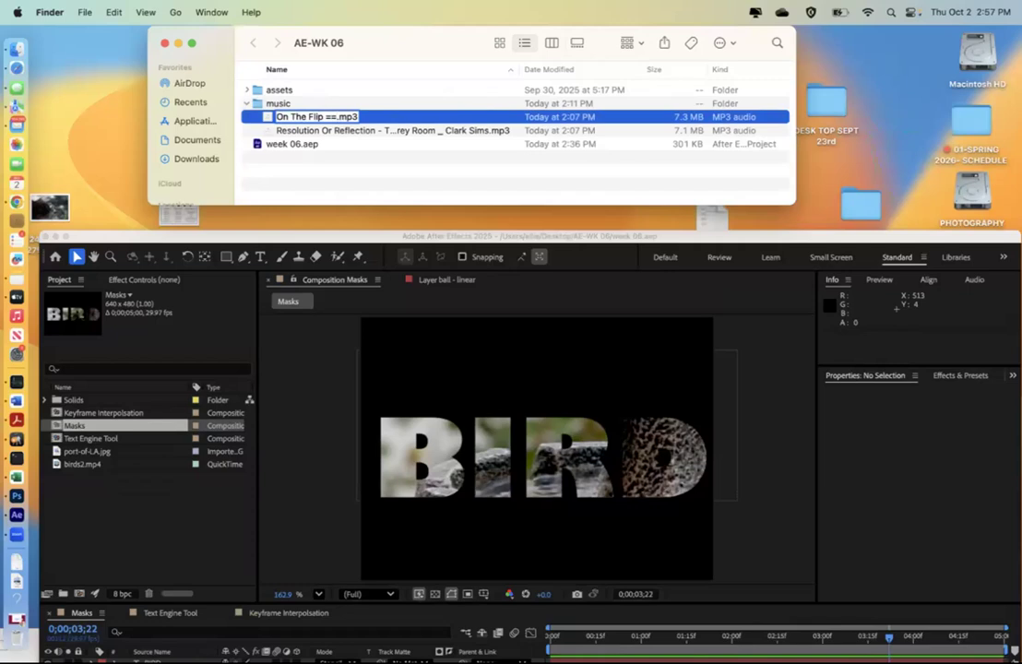
key(BackSpace)
key(BackSpace)
key(BackSpace)
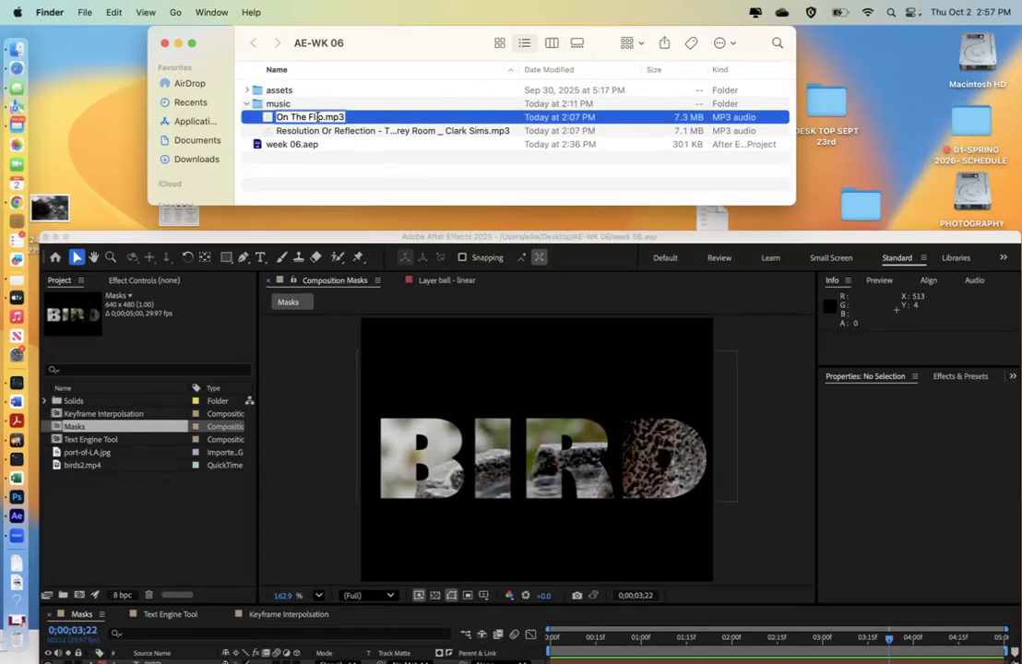
drag(321, 117, 256, 117)
text(01)
key(Return)
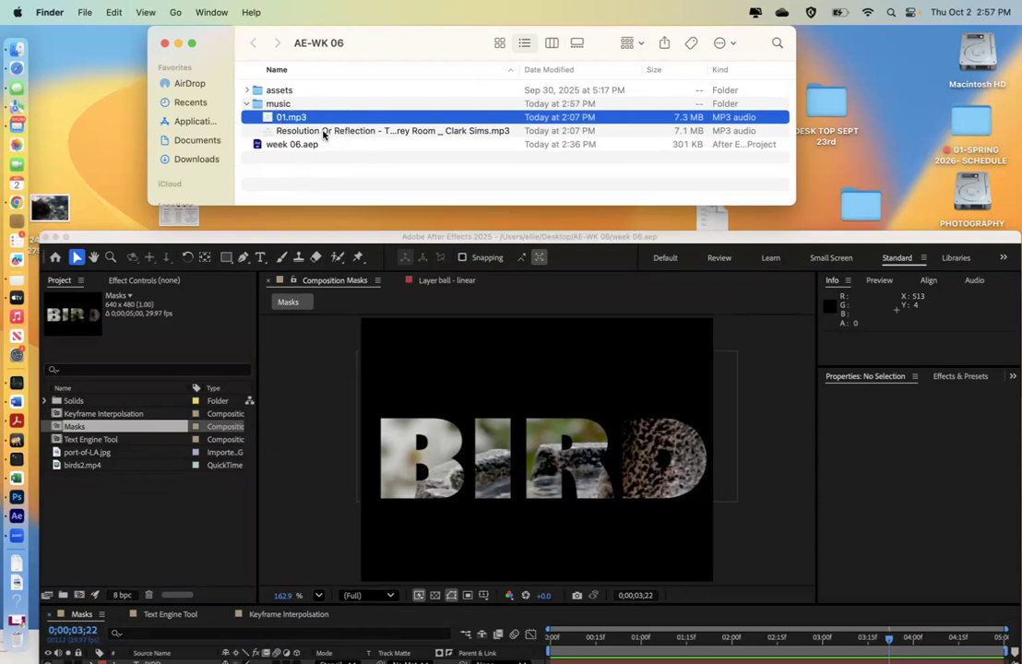
Step: Rename the Resolution Or Reflection audio file in the music folder as 02.mp3
click(324, 131)
key(Return)
text(0.mp)
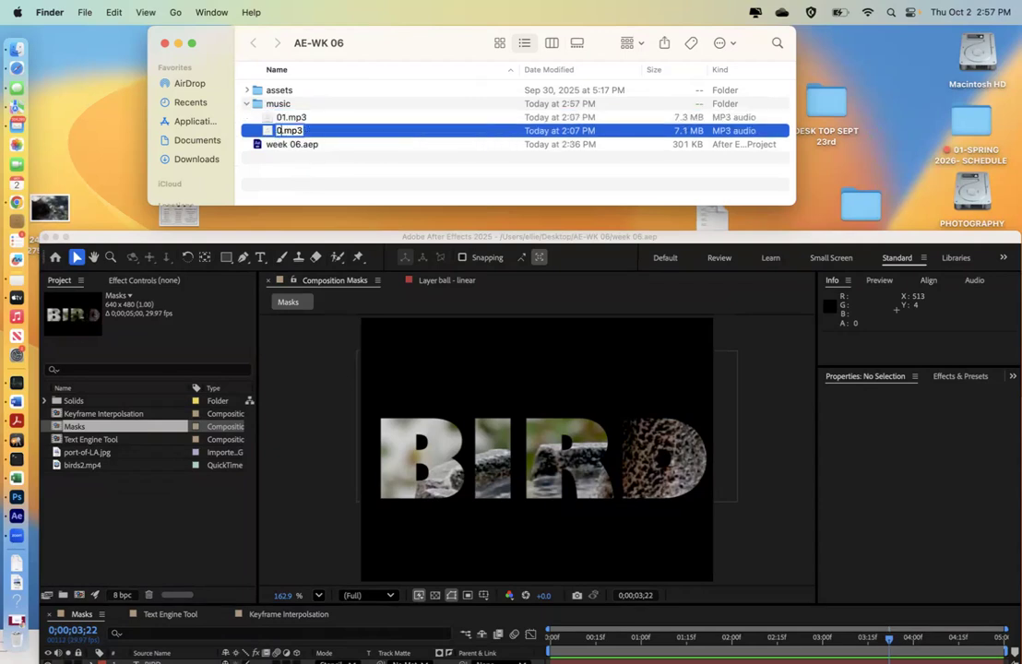
text(3)
key(Return)
click(269, 169)
click(256, 104)
click(247, 104)
click(246, 104)
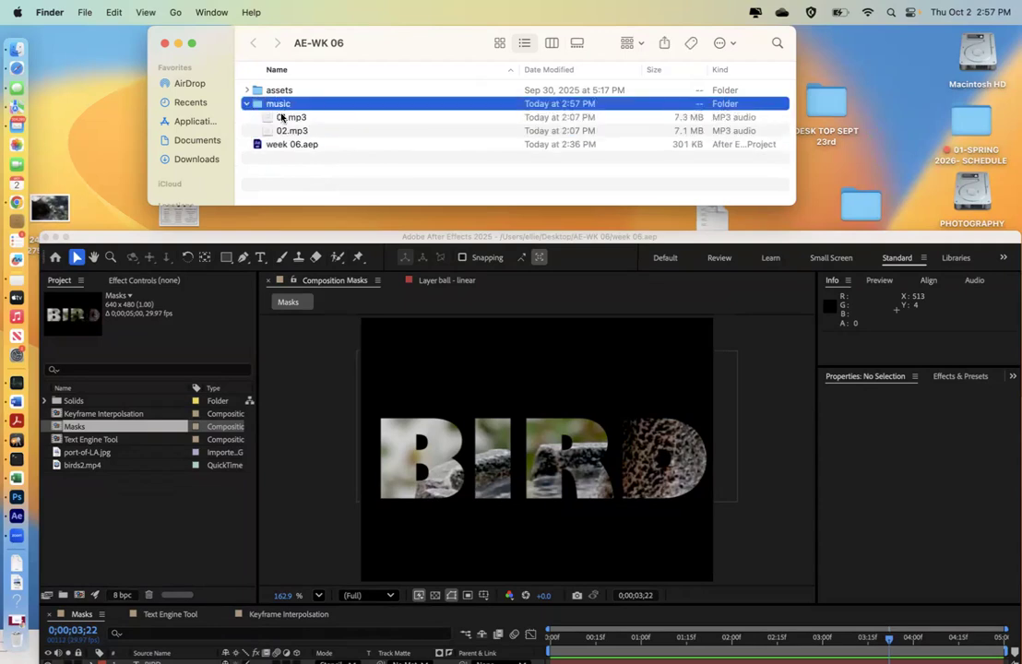
Step: Expand the assets folder and rename the port-of-LA image as port-of-LA.jpg
click(245, 91)
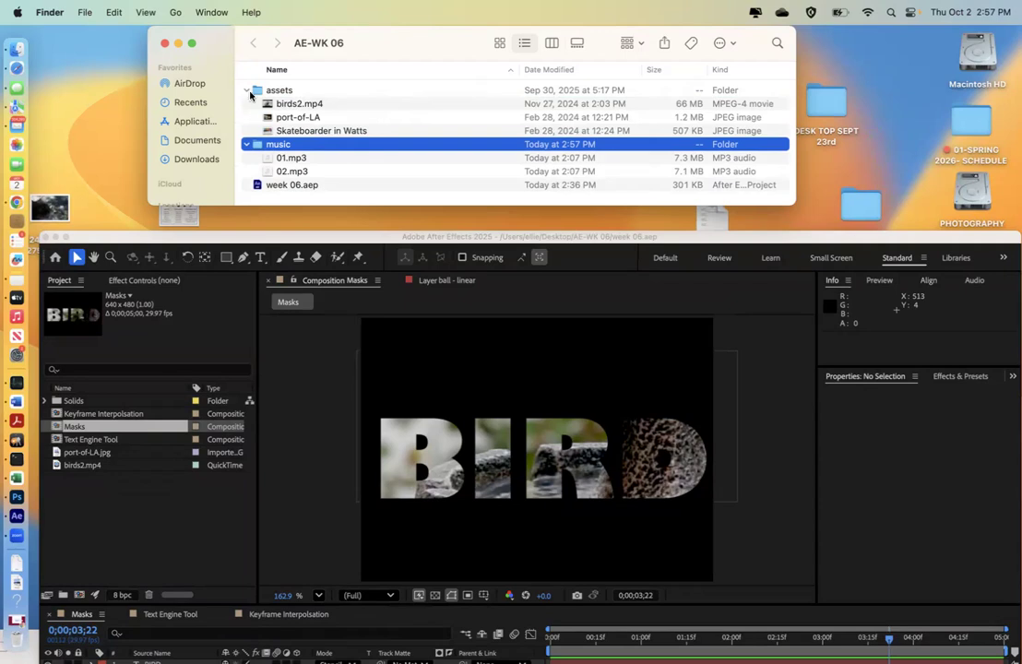
click(264, 103)
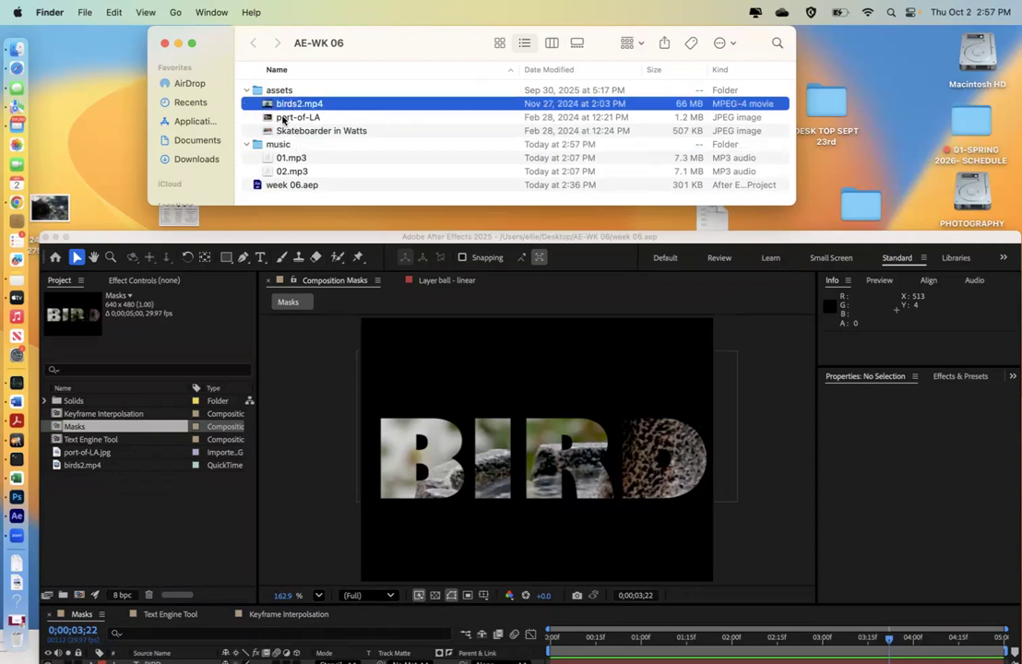
click(283, 119)
click(286, 118)
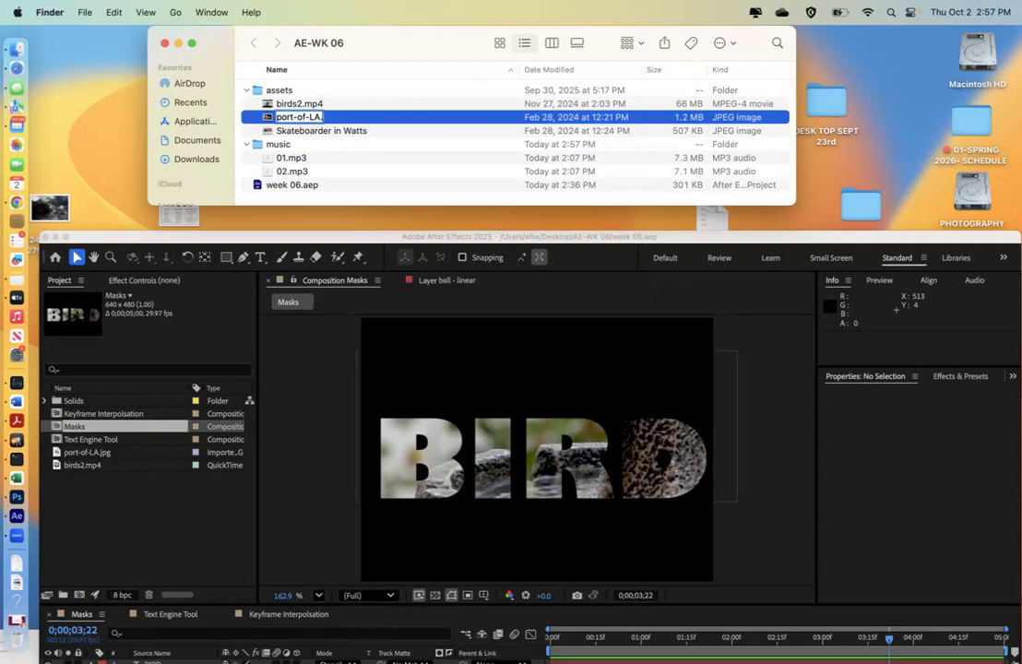
text(.jp)
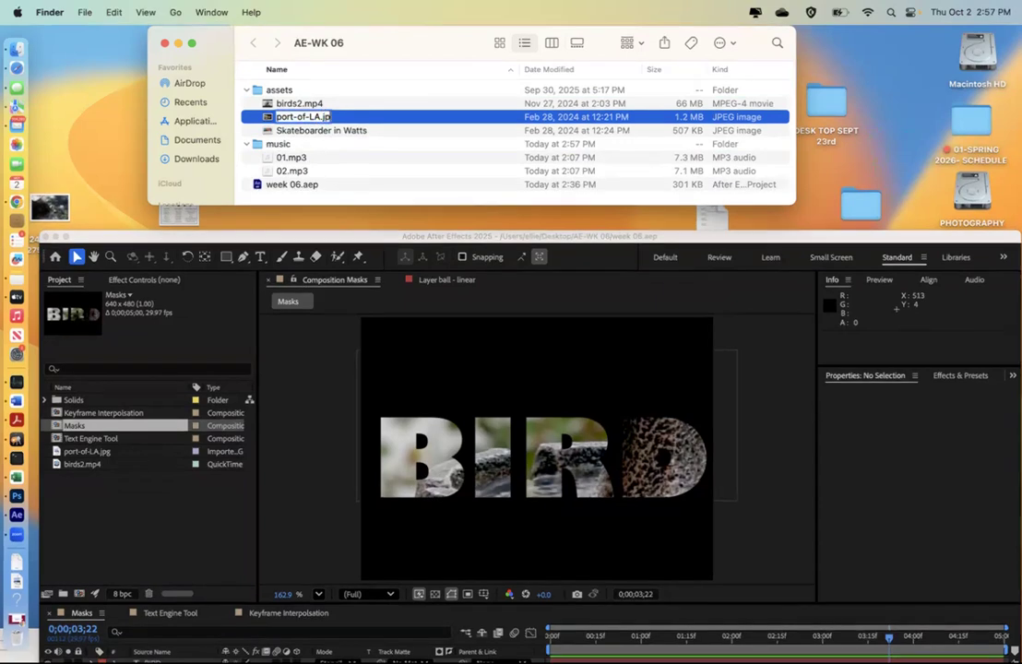
click(332, 158)
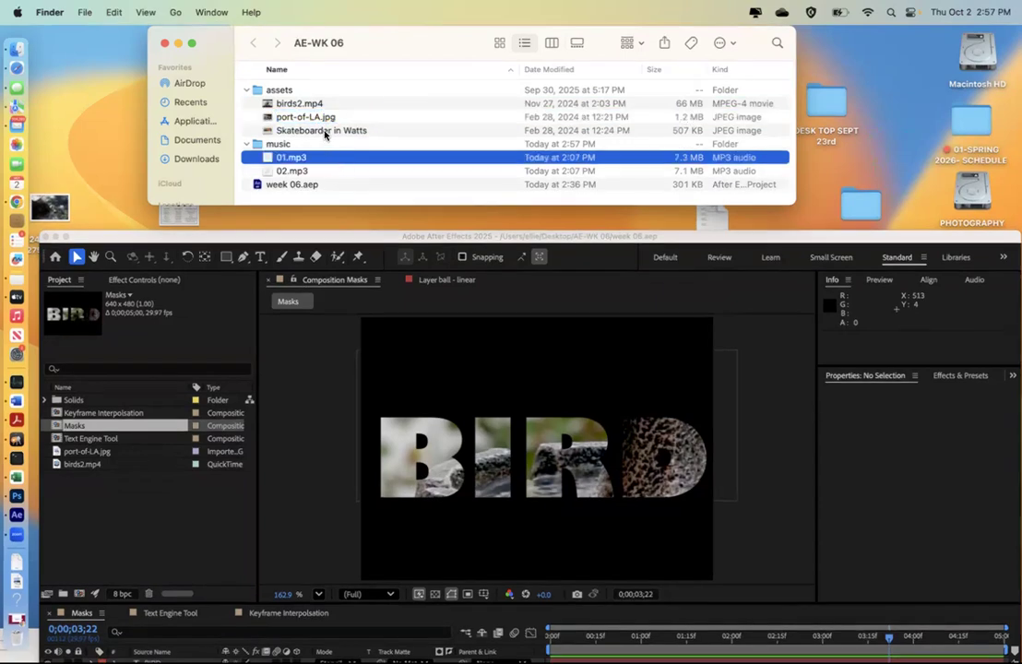
Step: Add the .jpg extension to the name of the Skateboarder in Watts image
click(325, 134)
click(357, 131)
click(364, 130)
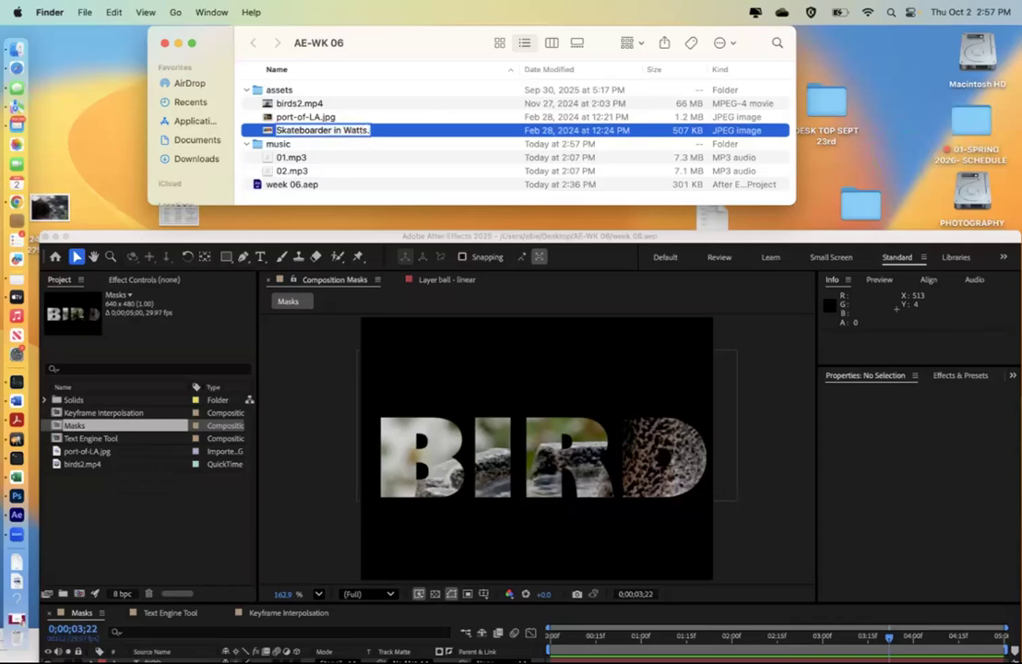
text(.jpg)
click(369, 153)
Step: Shorten the Skateboarder in Watts.jpg file name to Skateboarder.jpg
click(327, 130)
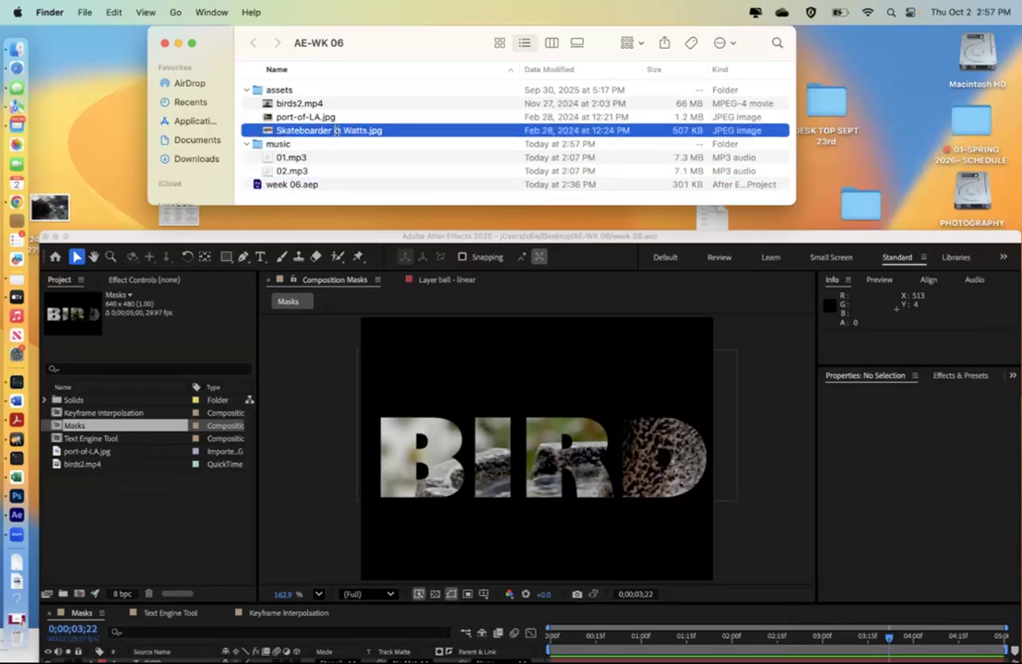
click(335, 130)
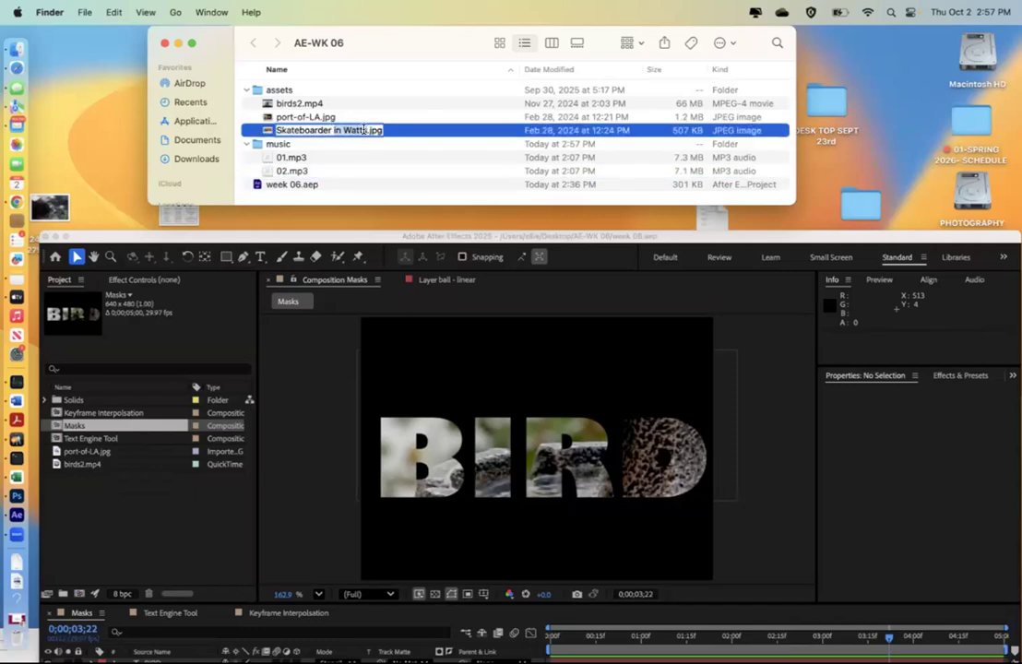
key(BackSpace)
key(BackSpace)
click(343, 153)
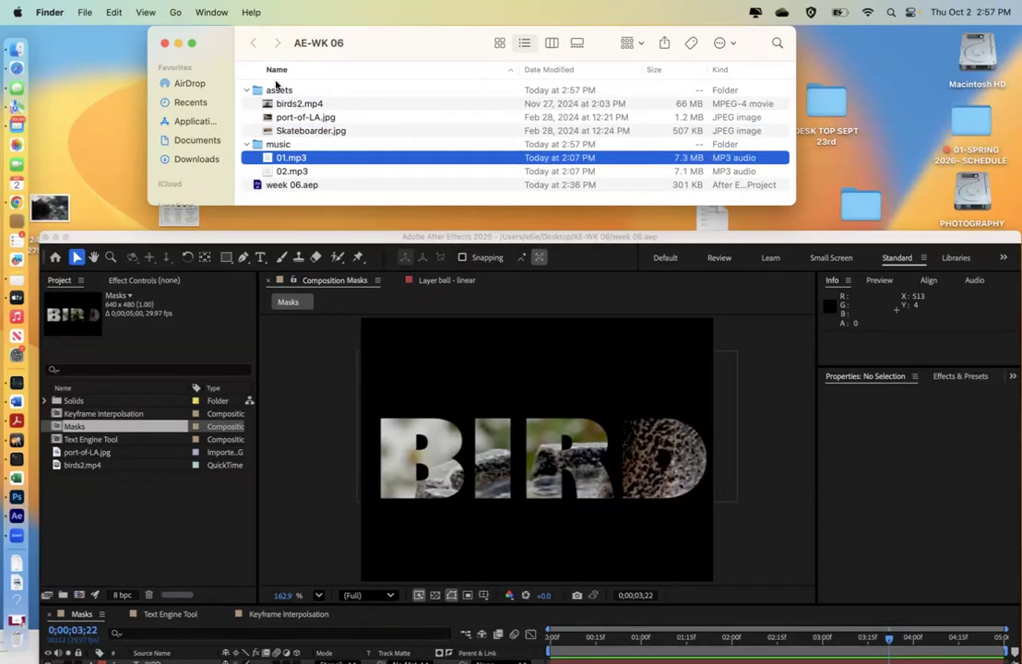
Step: Switch to After Effects and create a 1280x720, 25 fps, 5-second composition named MASKING in CLASS
click(244, 237)
drag(272, 148, 265, 10)
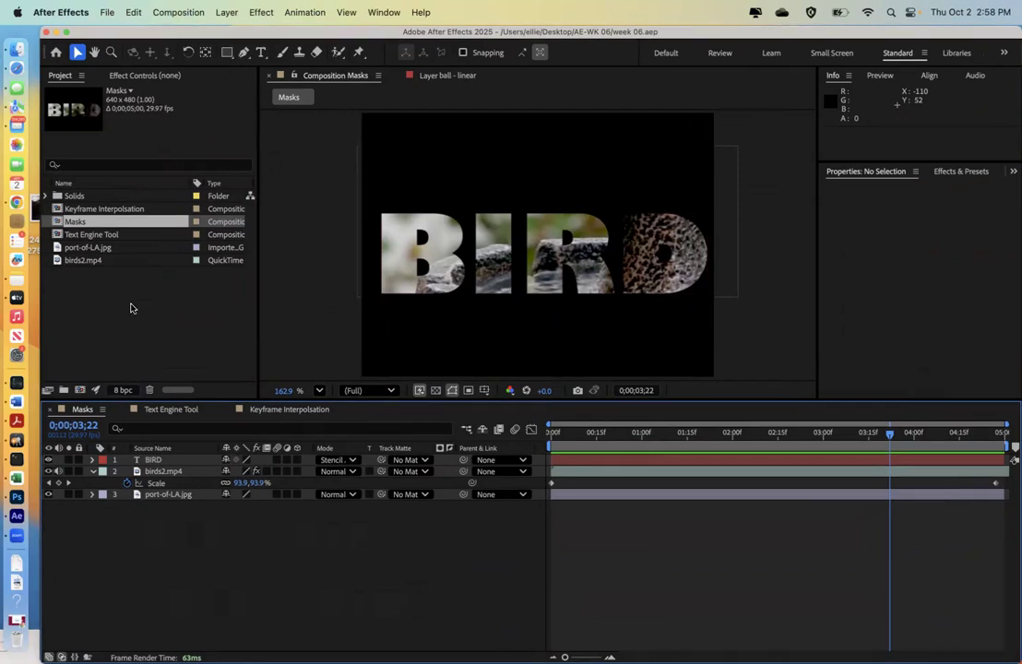
click(180, 13)
click(196, 40)
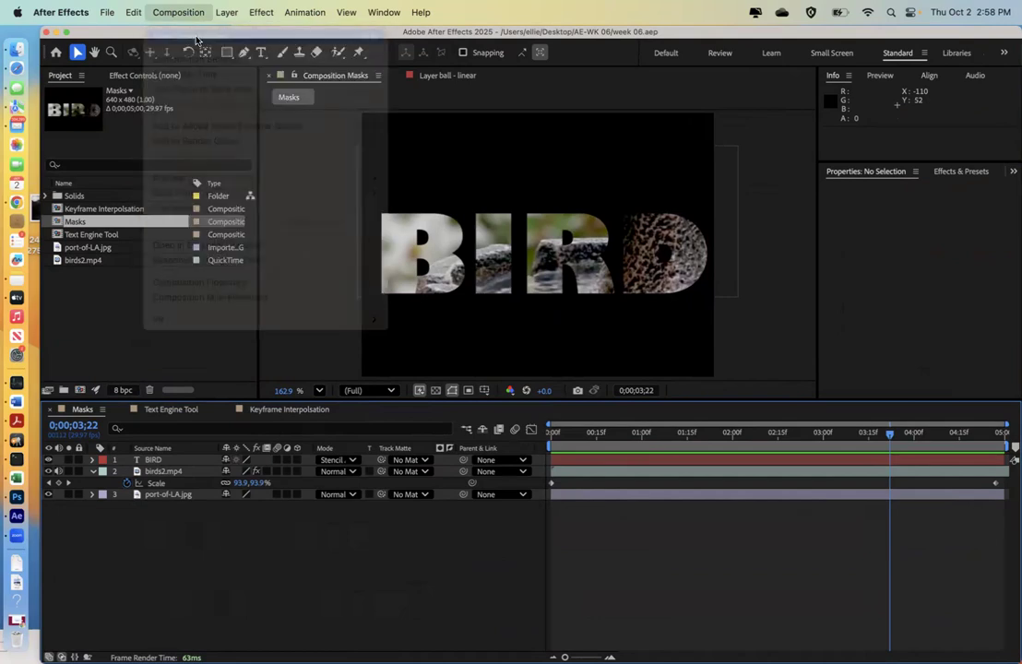
text(MASK)
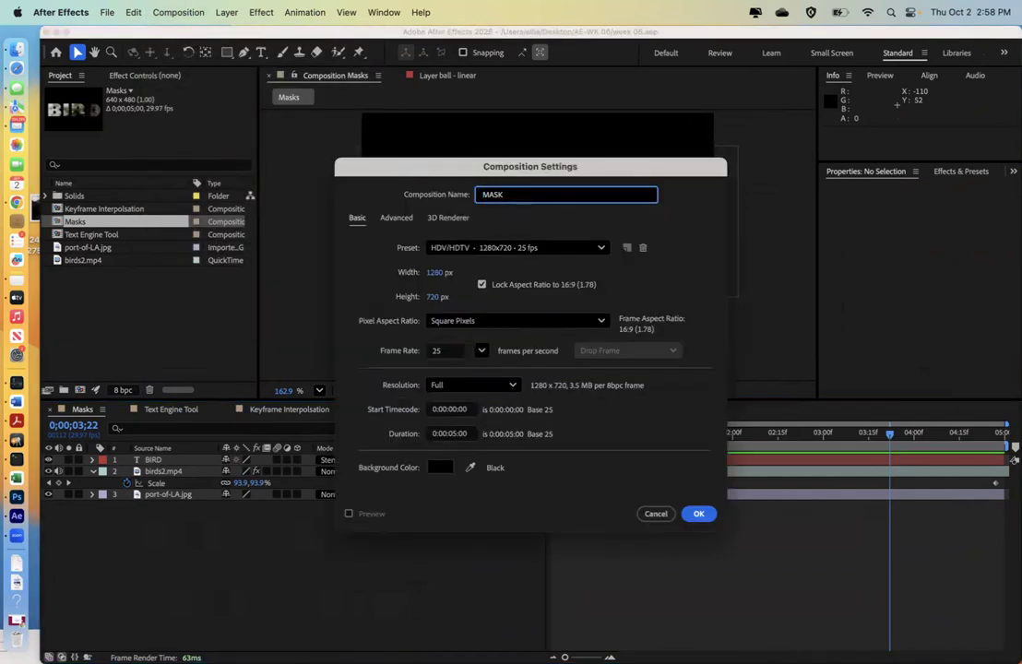
text(KING in CLASS)
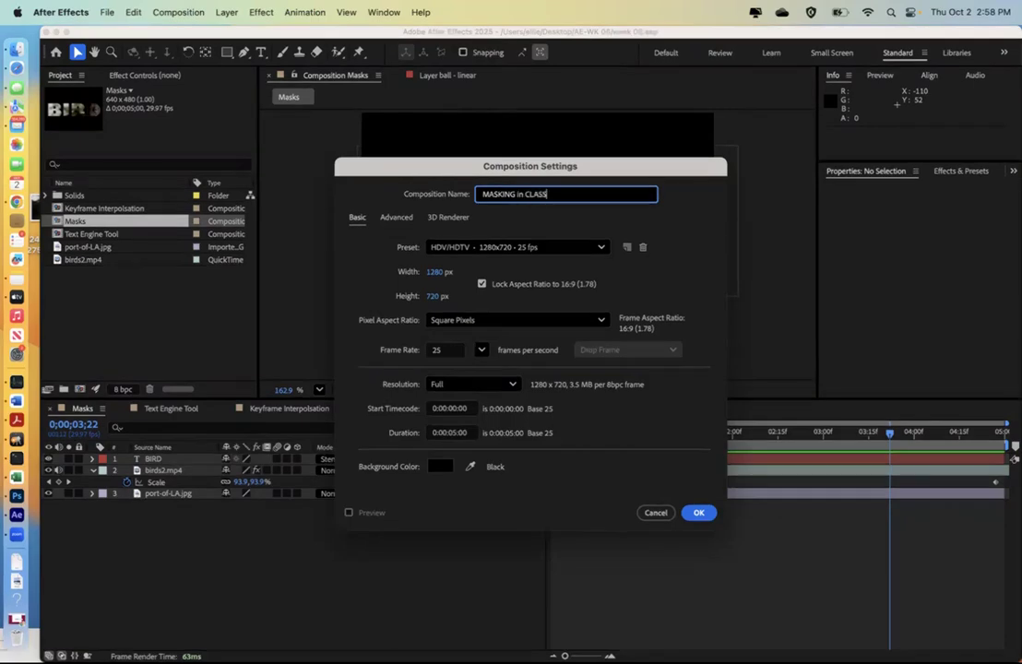
key(Return)
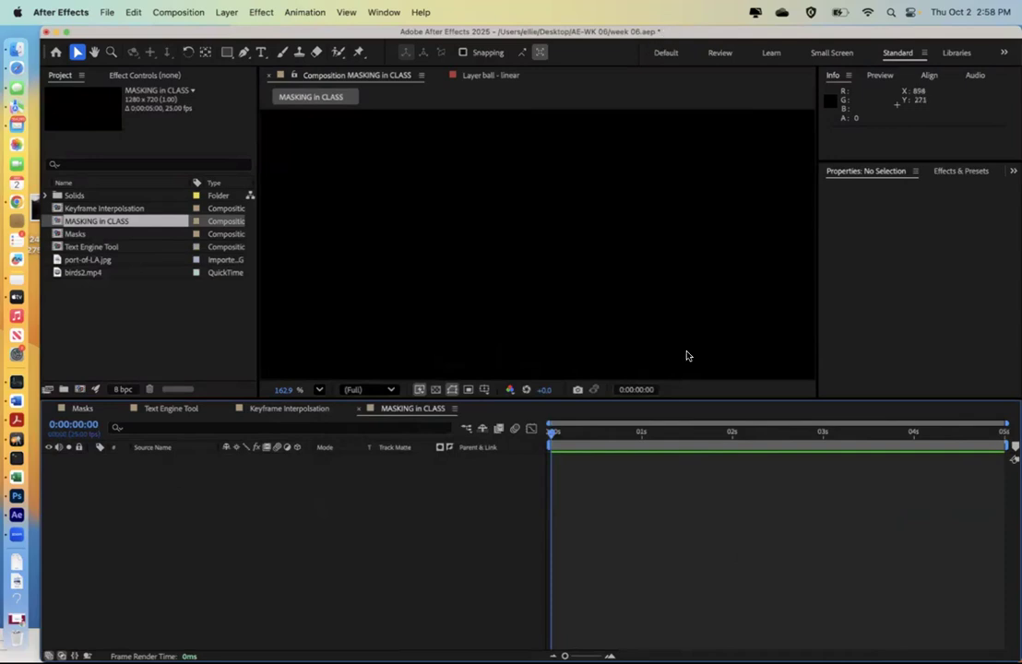
drag(528, 32, 520, 32)
drag(699, 13, 705, 13)
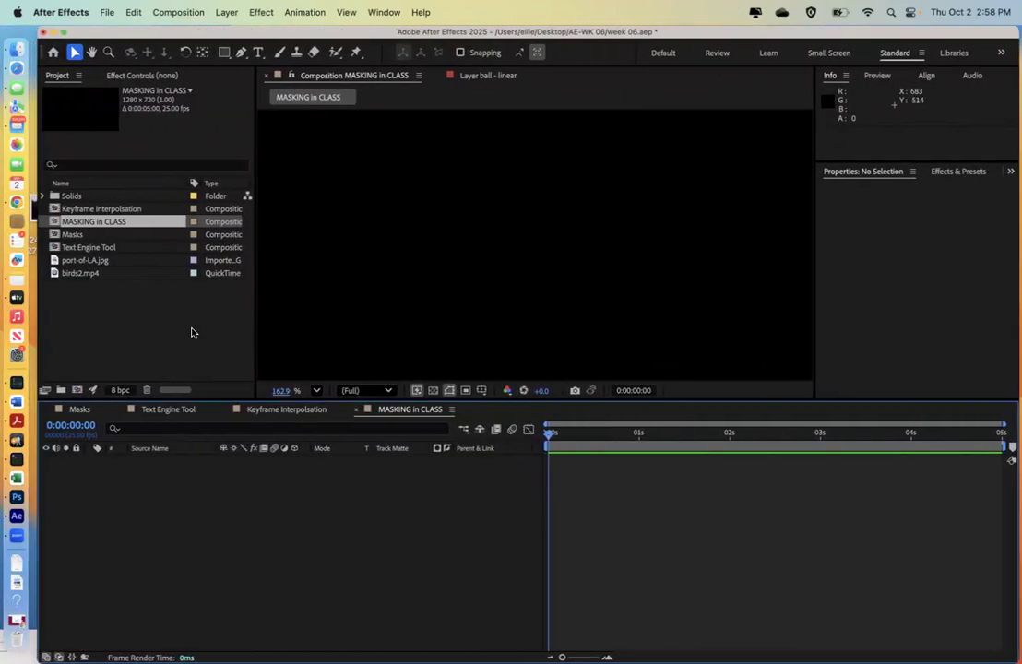
Step: Draw a red star with a white 20 px stroke using the Star Tool, and delete its shape layer
click(221, 11)
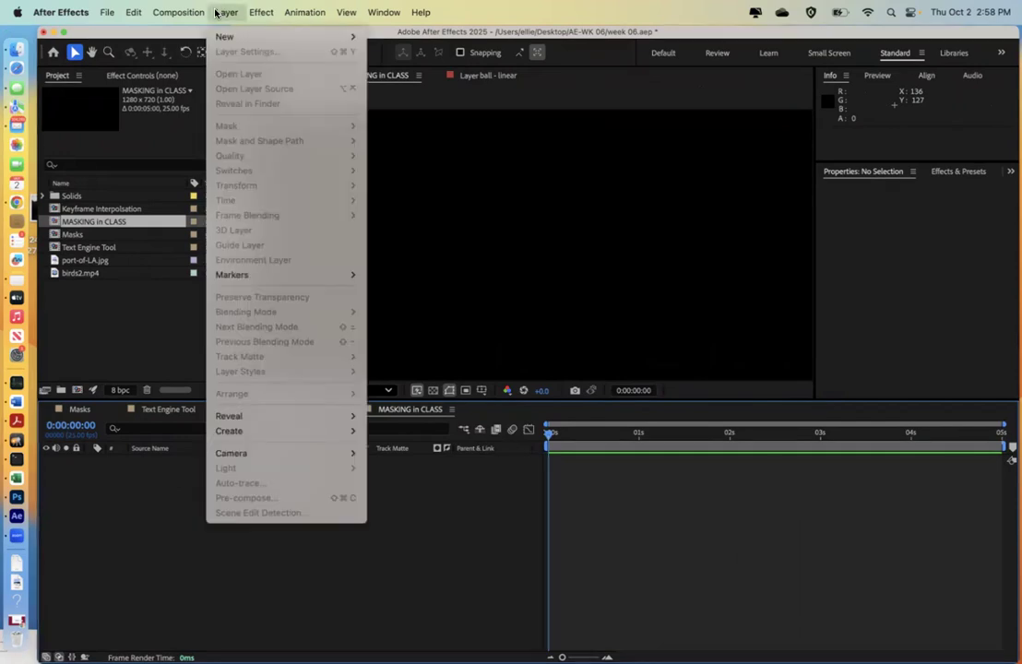
click(167, 43)
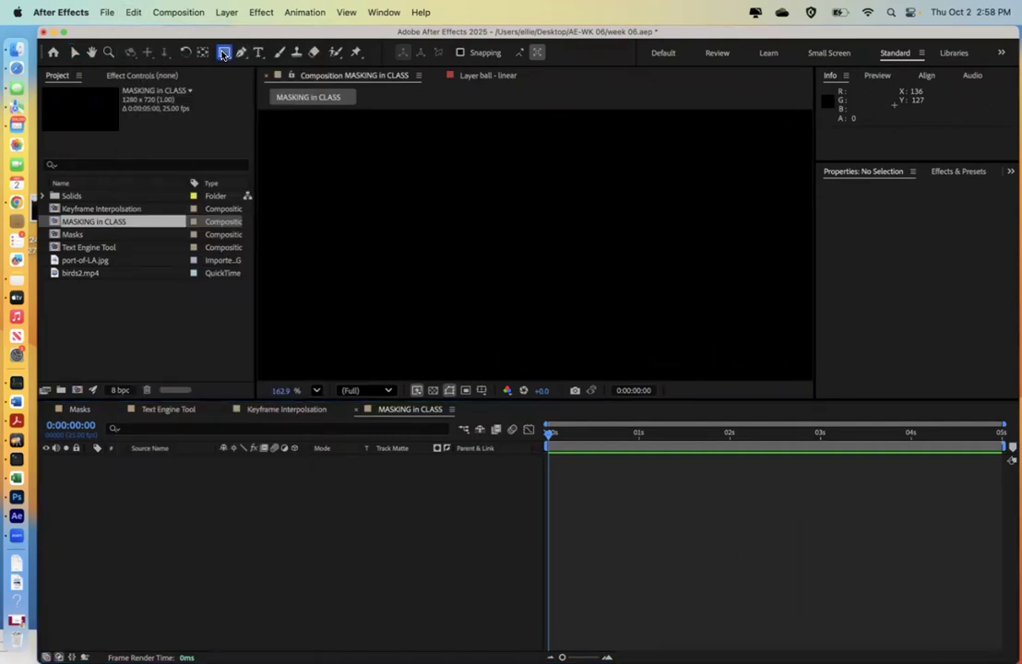
click(224, 51)
click(277, 111)
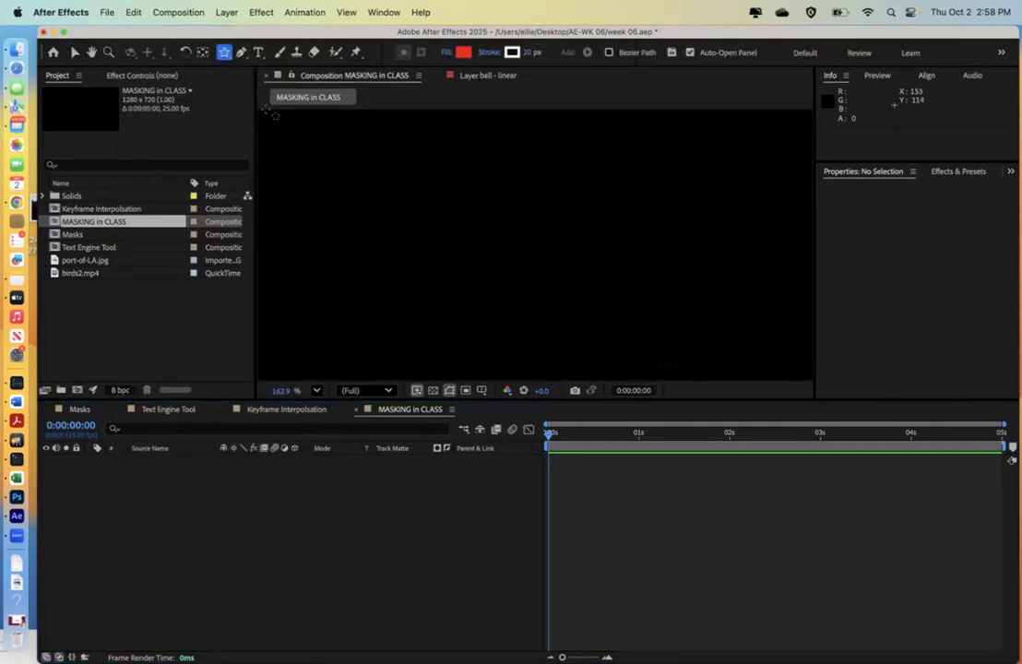
mouse_move(472, 194)
mouse_down()
mouse_move(549, 258)
mouse_move(534, 245)
mouse_up()
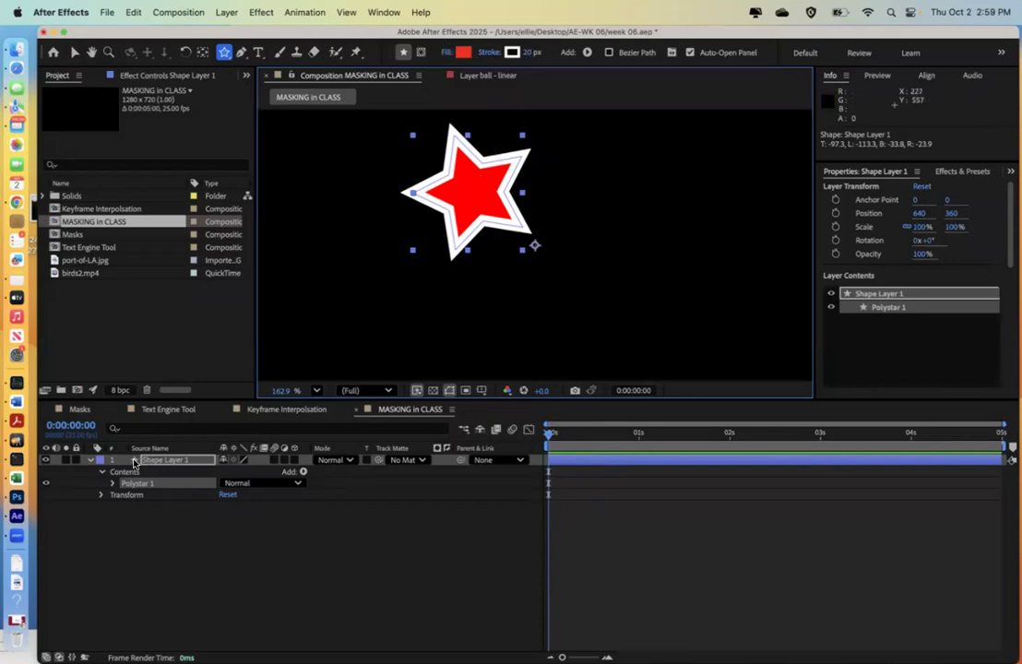
key(Delete)
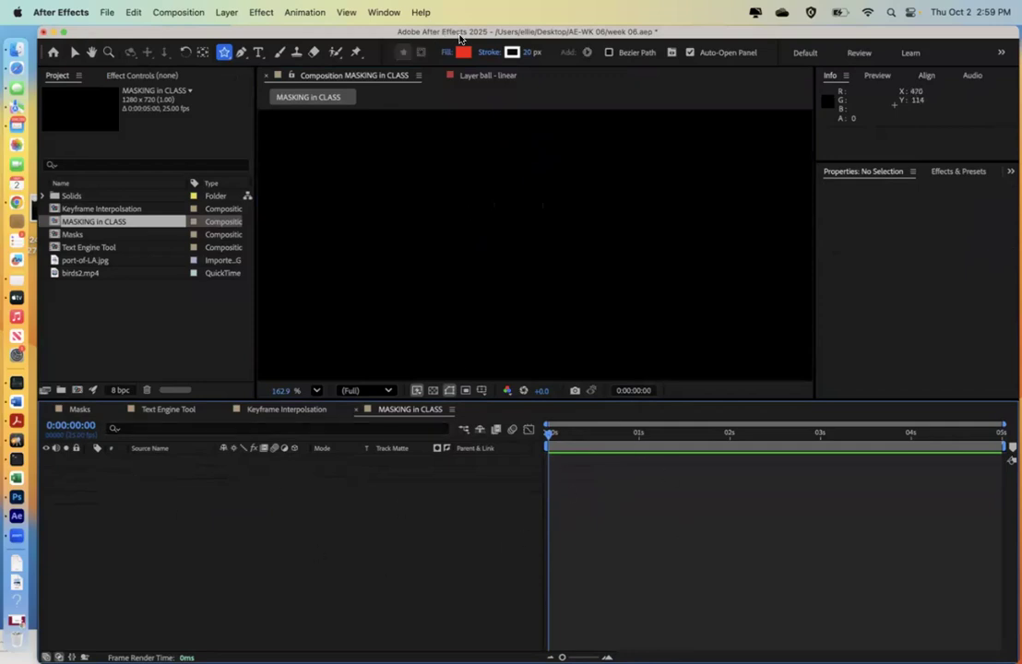
Step: Draw a small red rectangle with a white 20 px stroke mid-frame, and delete its shape layer
click(223, 52)
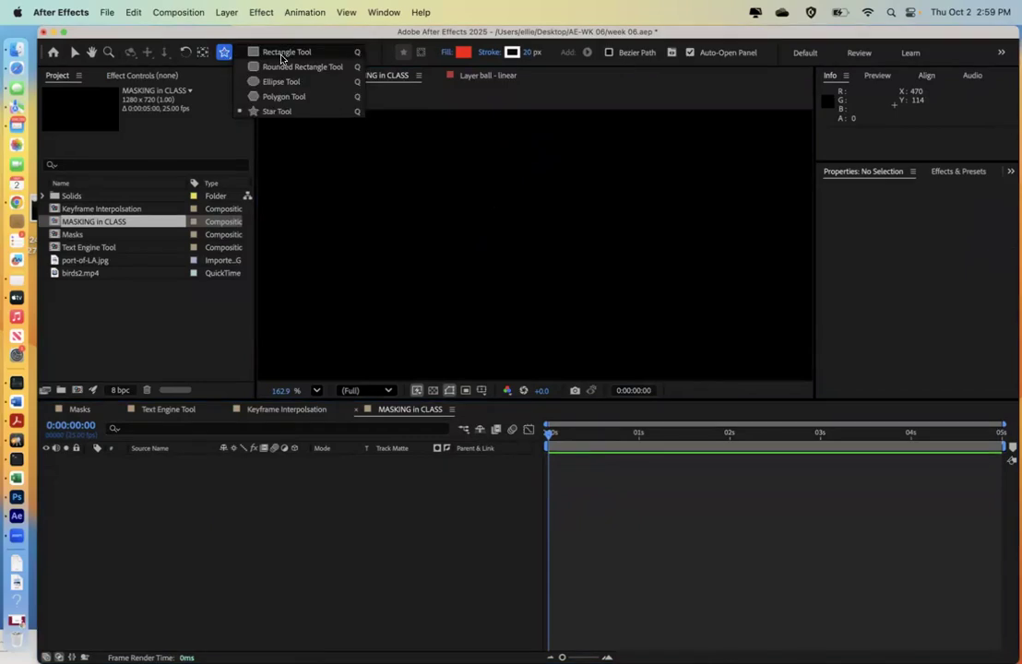
click(281, 53)
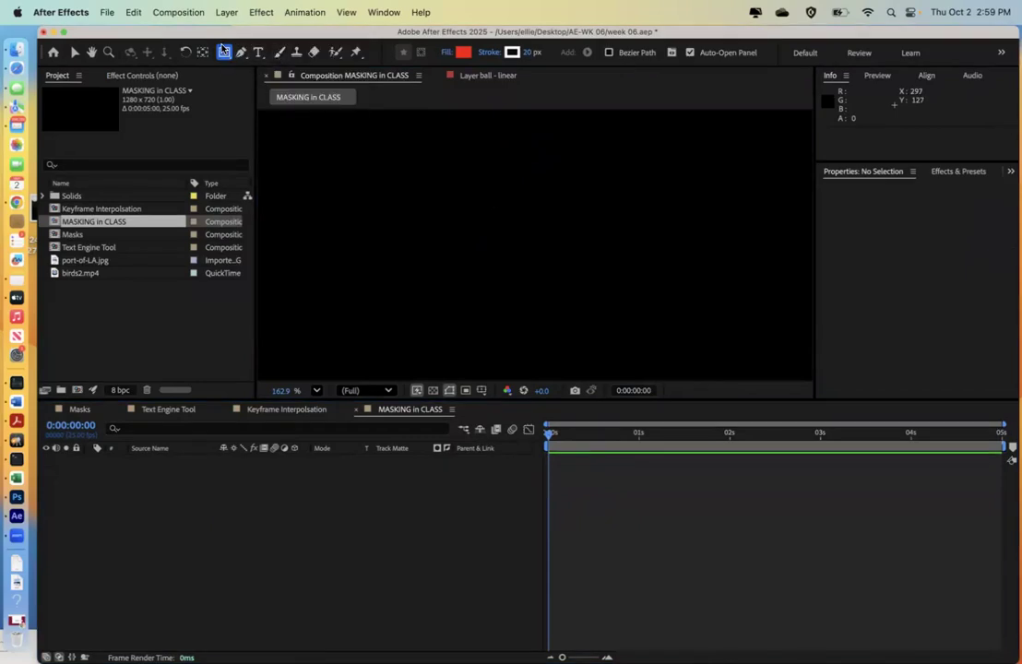
drag(497, 206, 555, 262)
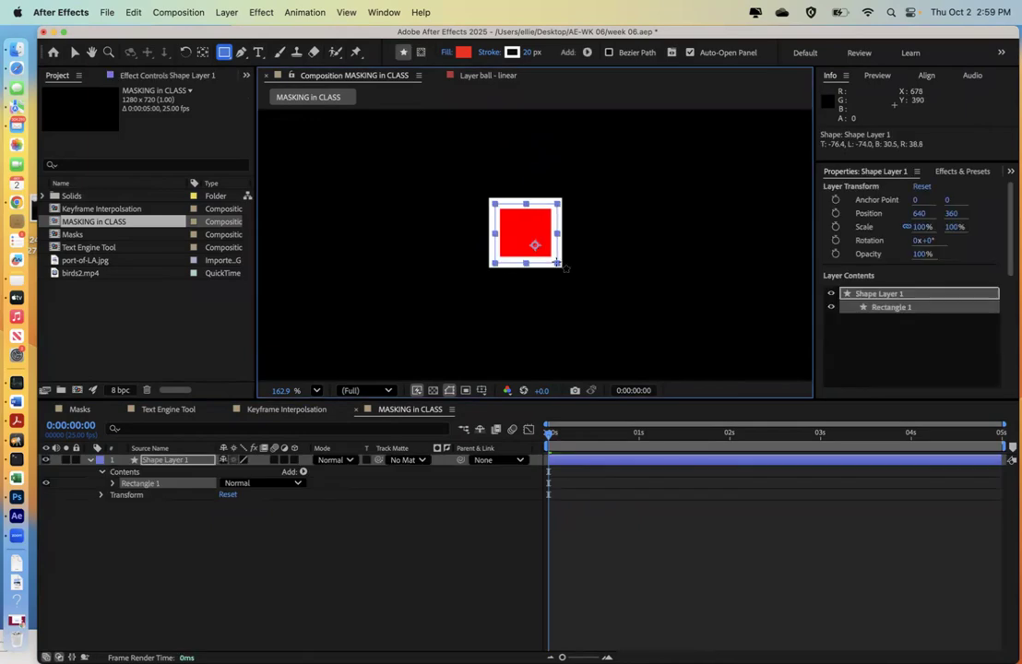
click(584, 462)
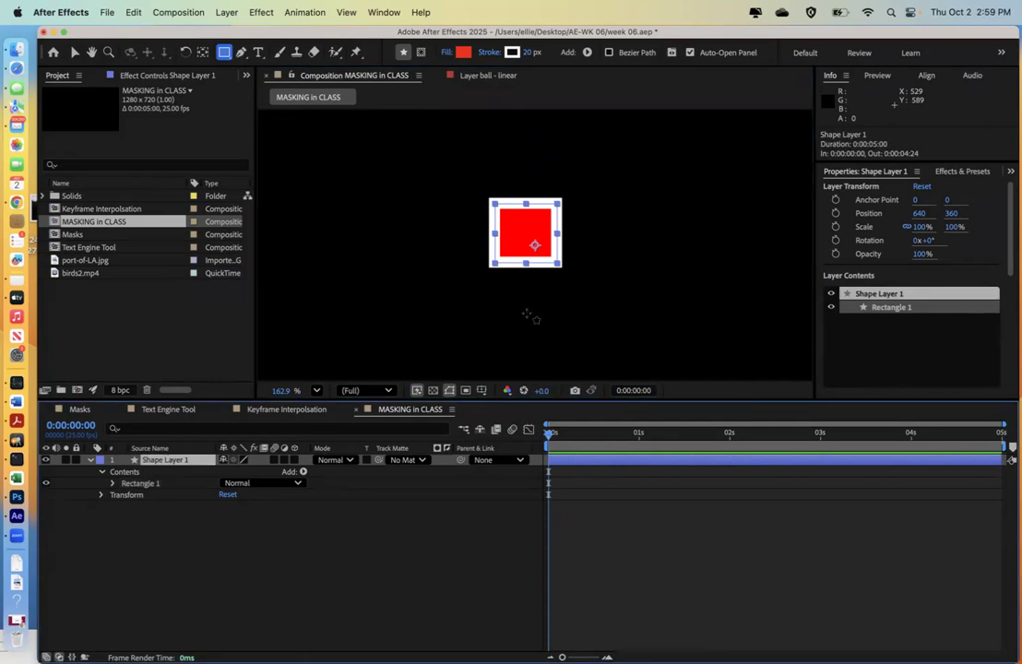
key(Delete)
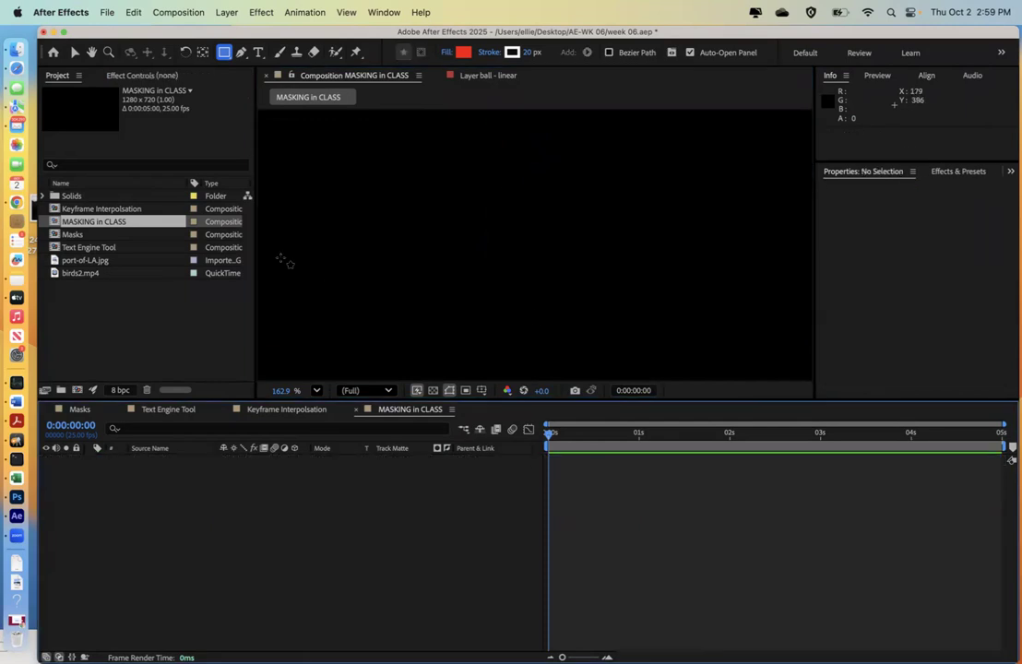
Step: Create a 1280x720 magenta solid layer named name in the MASKING in CLASS composition
click(226, 11)
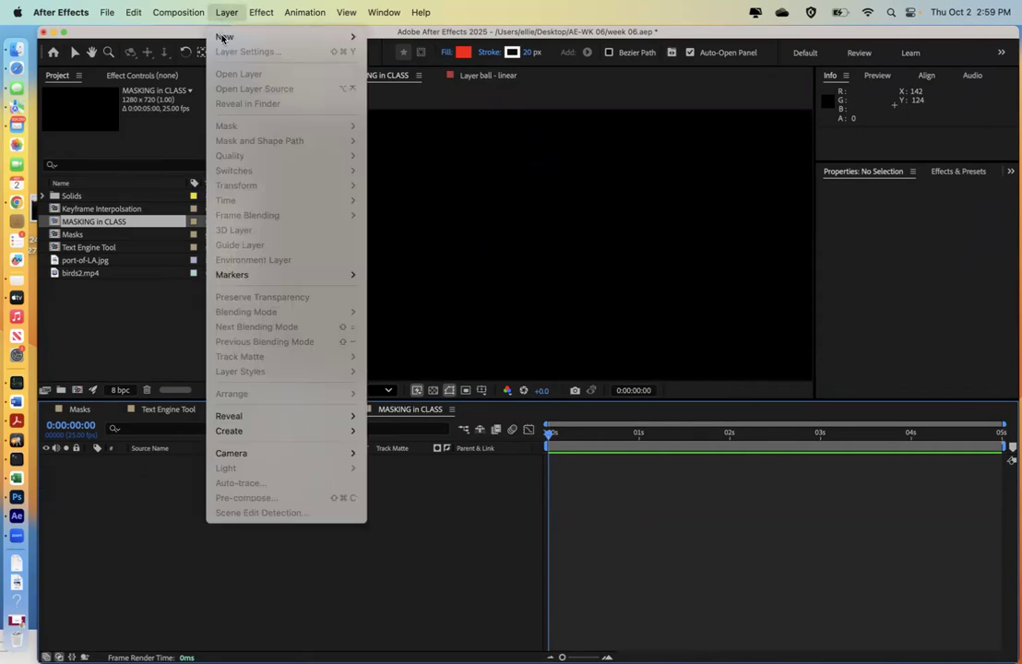
mouse_move(223, 38)
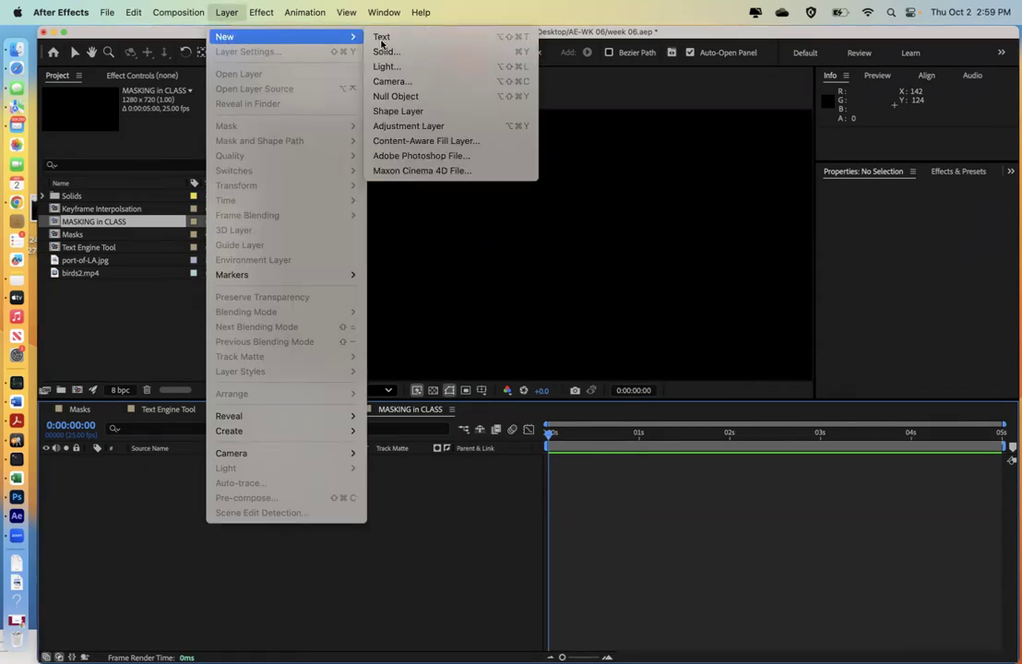
click(500, 54)
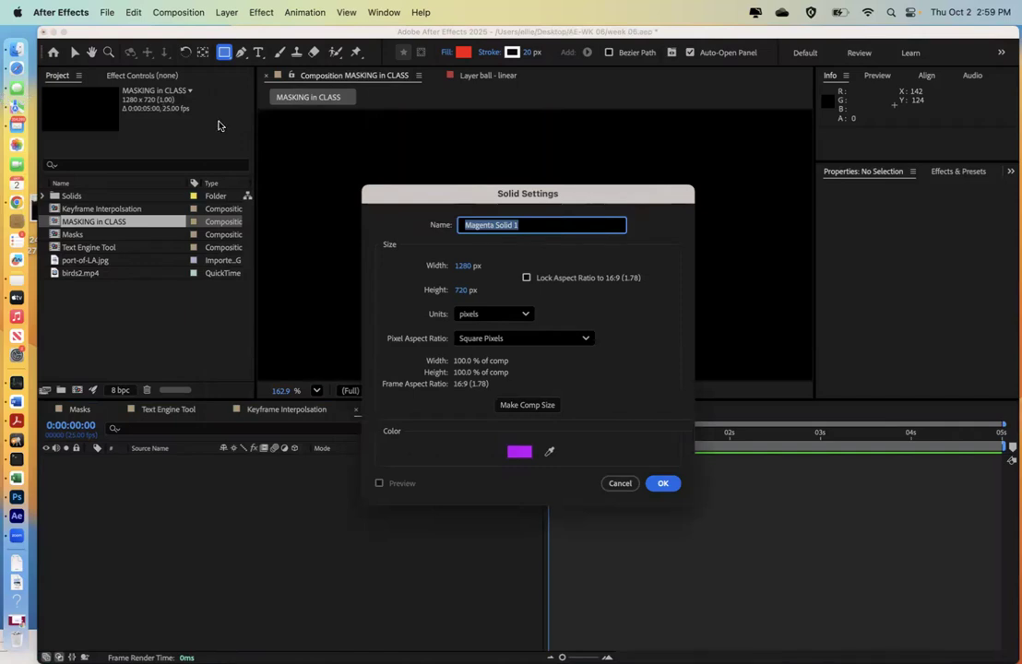
drag(414, 202, 260, 136)
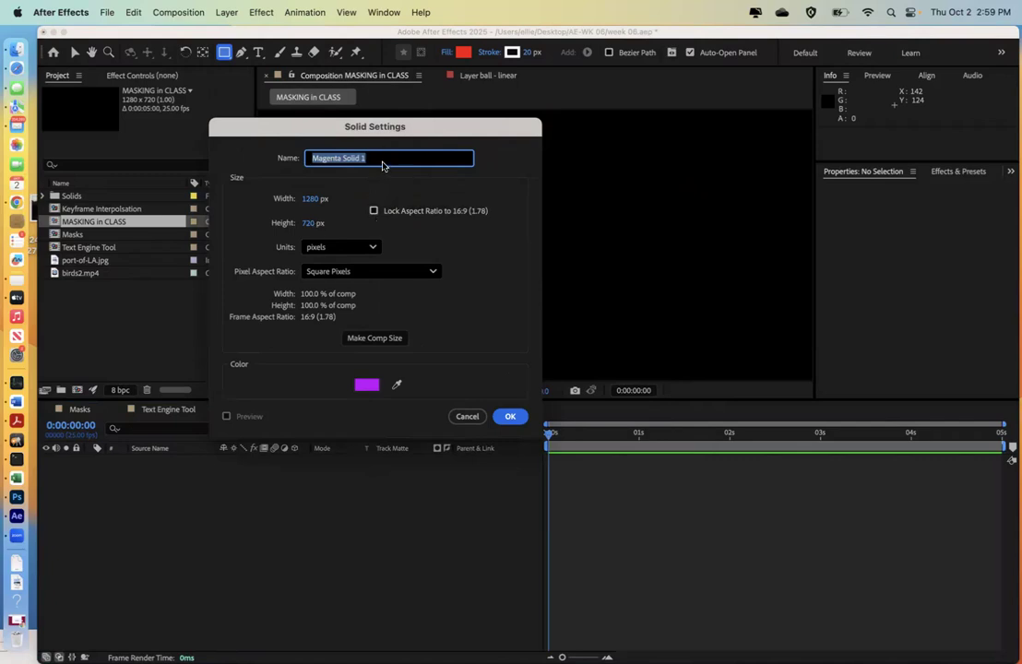
drag(383, 157, 247, 163)
text(name)
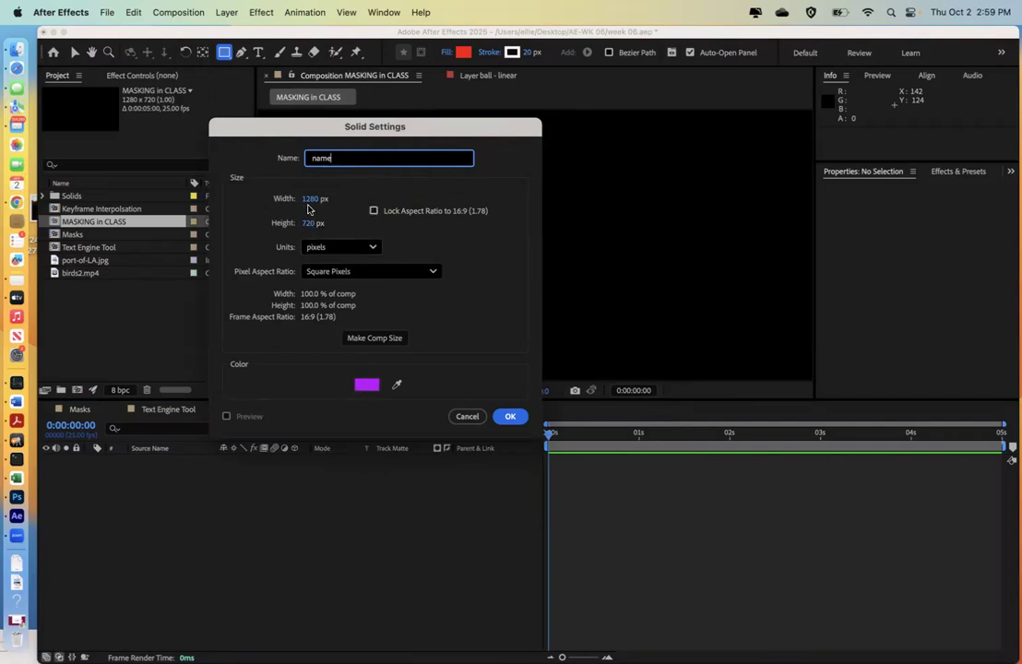
click(510, 416)
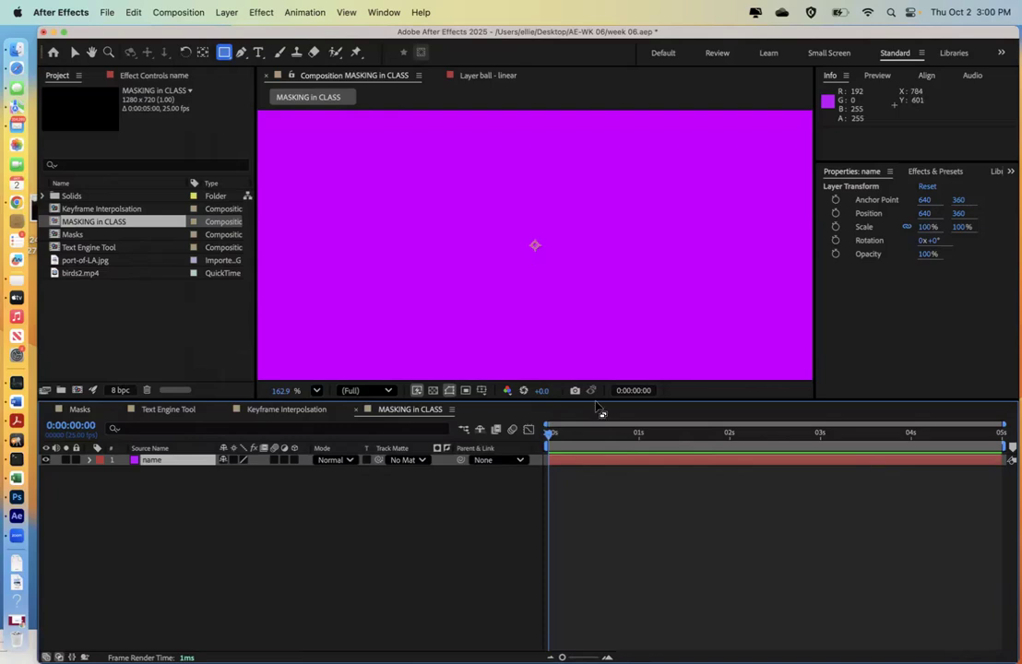
drag(683, 31, 684, 7)
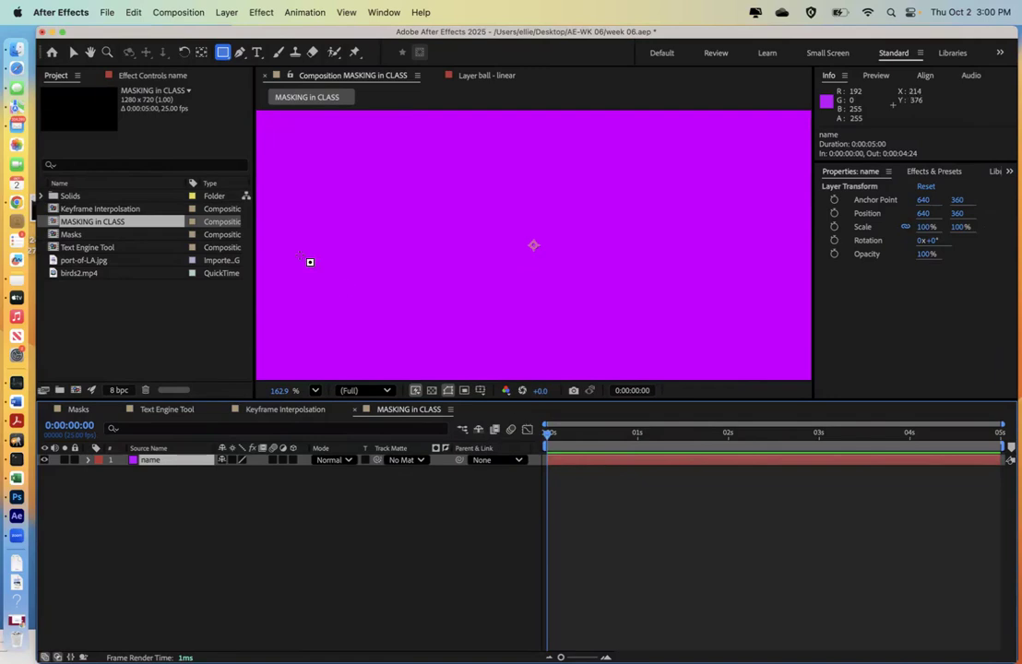
Step: Add a first name in capitals as white Gill Sans Bold text over the solid, and delete the text layer
click(257, 51)
click(466, 253)
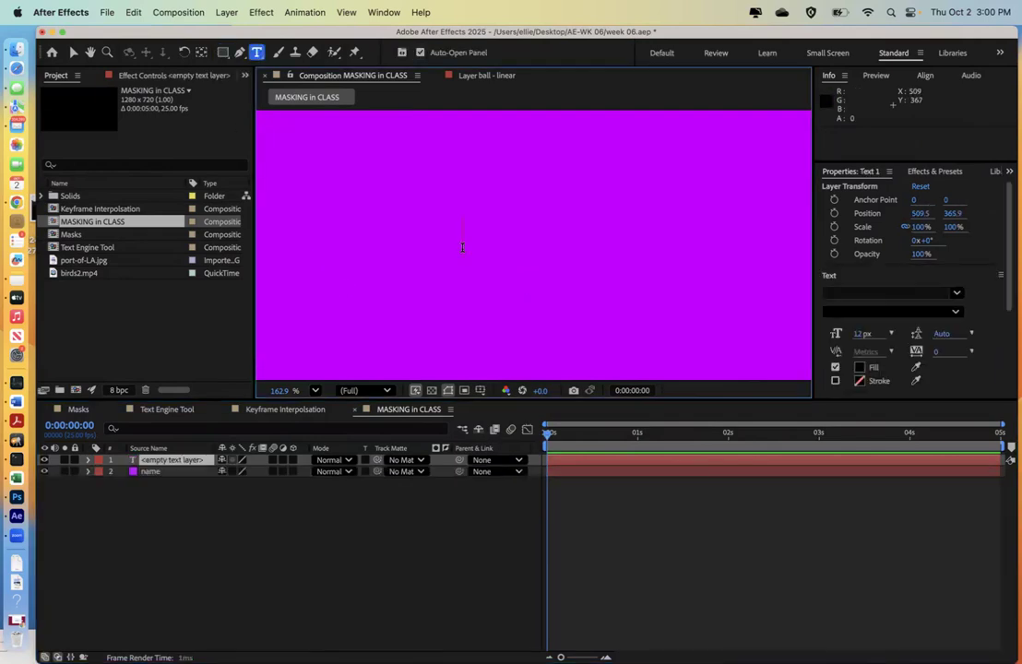
text(EL)
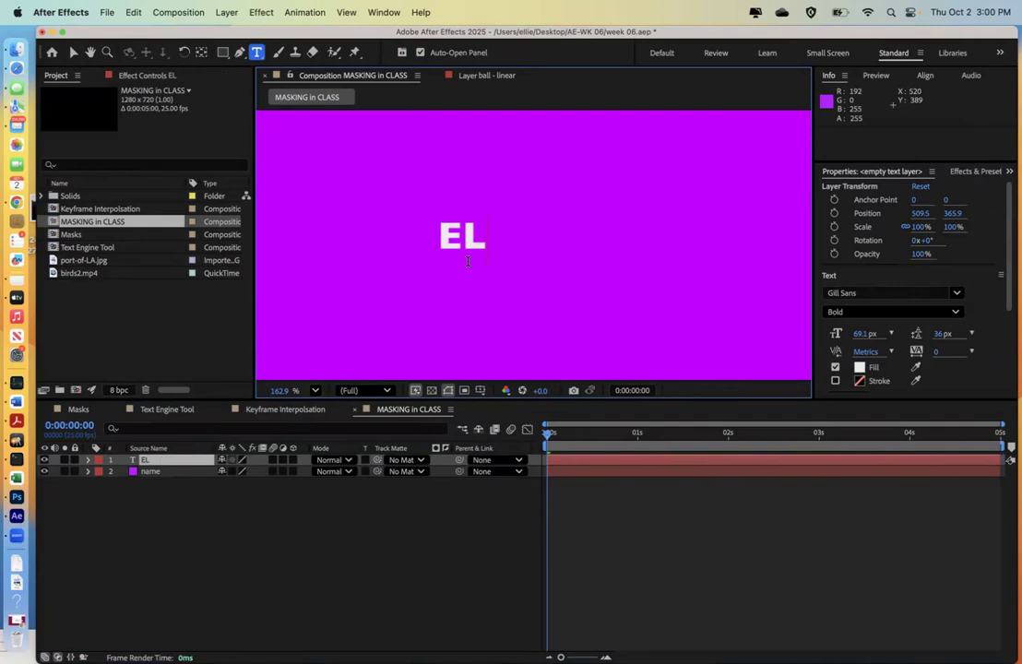
text(LIE)
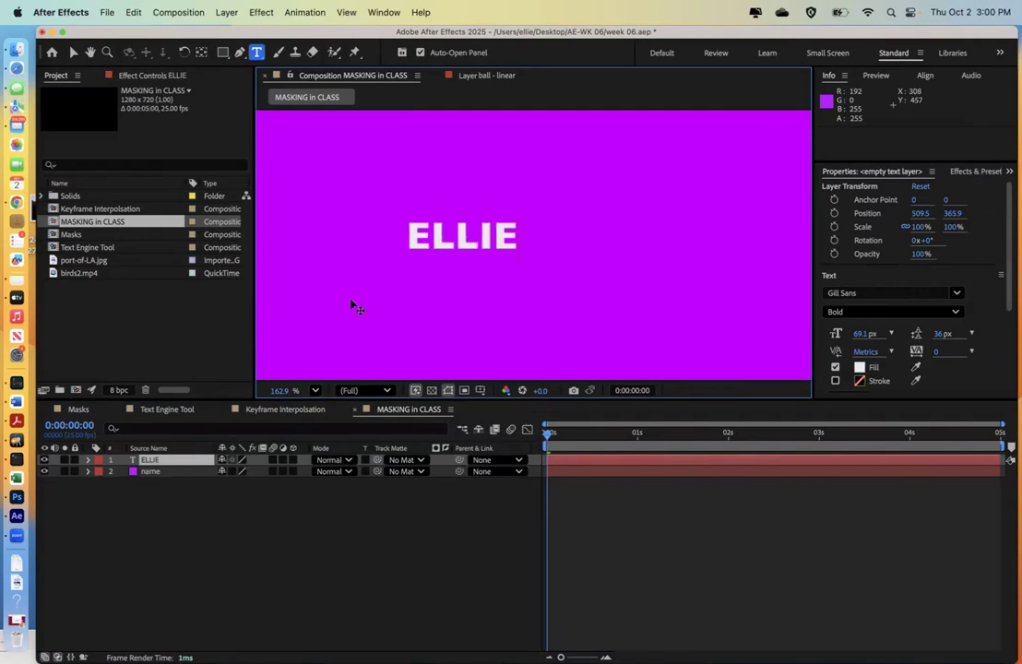
key(super+z)
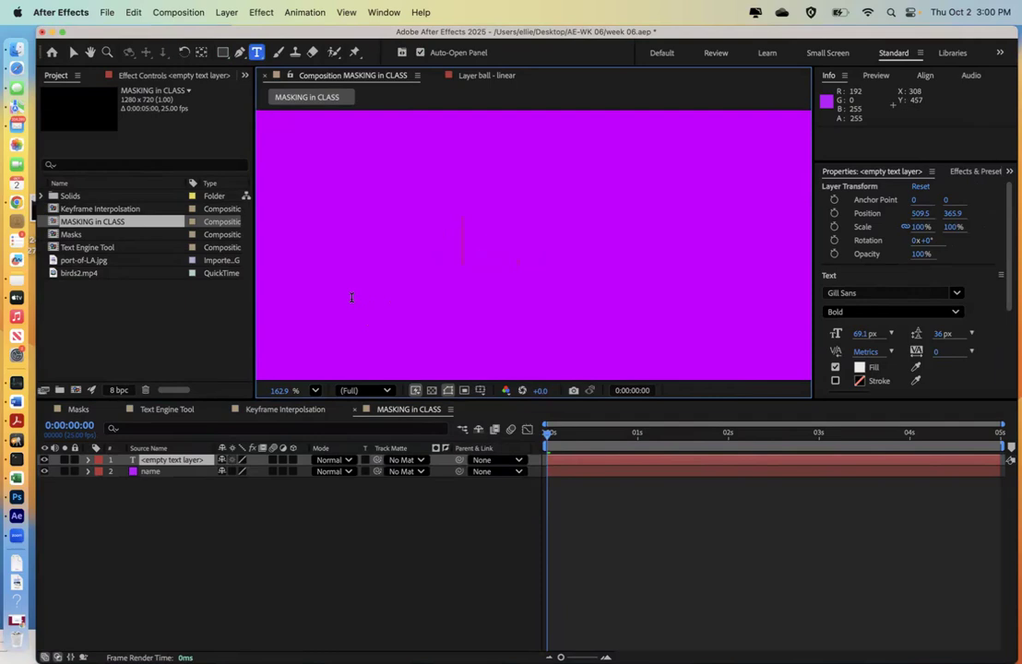
click(155, 460)
key(Delete)
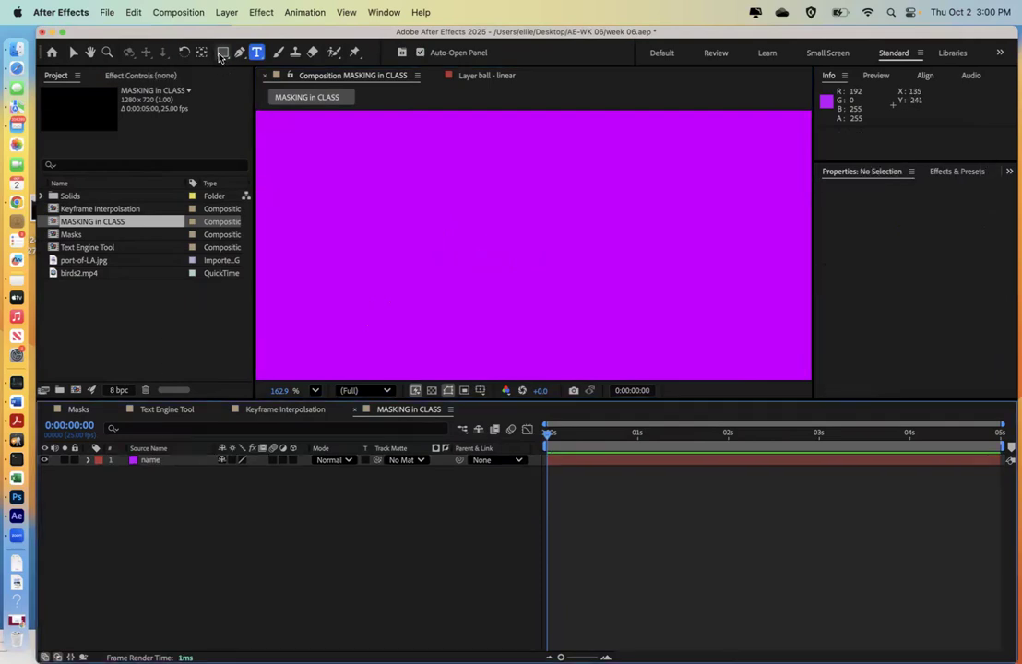
Step: Draw a star with the Star Tool while no layer is selected, and undo the new shape
drag(222, 57, 242, 109)
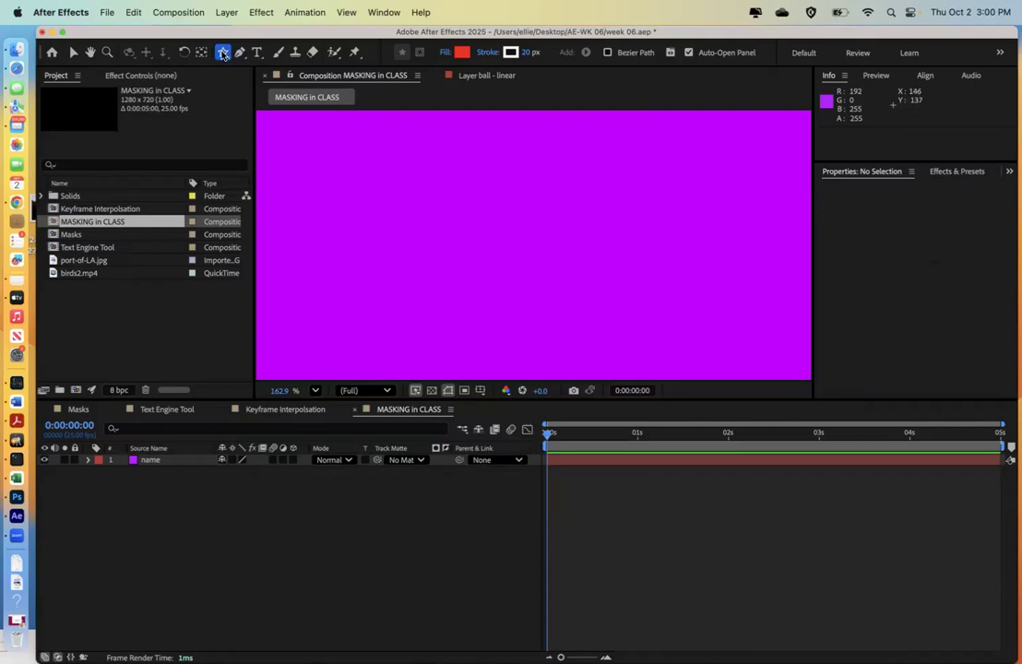
drag(470, 199, 532, 251)
key(super+z)
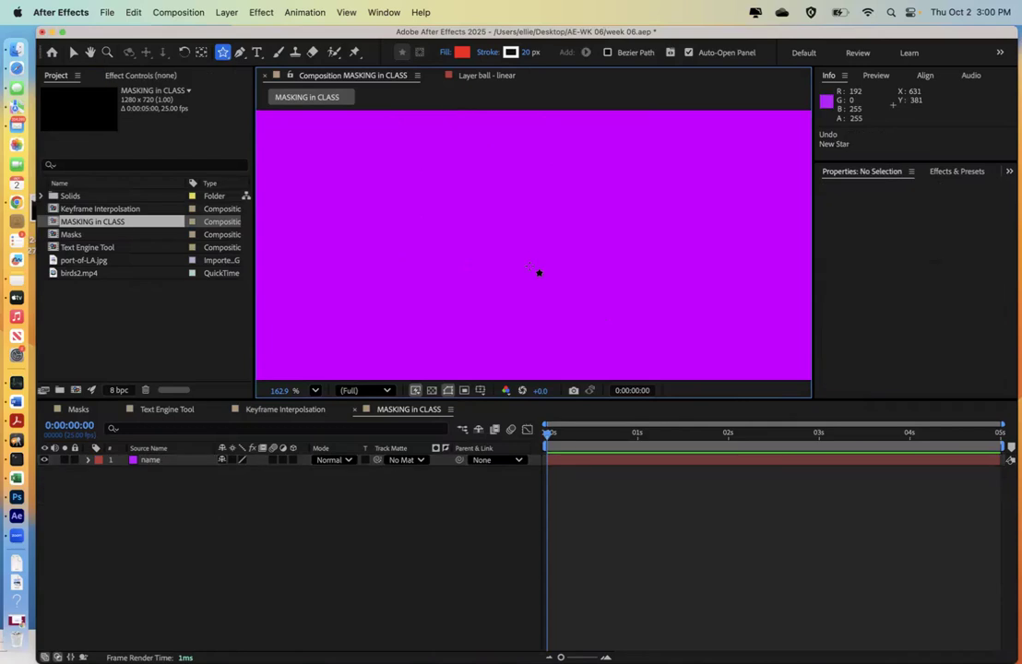
Step: Draw a star-shaped mask on the selected magenta solid, try moving its points, and undo the star
click(155, 463)
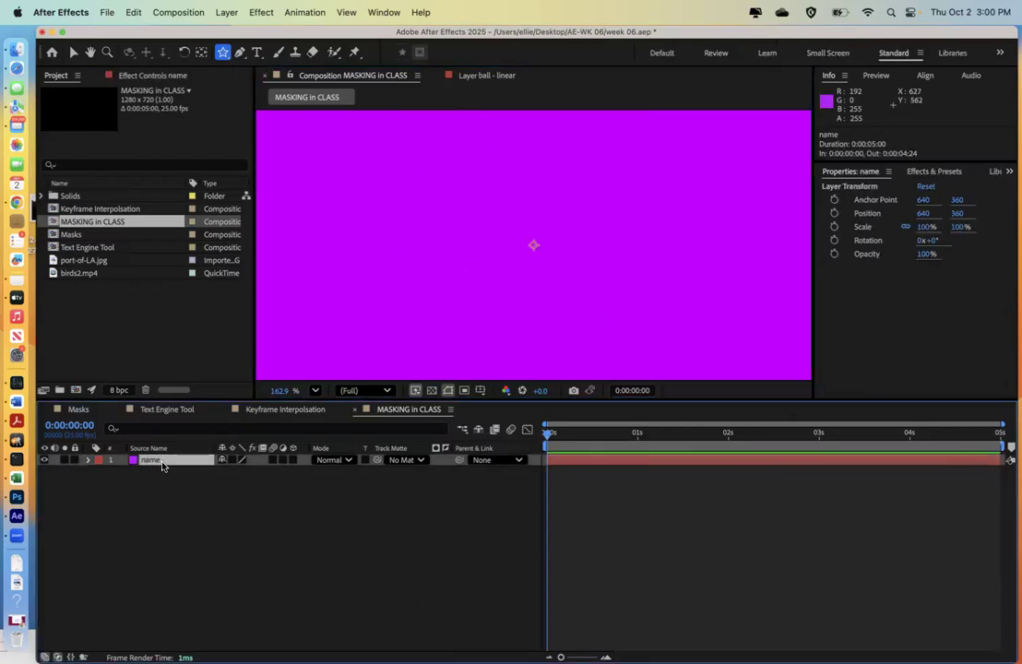
mouse_move(483, 218)
mouse_down()
mouse_move(463, 136)
mouse_move(466, 155)
mouse_up()
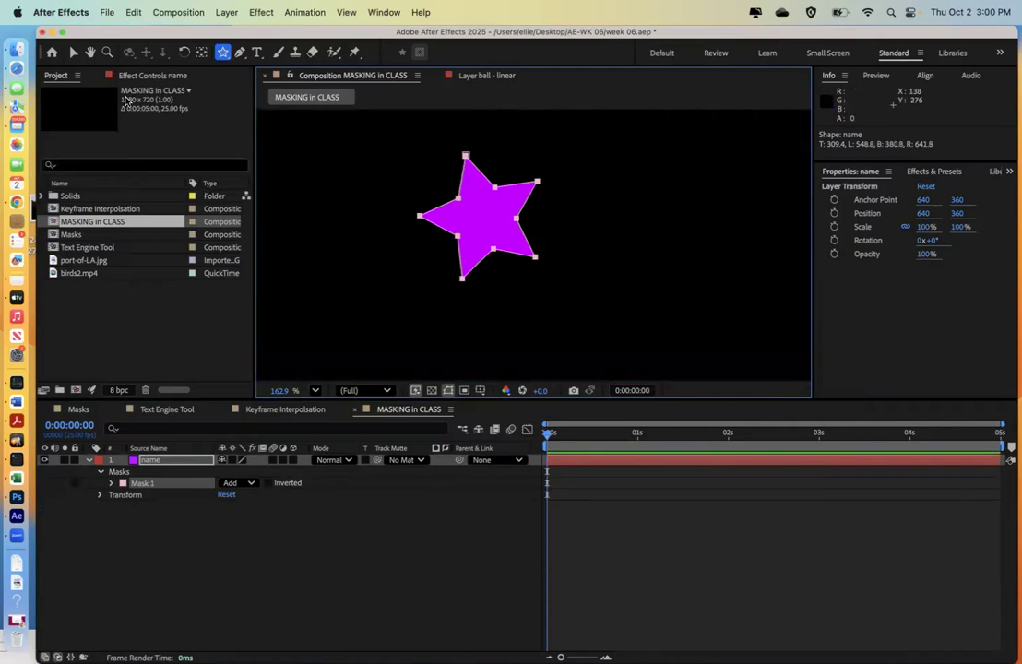
click(73, 52)
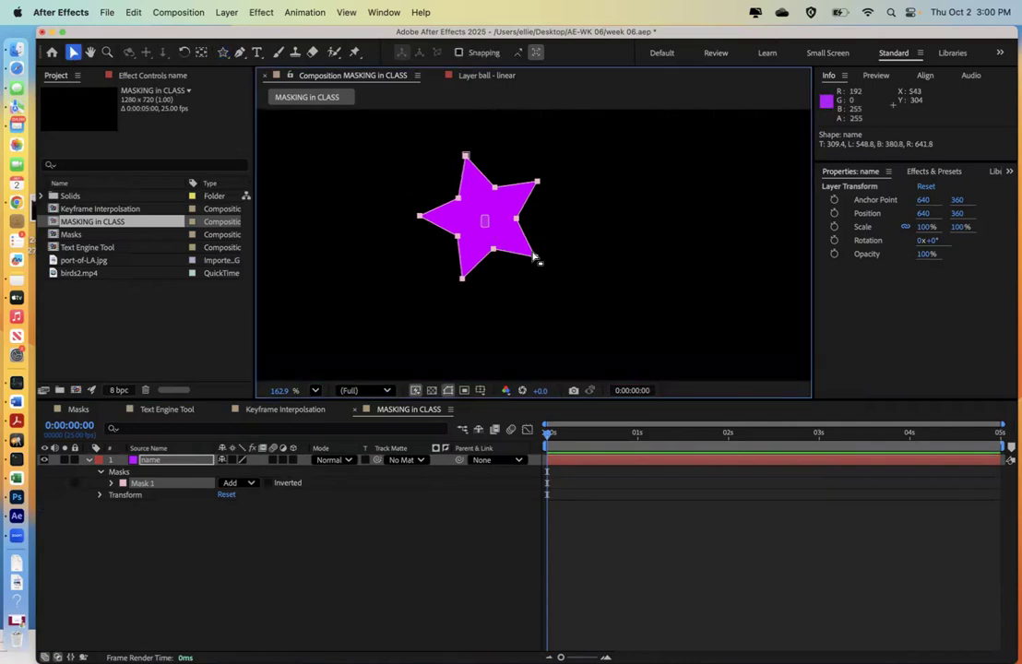
drag(479, 226, 526, 252)
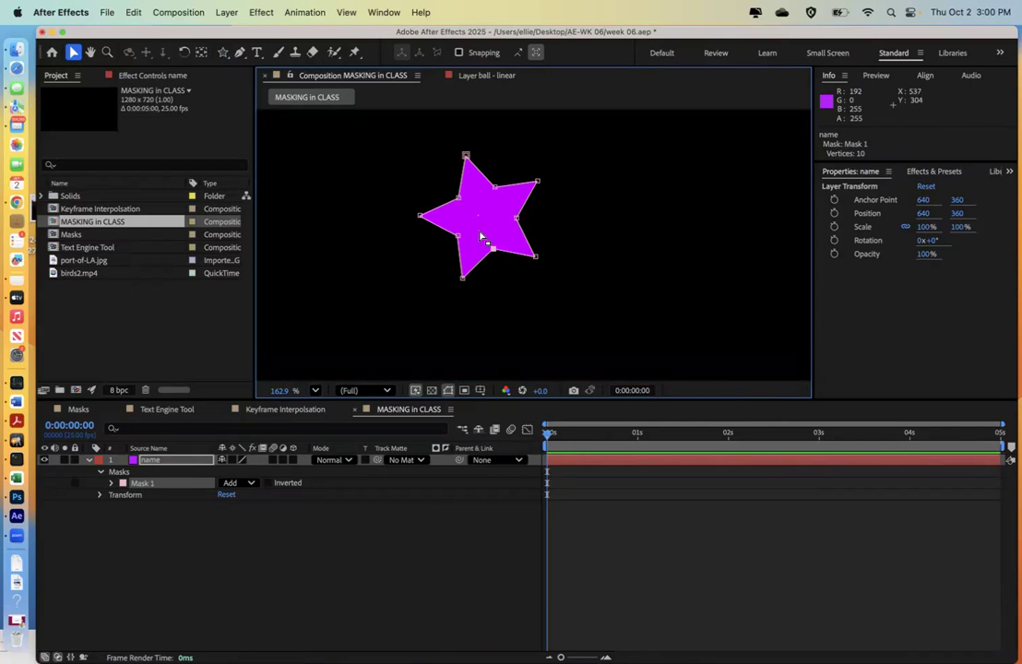
key(super+z)
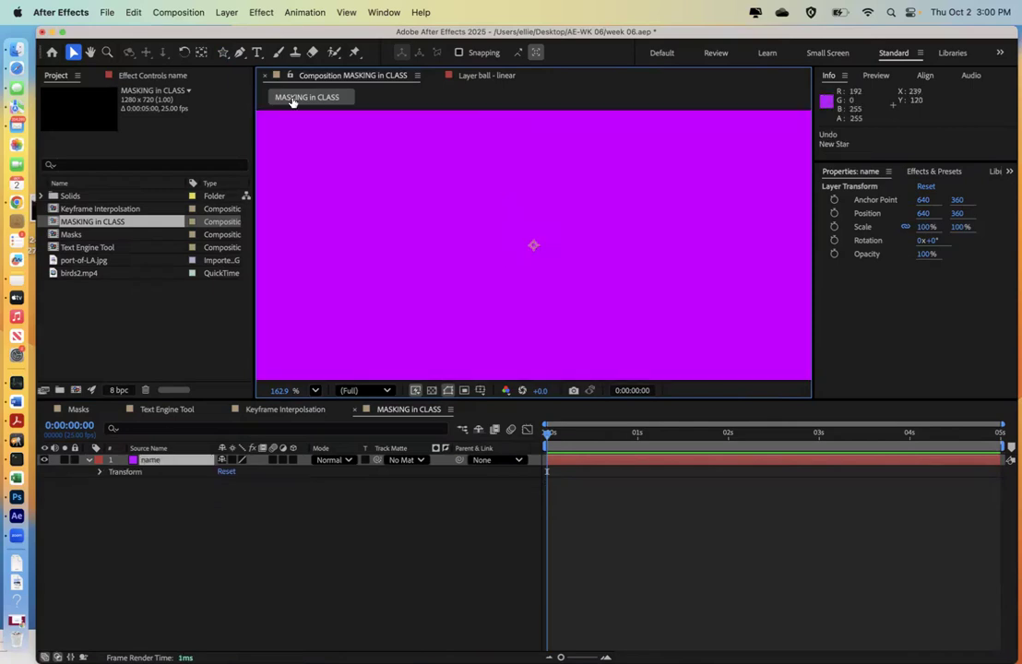
Step: Mask the magenta solid with a tall rectangle about 194 px wide and 427 px high
drag(223, 53, 251, 53)
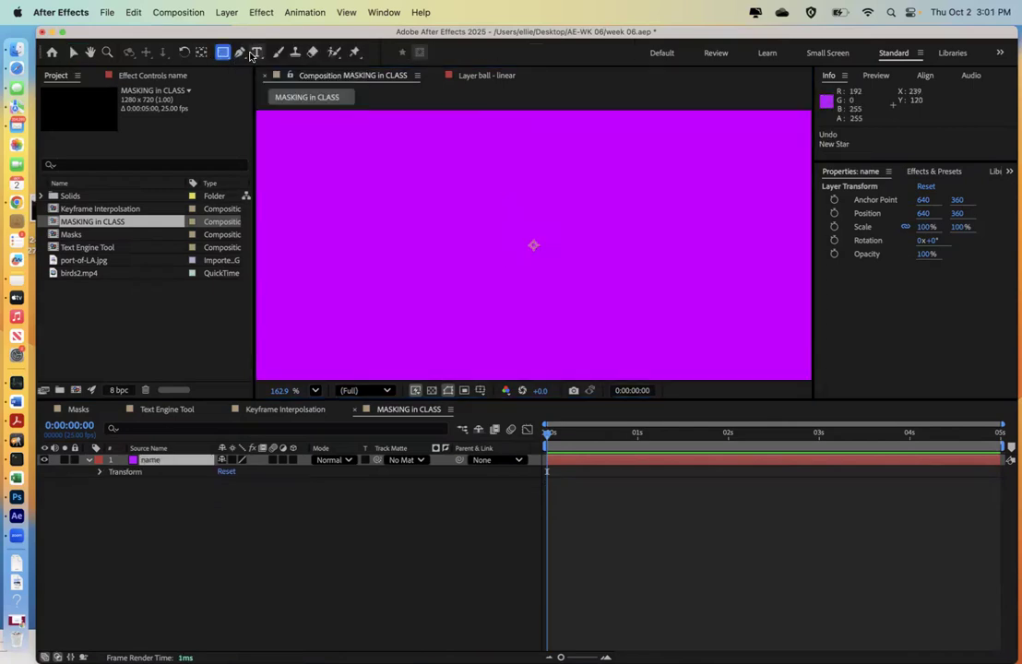
drag(352, 130, 459, 365)
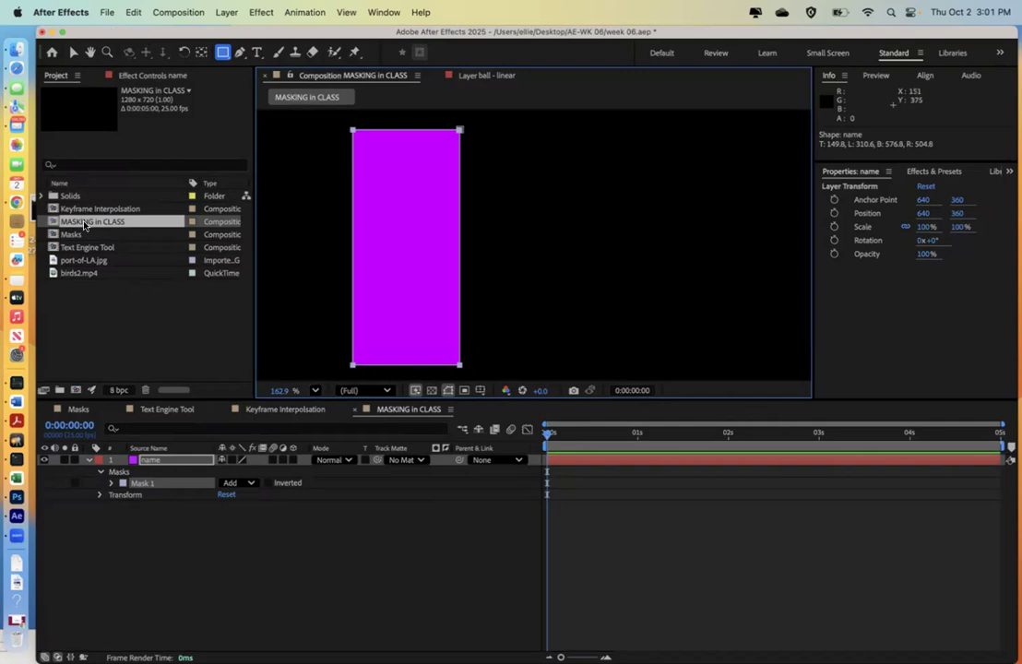
Step: Place port-of-LA.jpg in the composition above the solid, and undo the small rectangular mask drawn on it
mouse_move(51, 262)
mouse_down()
mouse_move(470, 223)
mouse_move(495, 227)
mouse_move(504, 262)
mouse_up()
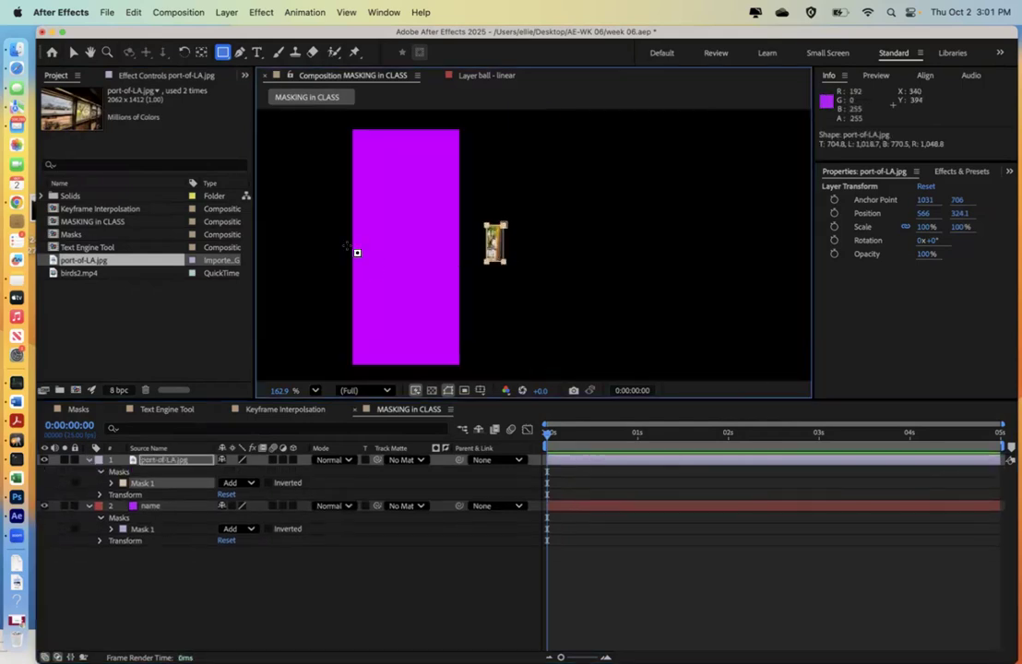
click(137, 508)
key(Delete)
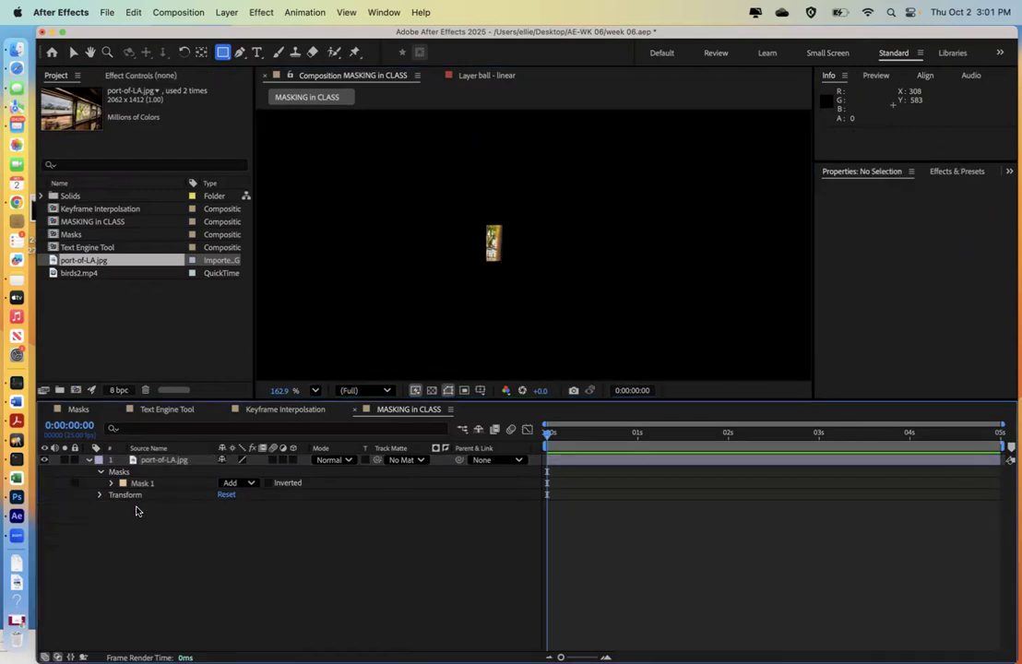
key(super+z)
key(super+z)
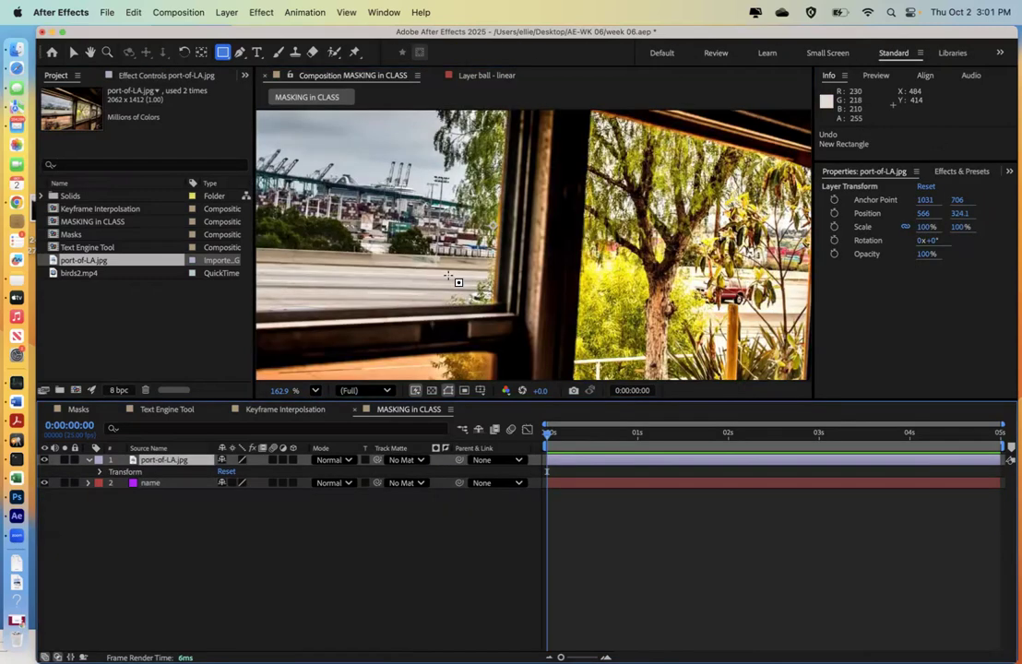
Step: Scale the port-of-LA.jpg layer to about 26.3% by 37.6% near position 720.7, 359.7, and delete the magenta solid layer
click(73, 52)
drag(266, 172, 452, 371)
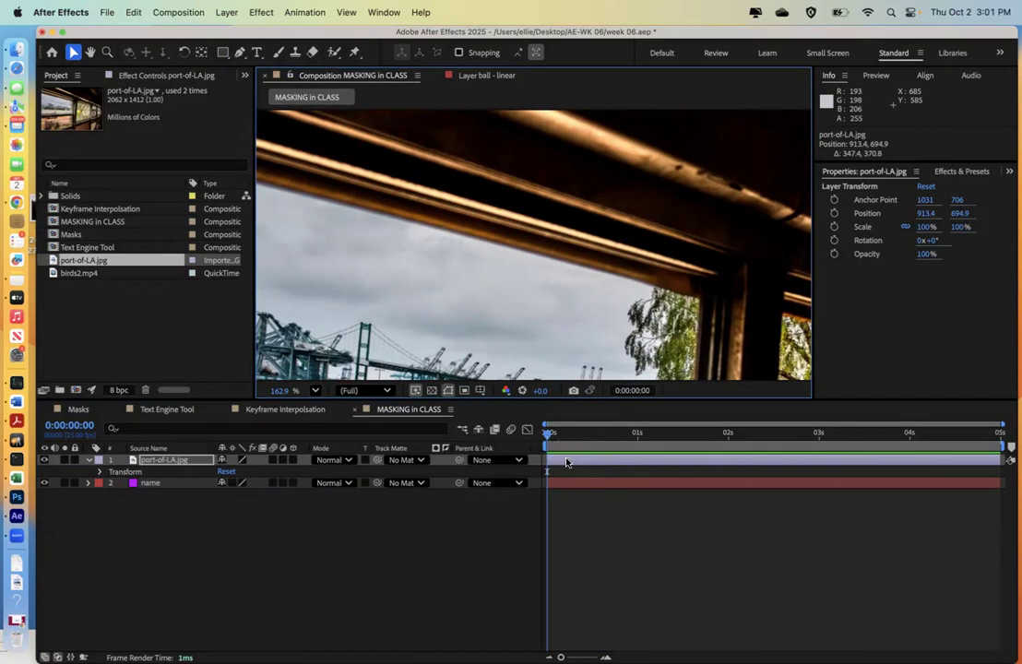
drag(319, 236, 549, 345)
drag(308, 167, 538, 273)
drag(537, 325, 490, 203)
drag(599, 300, 537, 198)
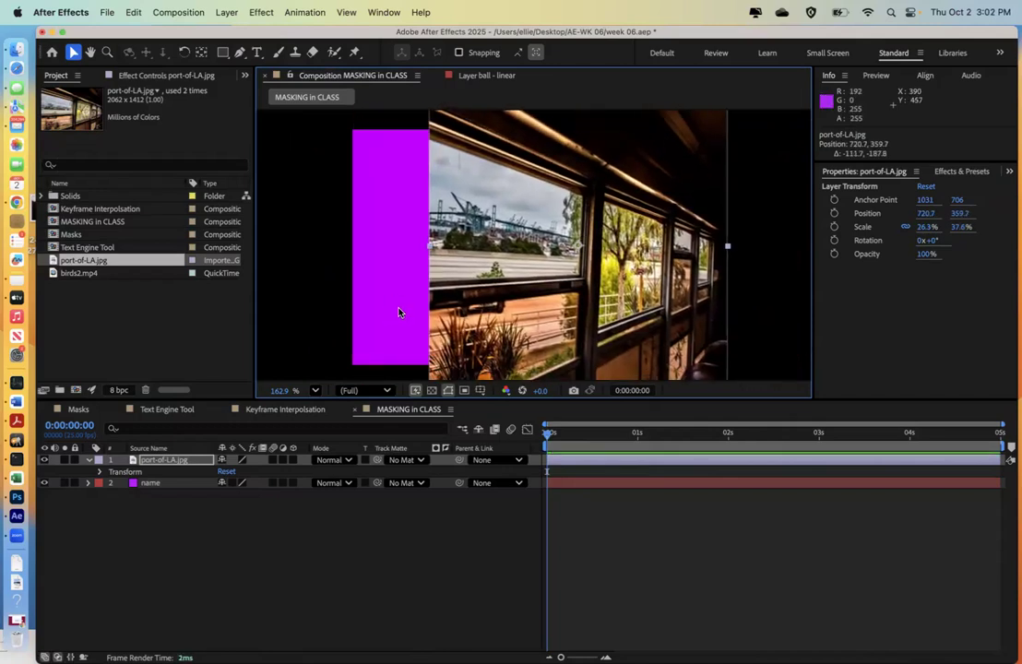
click(152, 494)
key(Delete)
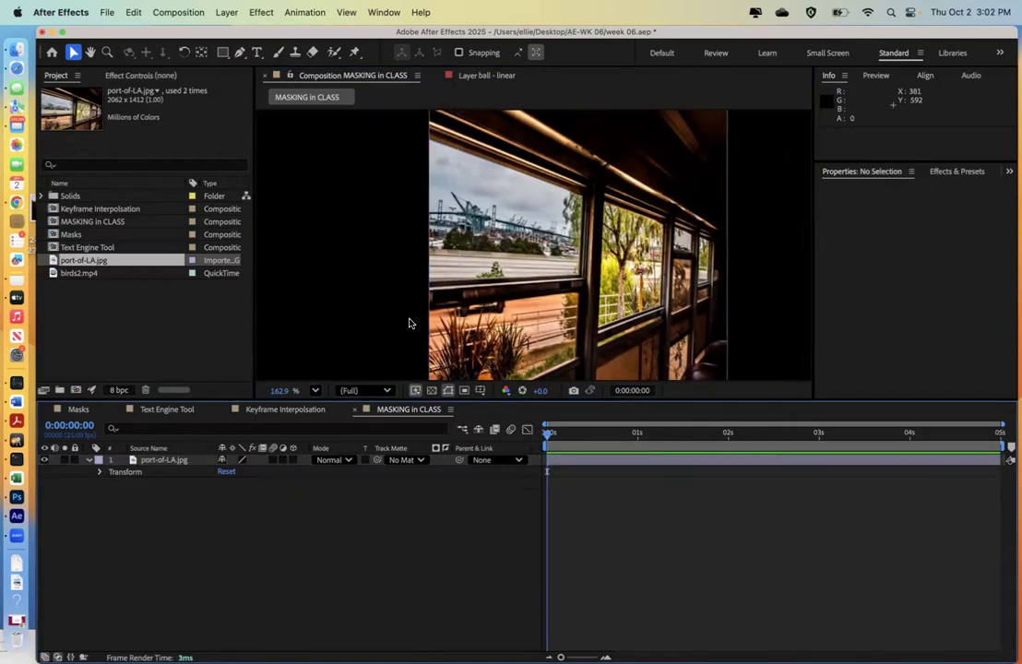
Step: Stretch the port-of-LA.jpg layer to fit the composition frame exactly, scaled 62.1% by 51% and centred at 640, 360
click(473, 270)
drag(473, 271, 310, 258)
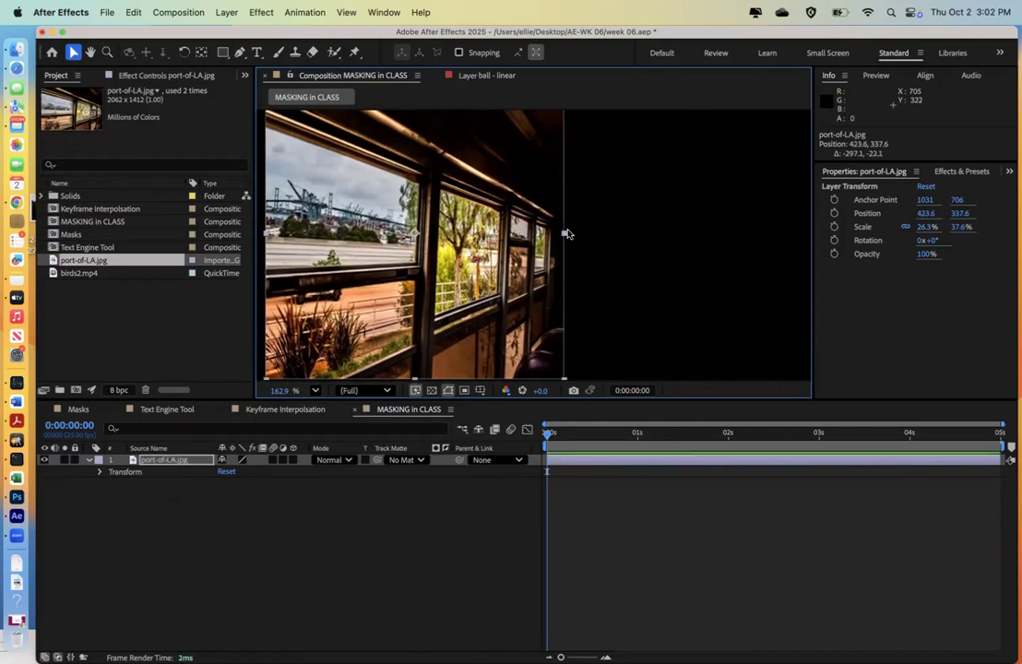
drag(564, 233, 684, 236)
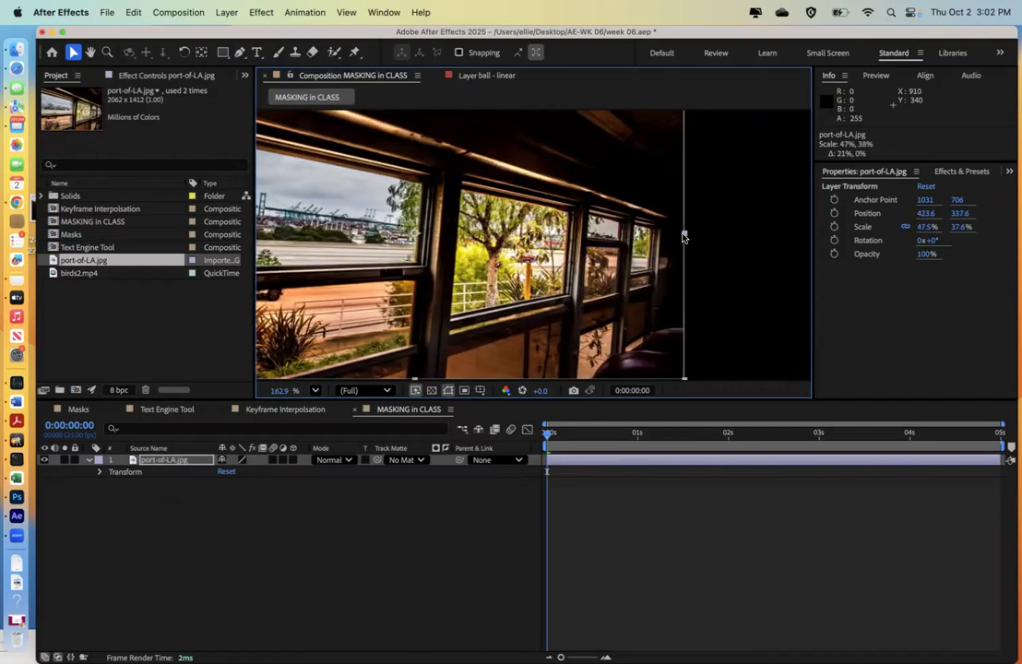
drag(532, 238, 660, 249)
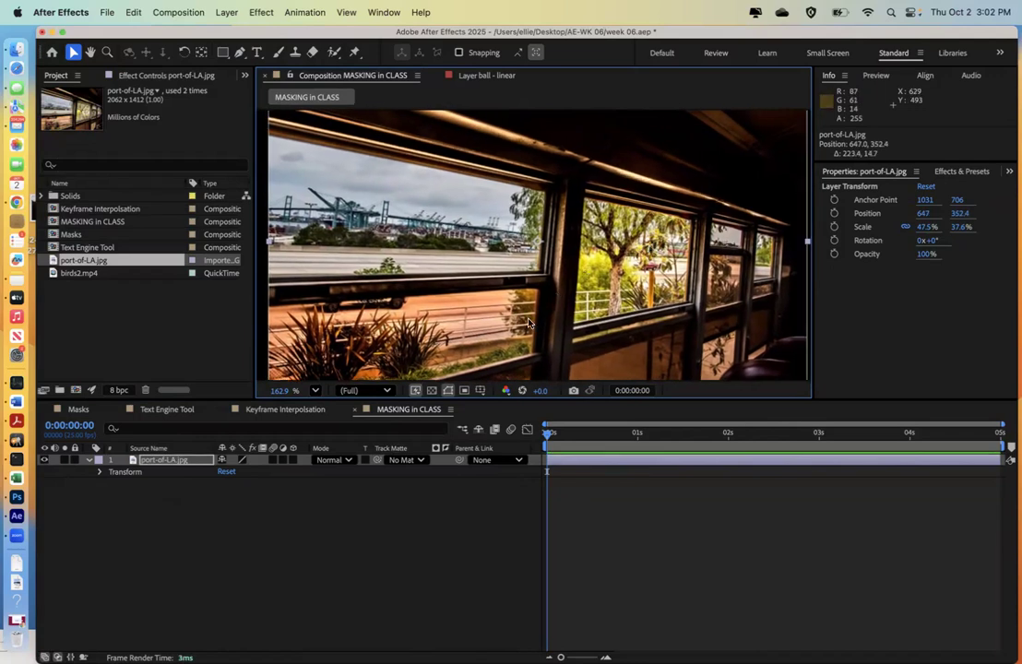
key(/)
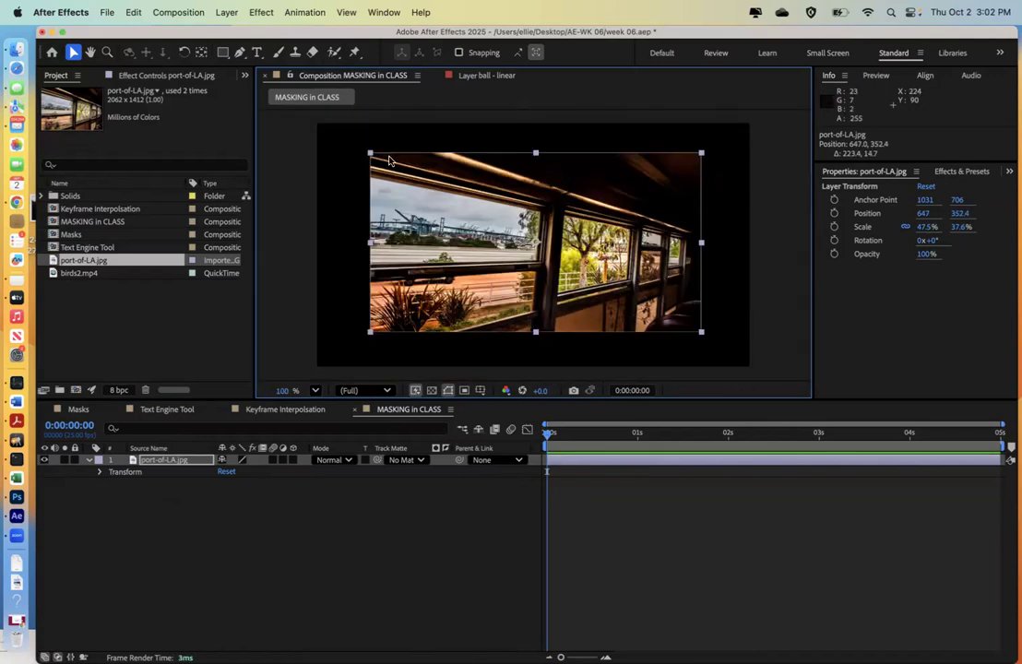
key(super+alt+f)
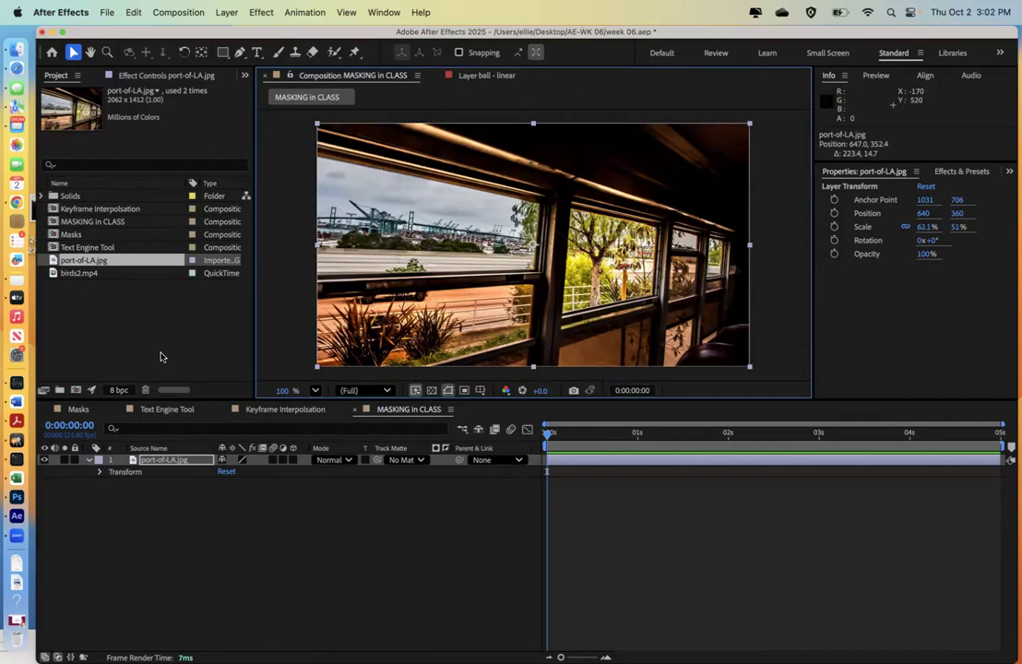
Step: Mask the port-of-LA.jpg layer with a tall full-height rectangle over the photo, spanning about 296 to 773 px across the layer
click(133, 461)
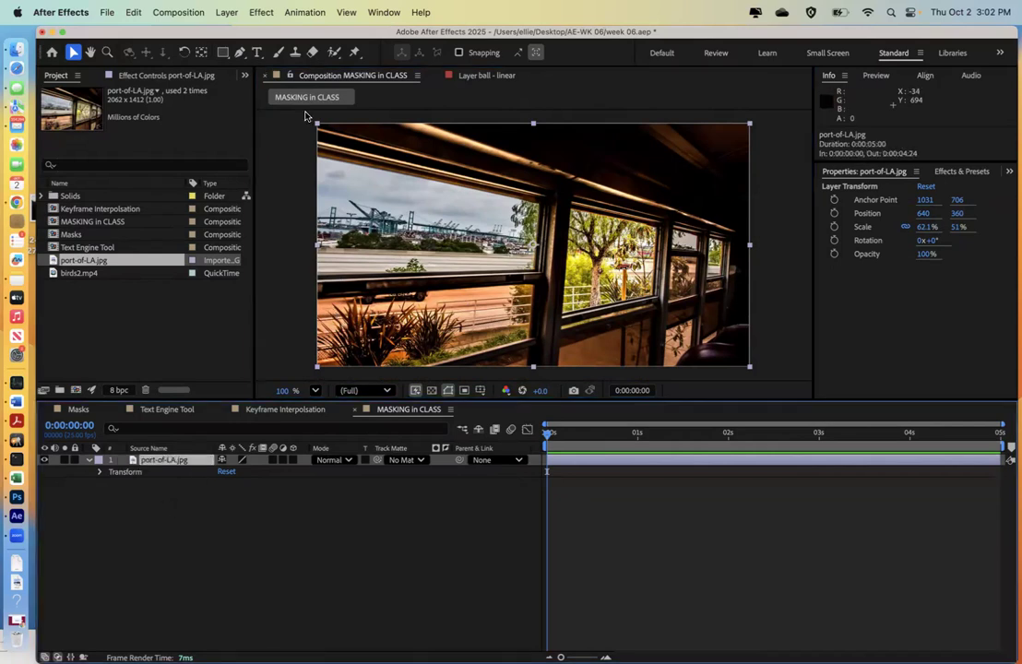
click(201, 53)
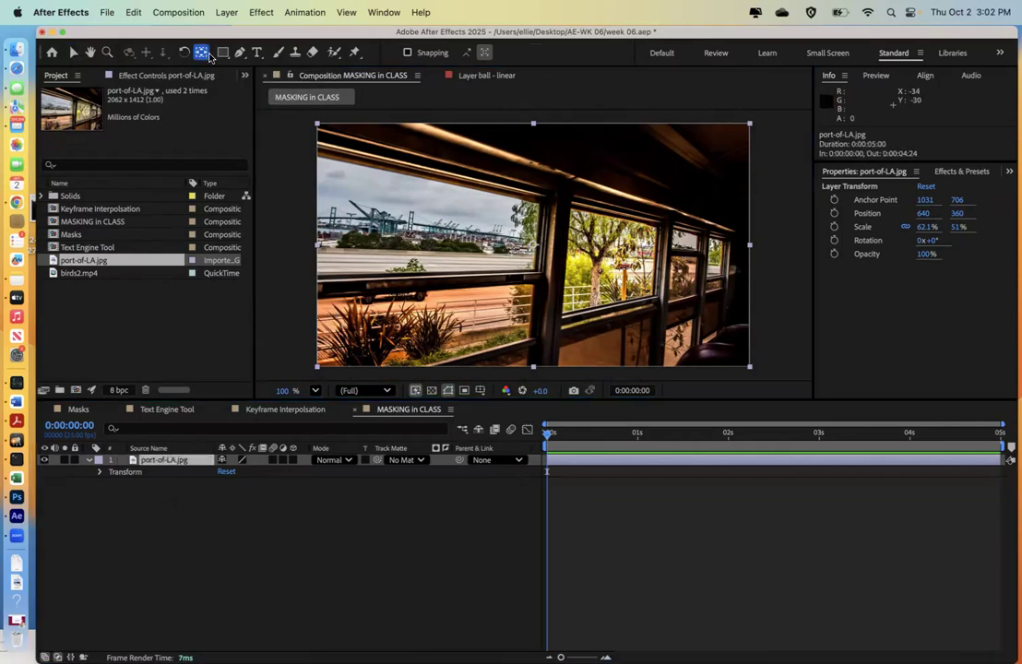
click(223, 54)
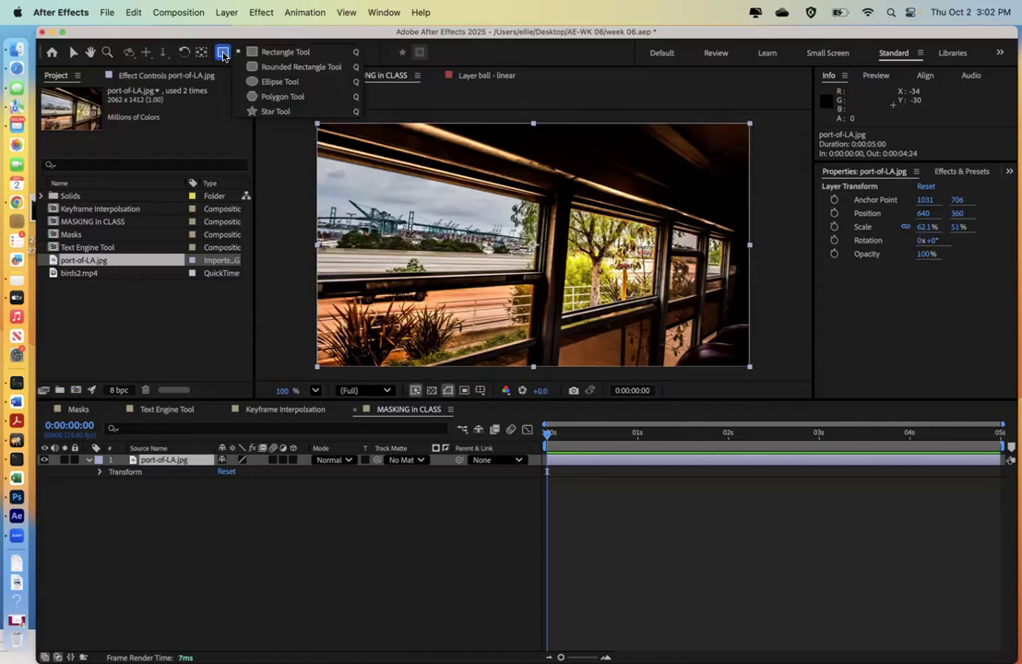
drag(379, 126, 479, 399)
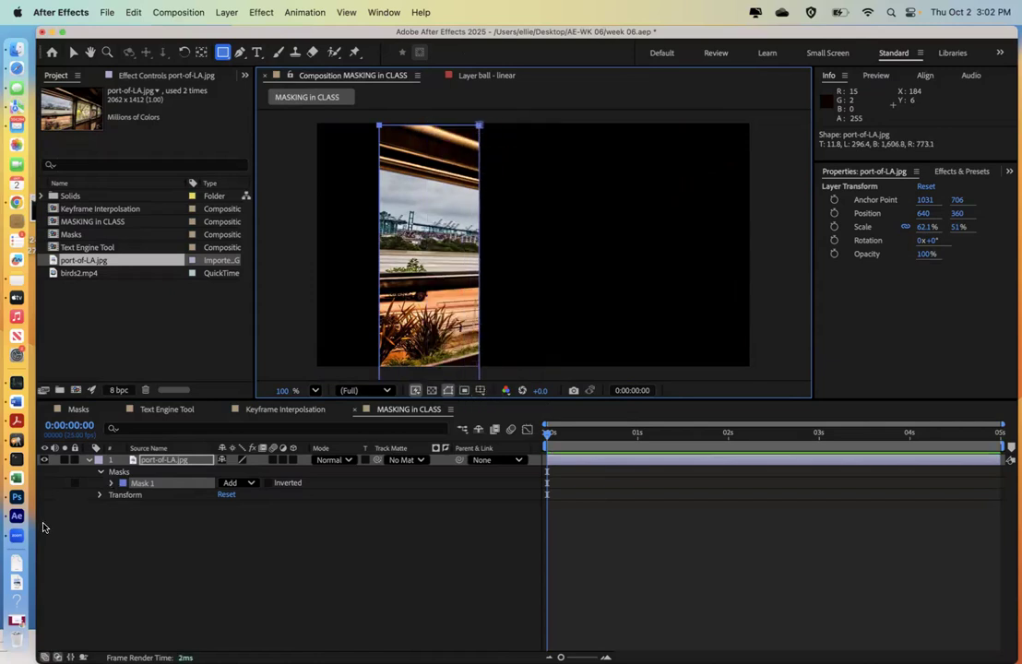
Step: Animate the rectangle's Mask Expansion from 0 at the start to 1024 pixels at 0:00:01:04, and preview the reveal
click(134, 487)
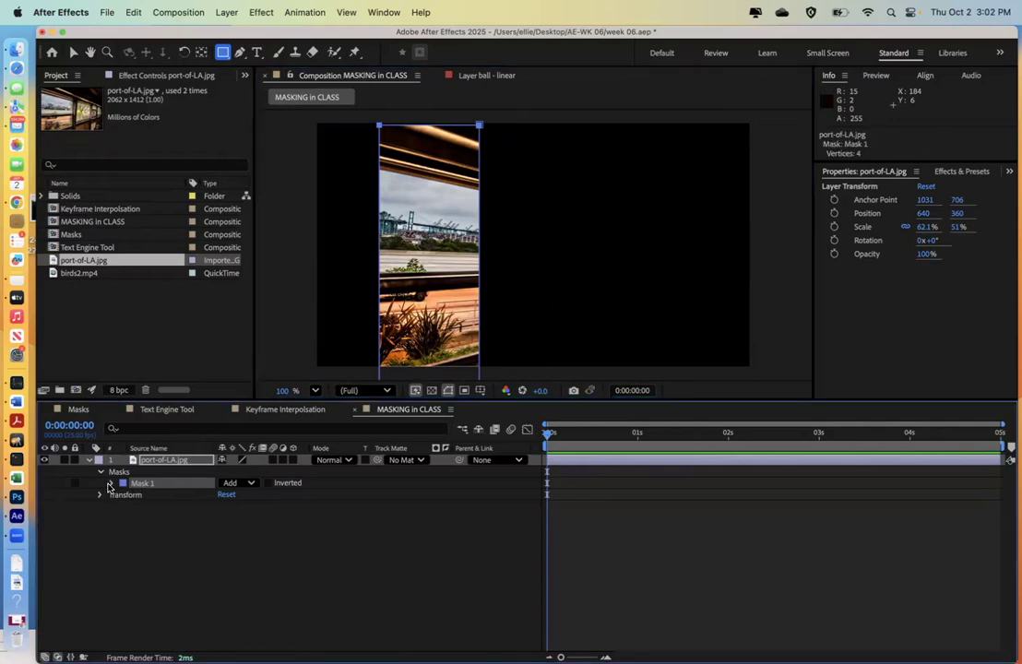
click(110, 483)
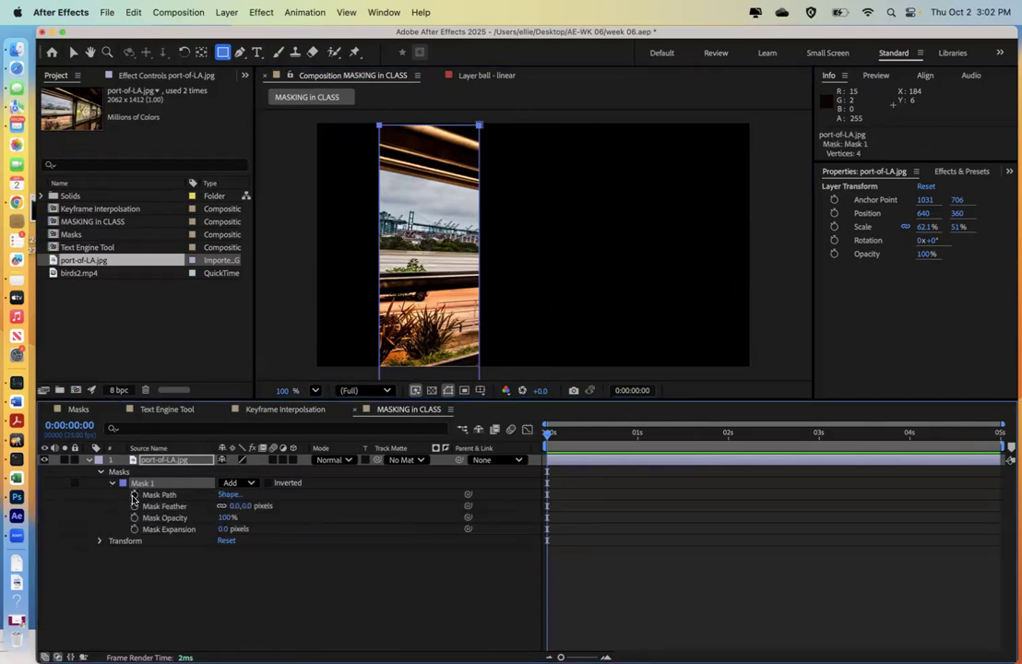
click(134, 529)
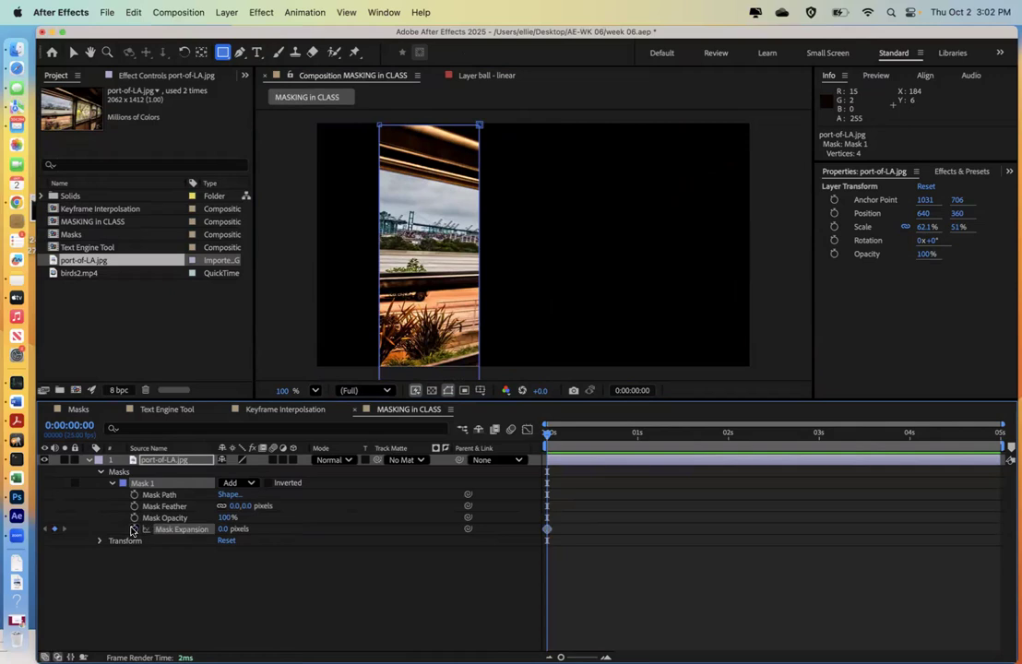
drag(547, 435, 653, 433)
drag(223, 529, 809, 532)
drag(652, 437, 548, 435)
key(space)
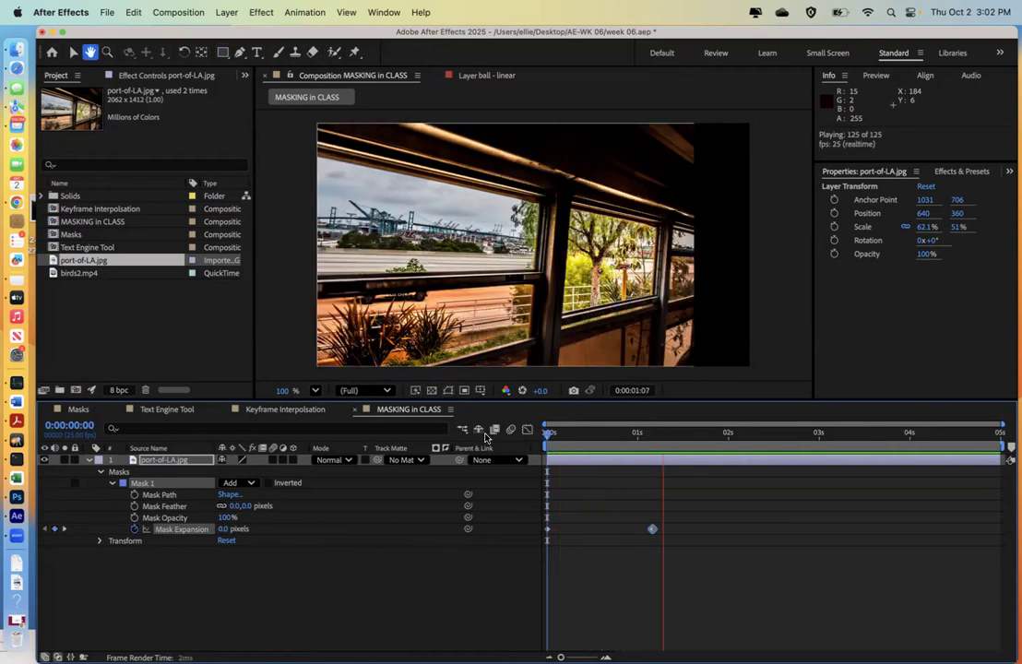
key(space)
click(44, 529)
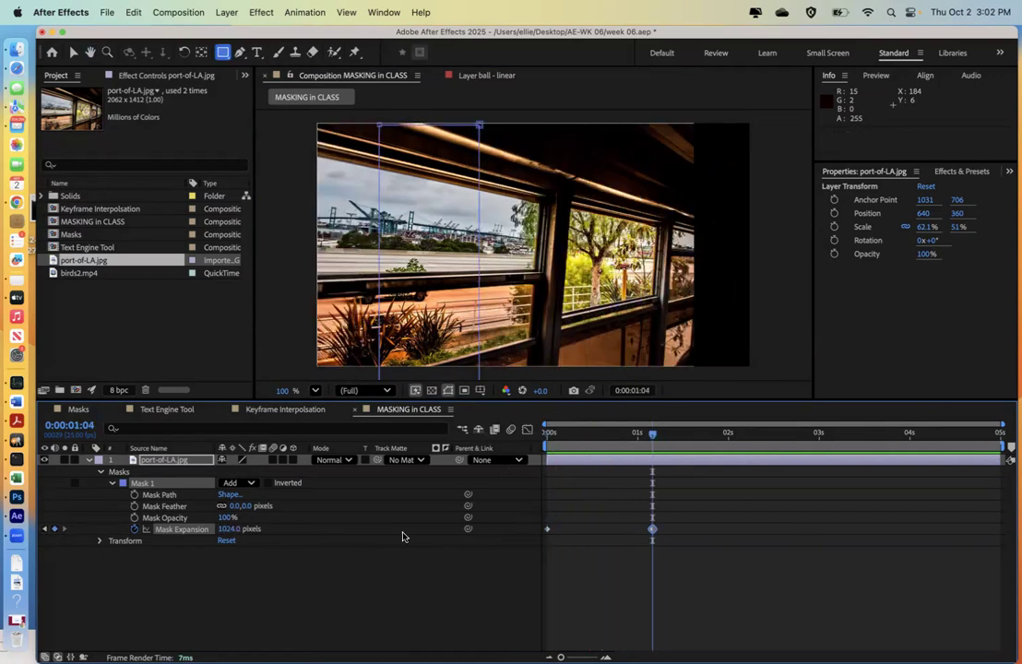
Step: Delete the masked port-of-LA.jpg layer and place a fresh, unscaled copy of the image in the composition
click(142, 463)
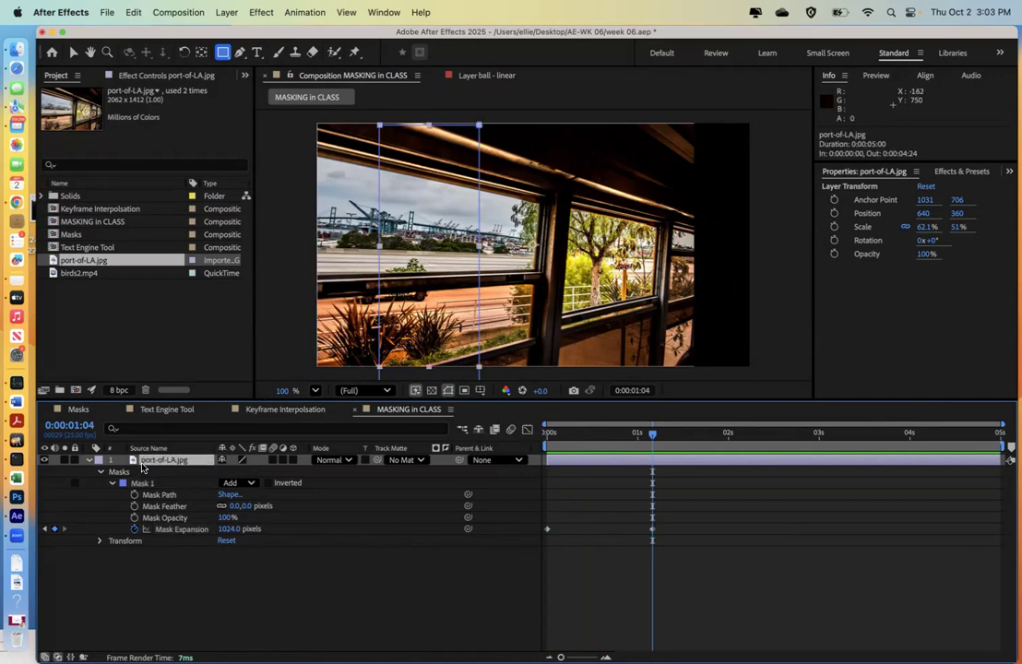
key(Delete)
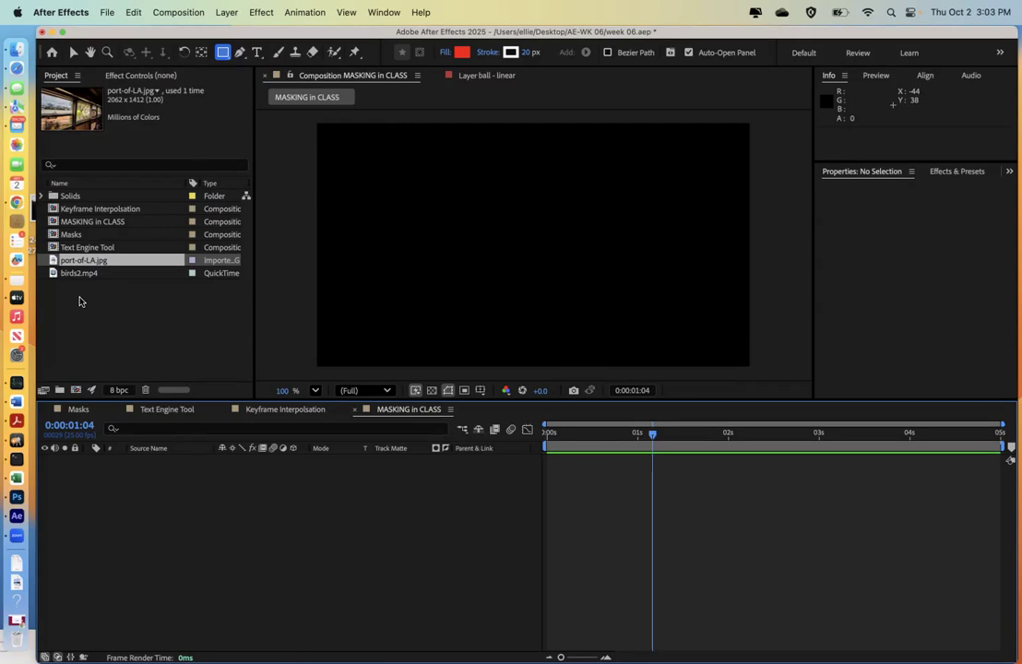
drag(51, 261, 150, 521)
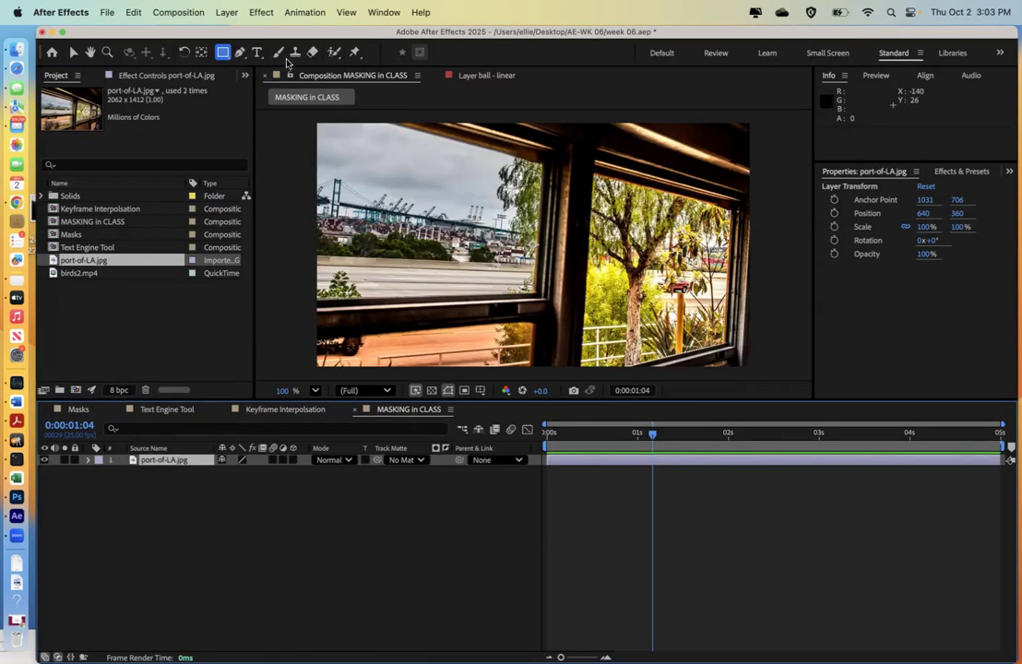
Step: Add the text SAN PEDRO PORT over the photo and move it to position 670, 418
click(257, 52)
click(461, 248)
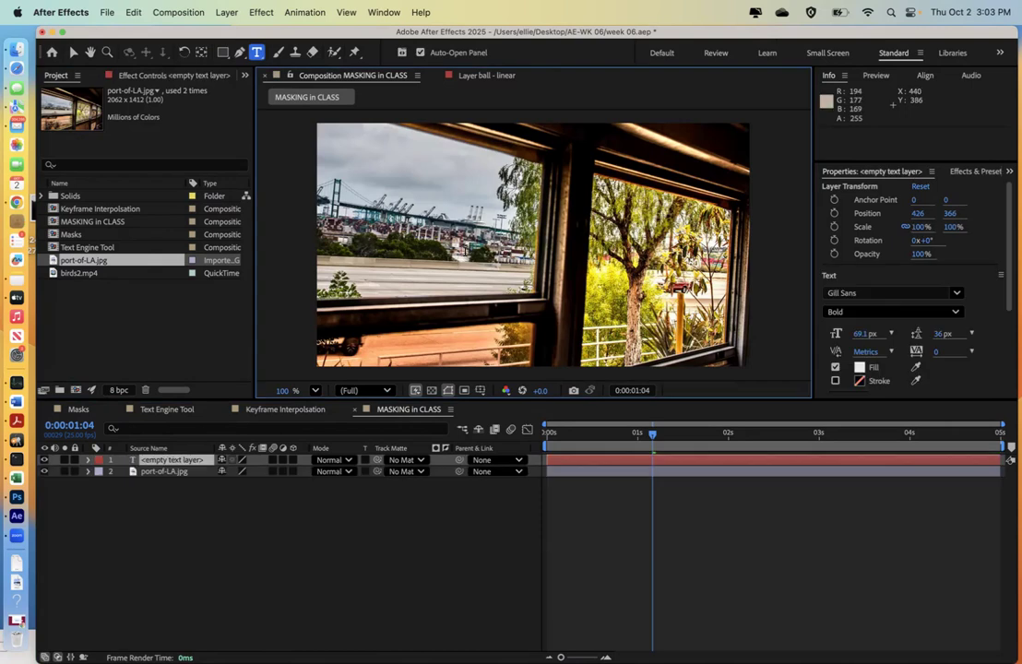
text(SAN)
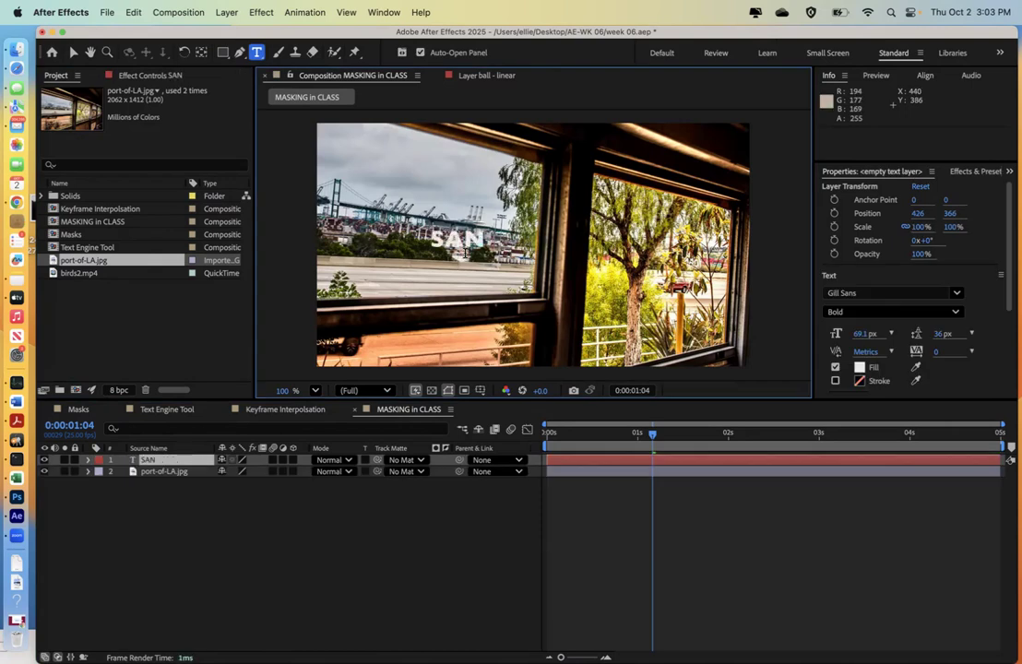
text( PEDRO PORT)
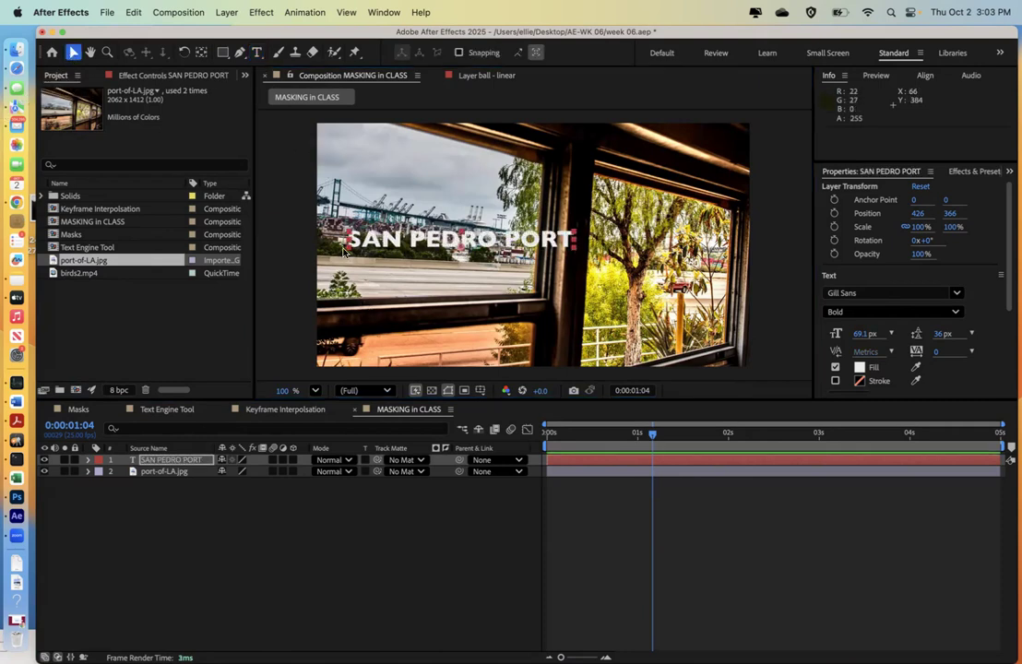
drag(374, 244, 459, 261)
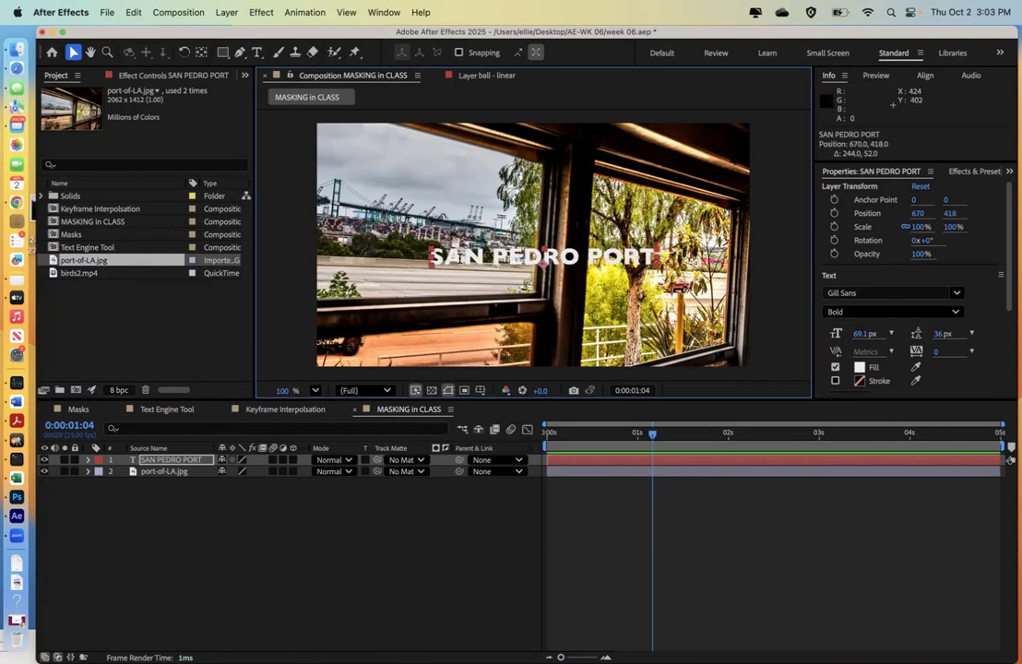
Step: Enlarge the SAN PEDRO PORT text to 108.1 px and move it to position 650, 418
double_click(459, 261)
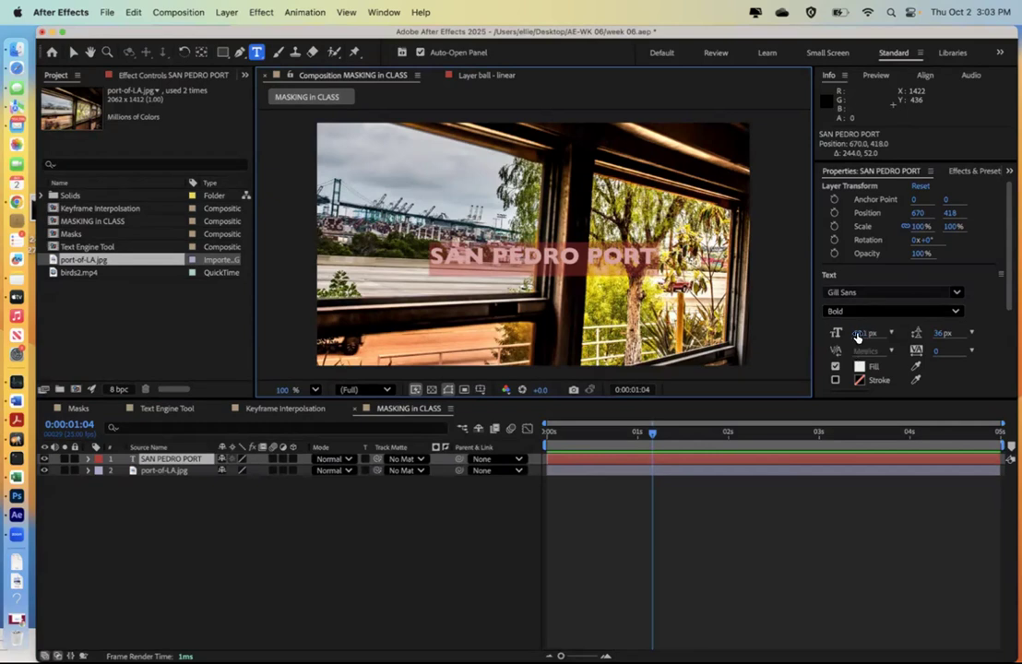
drag(858, 337, 884, 332)
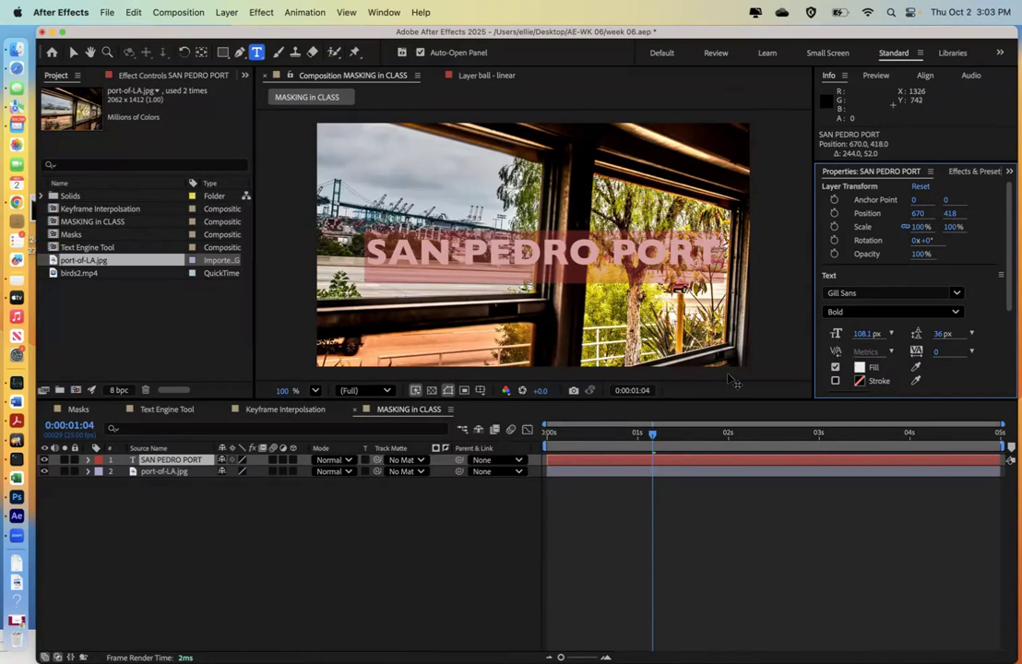
click(73, 53)
drag(436, 257, 430, 257)
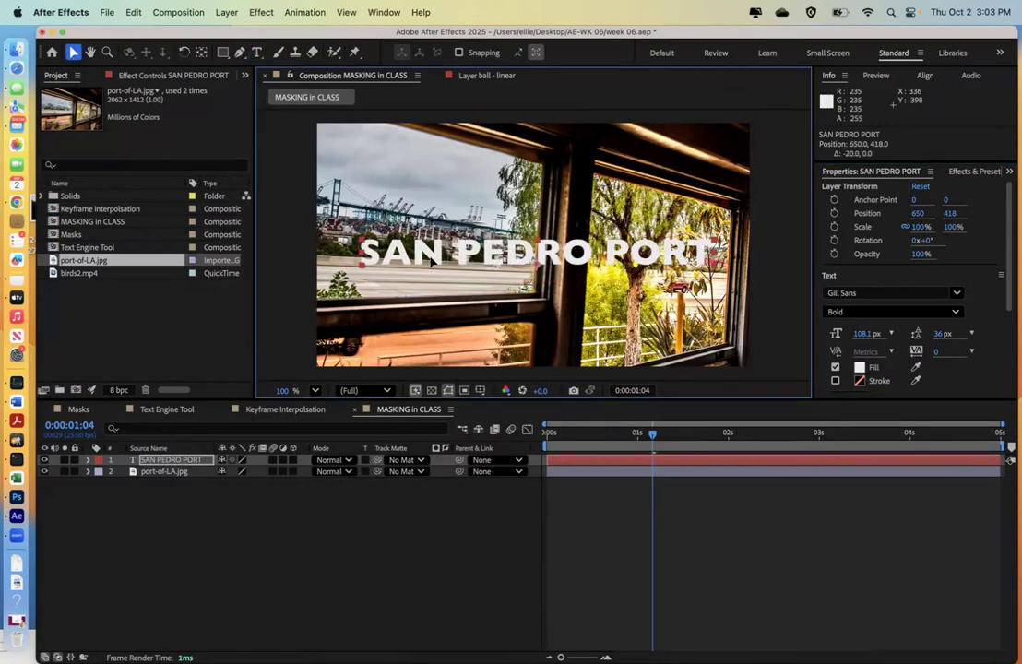
Step: Set the SAN PEDRO PORT text to Gill Sans UltraBold, keeping its current fill colour
click(858, 367)
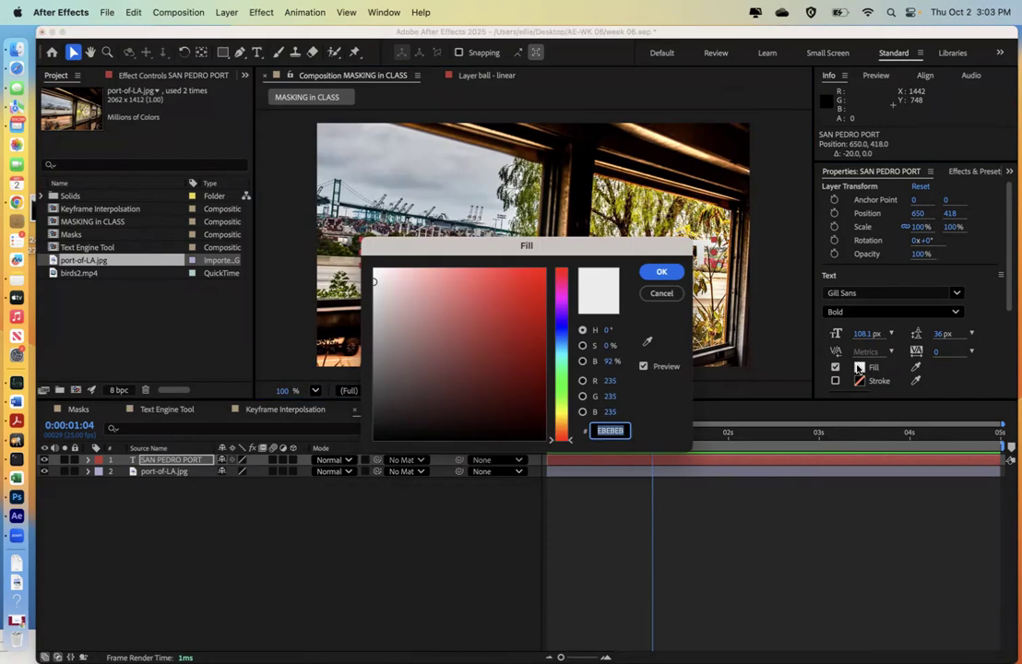
click(659, 295)
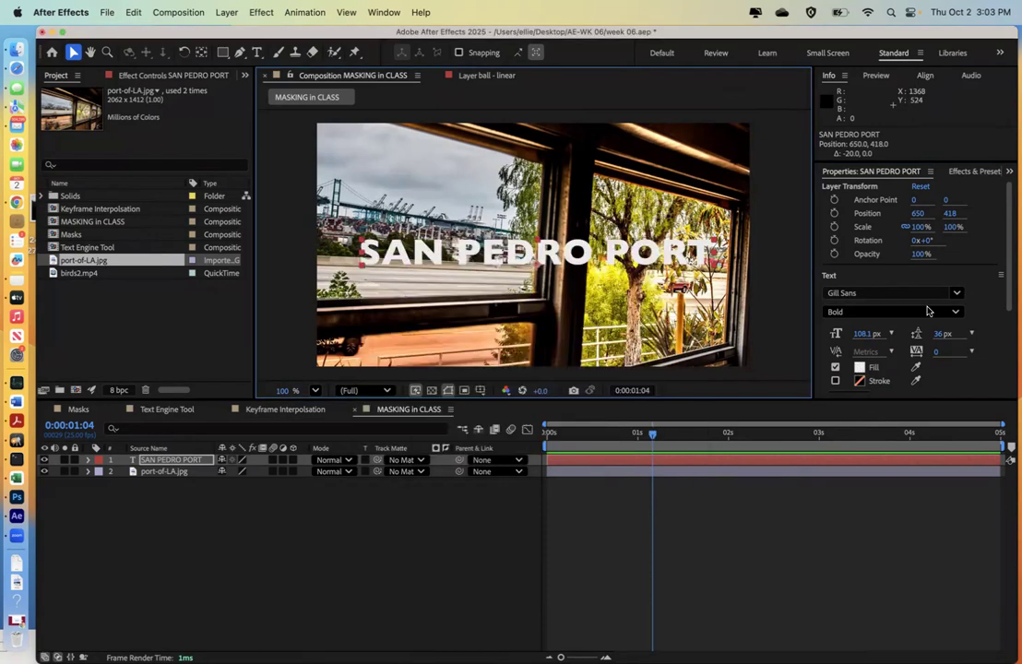
click(874, 293)
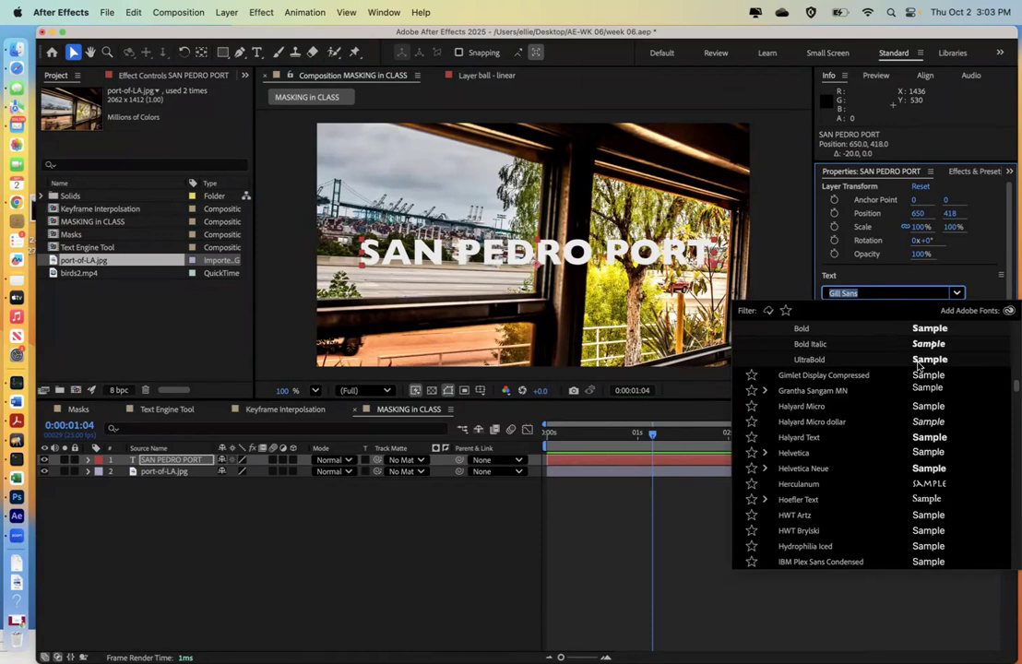
click(918, 360)
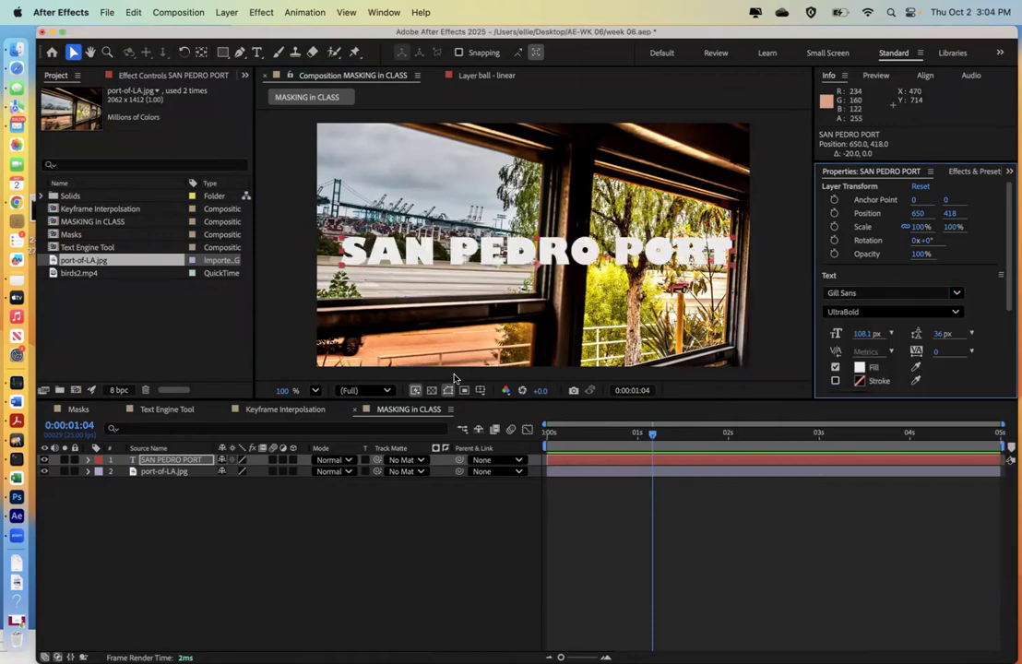
Step: Try a larger leading on the SAN PEDRO PORT text, and undo the change
click(418, 259)
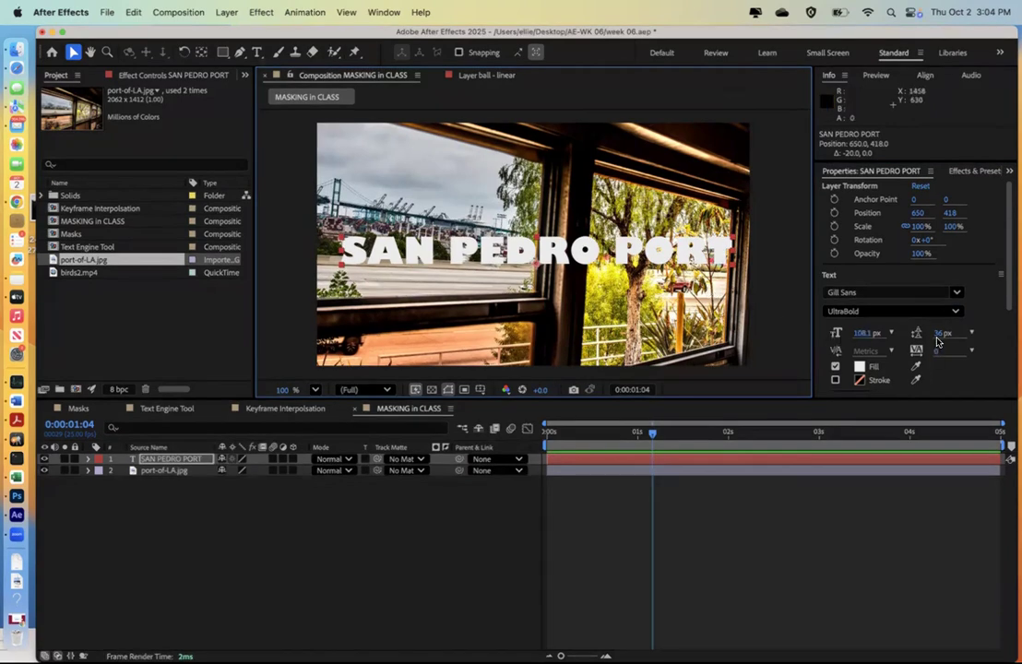
drag(938, 335, 946, 336)
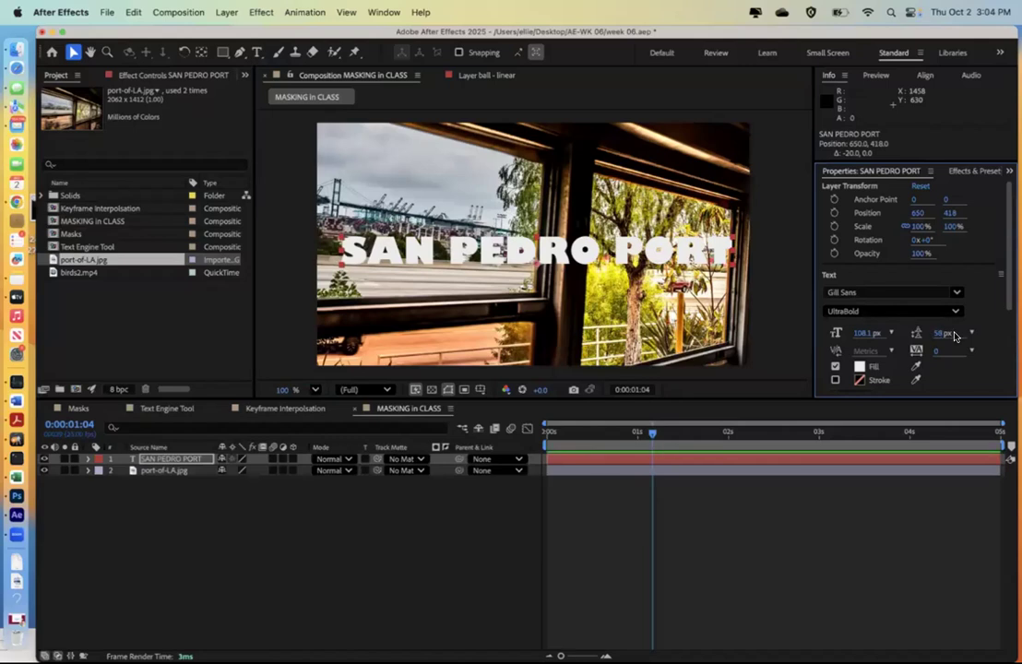
key(super+z)
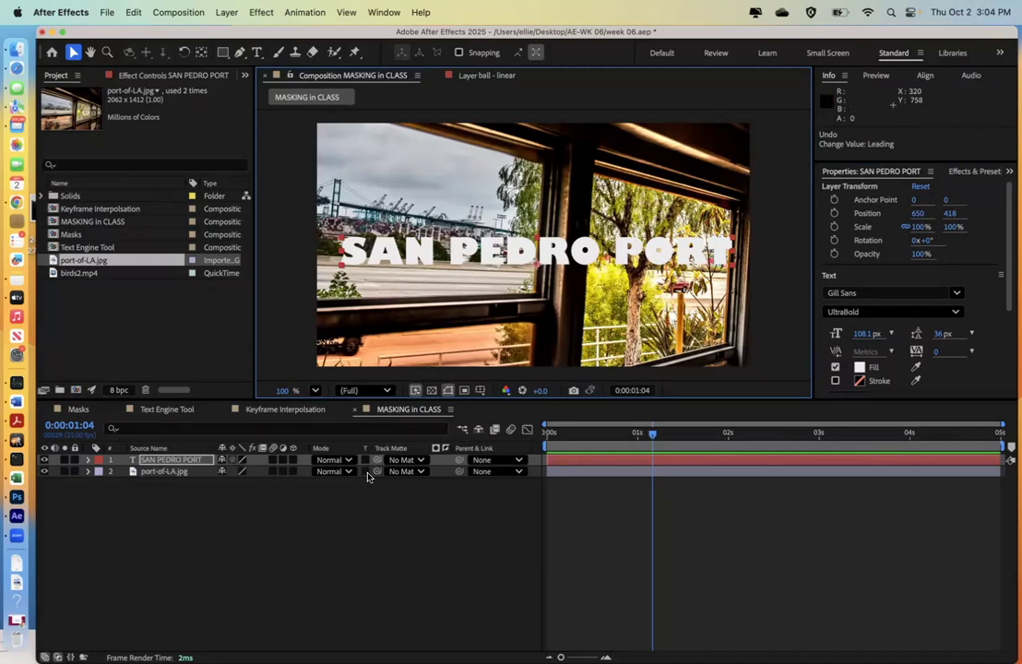
Step: Try port-of-LA.jpg as the track matte for the SAN PEDRO PORT layer, and undo the assignment
click(419, 461)
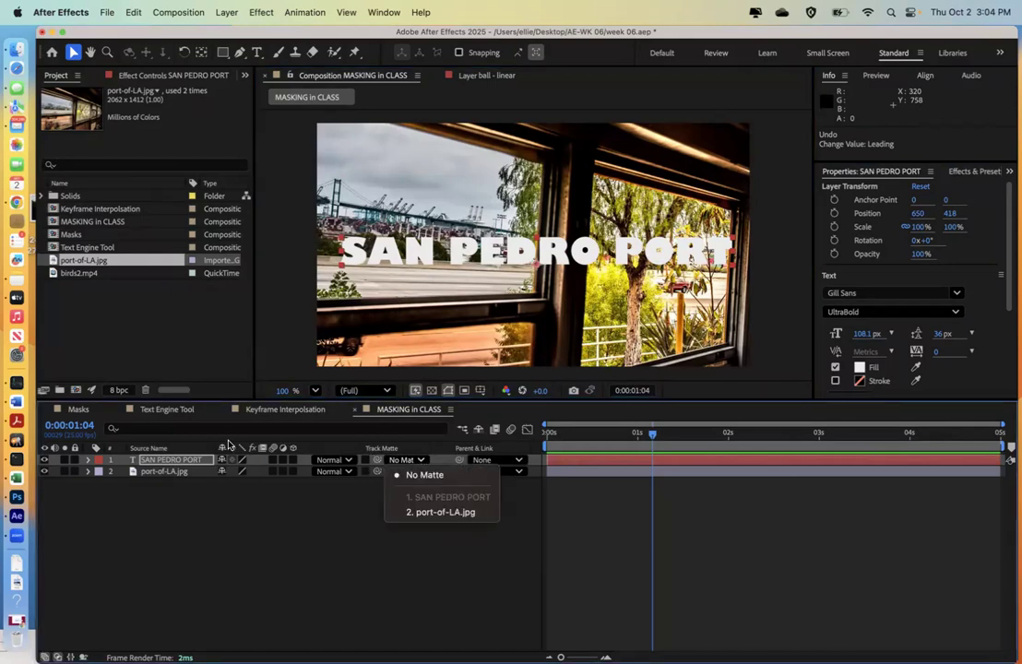
click(409, 471)
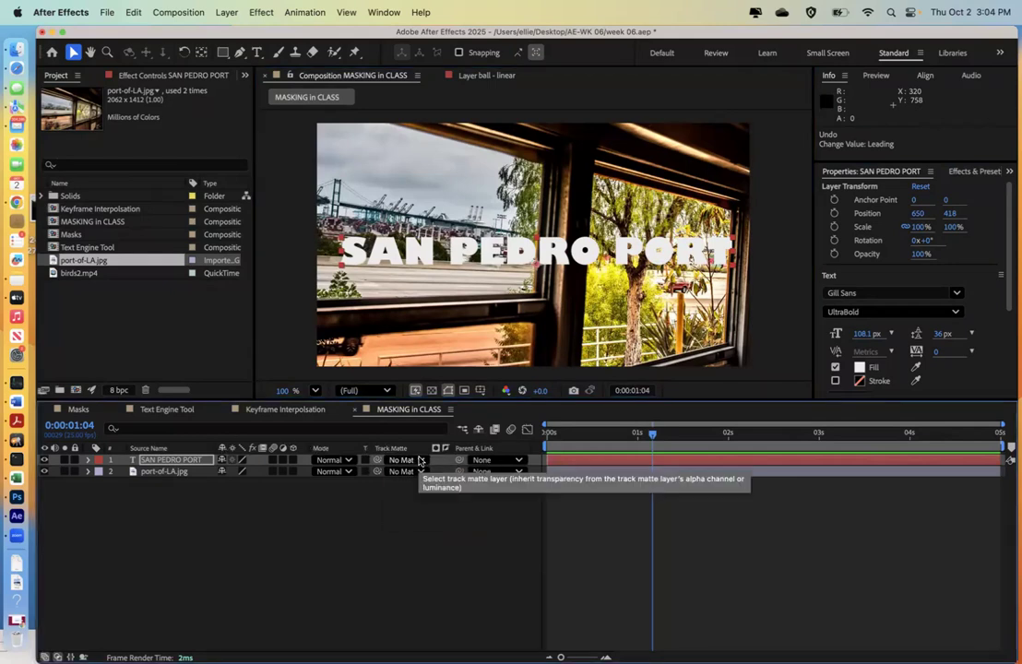
click(416, 459)
click(424, 513)
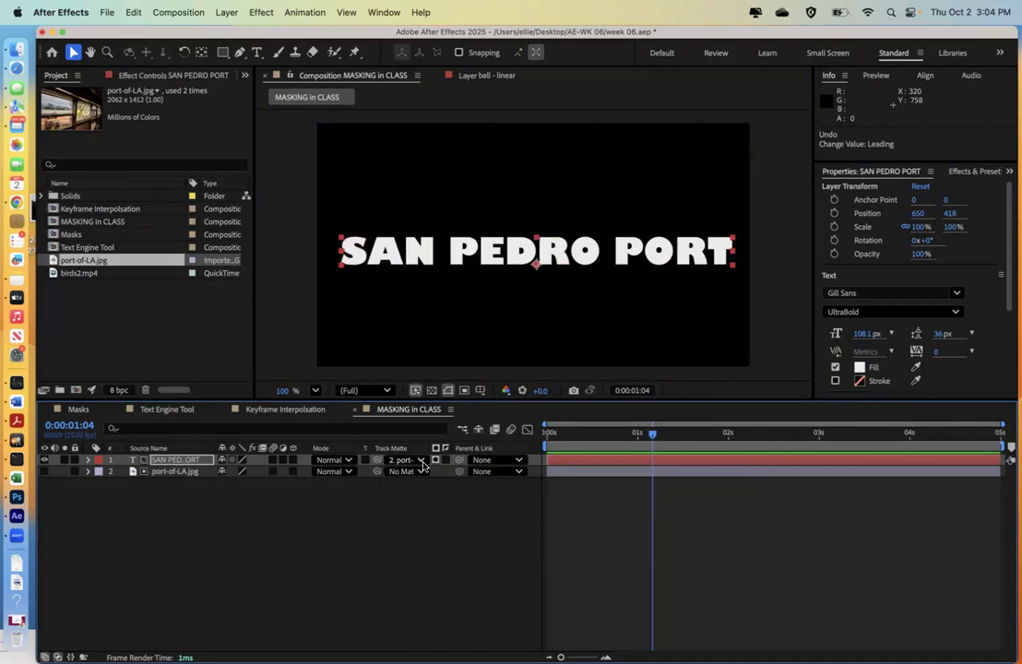
key(super+z)
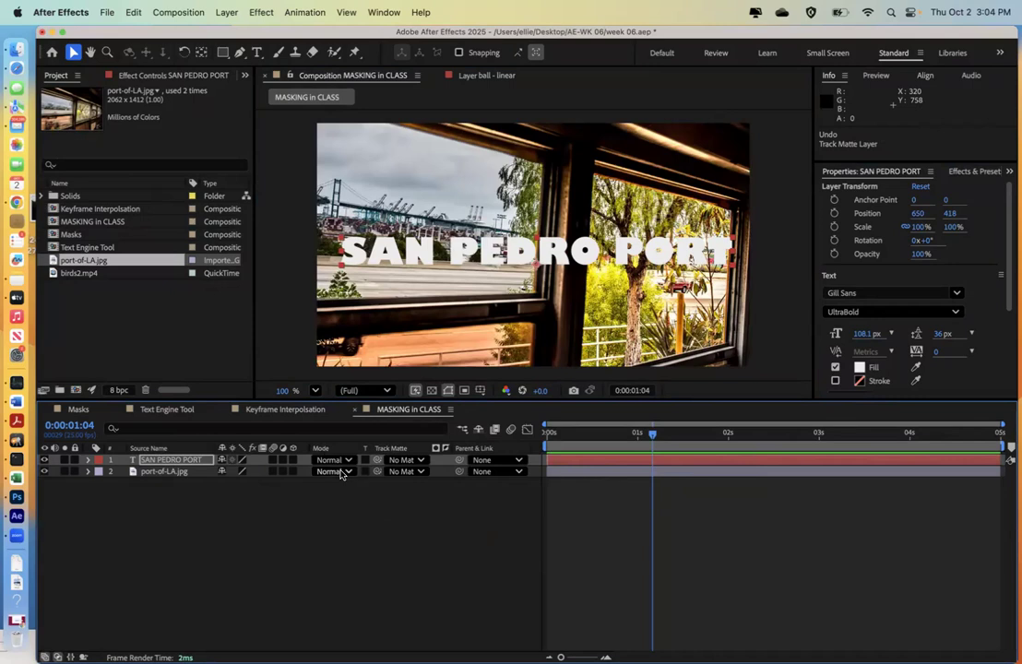
Step: Set the SAN PEDRO PORT layer's blending mode to Stencil Alpha so the photo fills the letters
click(45, 657)
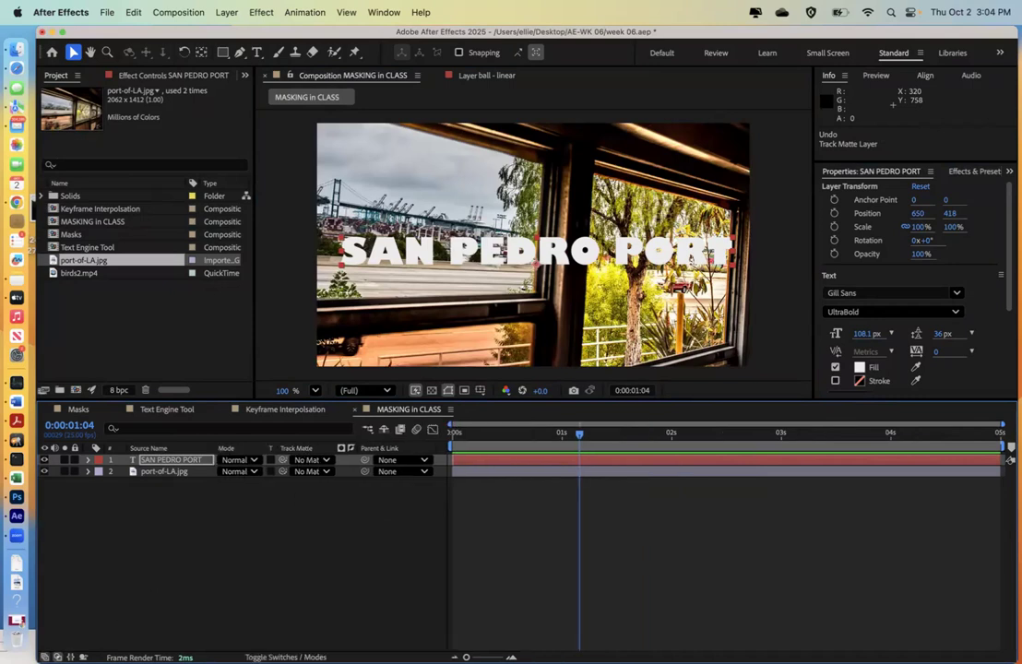
click(44, 657)
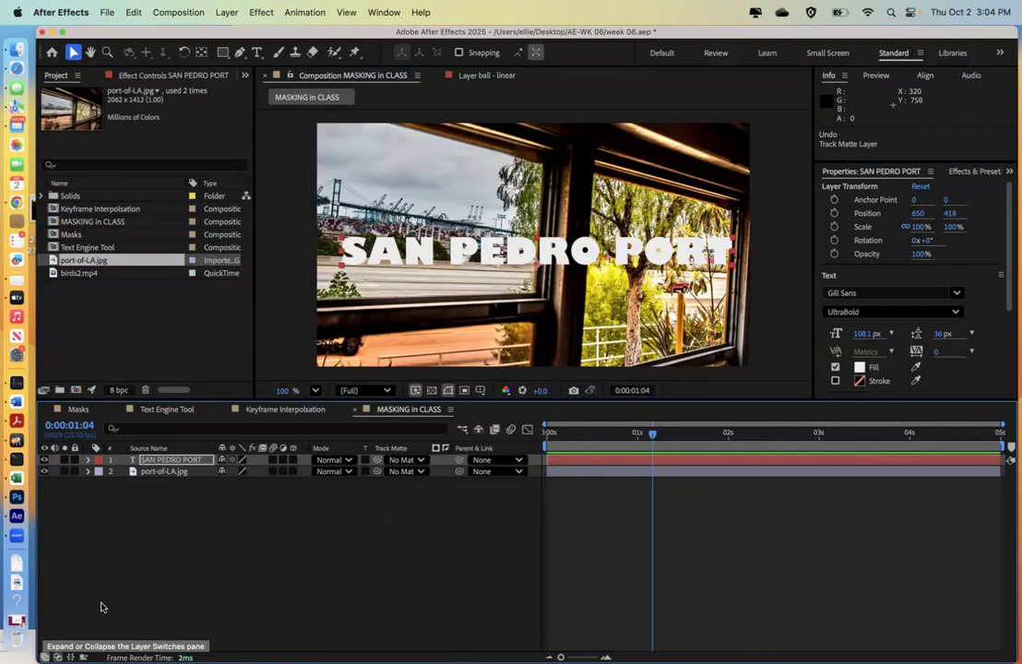
click(341, 461)
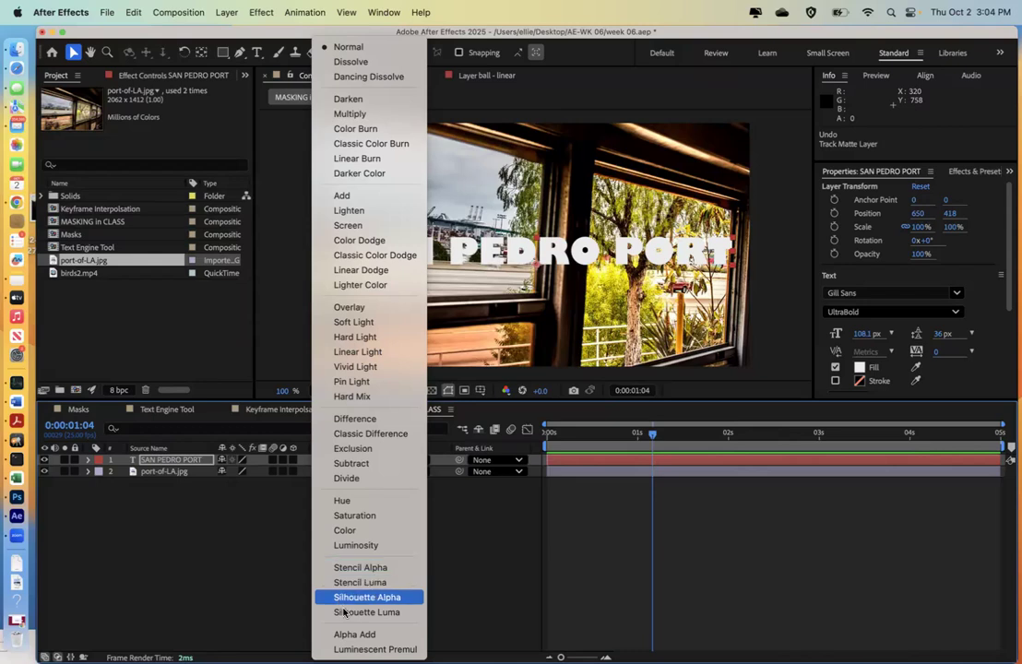
click(346, 568)
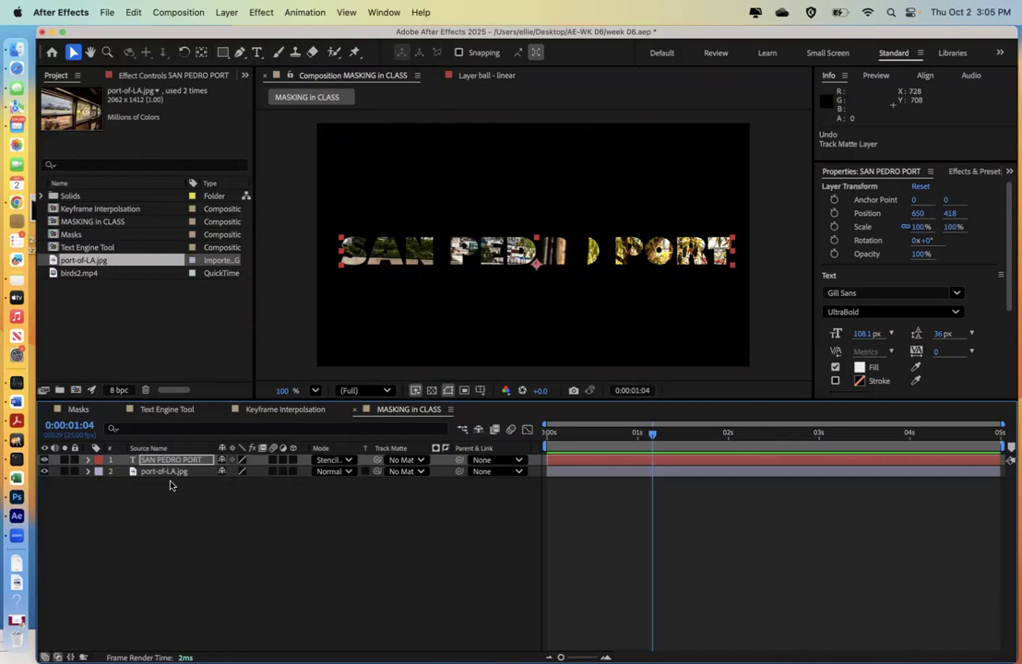
Step: Remove the word PORT from the text layer so it reads SAN PEDRO
double_click(132, 461)
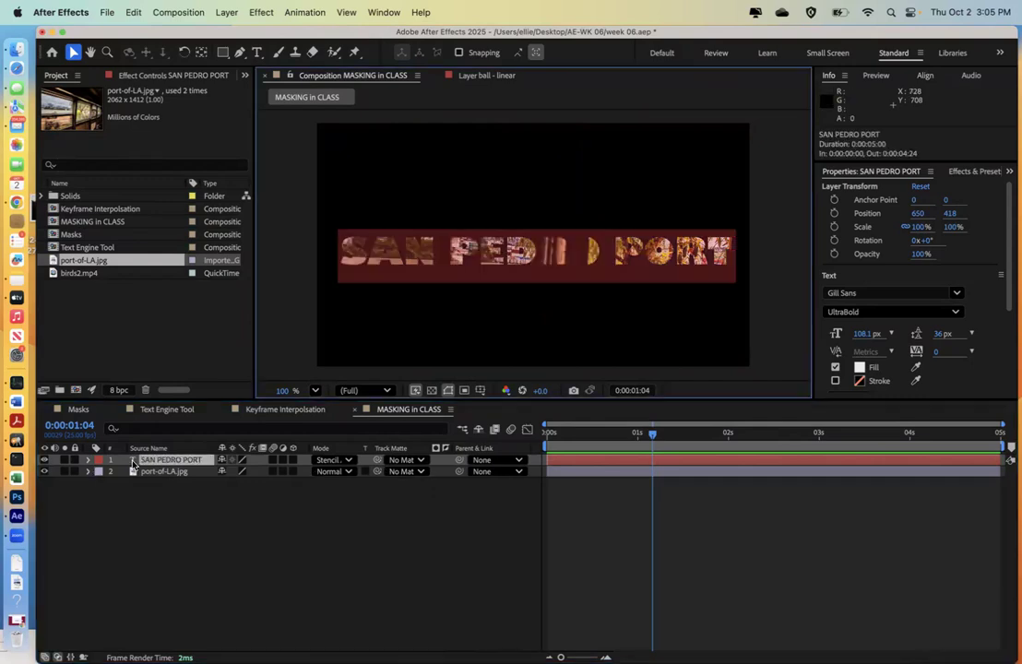
click(540, 250)
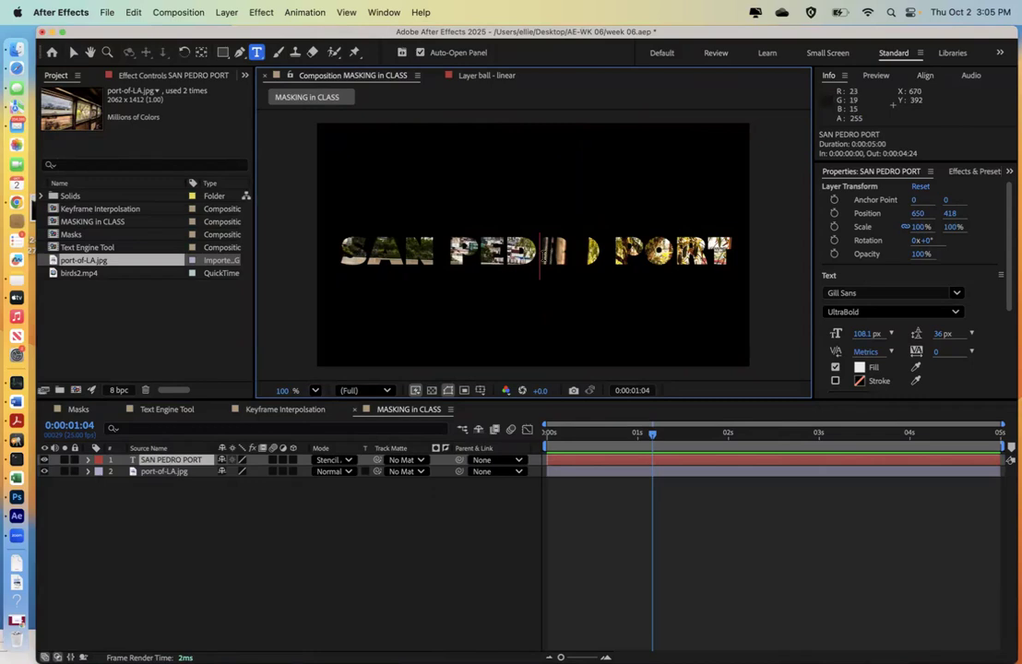
double_click(610, 249)
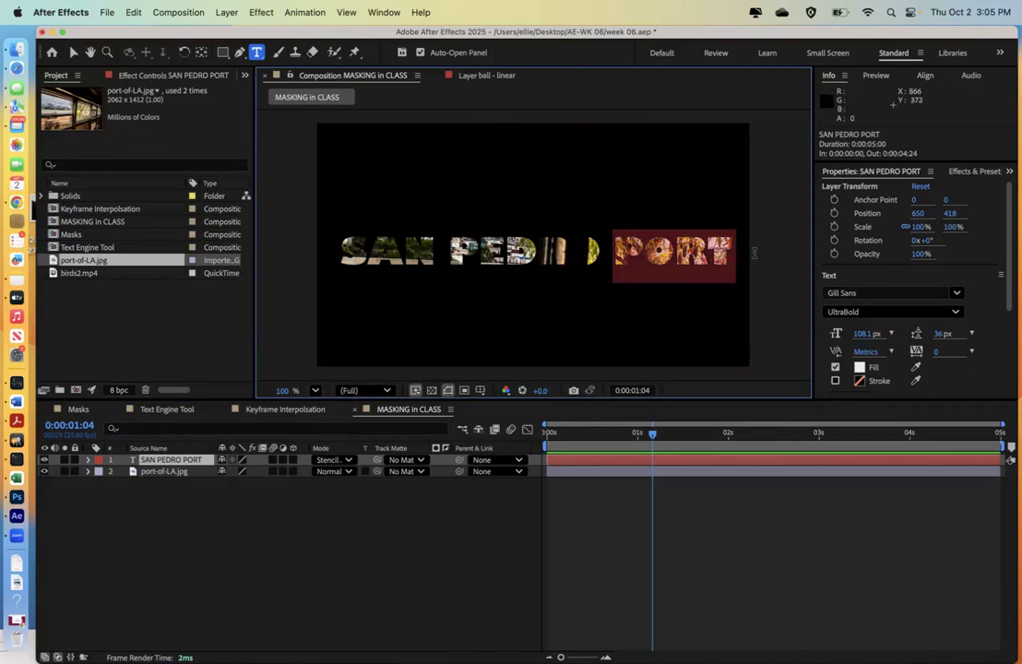
key(BackSpace)
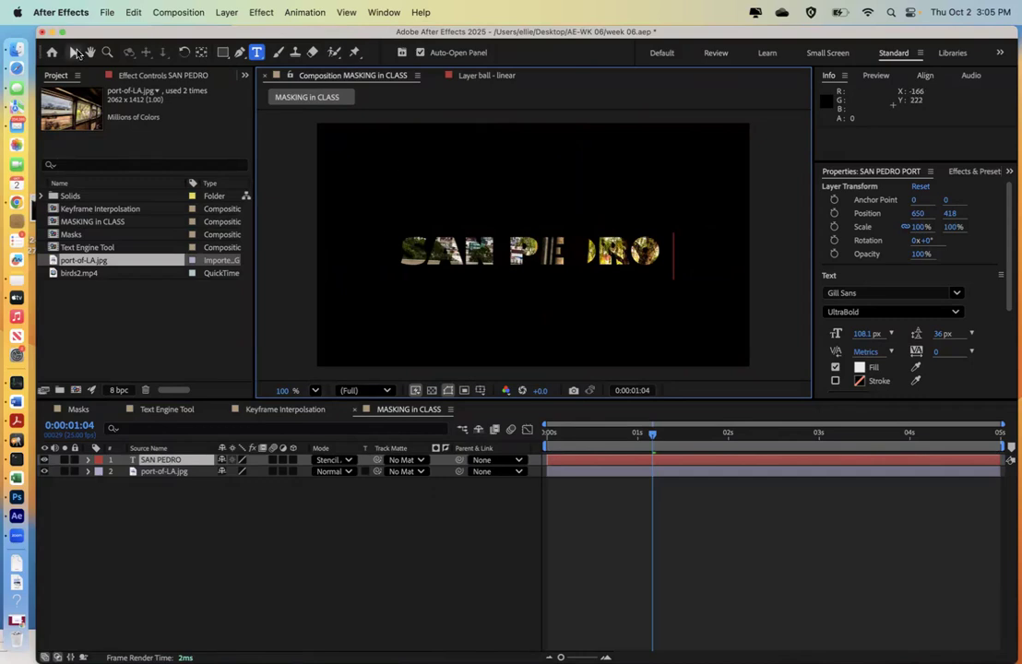
Step: Enlarge the whole SAN PEDRO text to a font size of 267.1 px and scrub the timeline to check it
drag(862, 334, 904, 334)
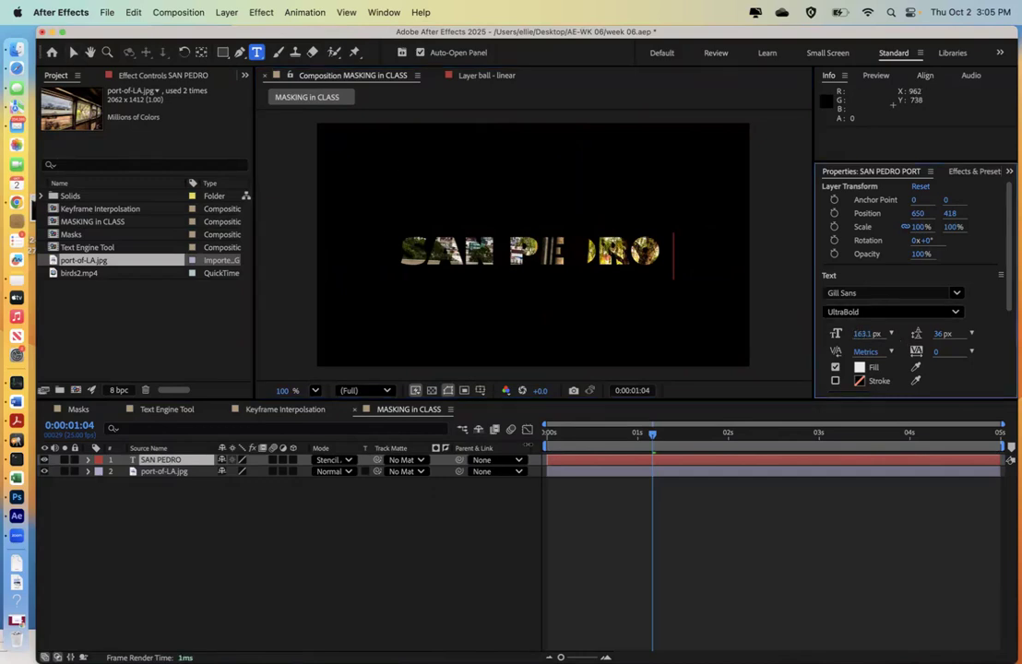
click(129, 464)
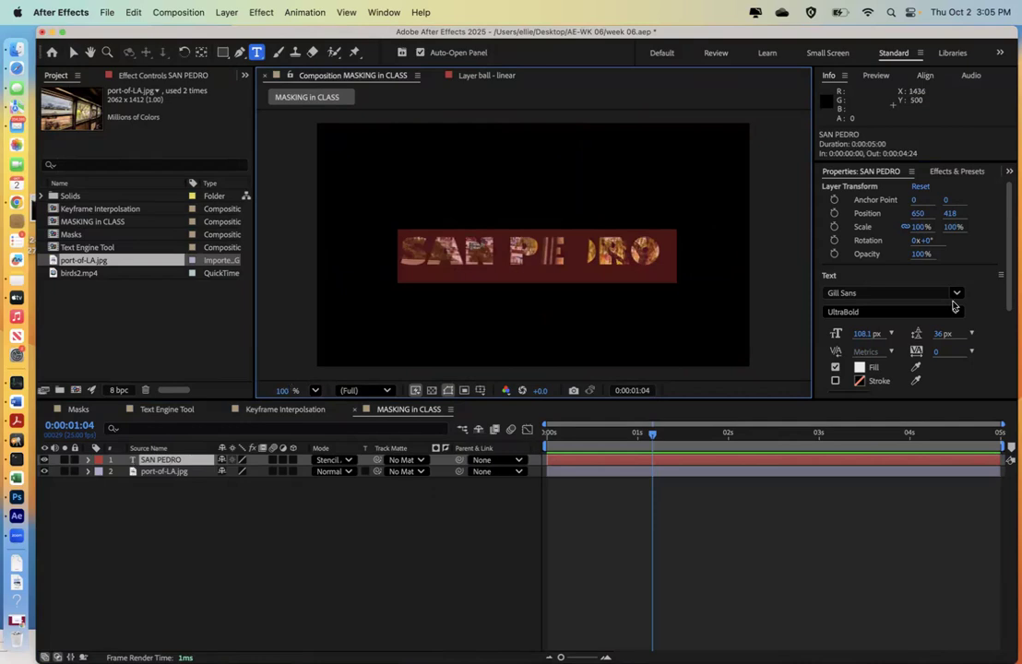
drag(865, 334, 997, 367)
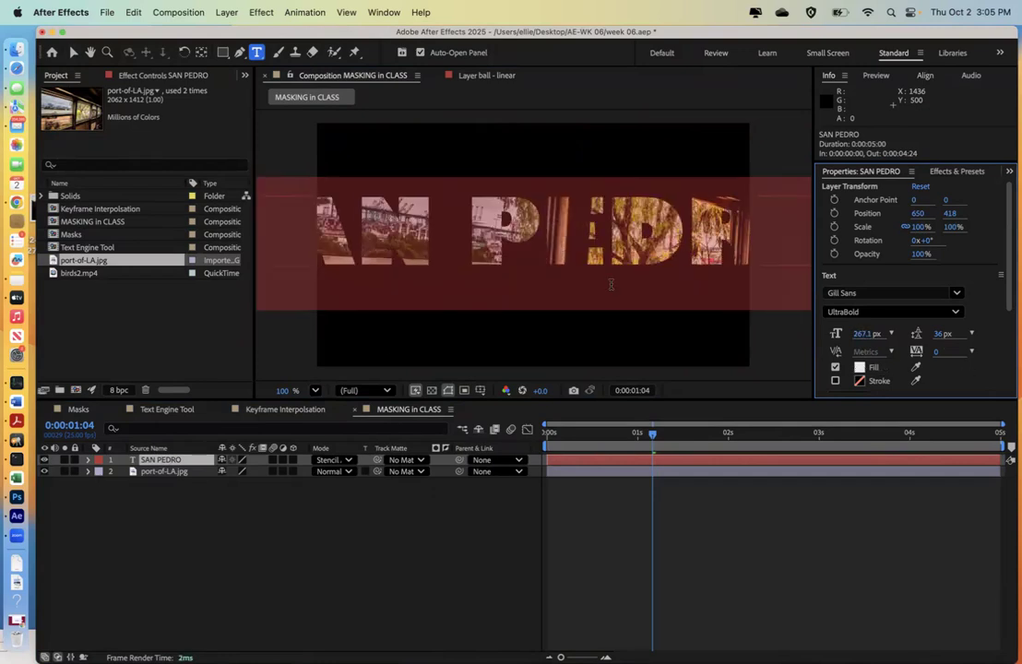
click(374, 303)
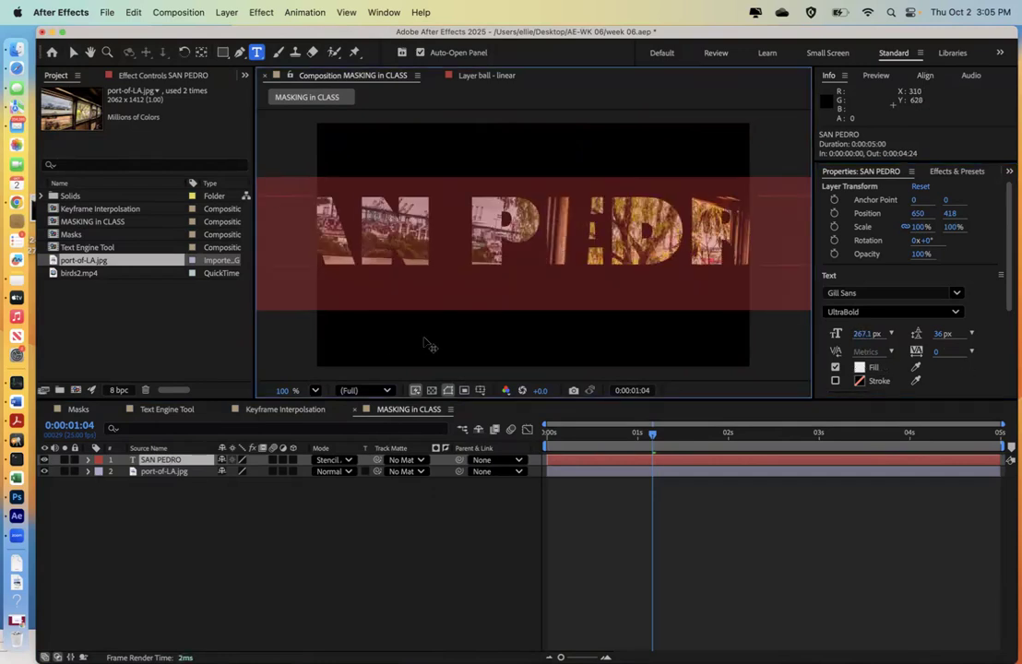
click(72, 52)
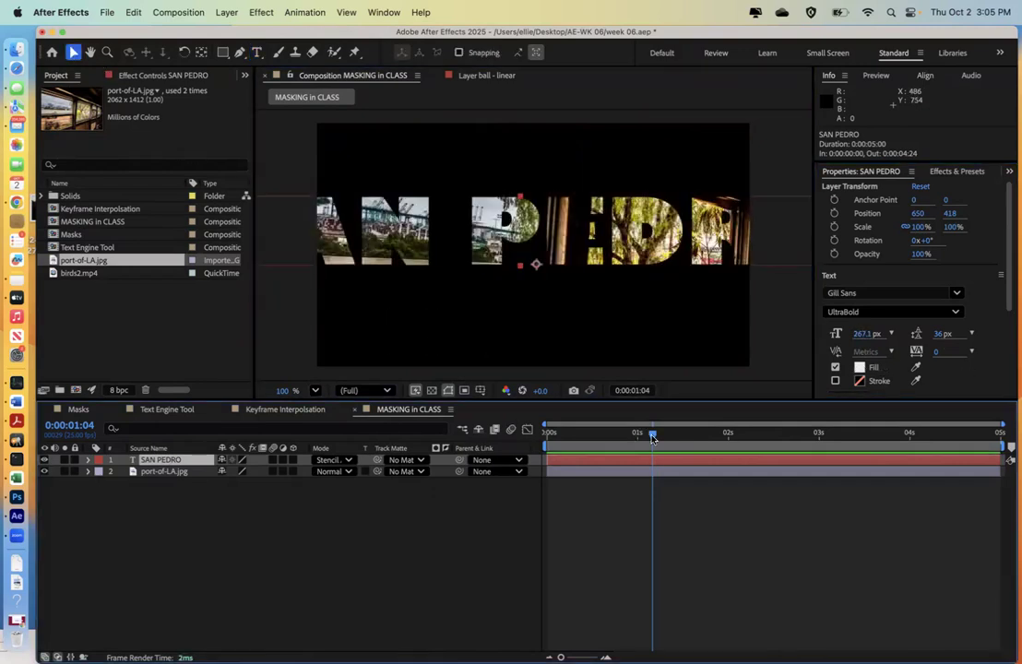
drag(652, 436, 757, 433)
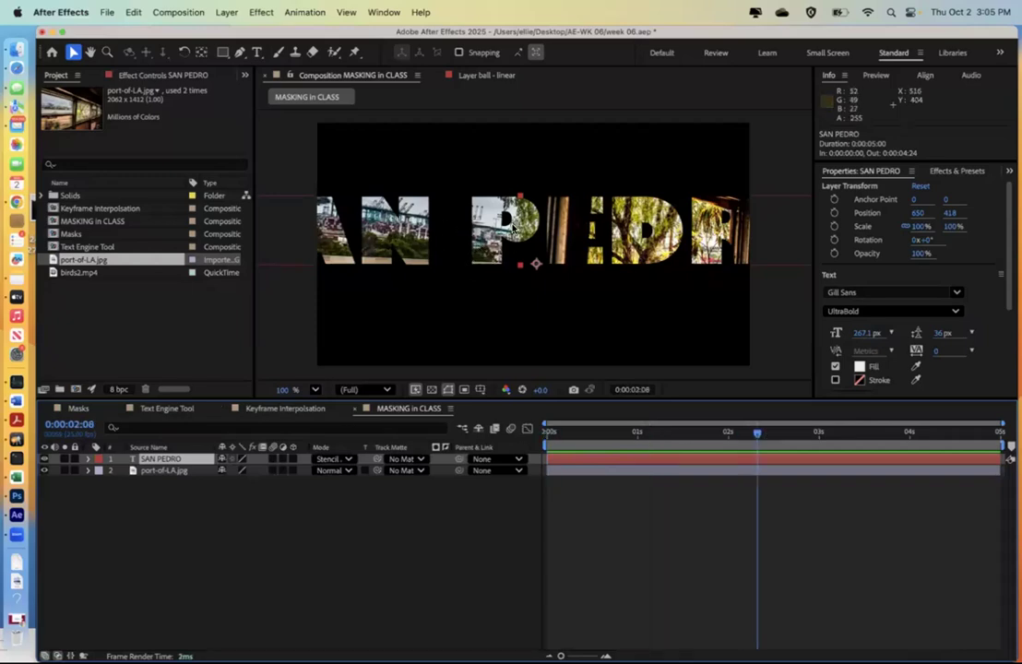
Step: Replace the port-of-LA.jpg layer with birds2.mp4 beneath the SAN PEDRO text and preview the composition from the start
click(132, 473)
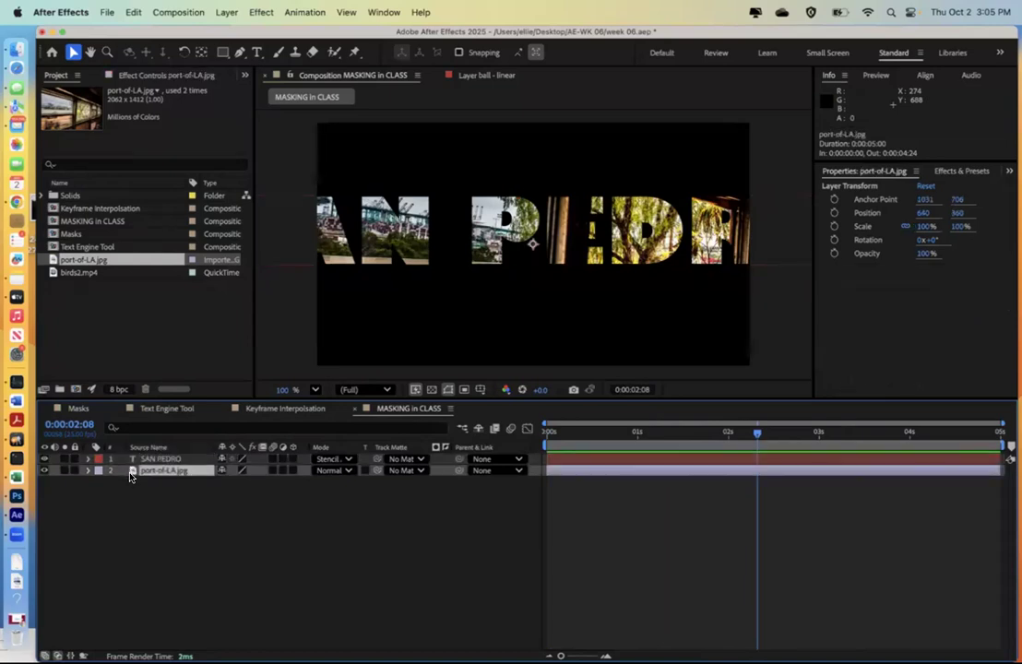
key(Delete)
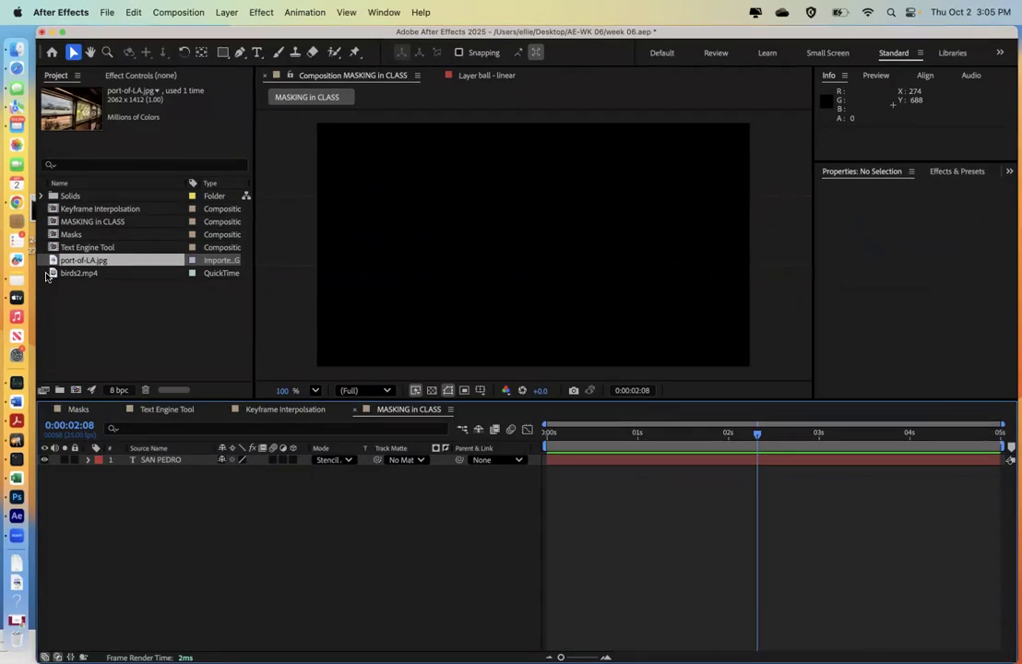
drag(52, 274, 111, 473)
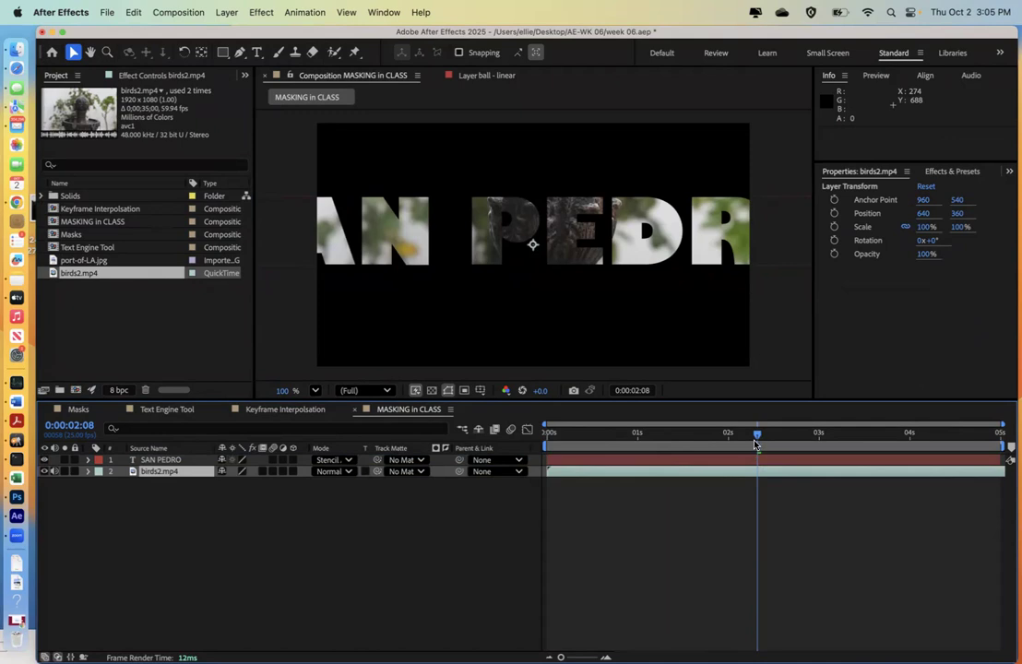
key(Home)
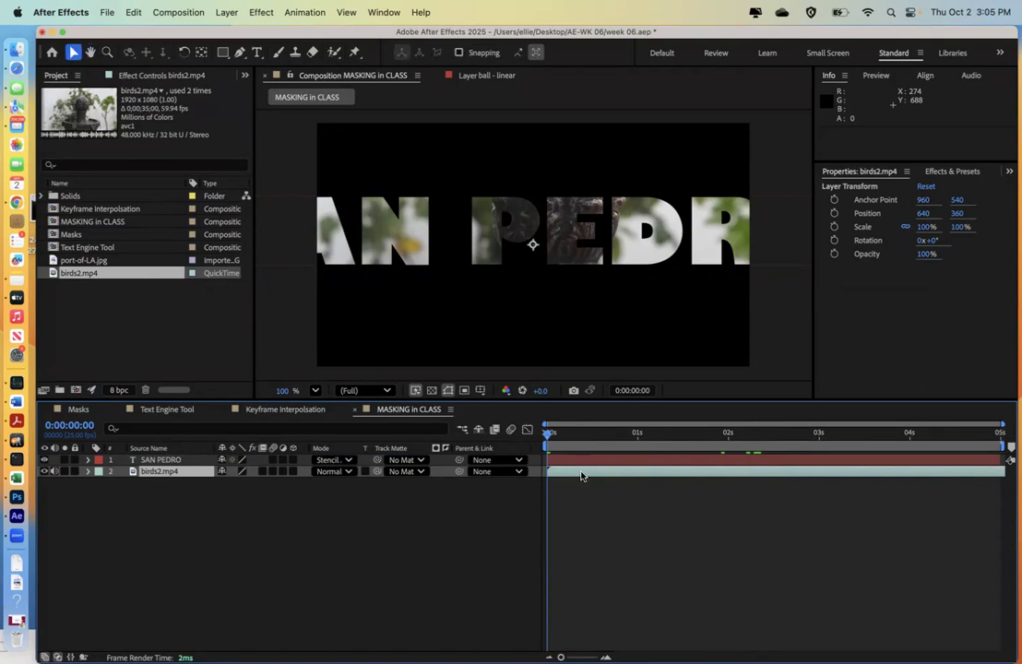
key(space)
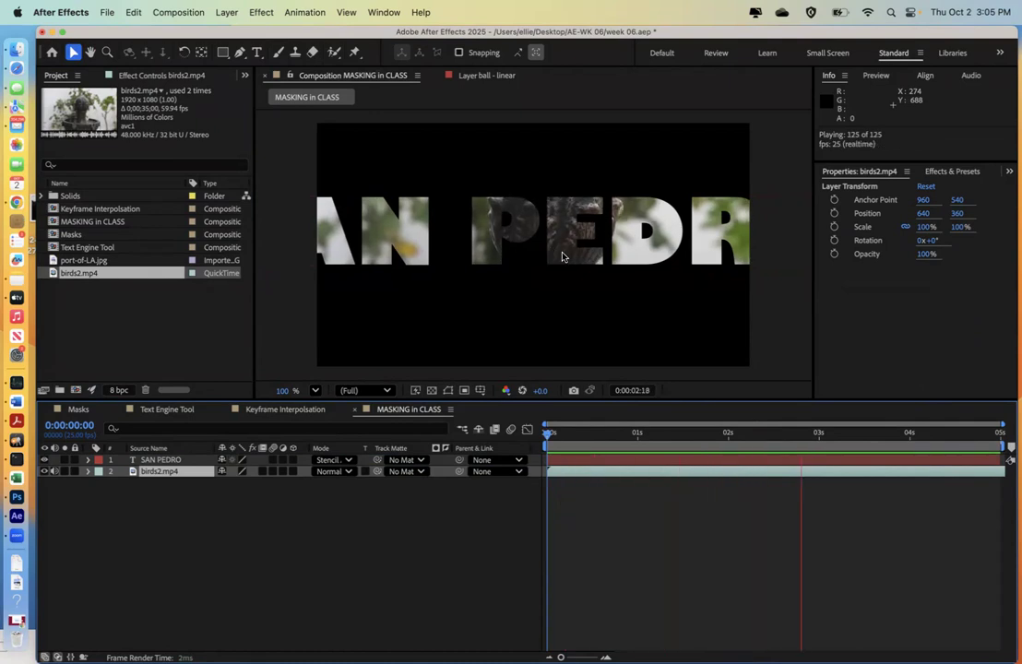
key(space)
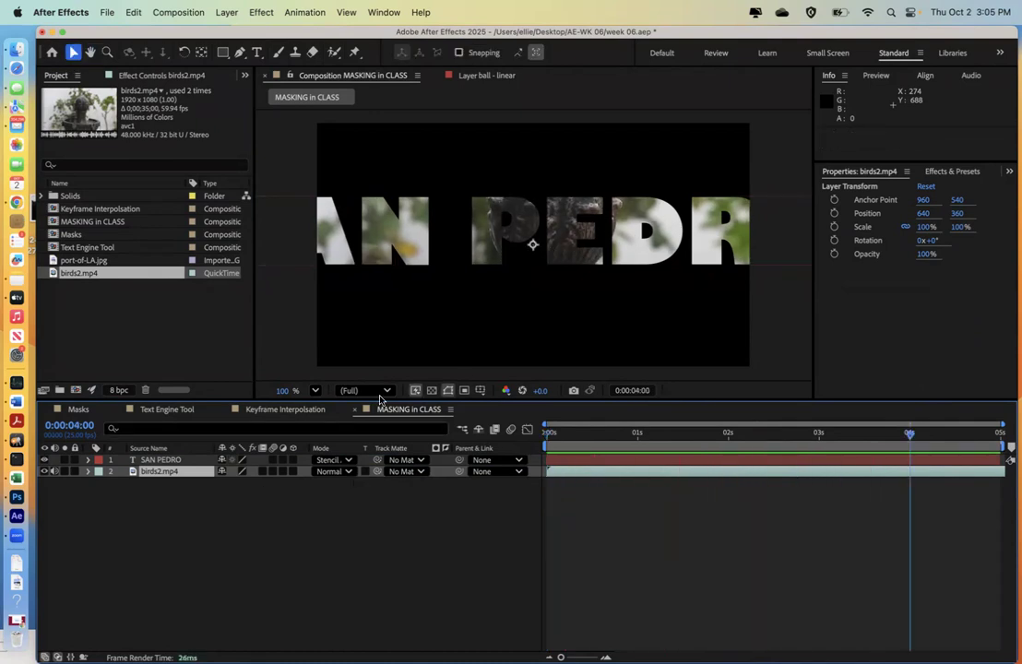
Step: Keyframe the birds2.mp4 position from 640, 360 at 0:00:00:00 to 640, 625 at 0:00:01:03
click(88, 471)
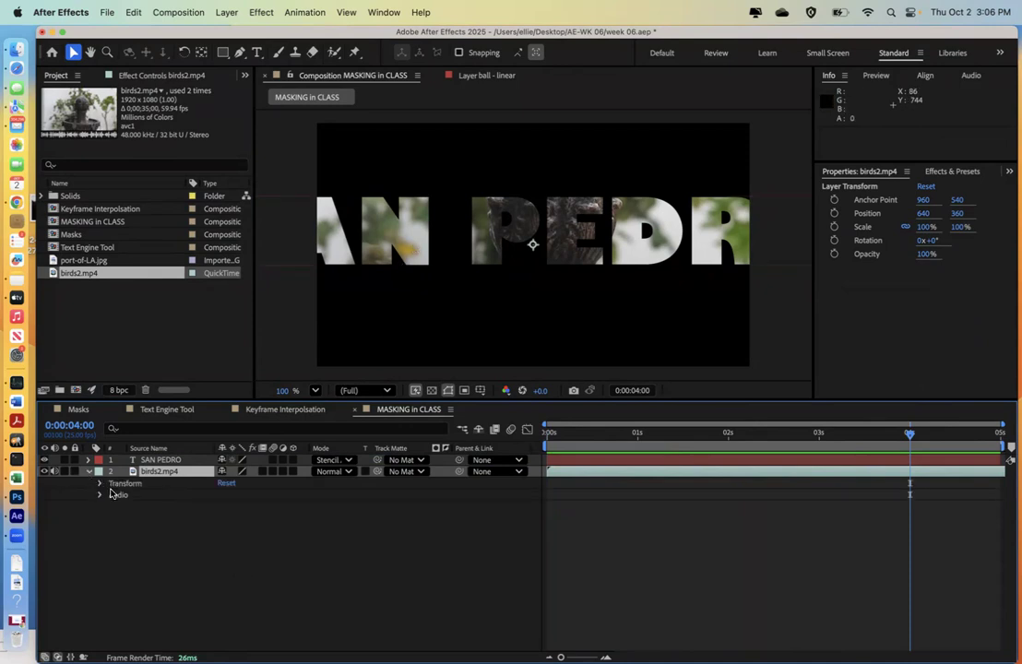
click(99, 483)
click(122, 507)
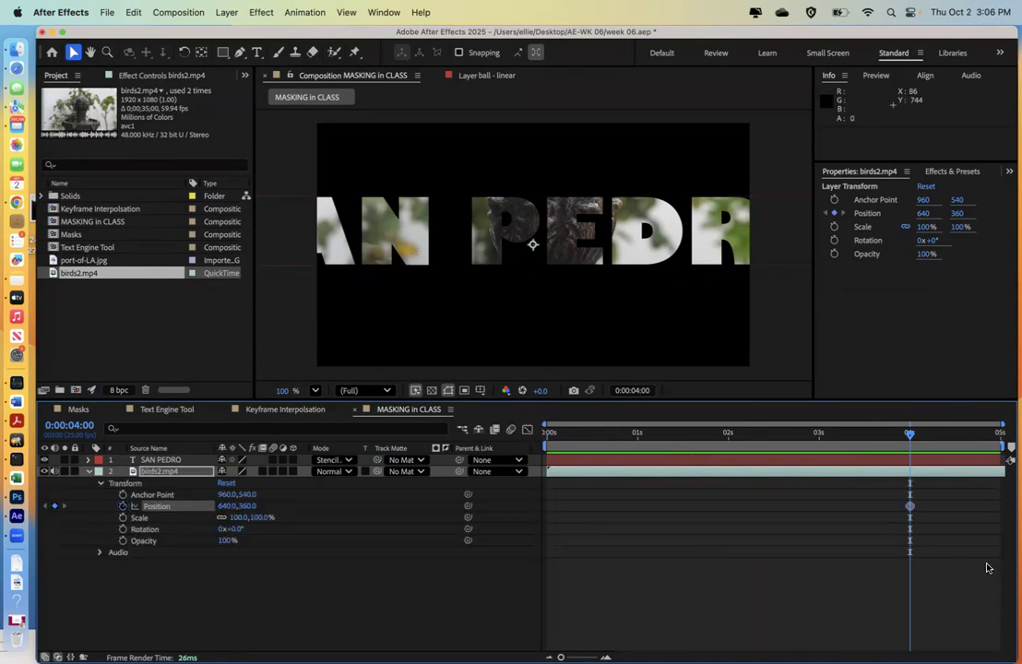
drag(910, 507, 566, 505)
drag(910, 439, 648, 448)
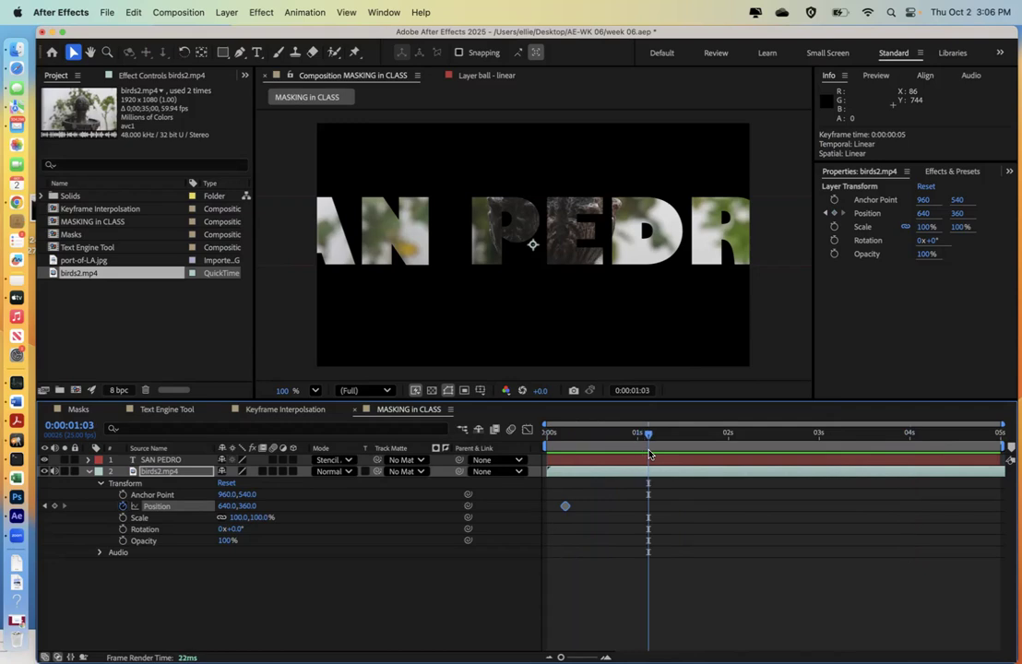
drag(236, 511, 407, 528)
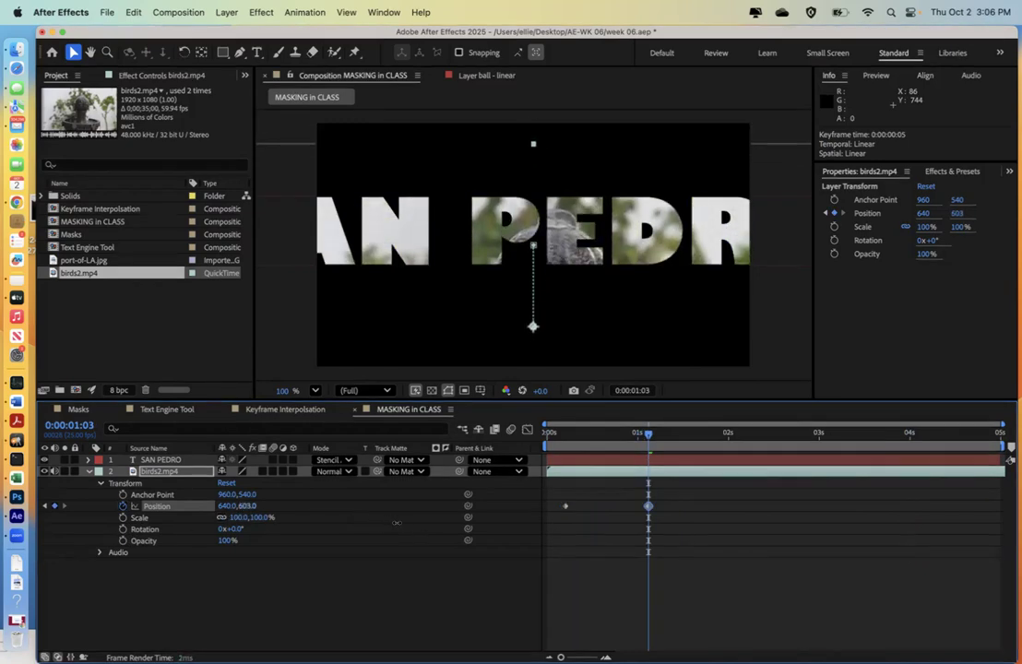
click(573, 432)
drag(564, 509, 547, 506)
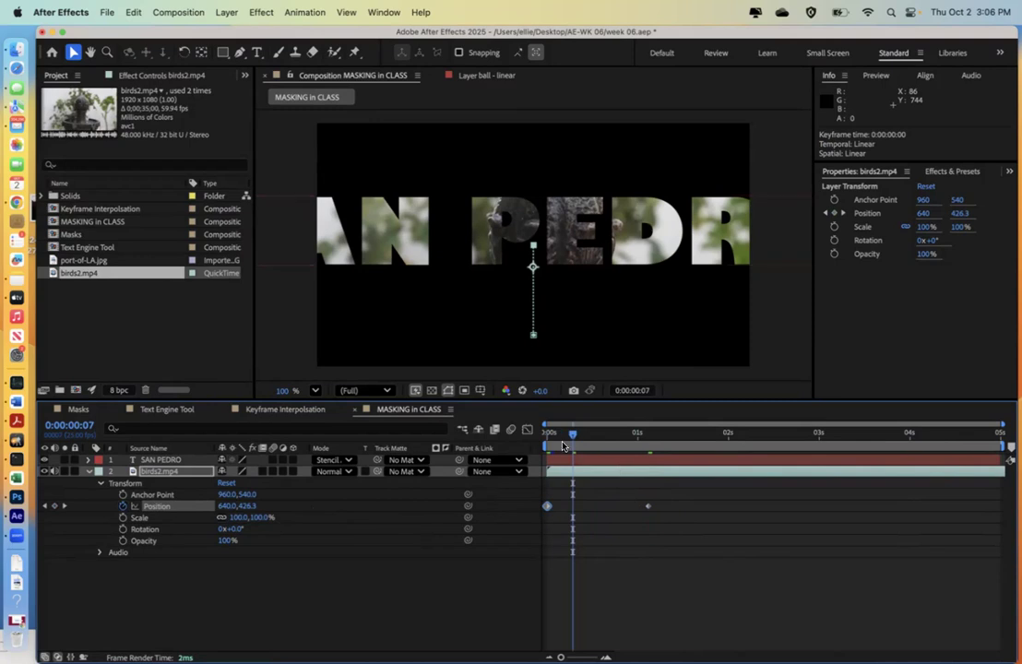
Step: Play back the birds2.mp4 movement and step between its two position keyframes
key(space)
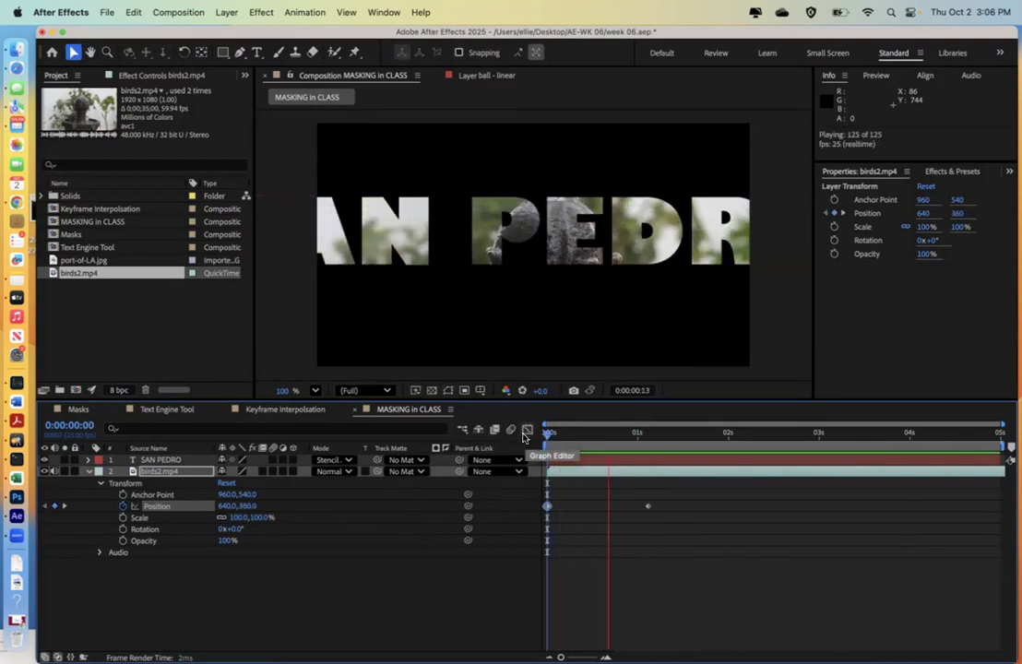
key(space)
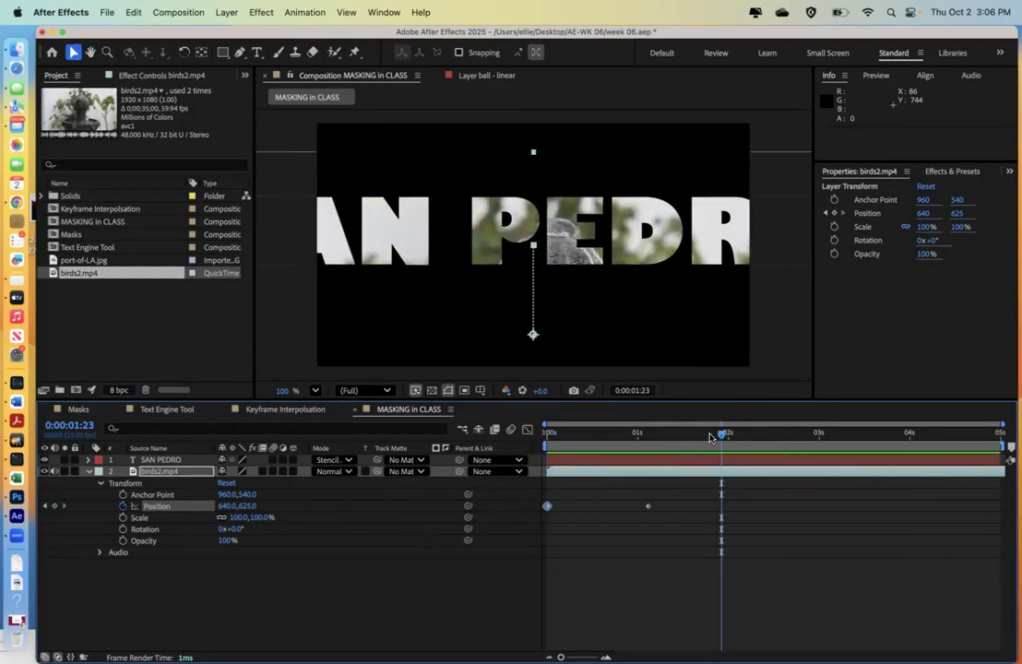
click(556, 437)
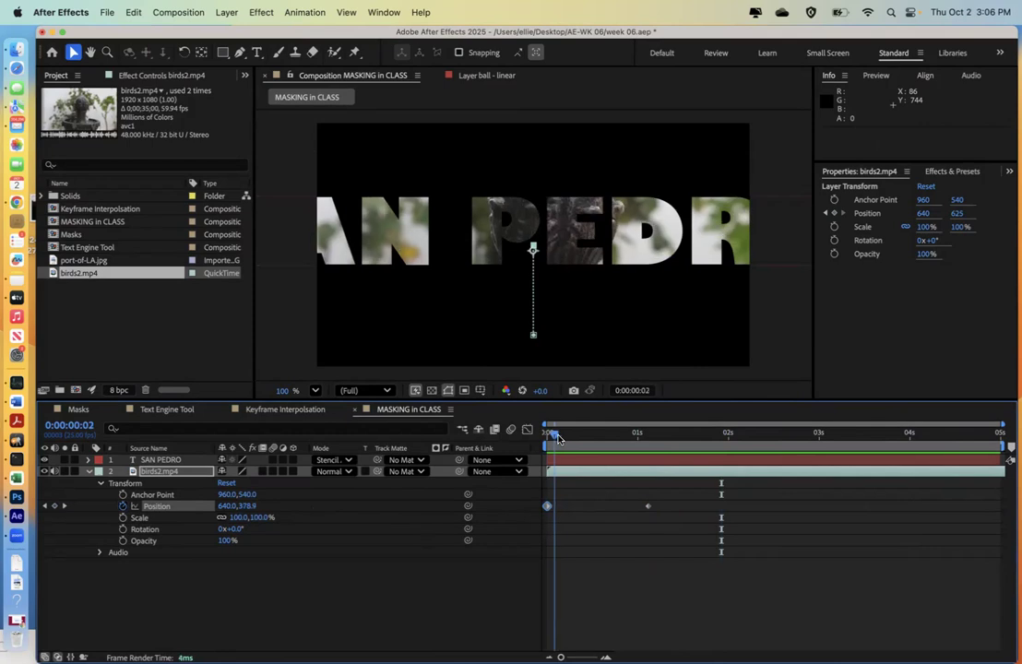
click(46, 506)
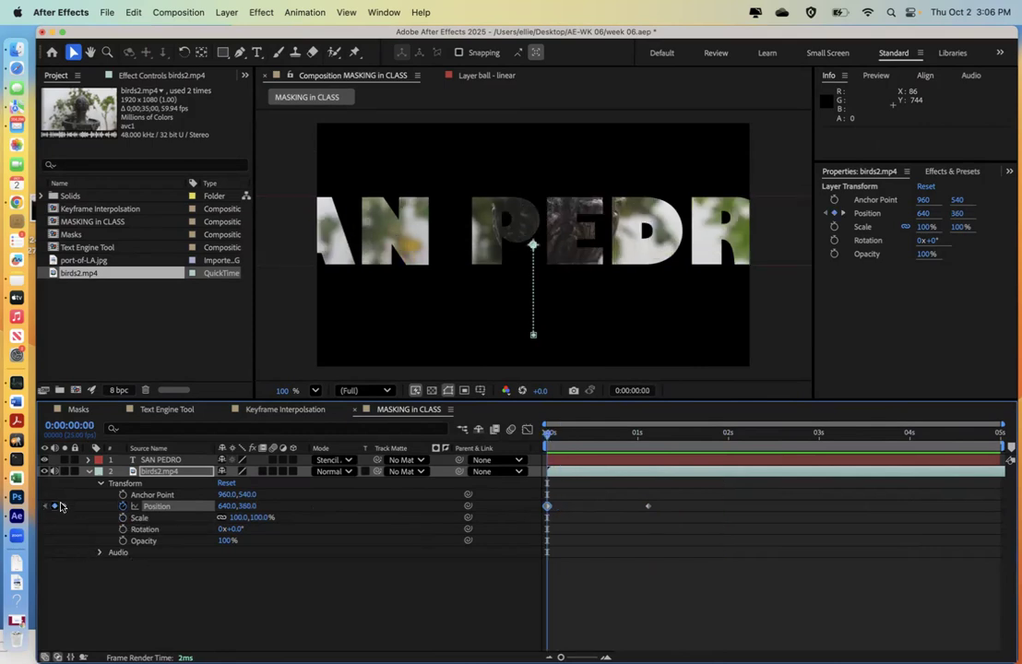
click(62, 506)
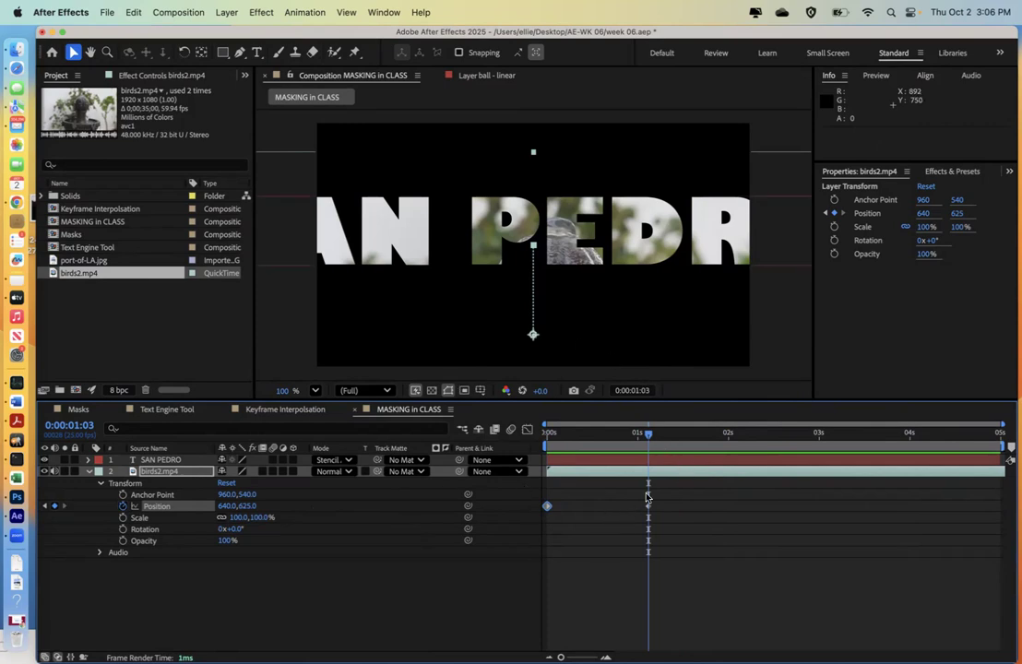
Step: Add a third position keyframe for birds2.mp4 at 0:00:01:23 with the value 604, 52
drag(647, 440, 722, 435)
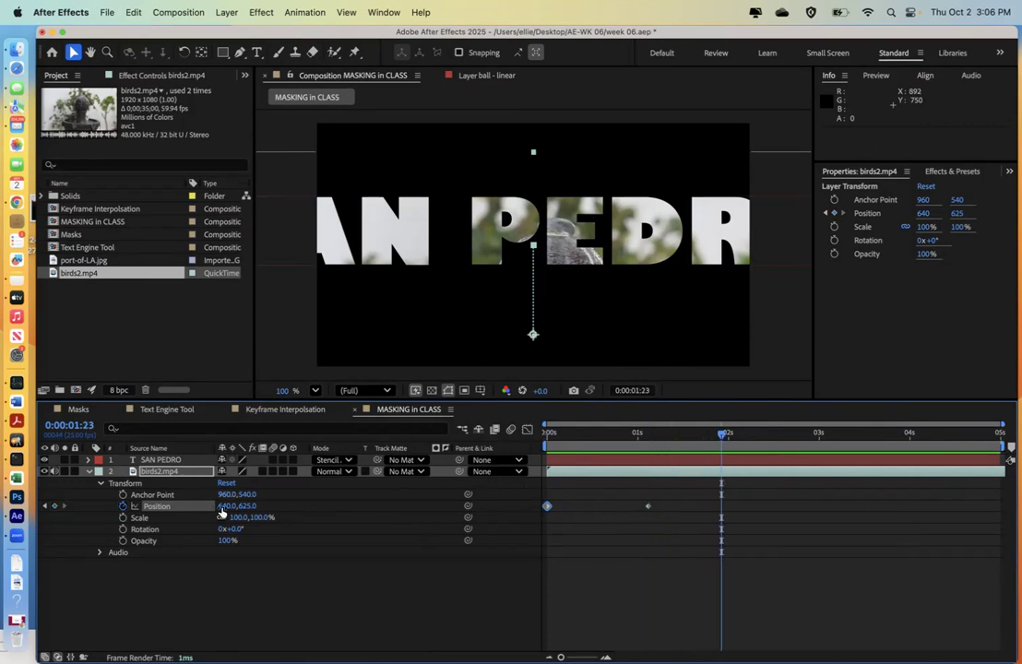
drag(220, 508, 126, 434)
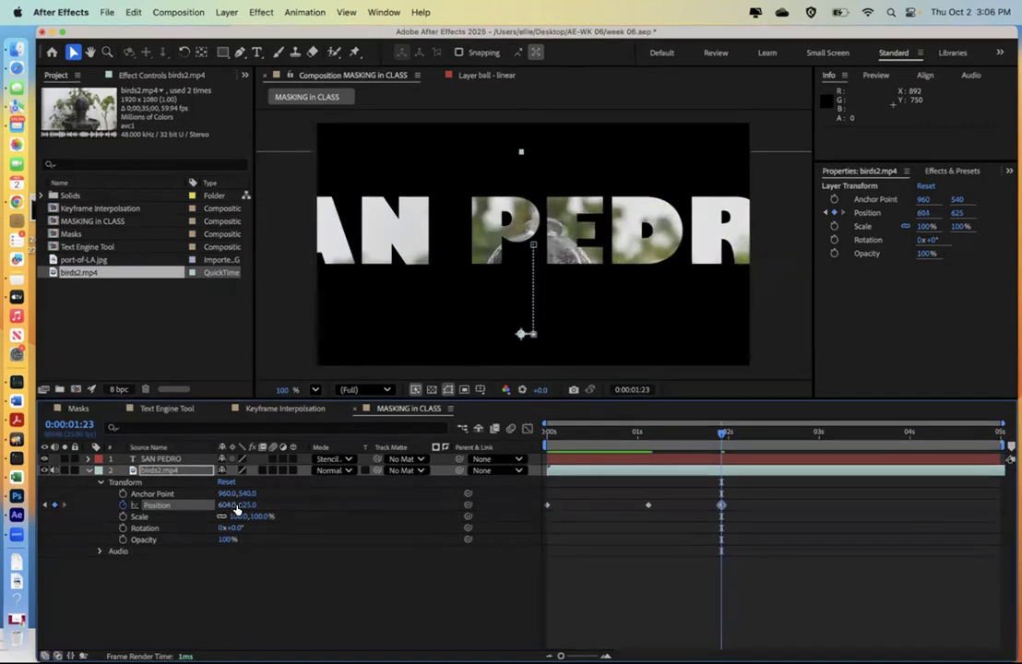
drag(242, 510, 57, 472)
drag(242, 510, 90, 493)
drag(115, 500, 103, 500)
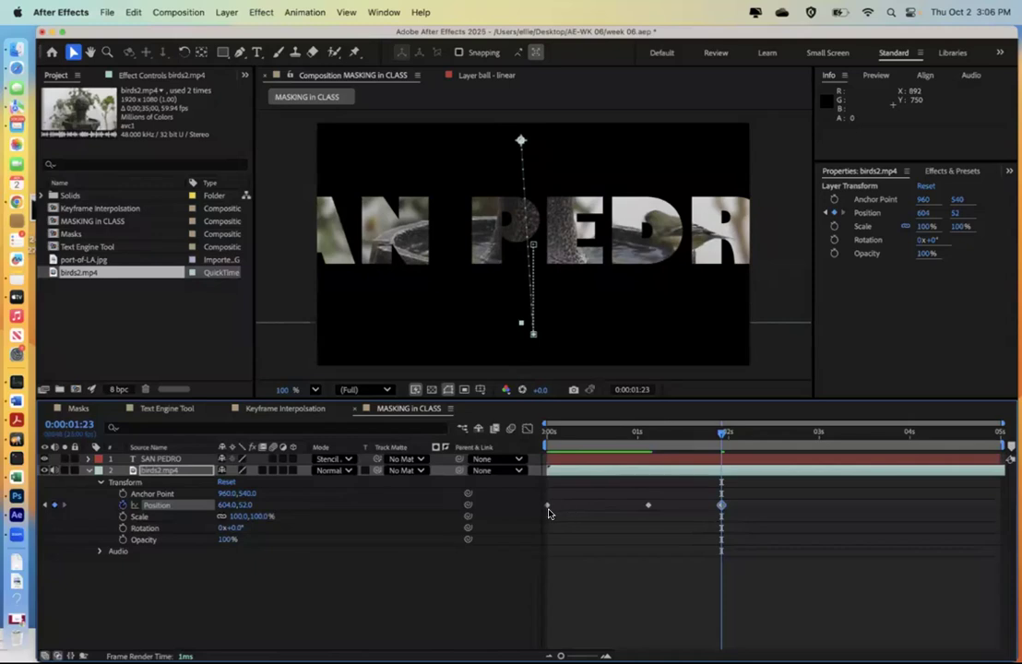
Step: Remove the opening position keyframe, move the 640, 625 keyframe to 0:00:00:03, and preview the animation from the start
drag(649, 505, 559, 514)
key(Home)
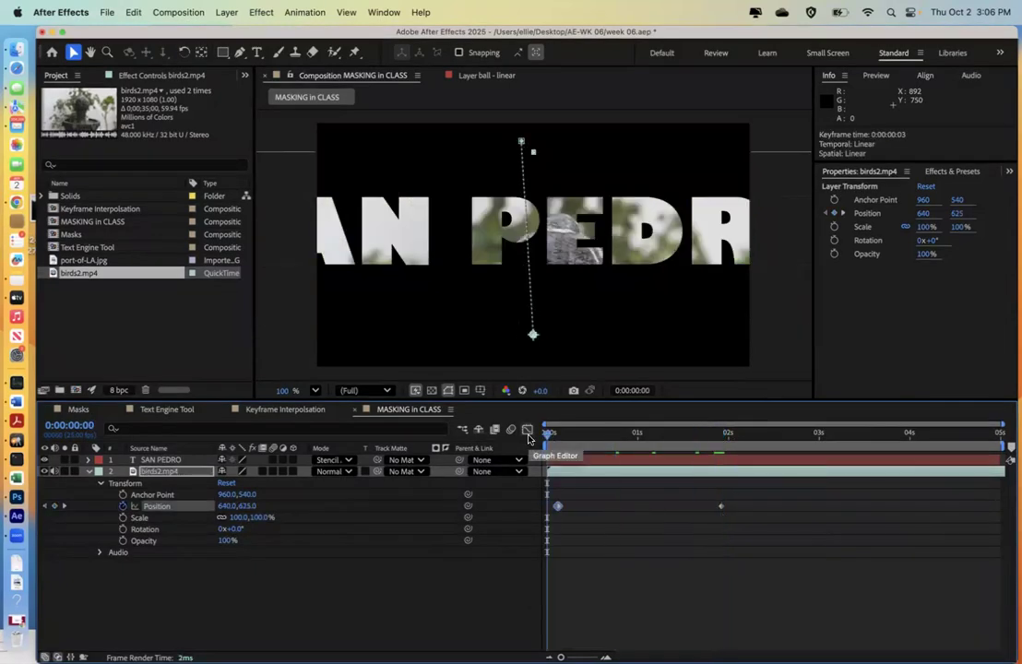
key(space)
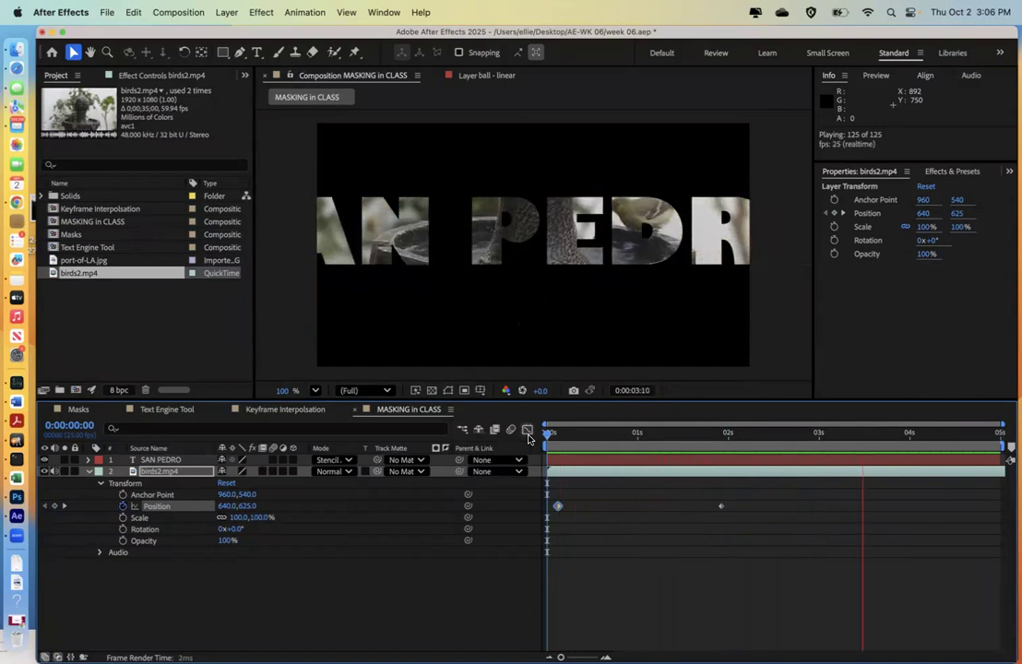
key(space)
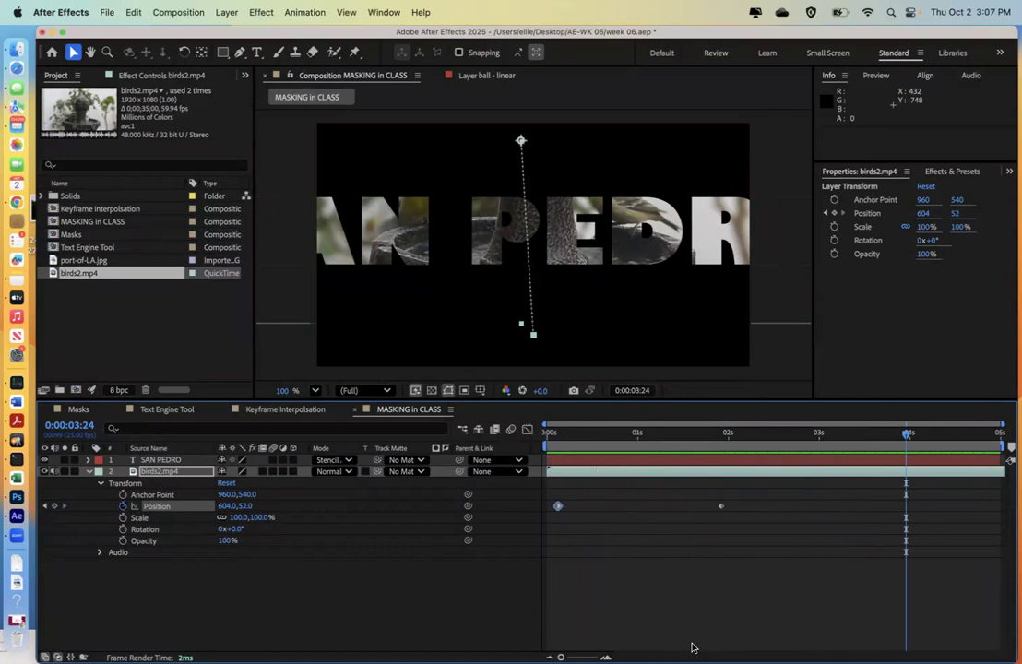
Step: Scrub the timeline back to the first position keyframe to review the birds2.mp4 movement inside the text
click(16, 542)
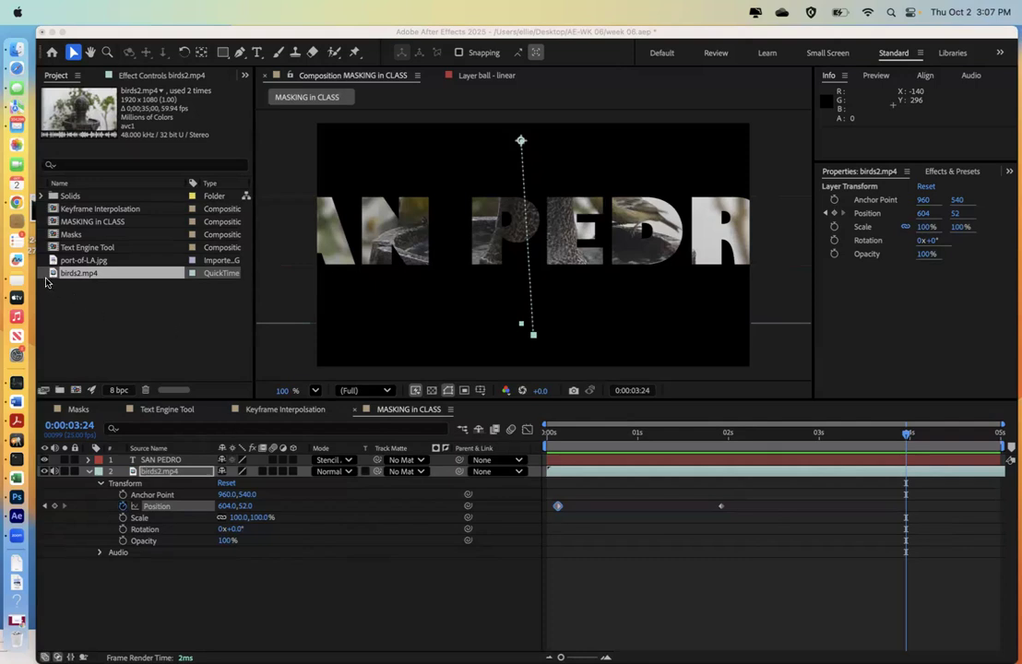
click(904, 438)
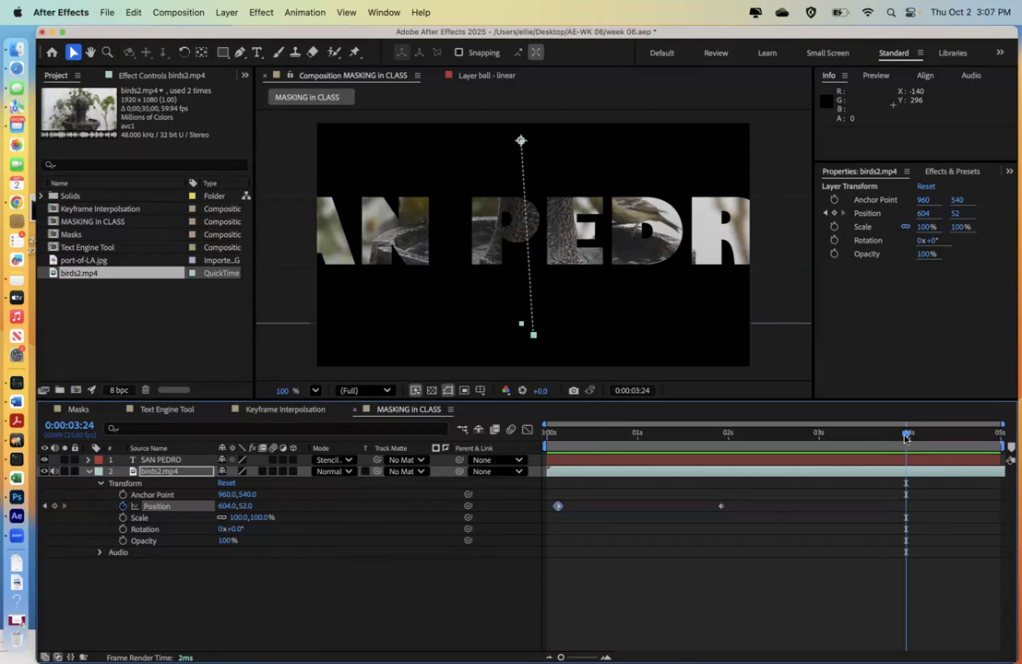
drag(904, 438, 480, 444)
mouse_move(548, 443)
mouse_down()
mouse_move(599, 444)
mouse_move(551, 442)
mouse_move(579, 440)
mouse_move(560, 440)
mouse_up()
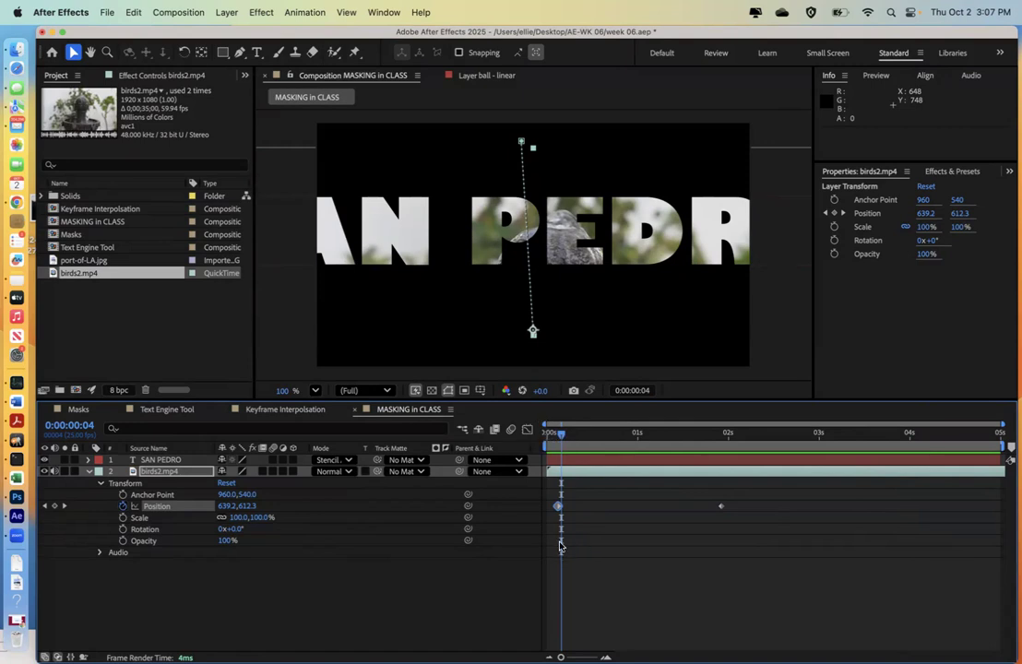
Step: Move the first birds2.mp4 position keyframe to 0:00:00:01 and check the frames beside it
drag(557, 508, 551, 507)
click(551, 439)
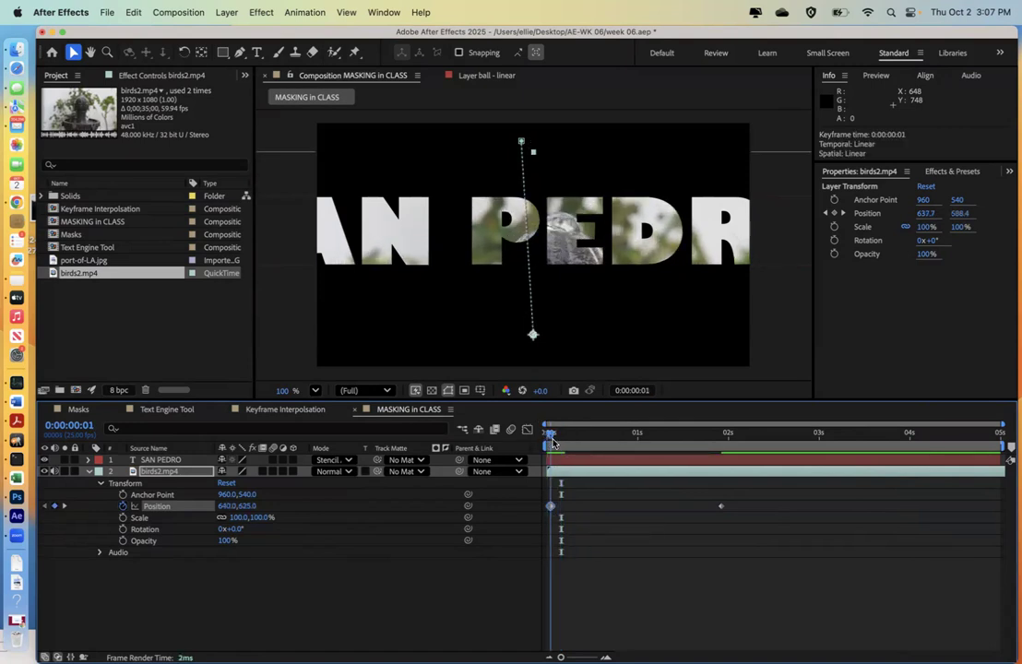
drag(553, 443, 555, 443)
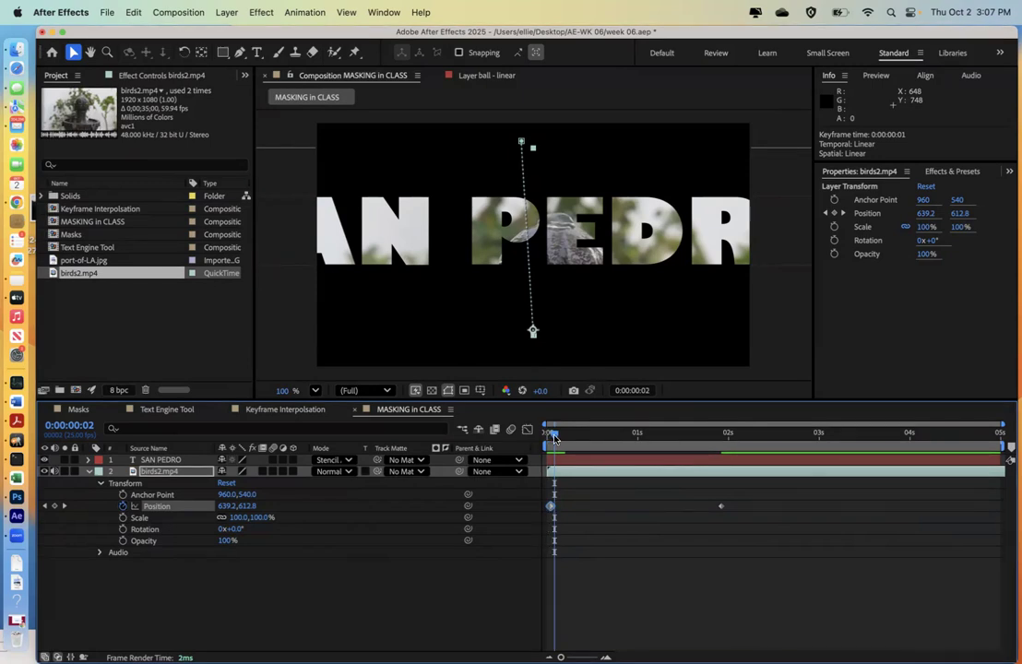
Step: Move the second birds2.mp4 position keyframe to 0:00:01:16 and preview the animation from the first keyframe
drag(720, 506, 693, 507)
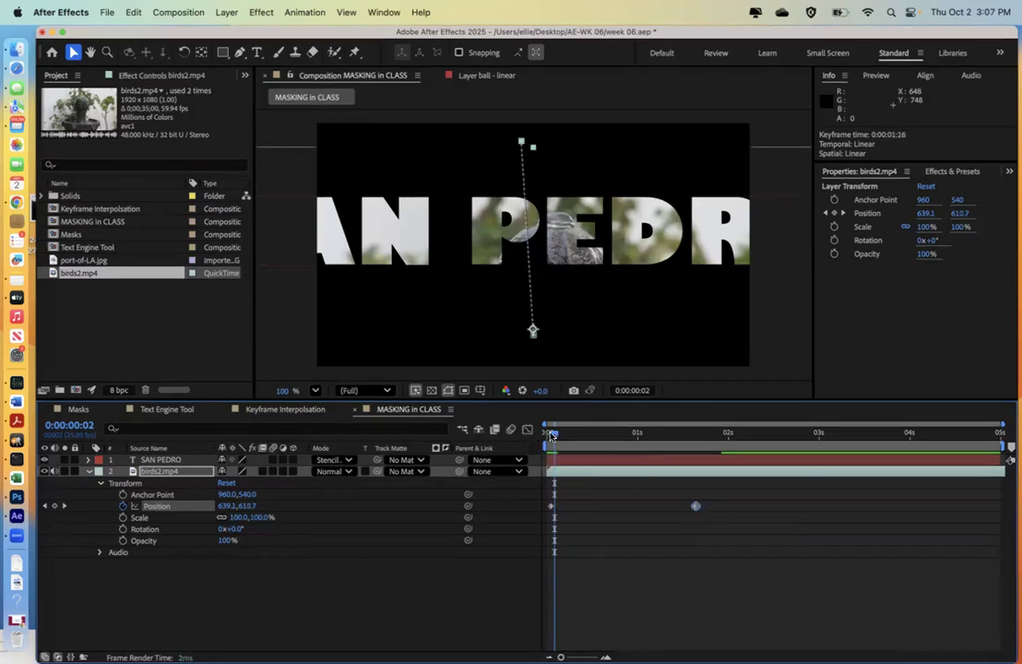
click(543, 433)
drag(546, 437, 551, 439)
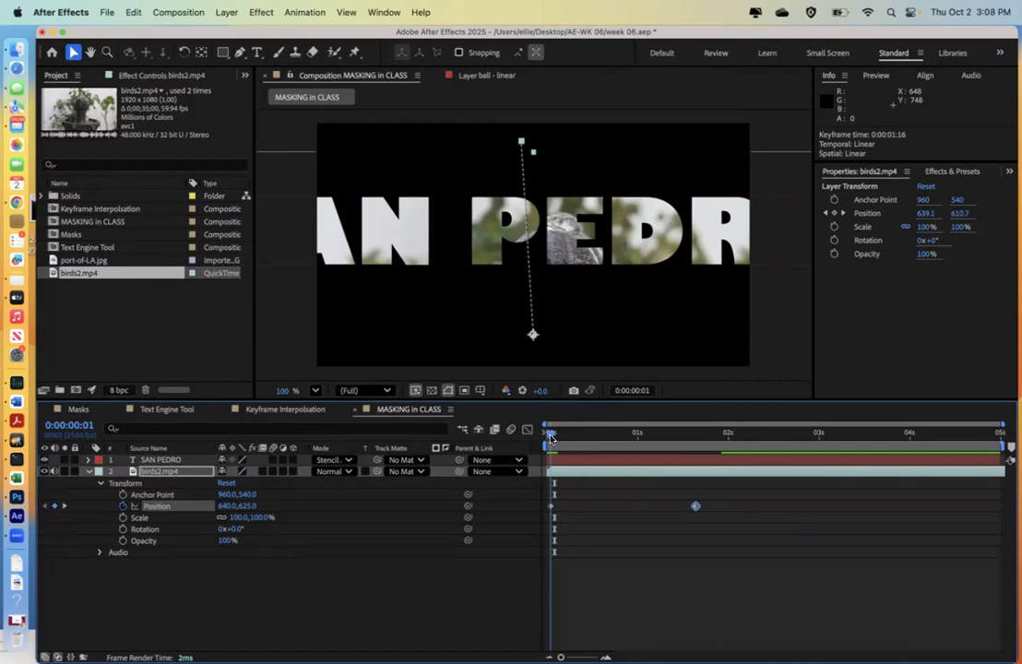
key(space)
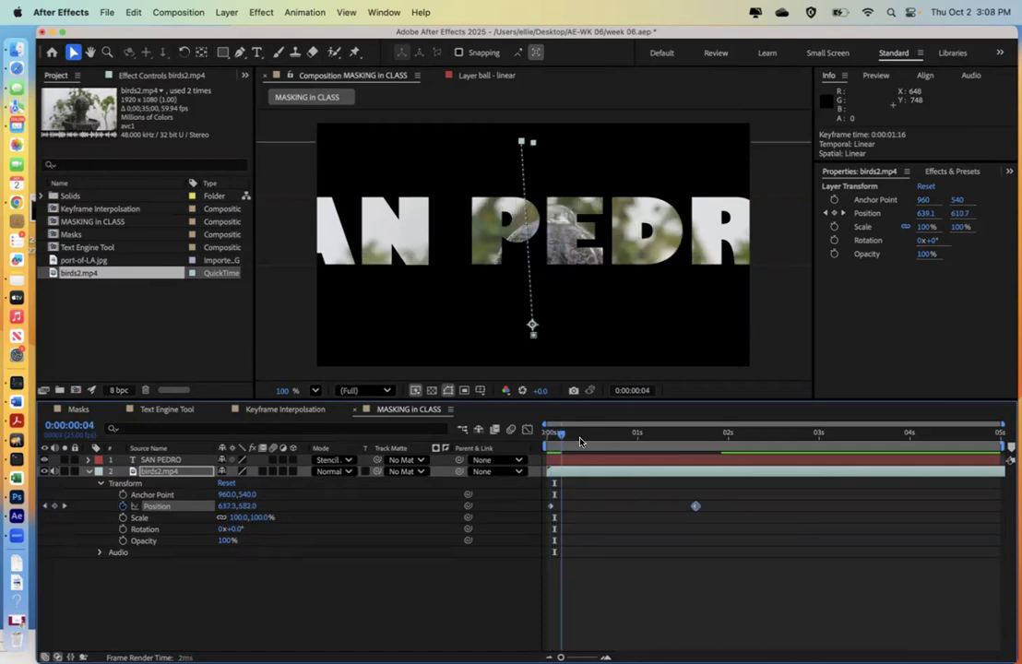
key(space)
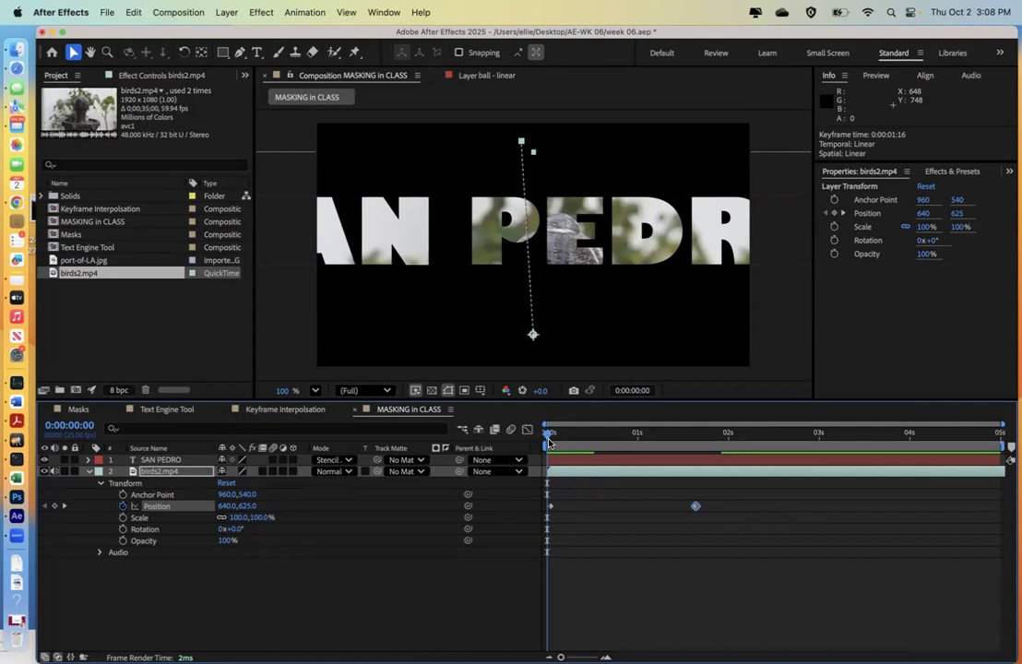
Step: Scrub the birds2.mp4 movement from the start to the second position keyframe and back to the opening frames
drag(549, 443, 698, 472)
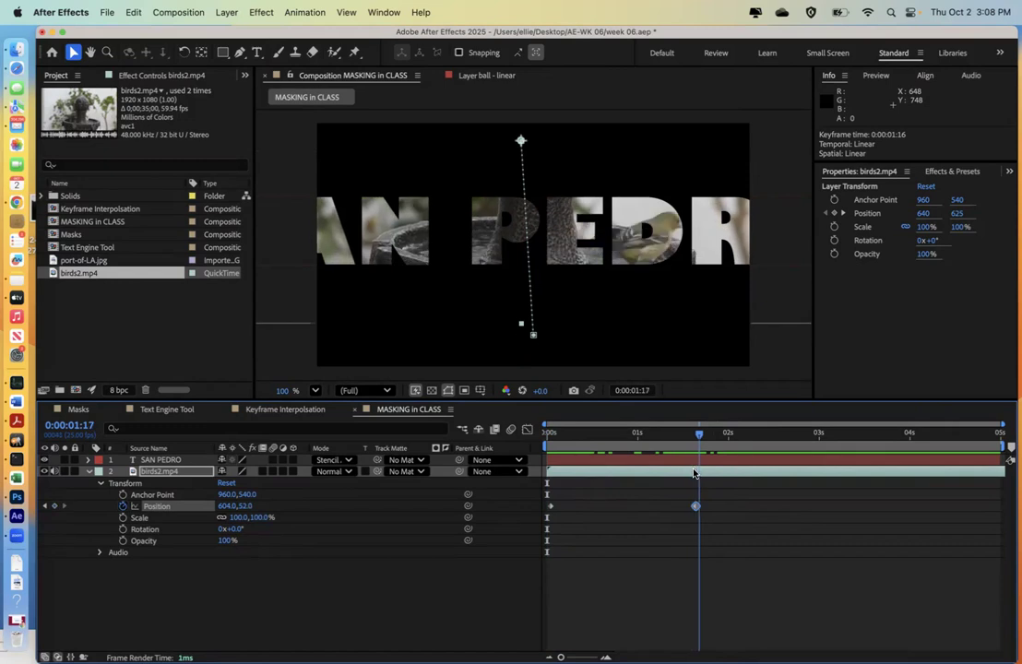
key(Page_Up)
key(Page_Up)
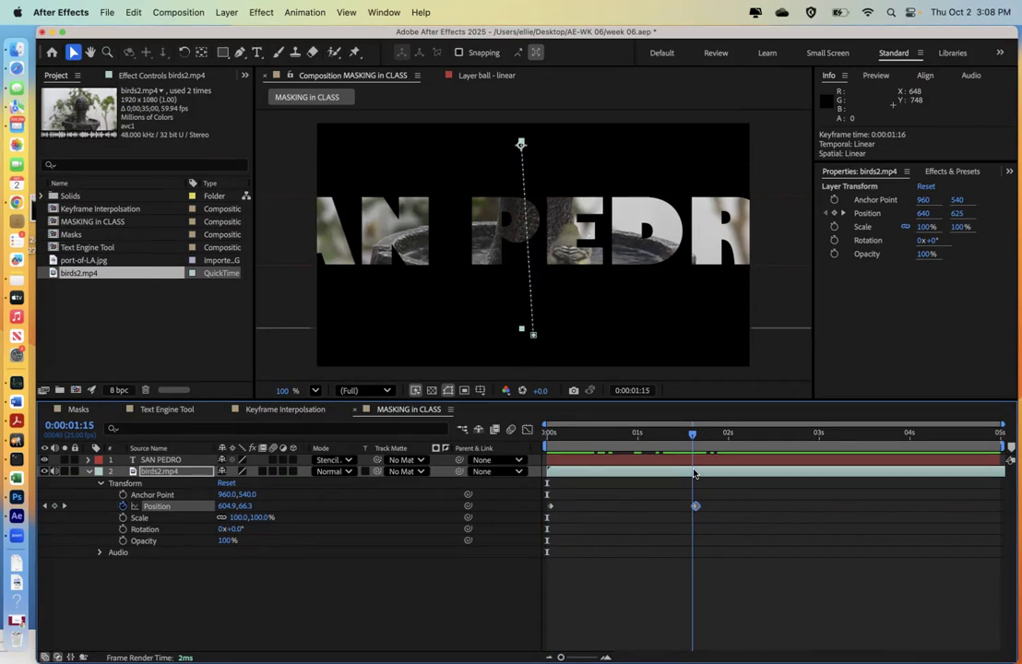
drag(694, 473, 562, 484)
click(545, 508)
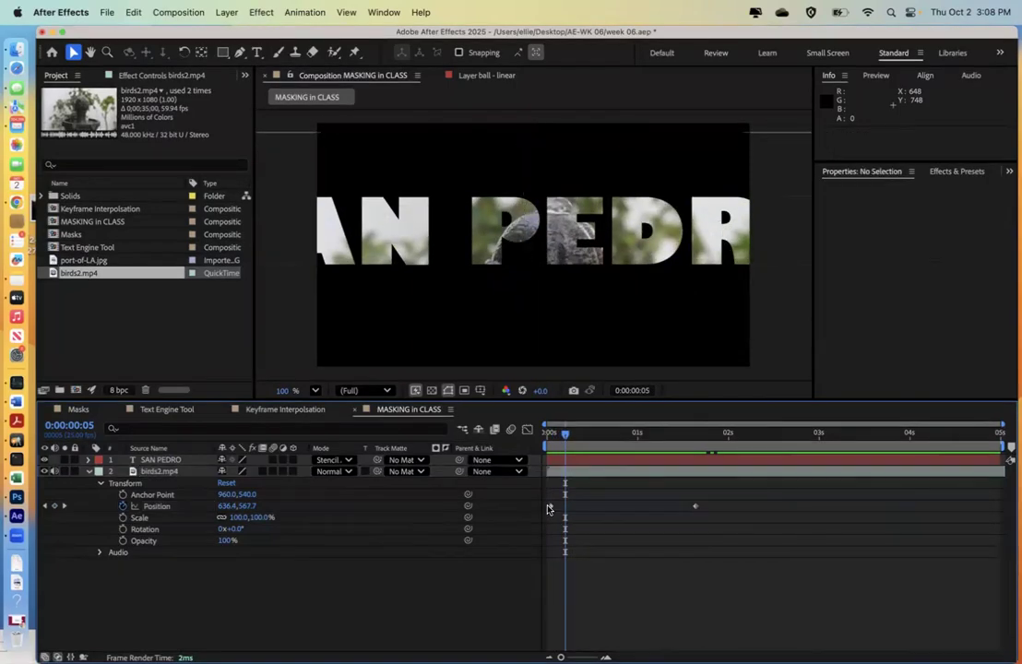
Step: Check the first position keyframe's X and Y values without changing them, and scrub forward from it to 0:00:00:12
double_click(550, 505)
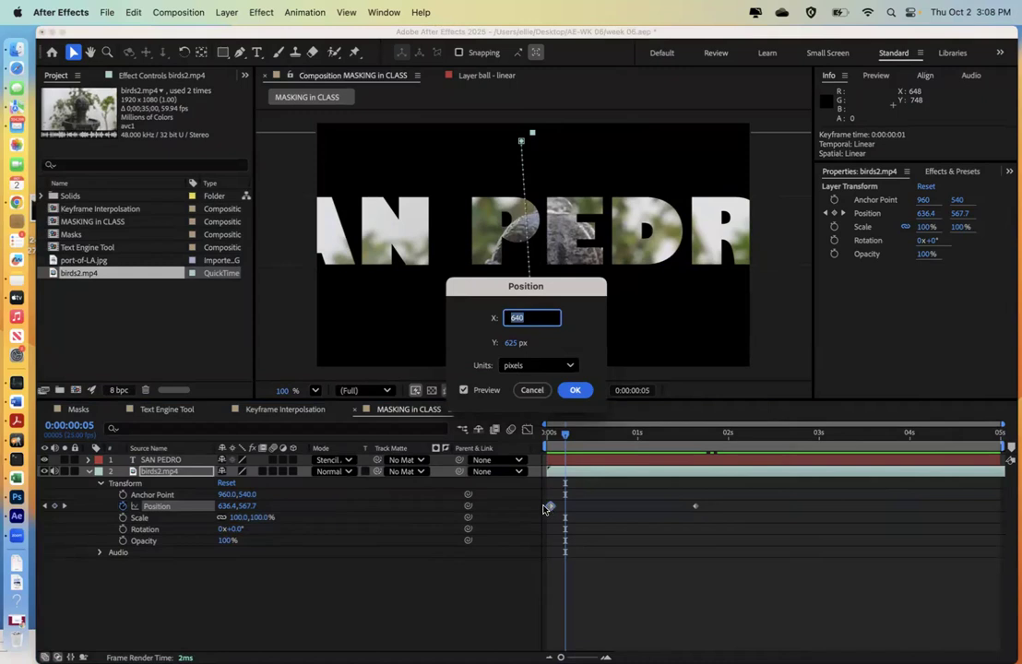
click(532, 391)
click(554, 434)
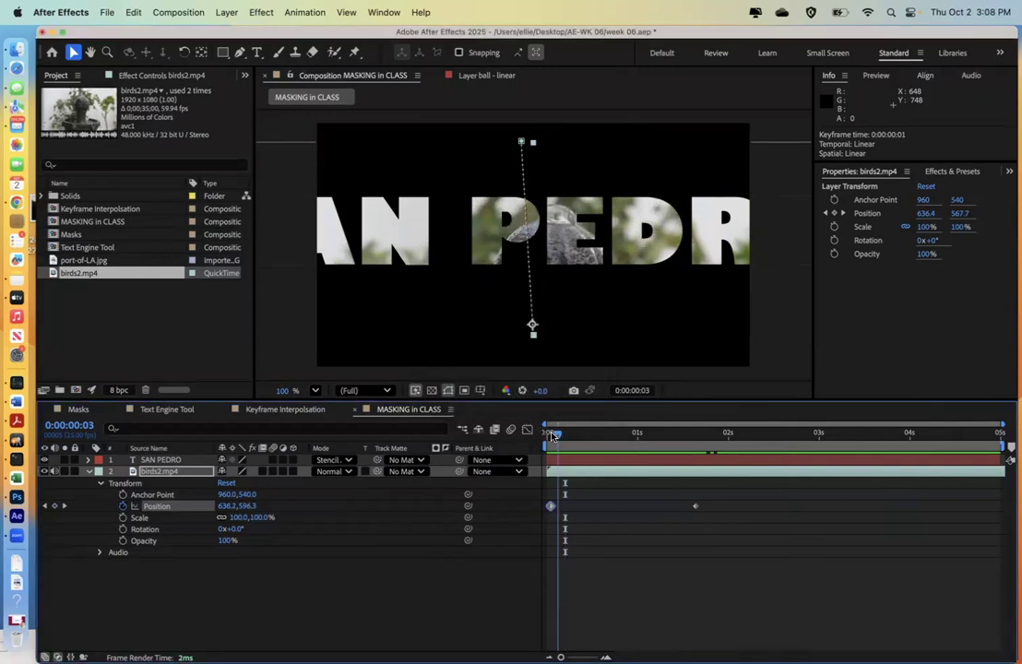
drag(553, 435, 550, 434)
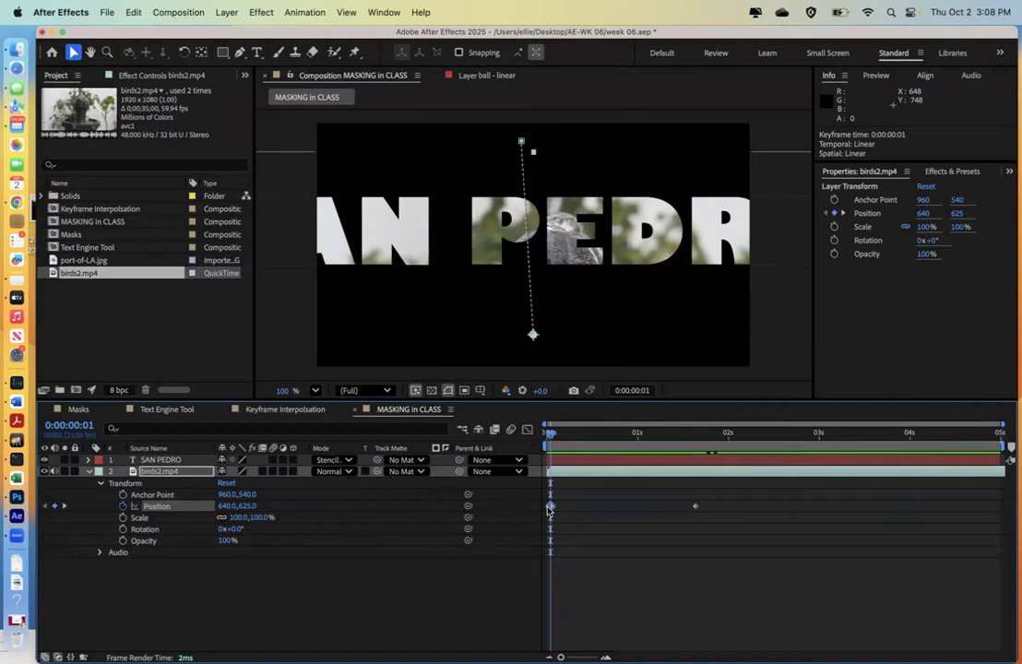
drag(551, 435, 598, 434)
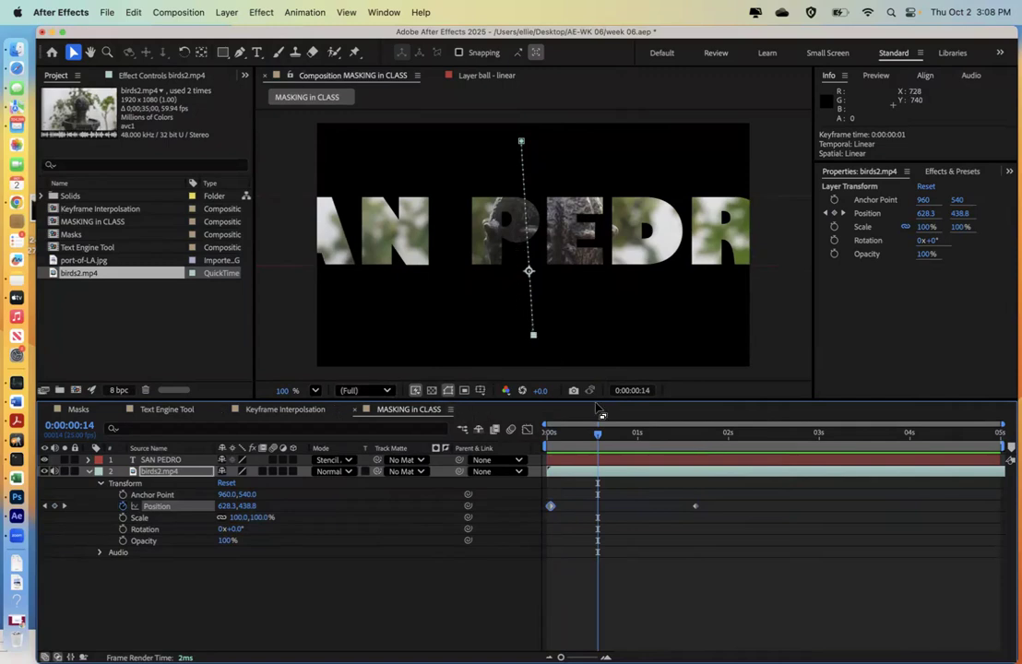
mouse_move(597, 437)
mouse_down()
mouse_move(639, 444)
mouse_move(591, 436)
mouse_up()
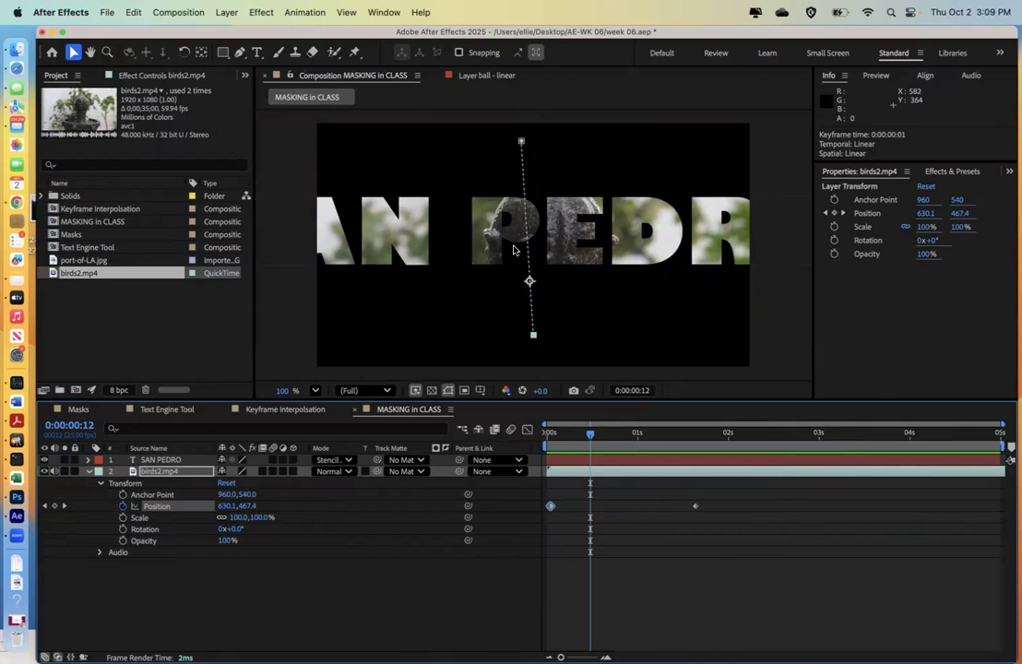
Step: Reposition birds2.mp4 at its second position keyframe to 642, 400 and preview the movement from the first keyframe
click(63, 507)
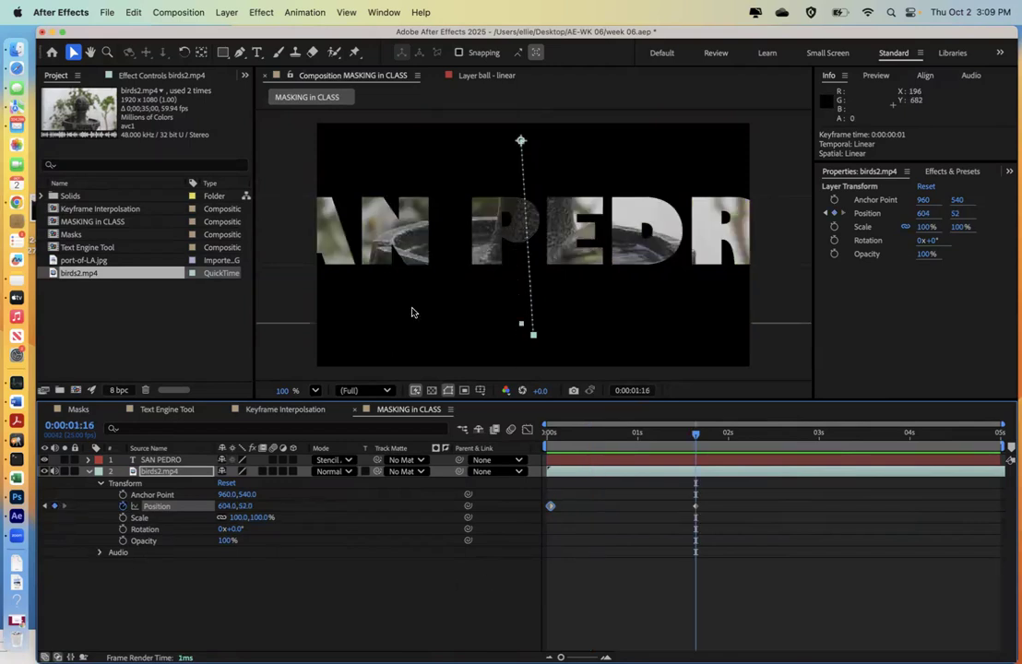
drag(521, 141, 533, 258)
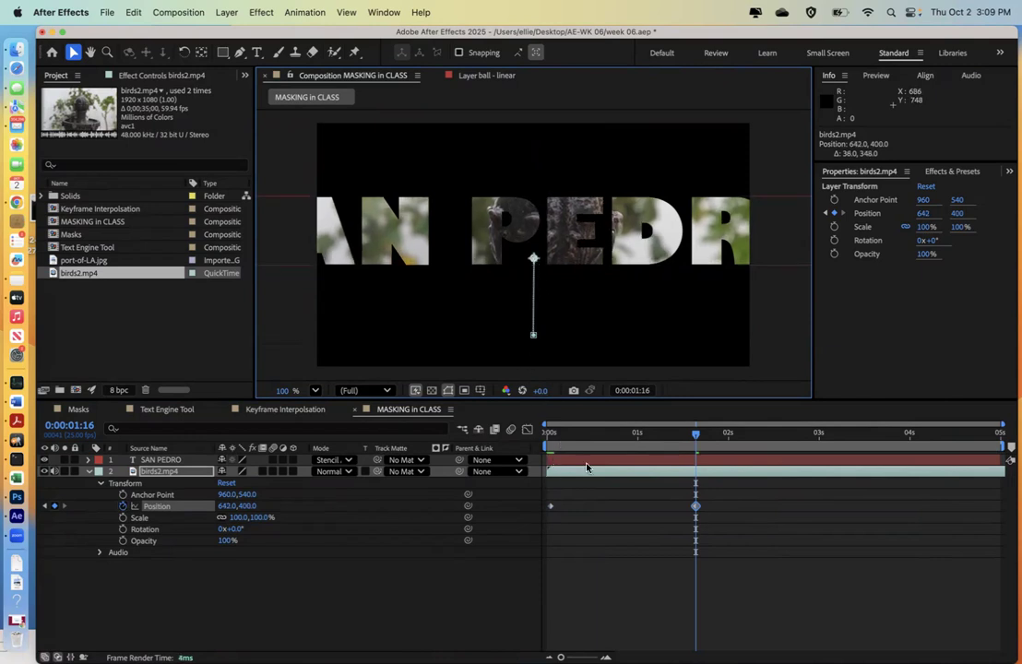
drag(694, 438, 550, 439)
key(space)
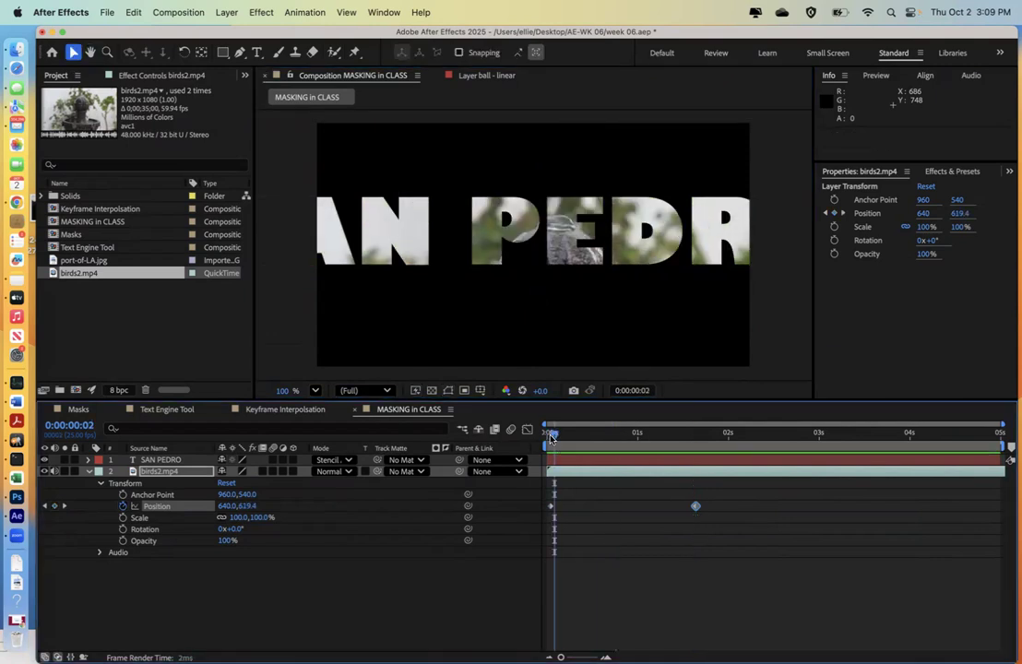
key(space)
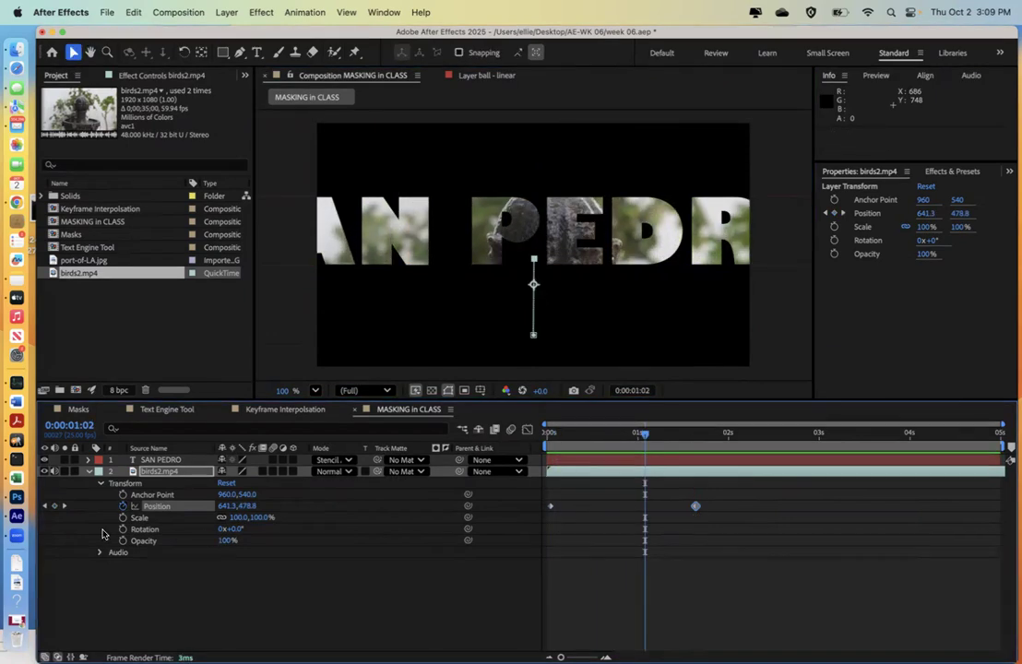
Step: Move the 642, 400 position keyframe to 0:00:00:06 and preview the faster movement from the start
click(64, 505)
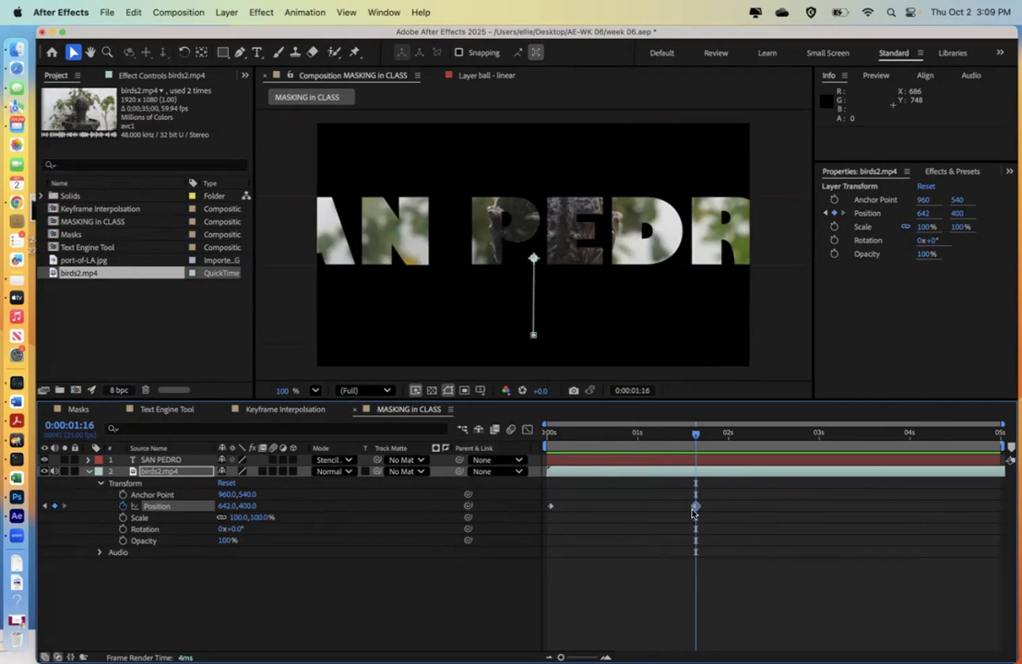
drag(695, 506, 567, 507)
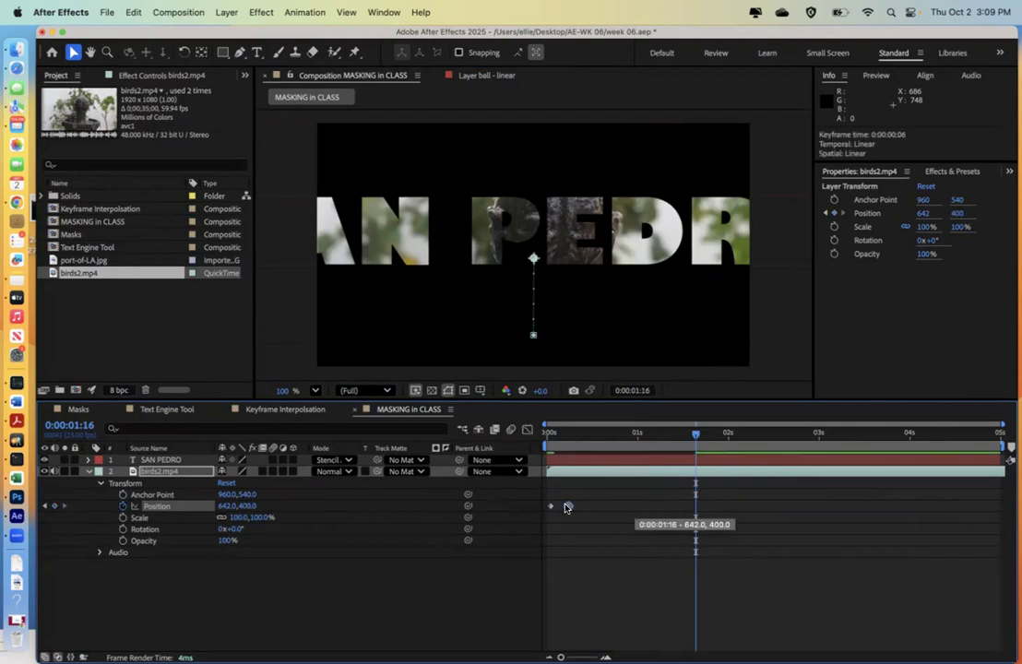
drag(566, 507, 566, 506)
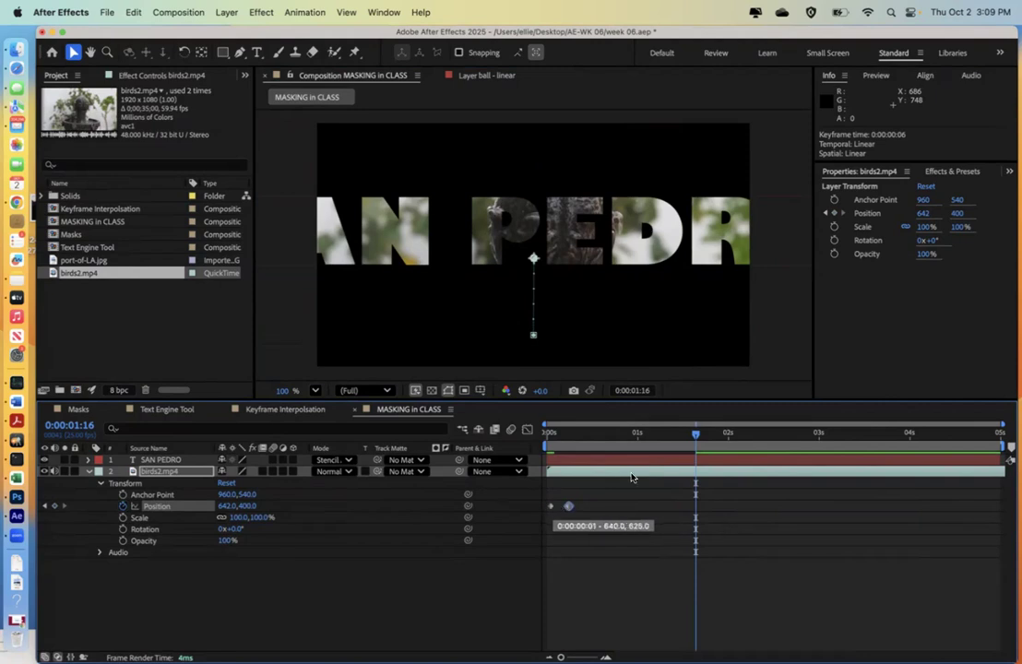
drag(694, 432, 529, 431)
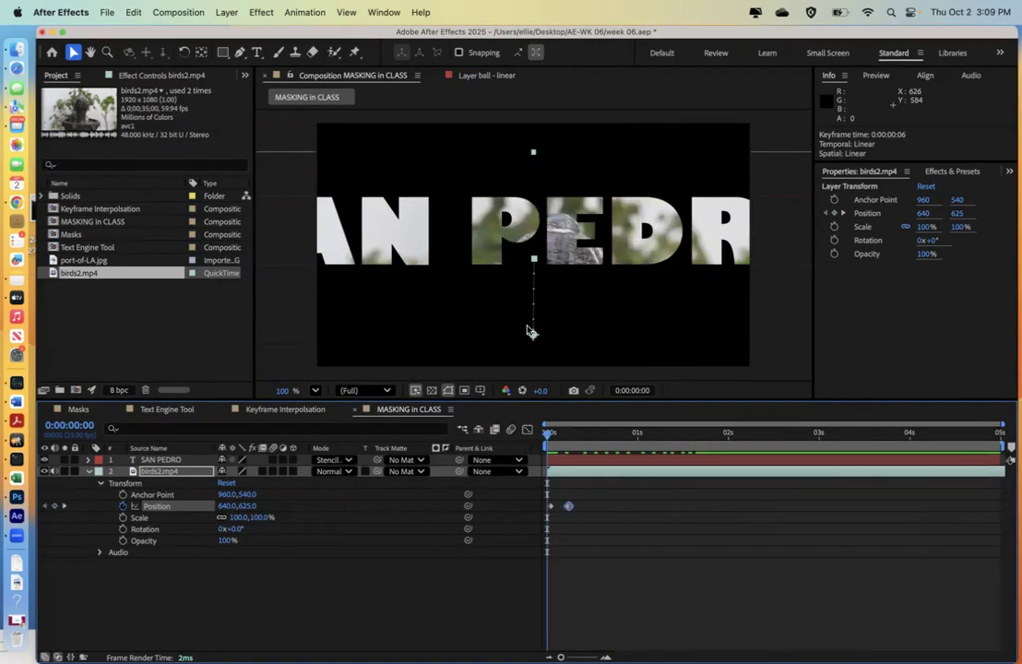
key(space)
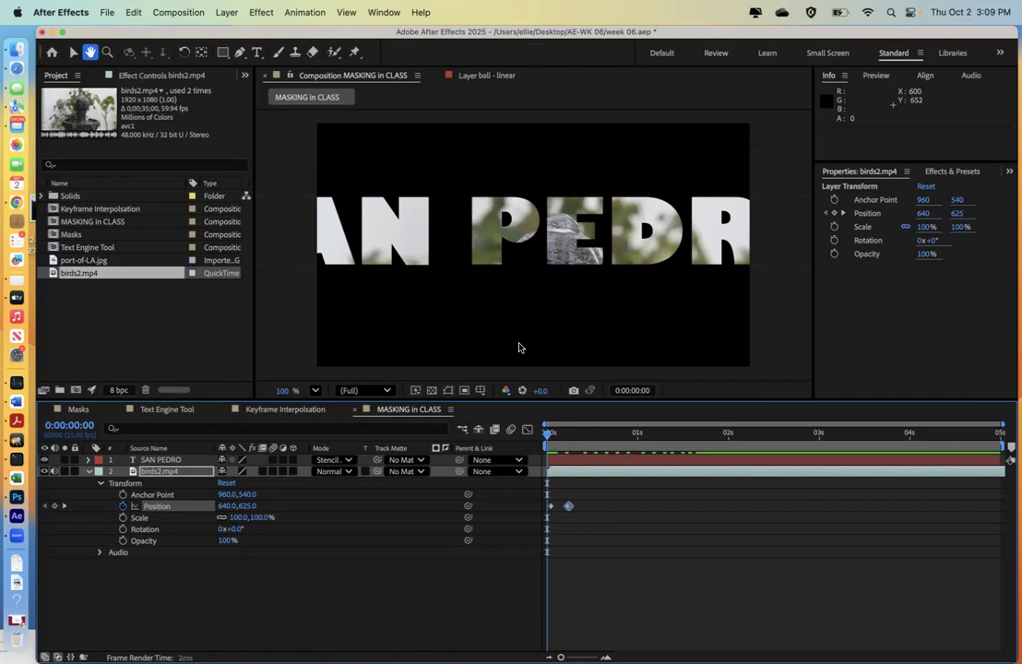
click(551, 433)
mouse_move(551, 440)
mouse_down()
mouse_move(568, 447)
mouse_move(547, 447)
mouse_up()
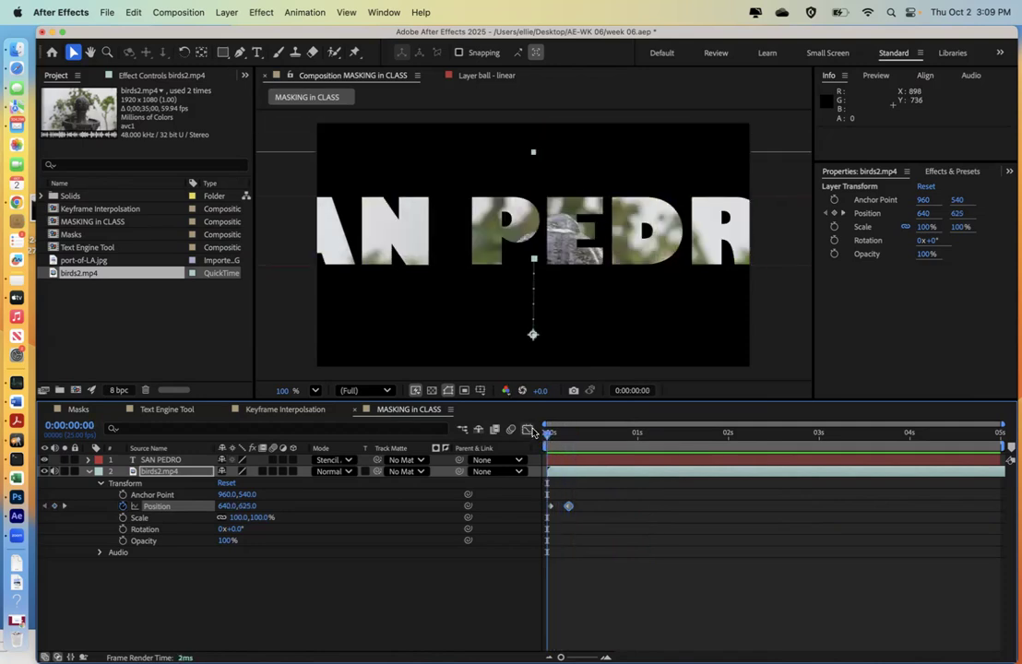
Step: Examine the first position keyframe and scrub through the short birds2.mp4 movement, returning to 0:00:00:00
click(551, 507)
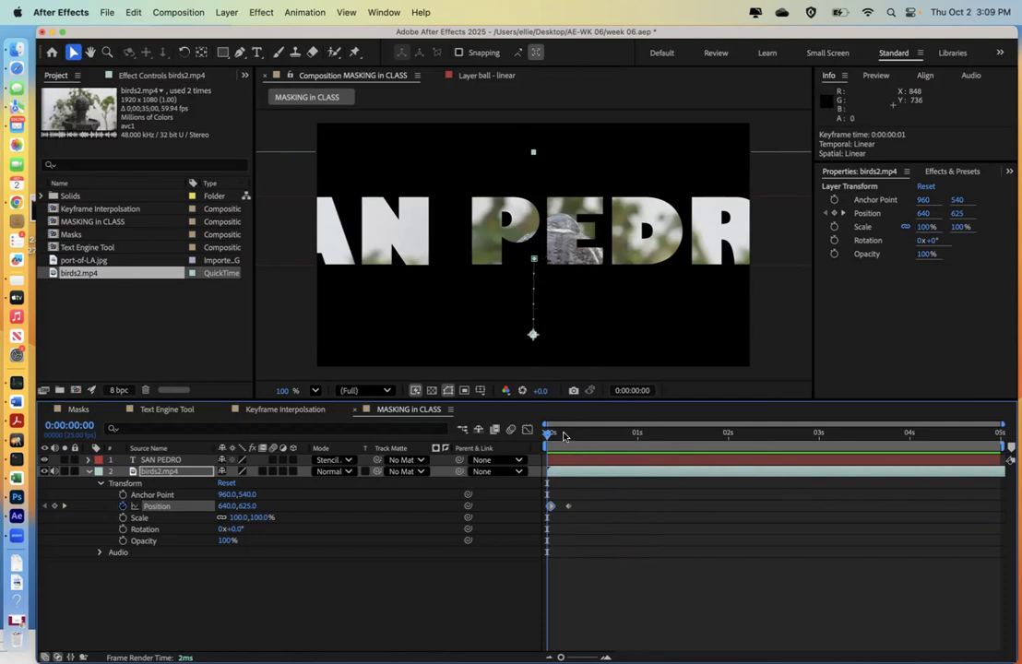
drag(546, 439, 561, 447)
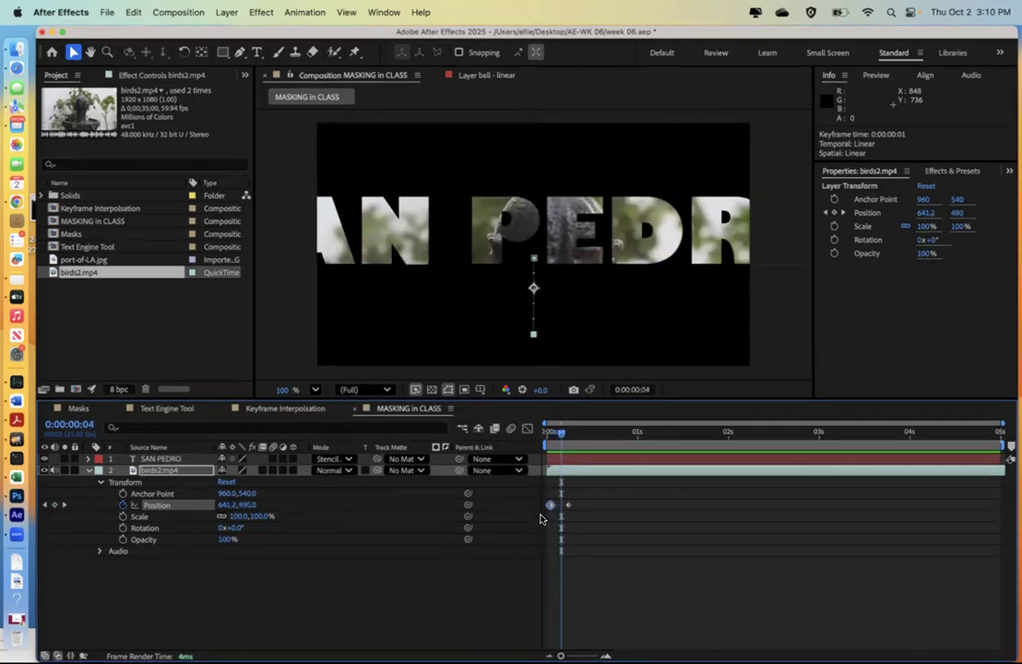
drag(546, 506, 549, 506)
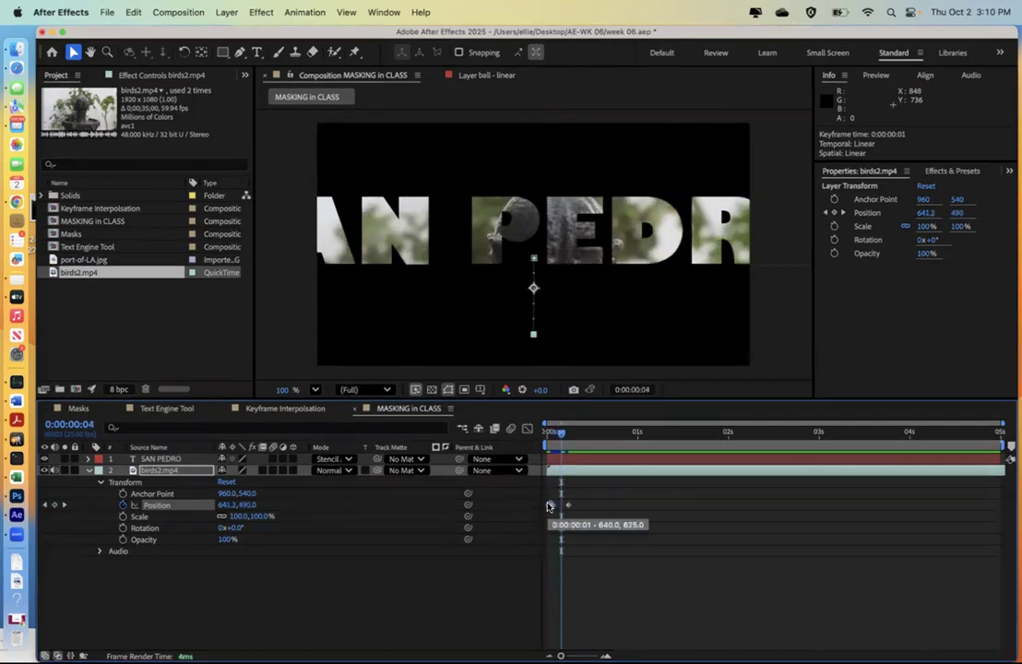
click(543, 434)
drag(543, 434, 510, 437)
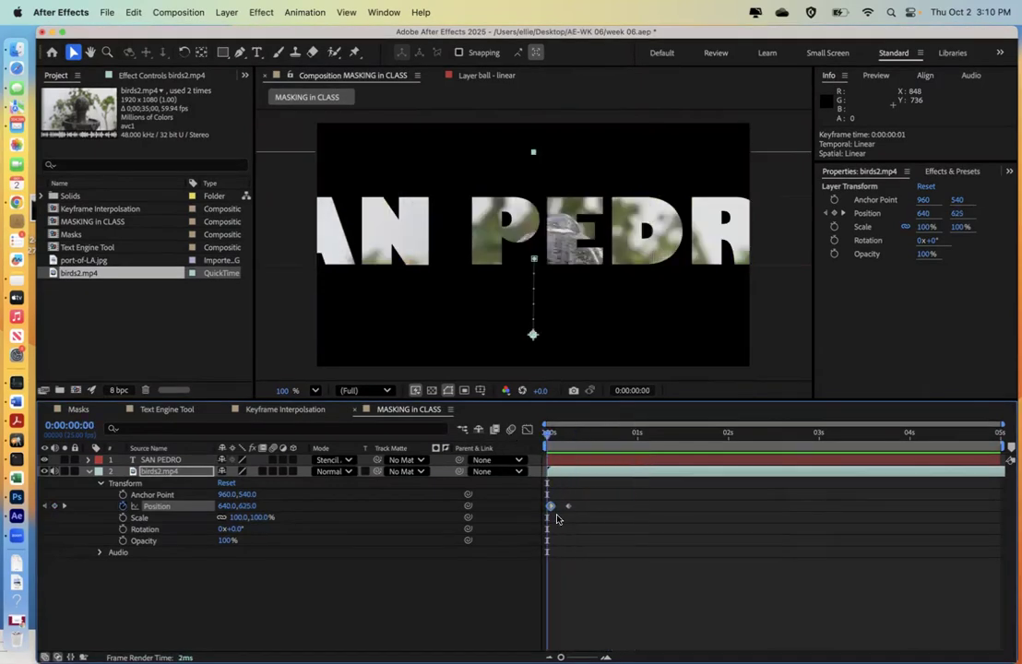
Step: Move the second birds2.mp4 position keyframe to 0:00:02:19 and scrub through the slower movement
drag(568, 507, 797, 506)
drag(646, 431, 667, 434)
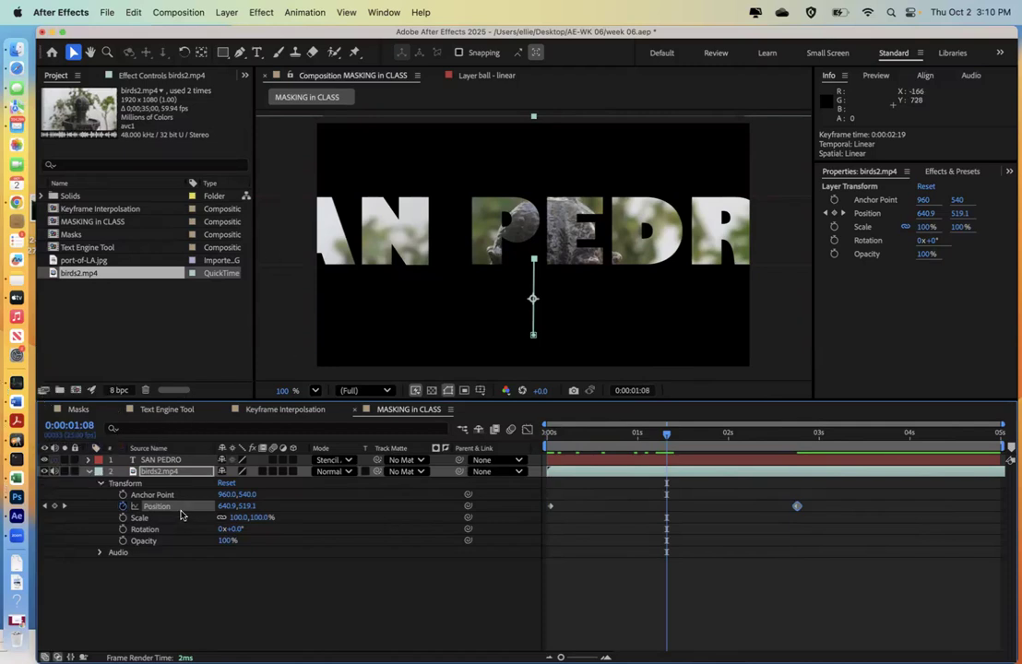
click(130, 461)
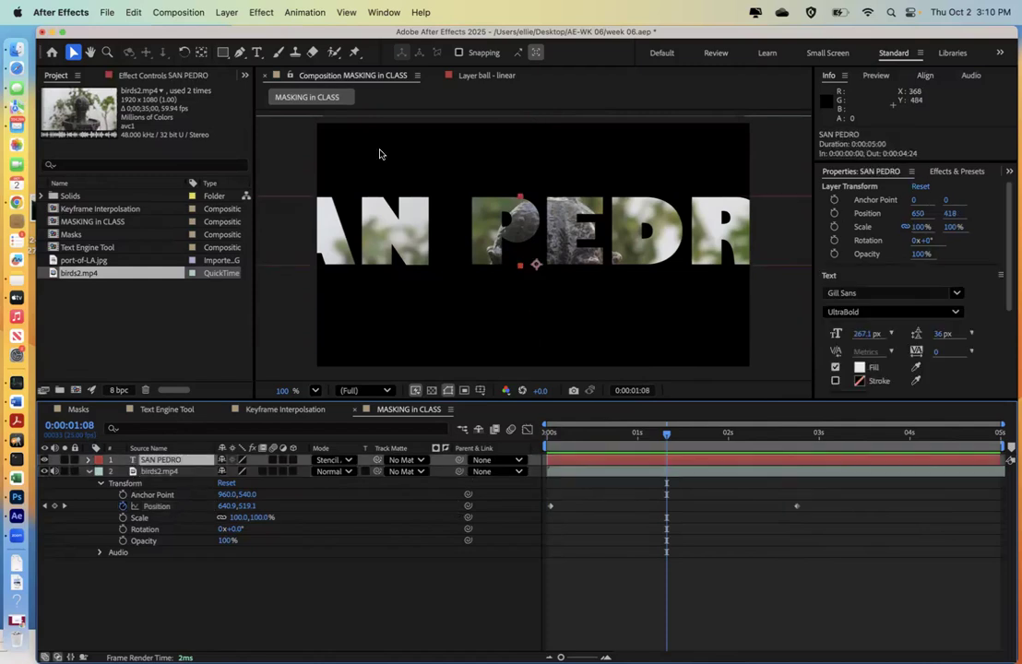
click(226, 12)
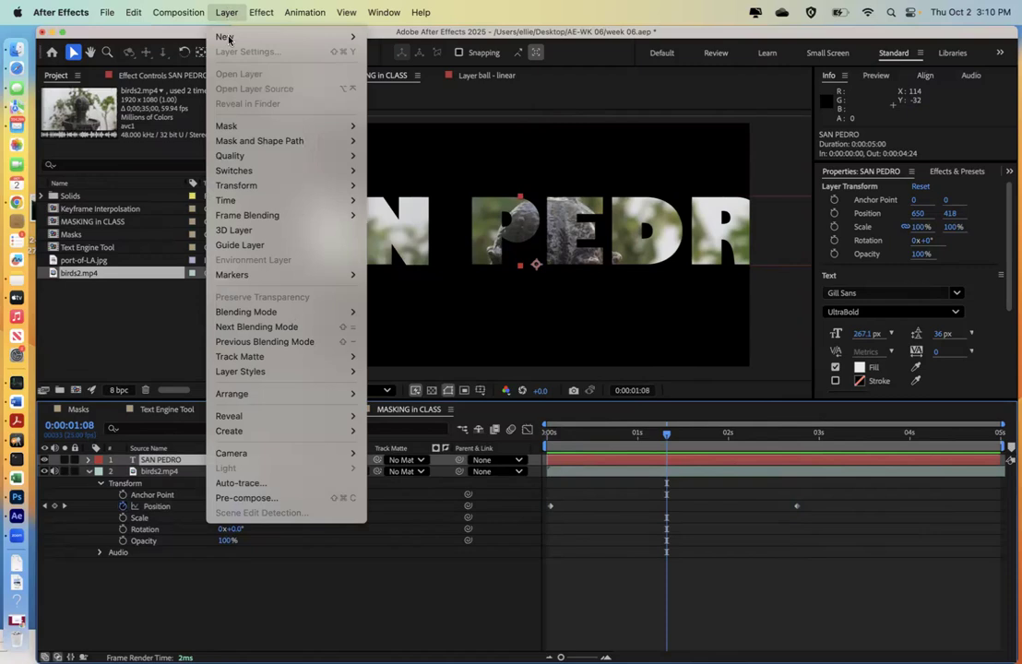
click(144, 37)
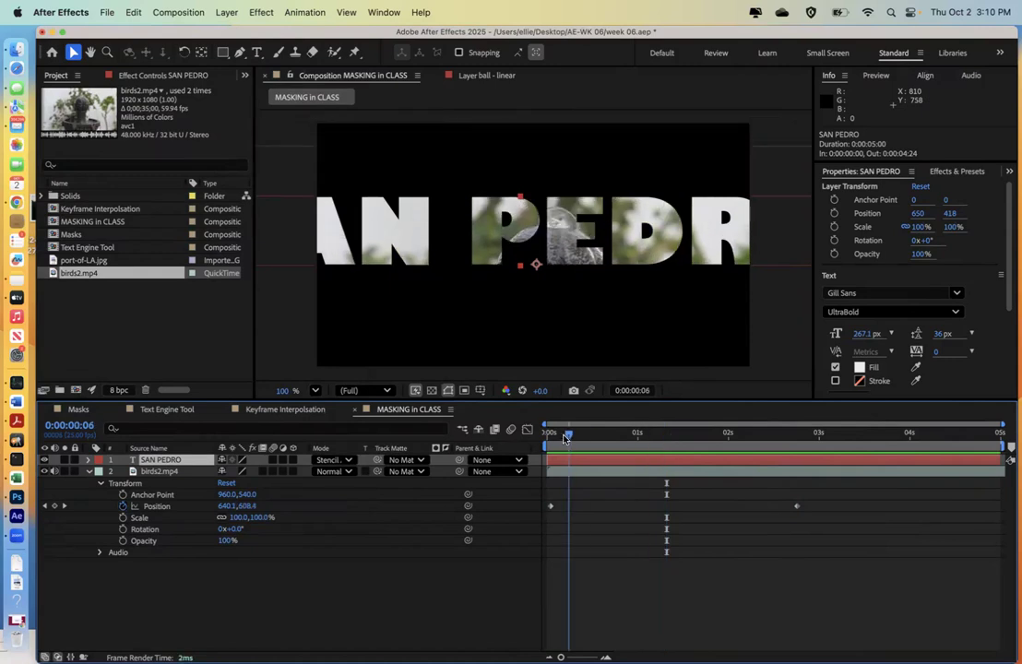
drag(663, 440, 563, 438)
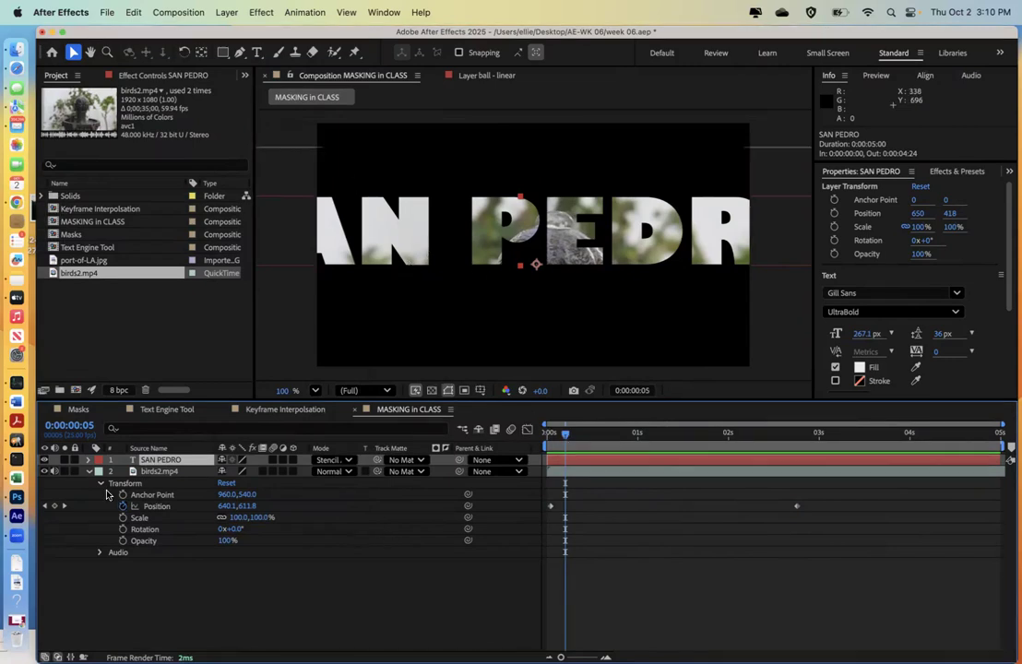
Step: Hide the birds2.mp4 layer and set the SAN PEDRO text layer's blending mode to Normal
click(43, 471)
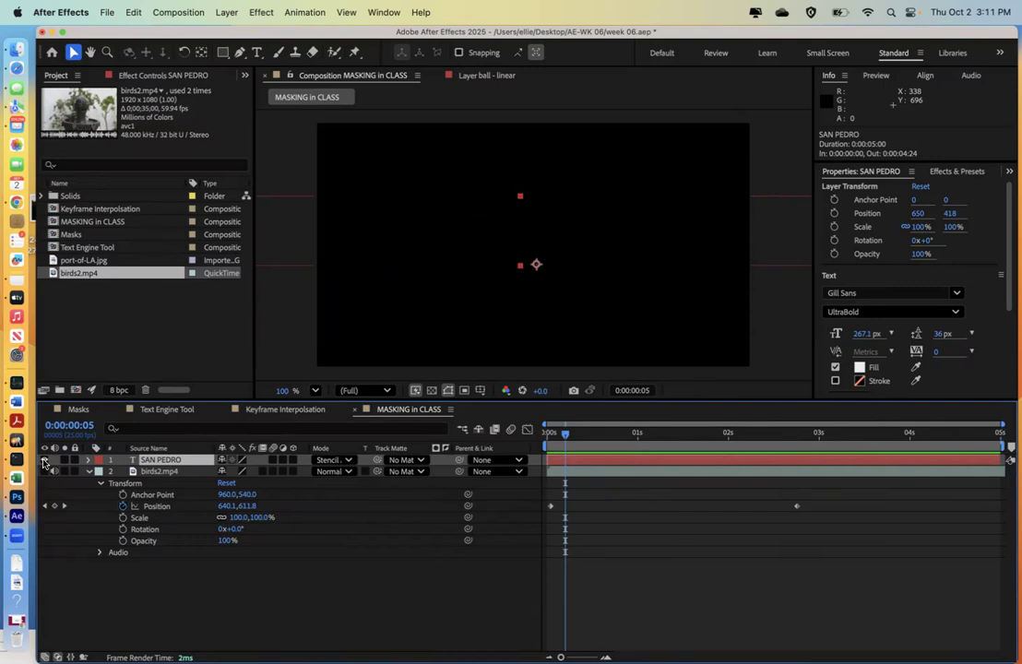
click(347, 459)
click(355, 45)
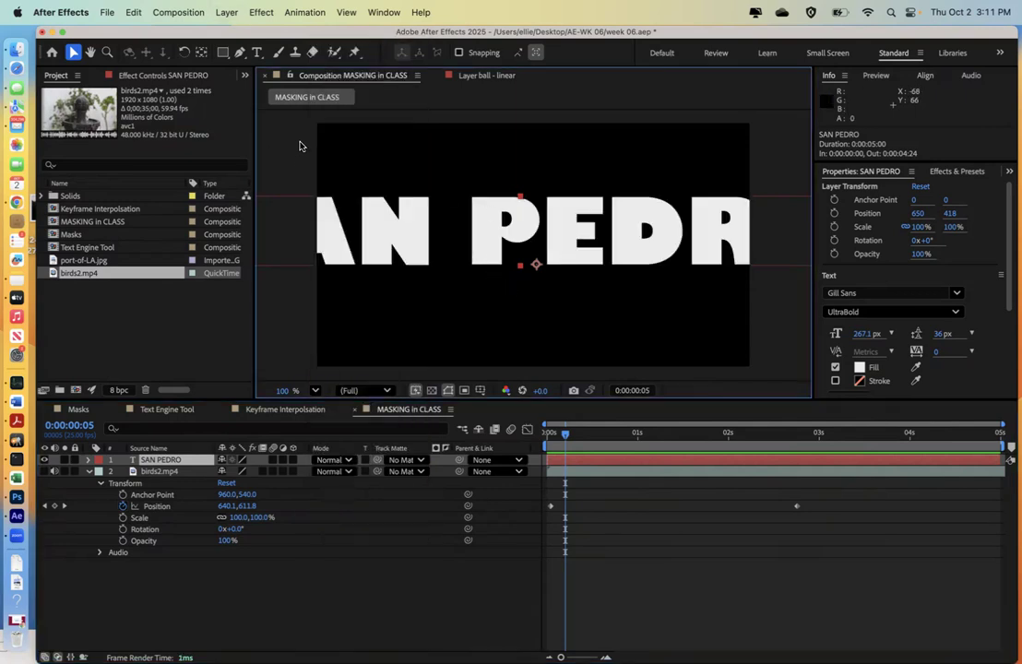
Step: Add a magenta 1280 by 720 px solid layer above the SAN PEDRO text layer
click(225, 12)
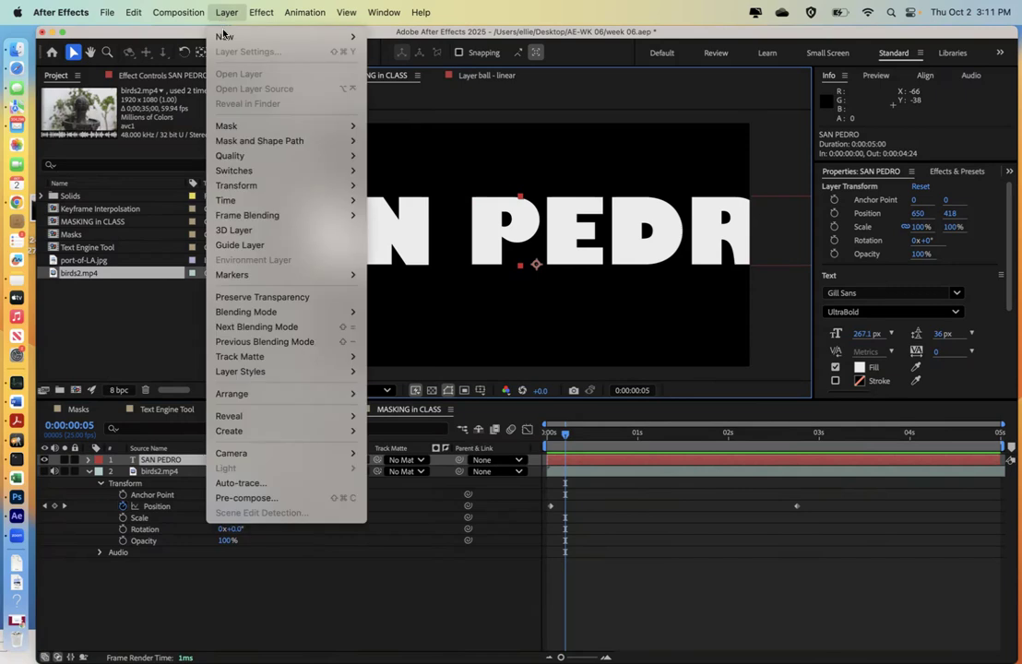
mouse_move(224, 36)
click(401, 51)
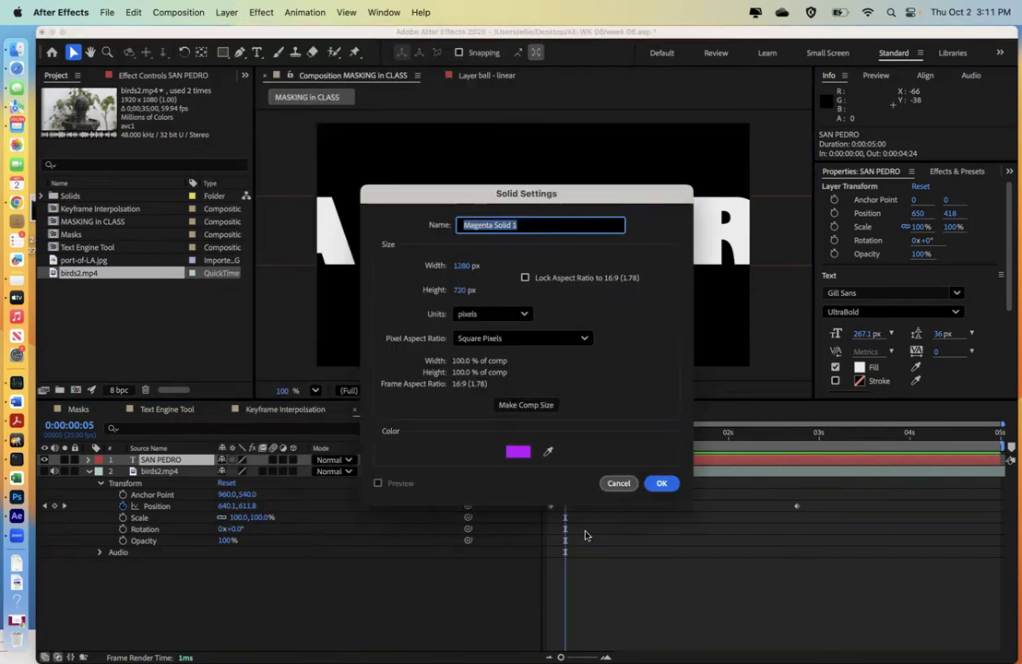
click(661, 483)
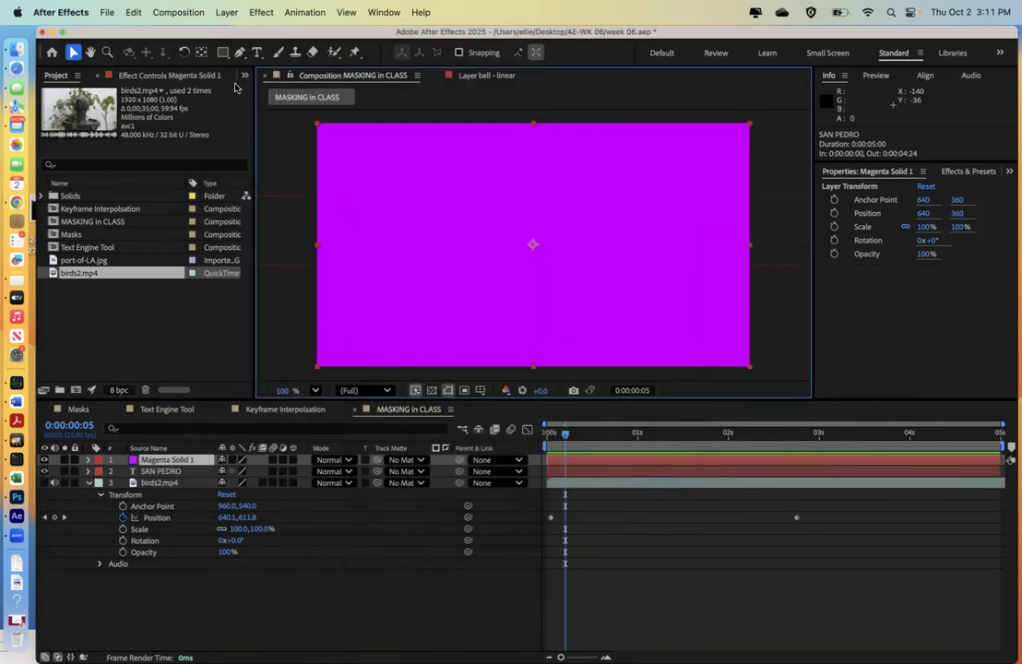
Step: Draw a closed, curved freeform mask with the Pen tool on the magenta solid, covering the N and part of the P
click(239, 52)
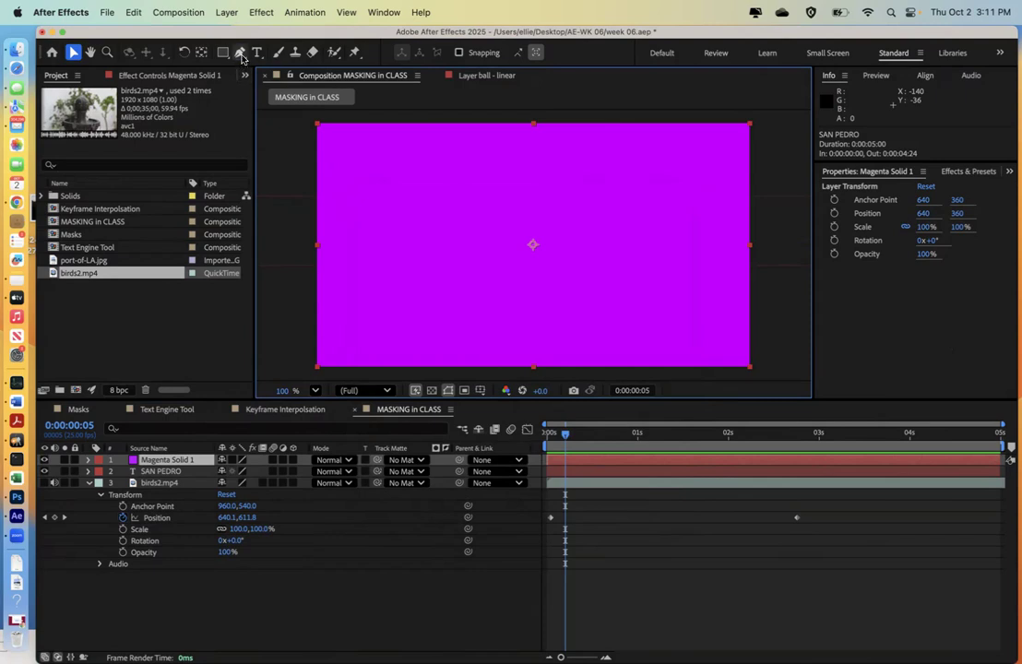
click(382, 155)
drag(423, 172, 514, 296)
click(450, 242)
drag(407, 319, 375, 279)
click(373, 211)
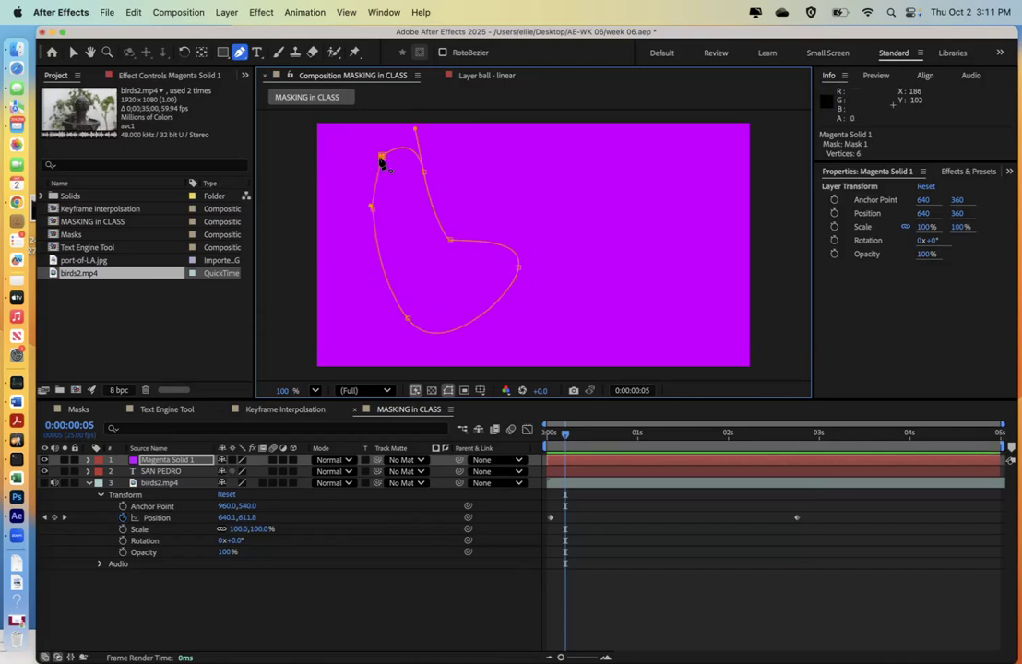
drag(381, 158, 415, 130)
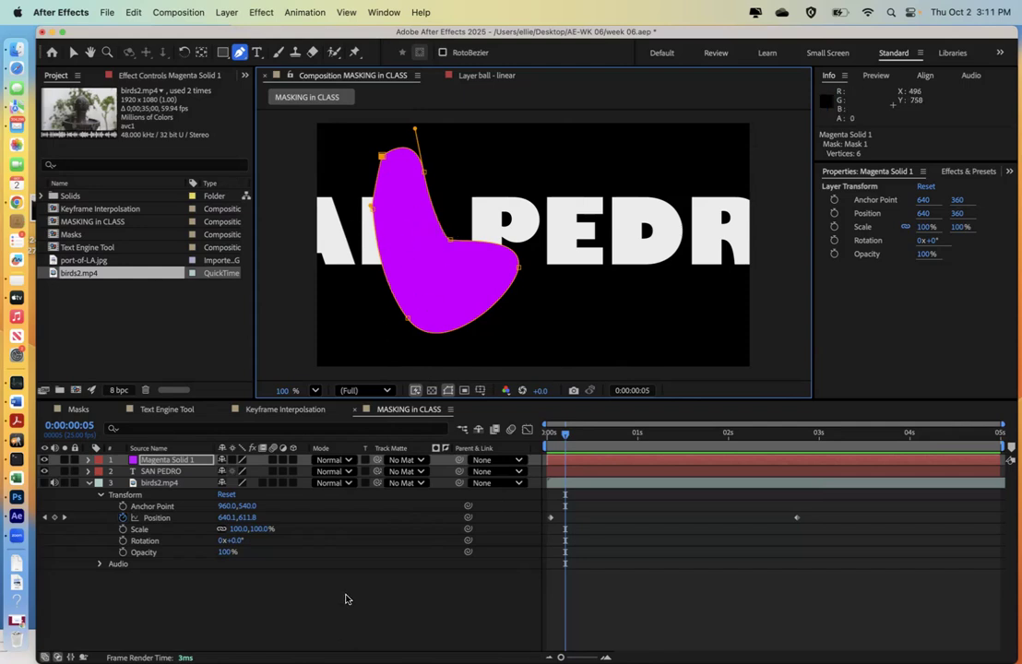
Step: Try the Stencil Alpha and Silhouette Alpha blending modes on the masked magenta solid
click(336, 459)
click(350, 567)
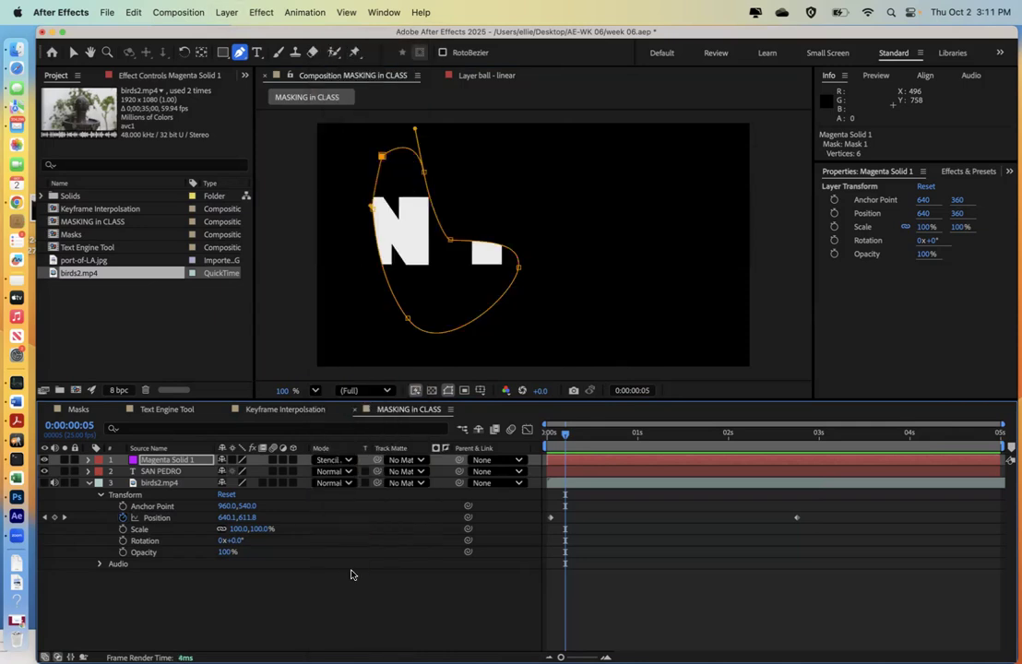
click(334, 459)
click(348, 598)
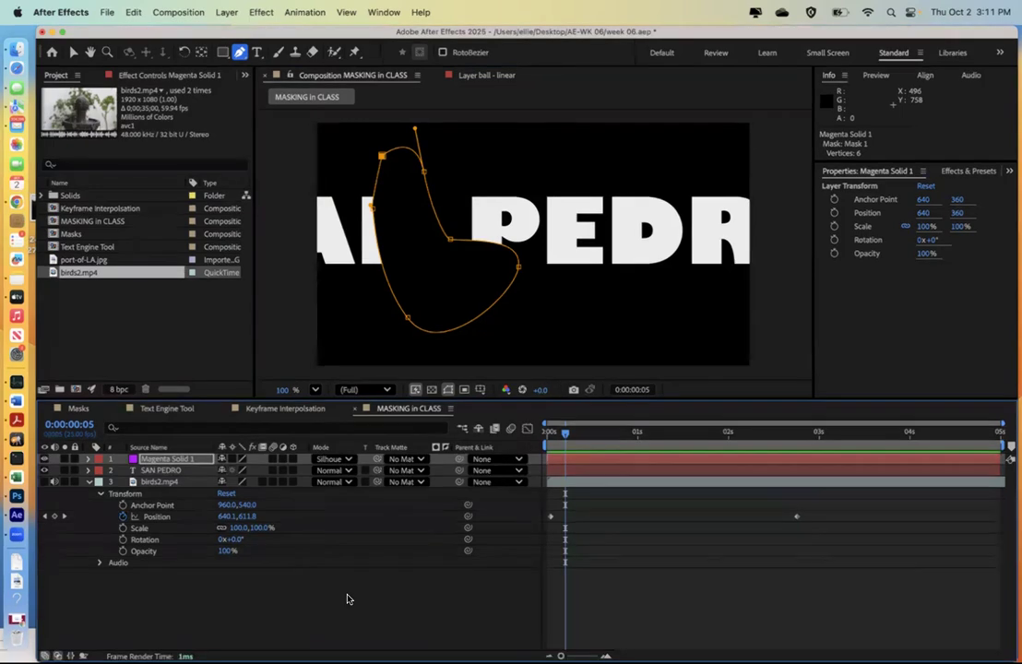
Step: Undo the magenta solid's blending mode and mask path edits, and delete the solid layer
key(super+z)
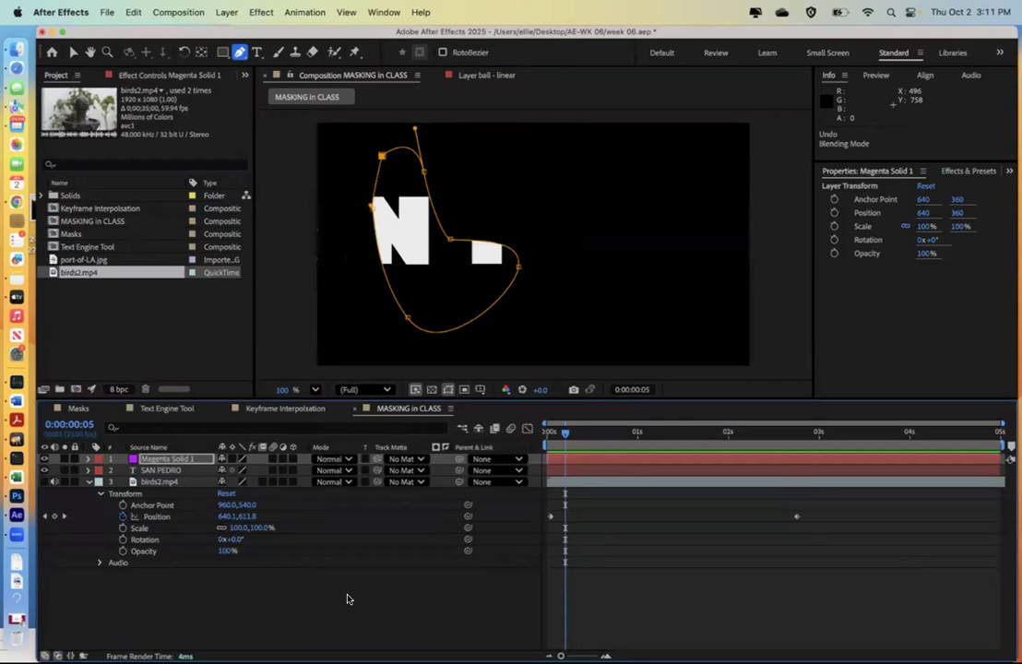
key(super+z)
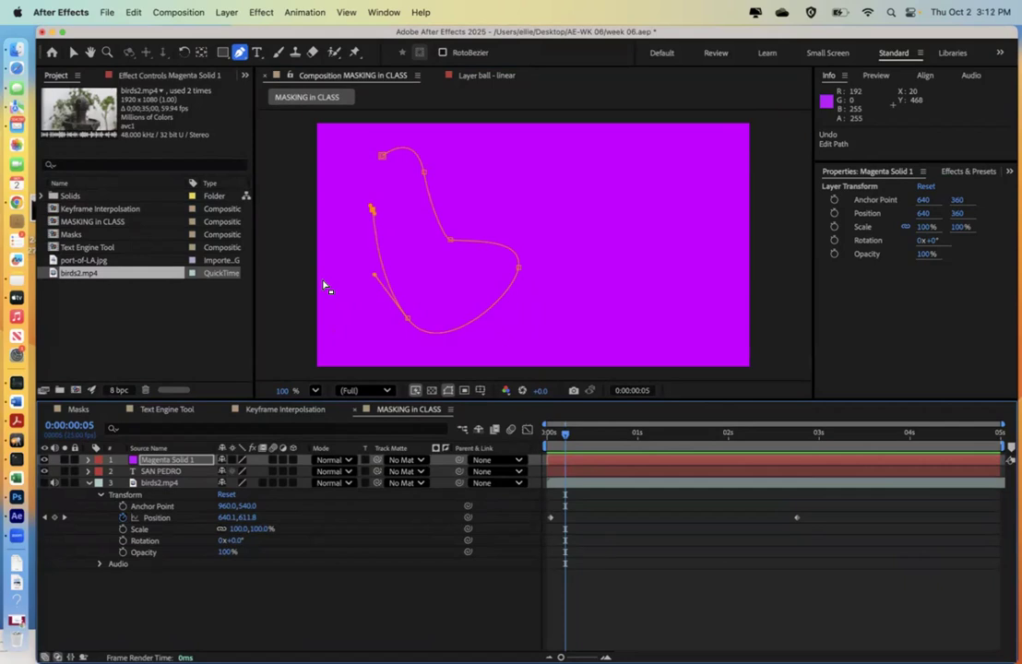
key(super+z)
key(super+z)
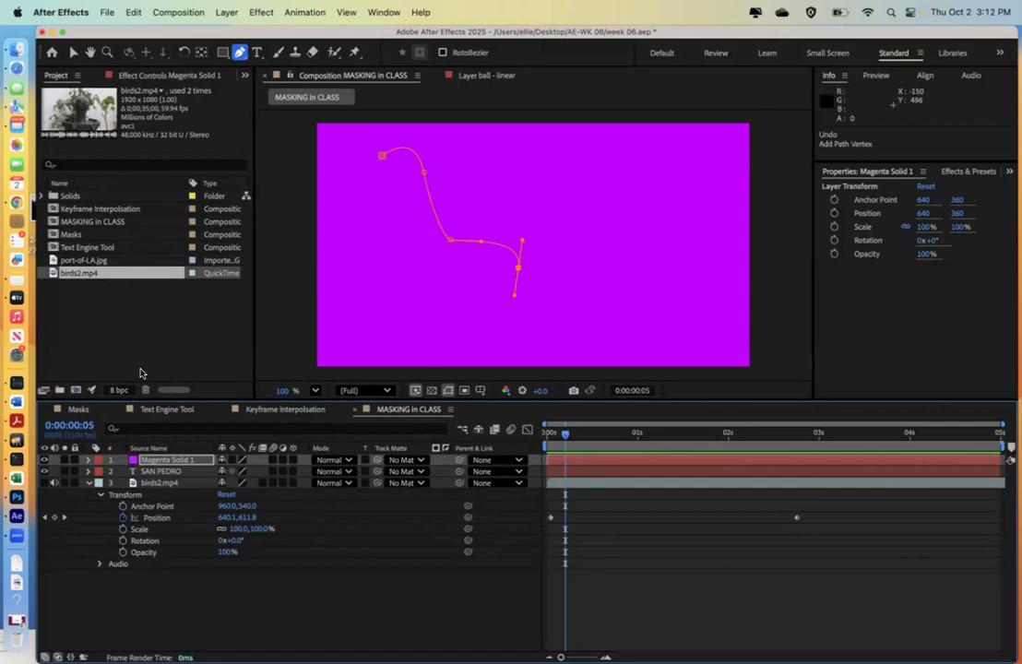
click(158, 459)
key(Delete)
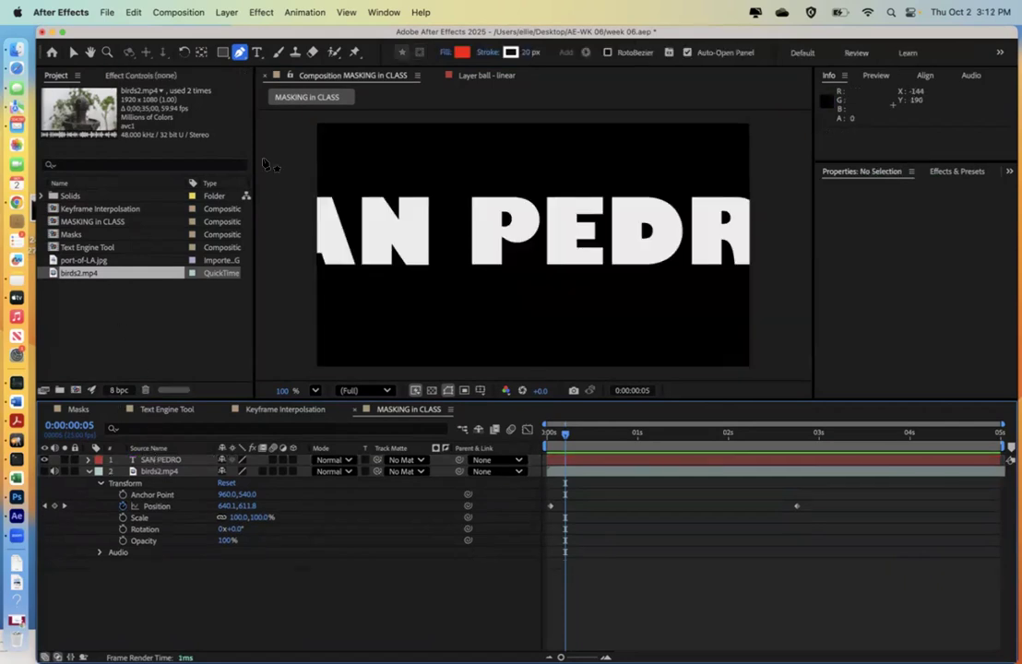
click(227, 12)
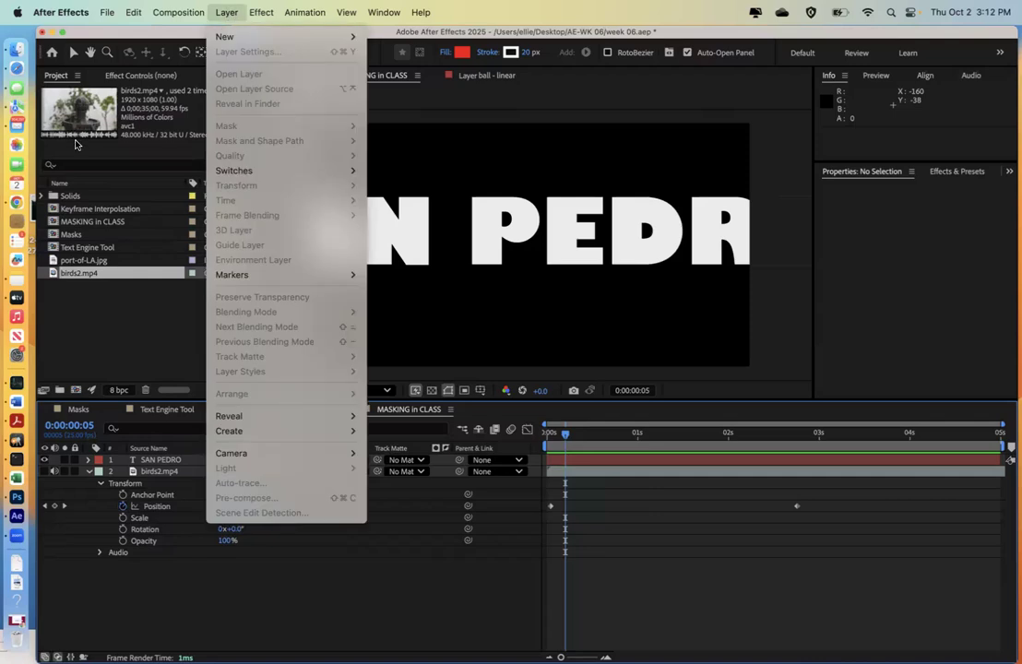
click(77, 138)
key(super+y)
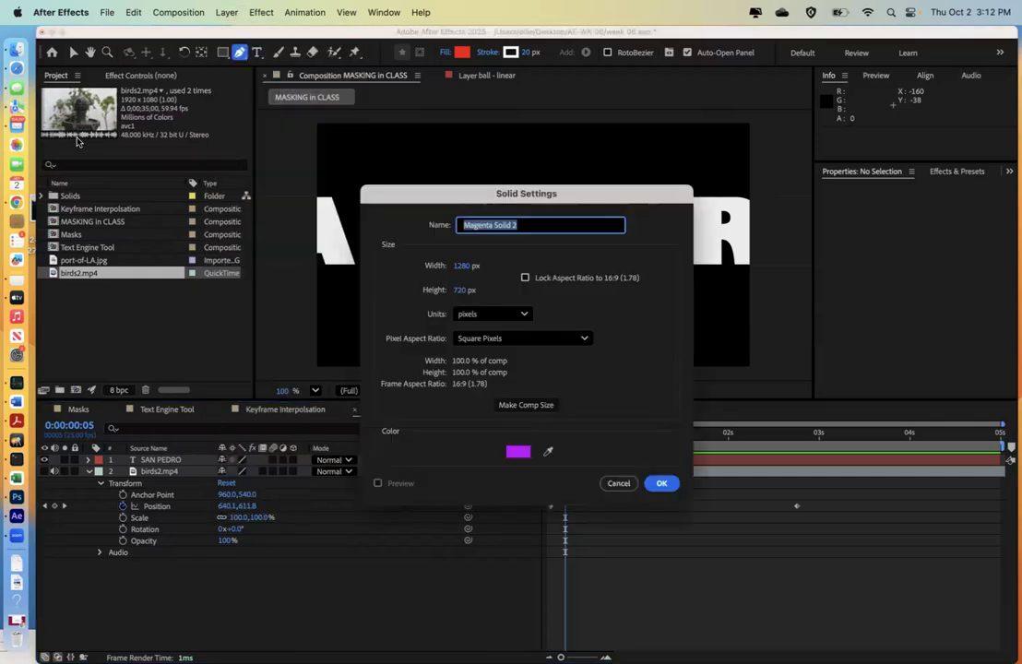
drag(401, 193, 409, 101)
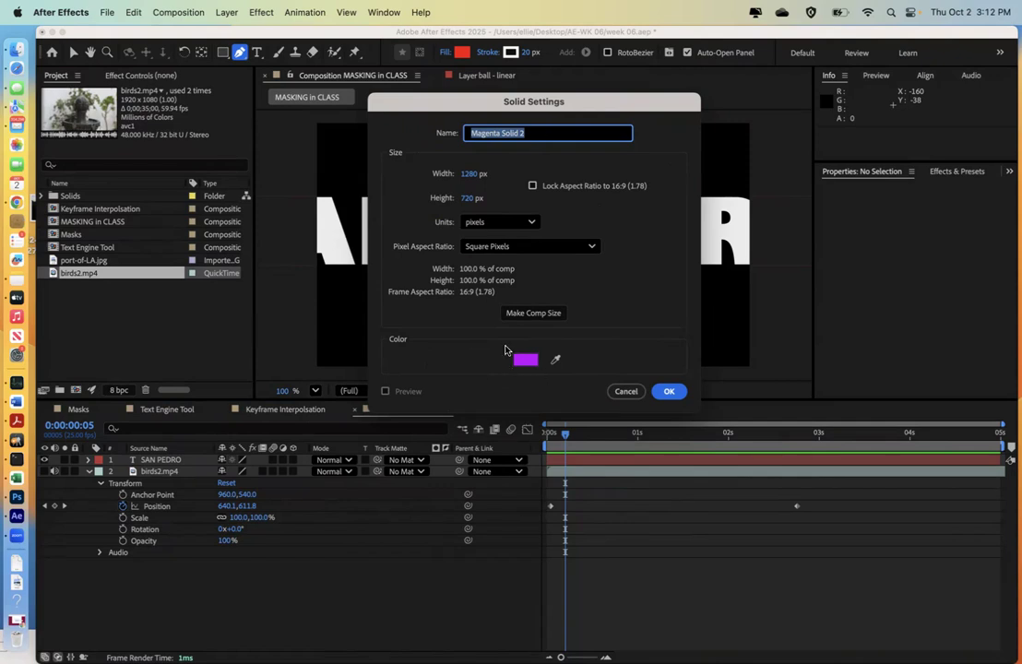
click(623, 395)
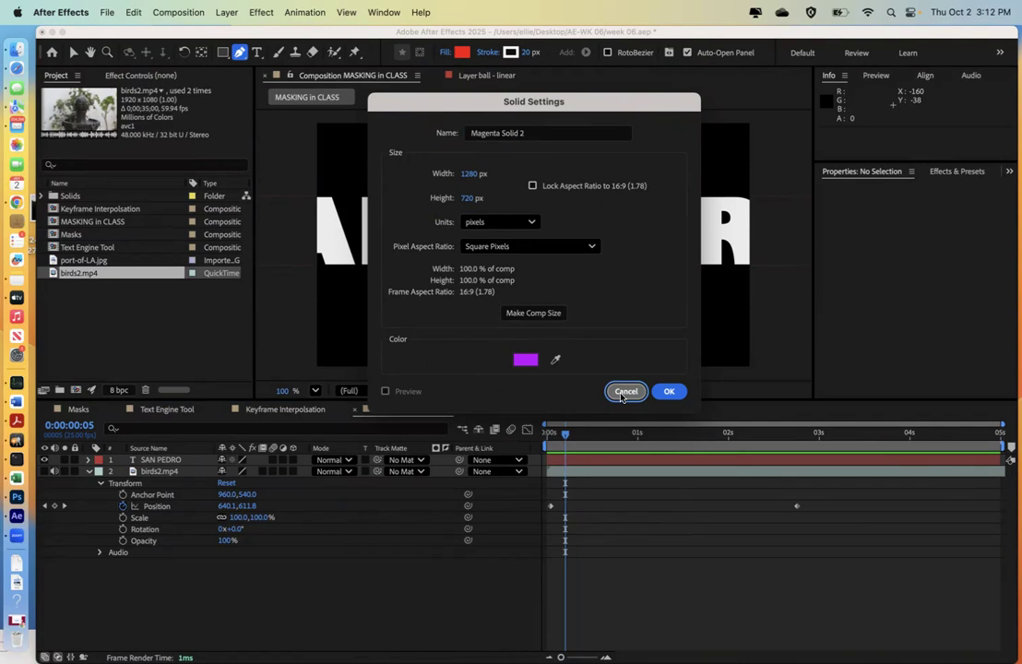
click(623, 393)
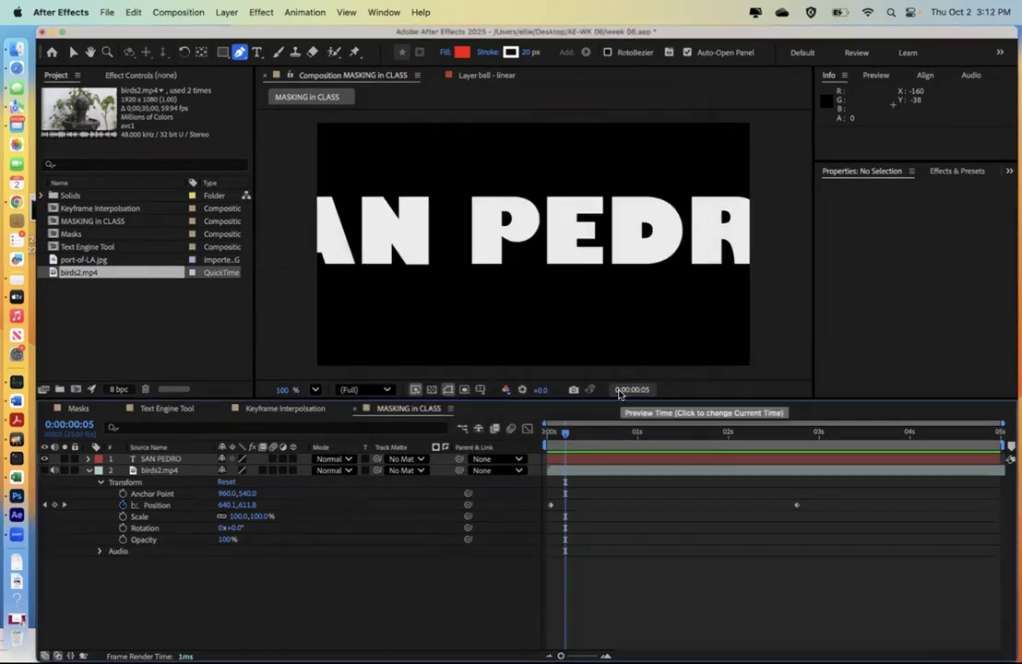
Step: At 0:00:00:00, reduce the SAN PEDRO text's font size to 165.1 px and move it to position 670, 412
click(551, 431)
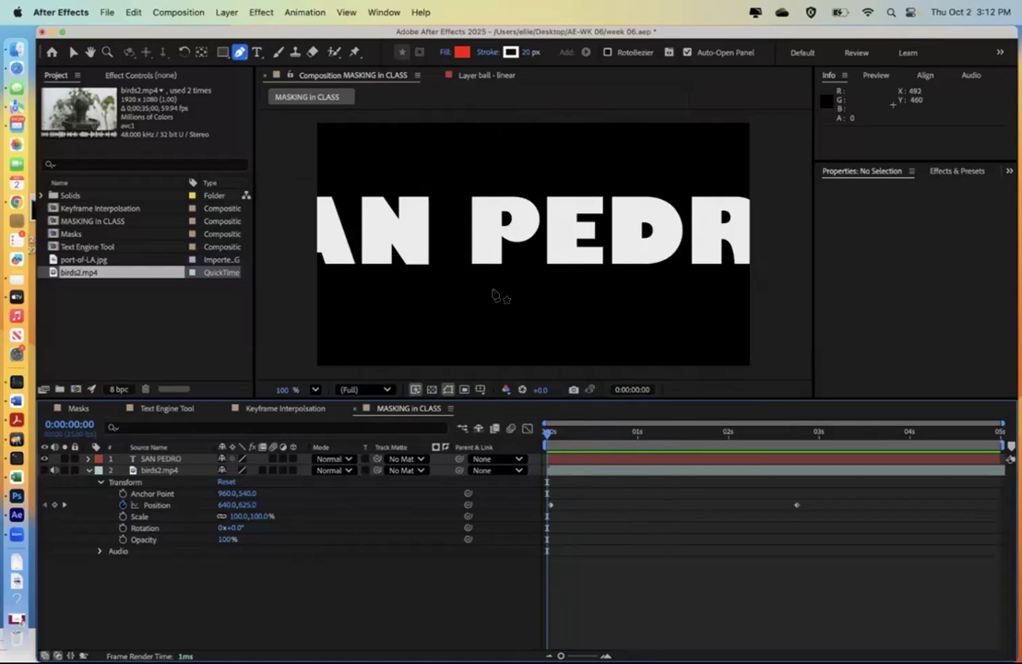
click(148, 460)
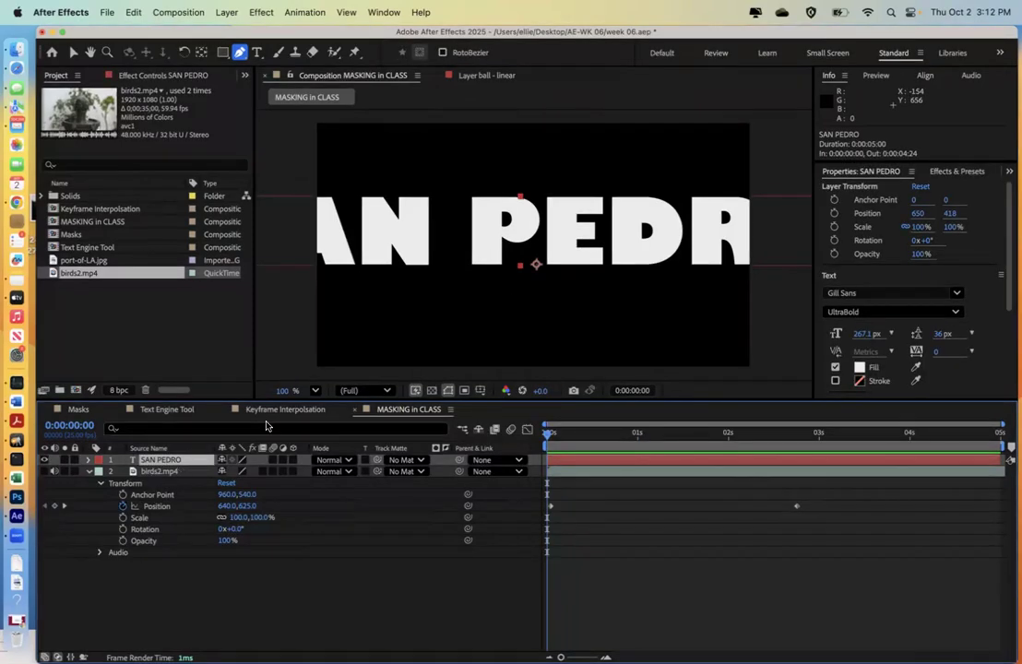
drag(863, 334, 763, 334)
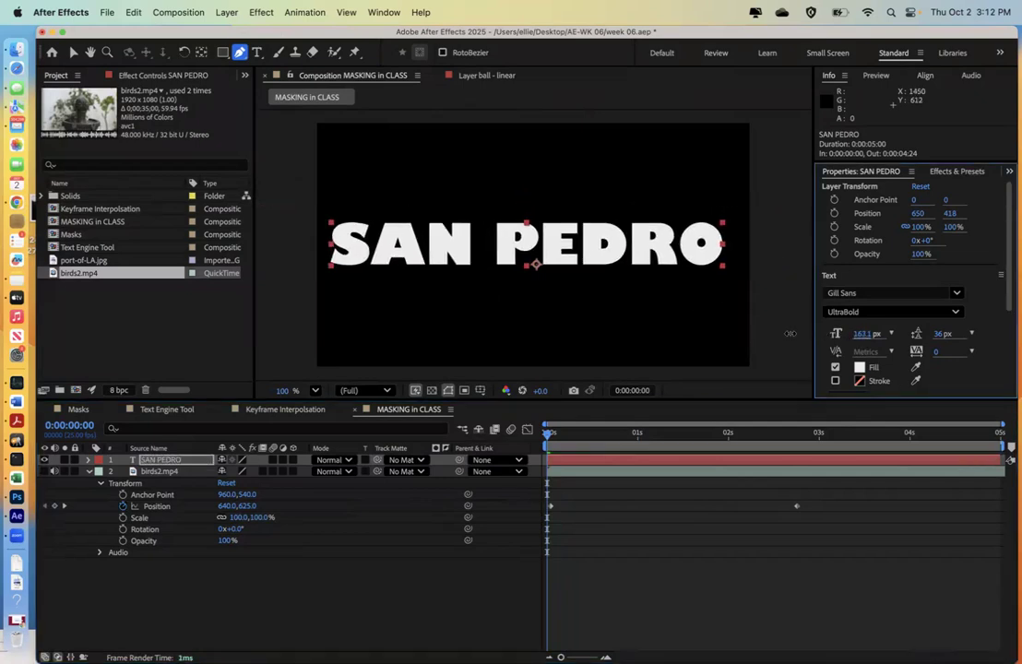
click(73, 51)
drag(394, 247, 396, 245)
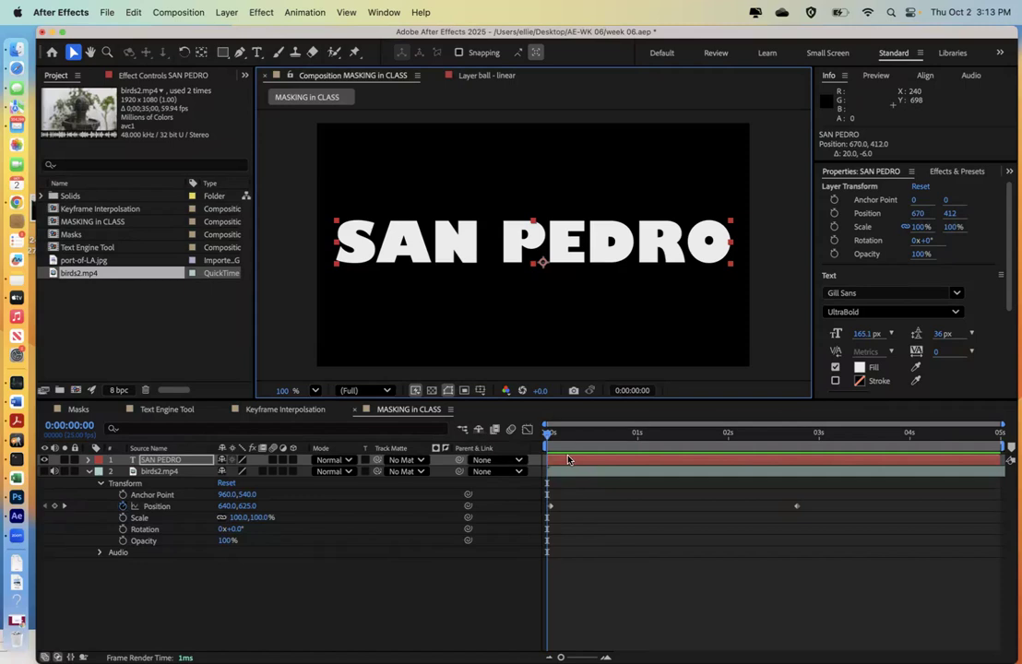
Step: Create a shape outlines layer from the SAN PEDRO text
click(226, 12)
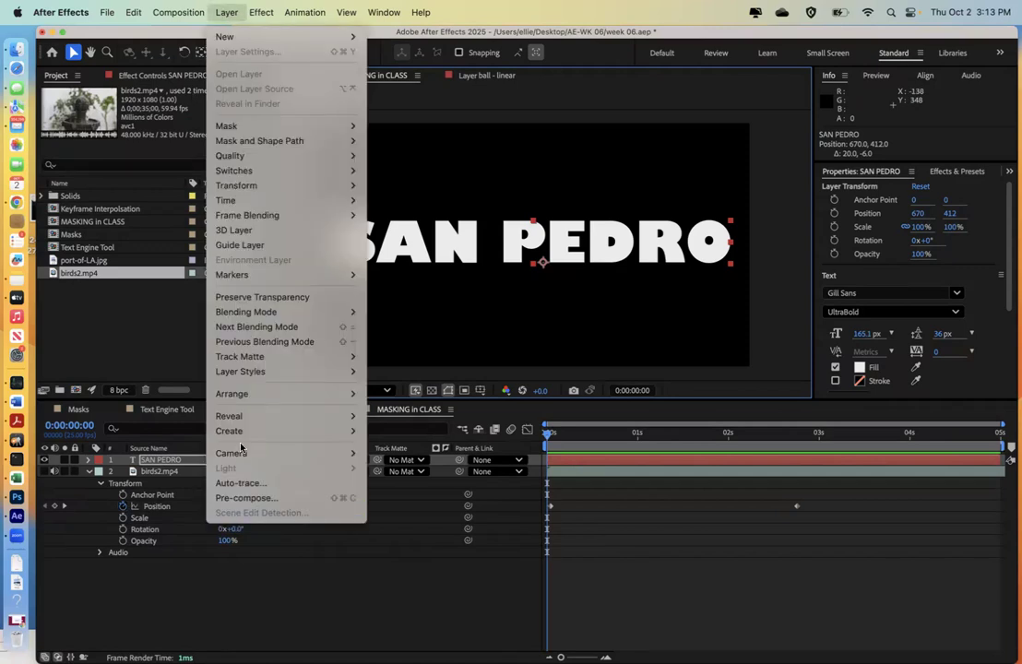
mouse_move(314, 431)
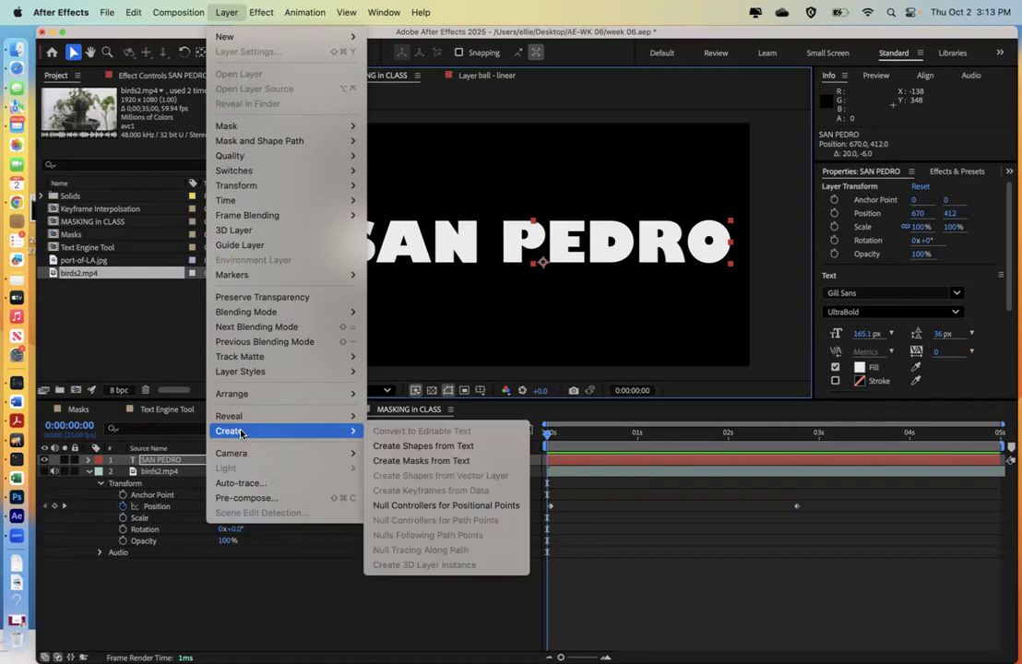
click(387, 449)
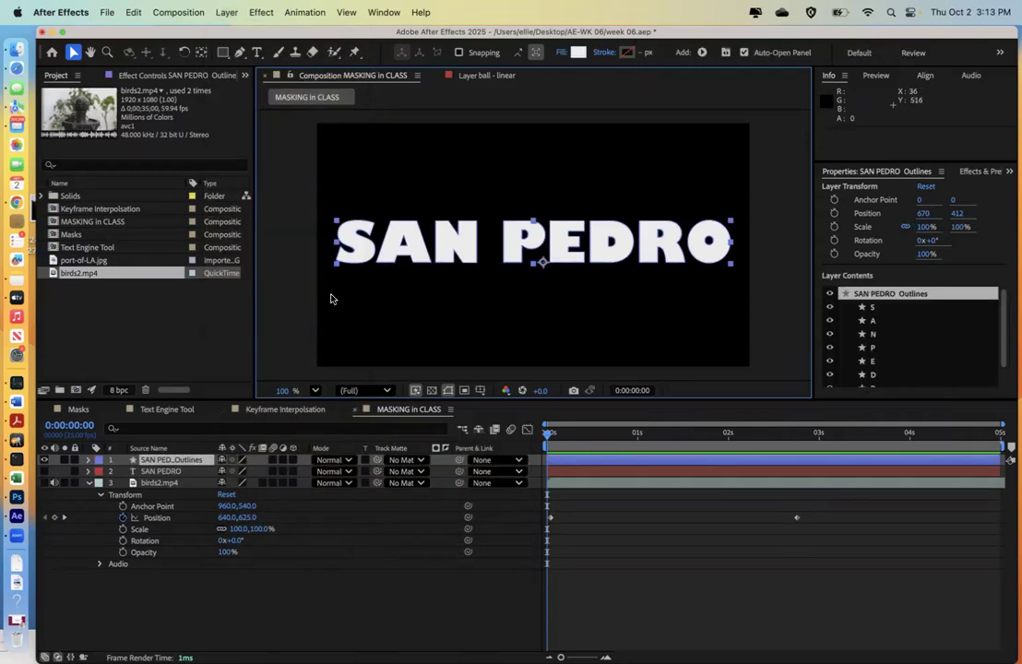
Step: Delete the SAN PEDRO Outlines layer and make the original SAN PEDRO text layer visible again
click(149, 472)
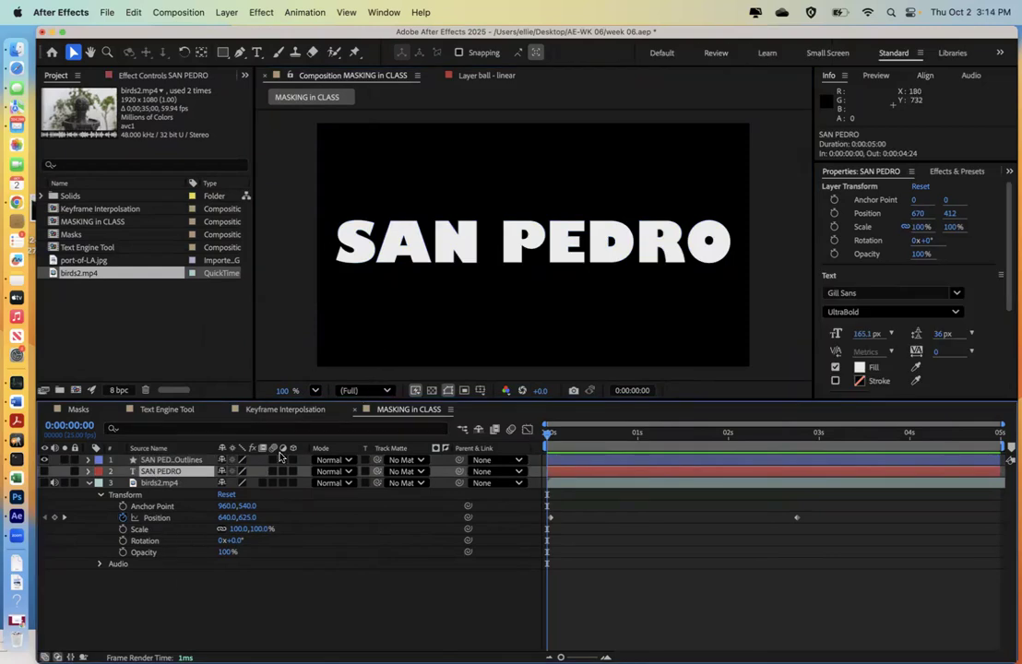
click(163, 461)
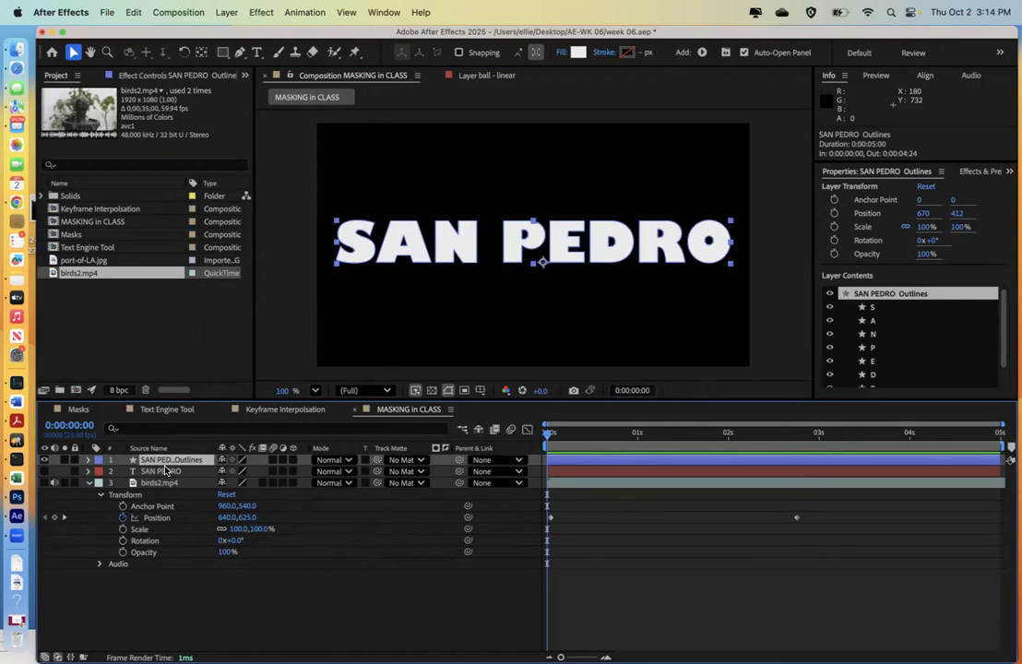
key(Delete)
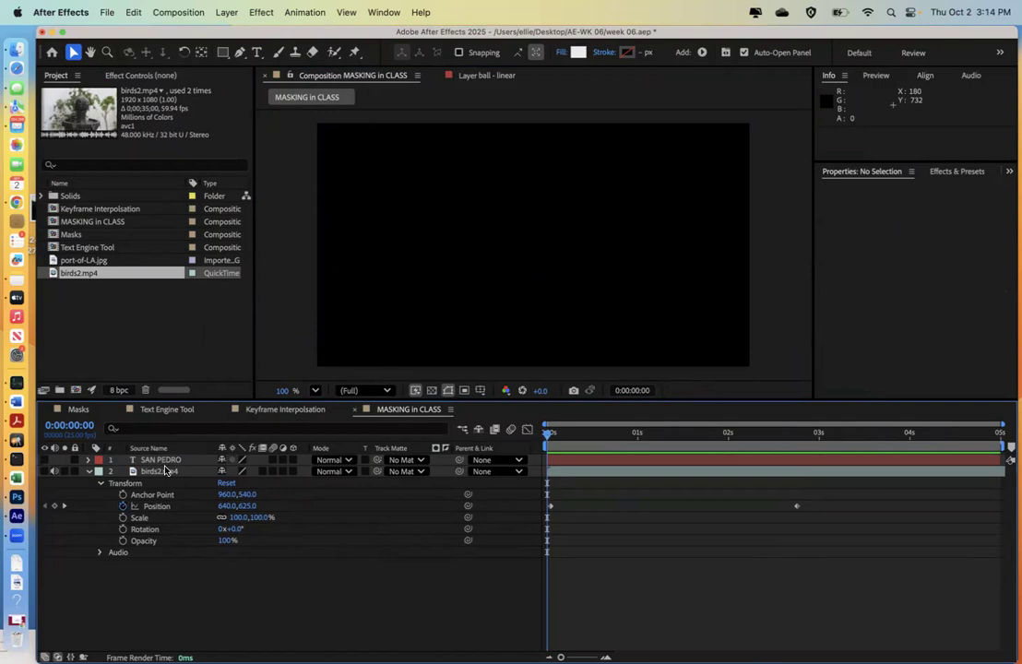
click(42, 460)
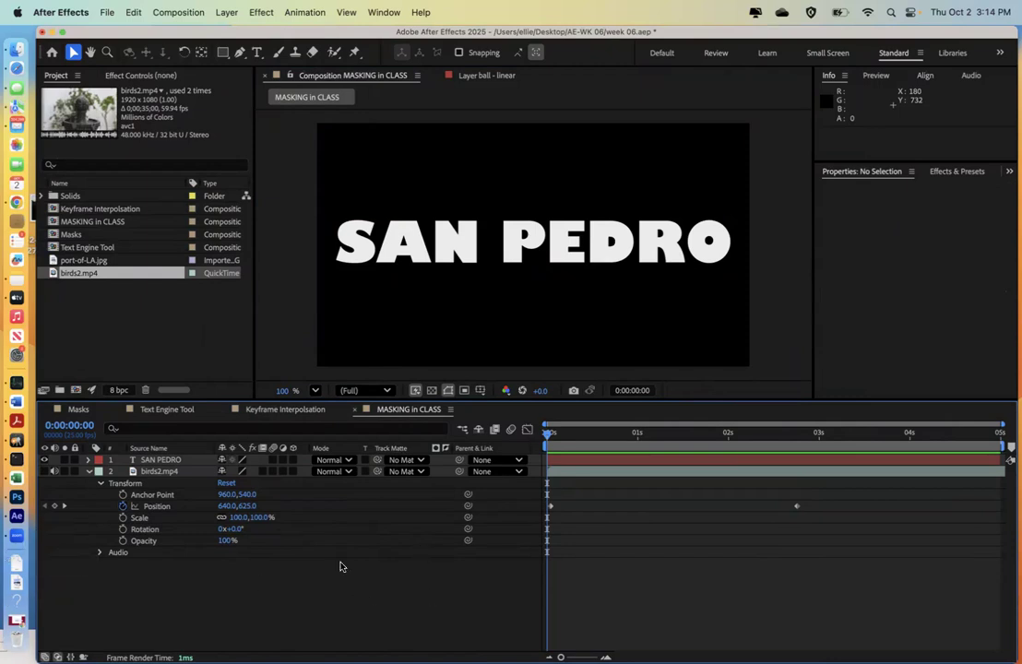
click(557, 476)
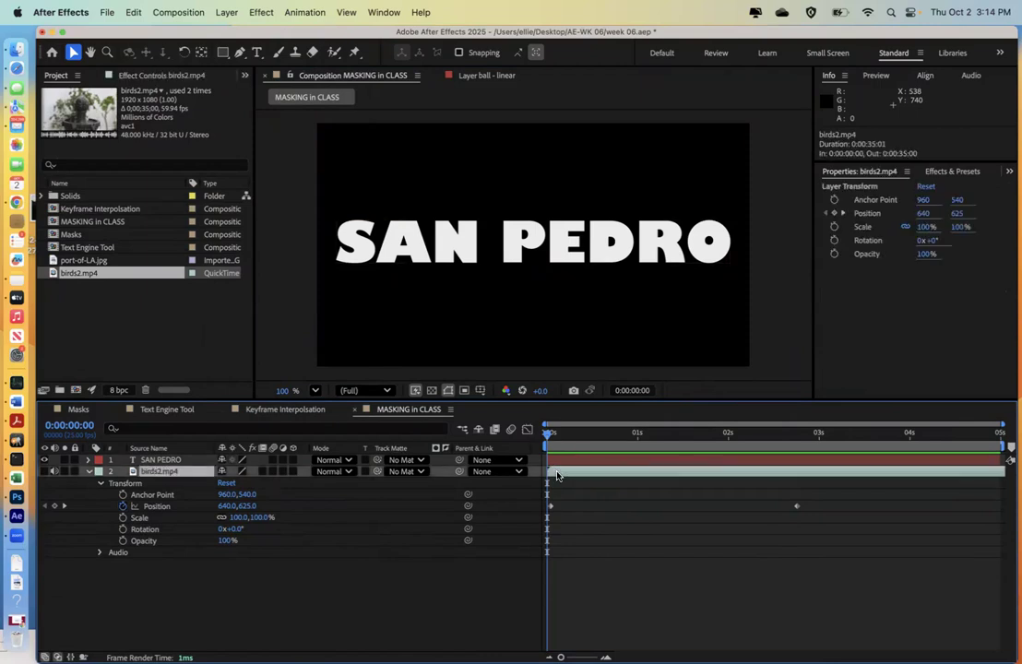
click(560, 458)
click(560, 476)
click(560, 460)
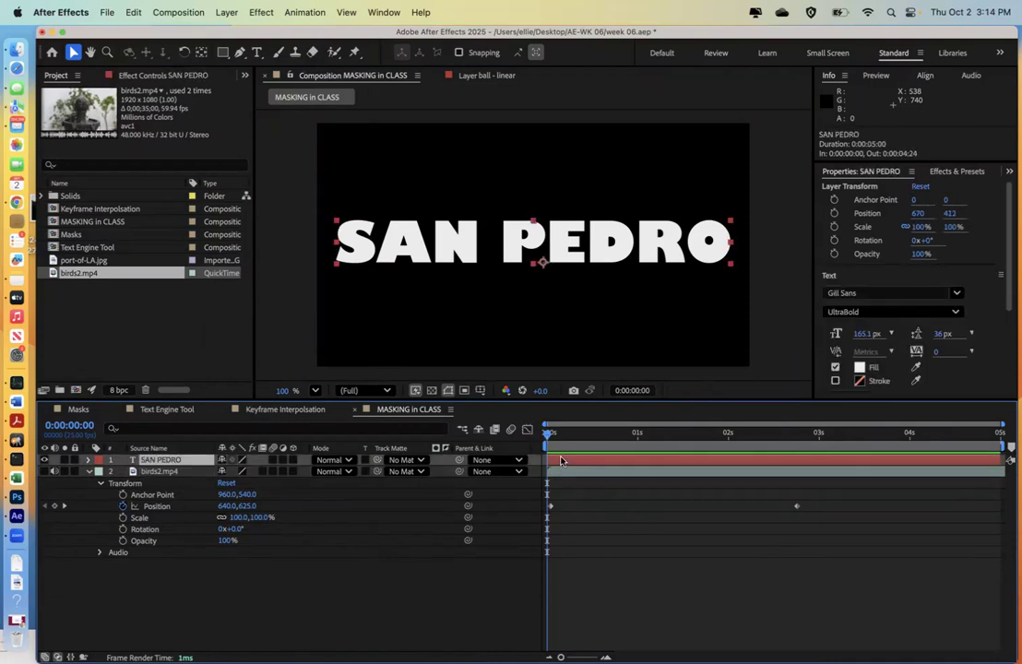
Step: Try stencil blending modes on the SAN PEDRO text layer while birds2.mp4 is hidden, undoing each change
click(336, 472)
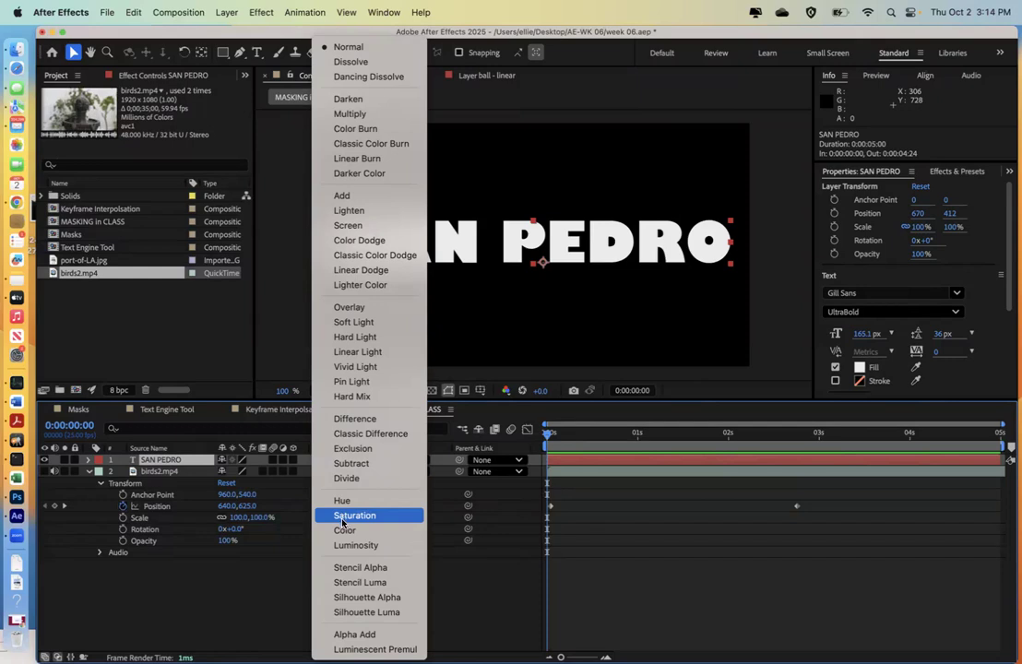
click(359, 576)
key(super+z)
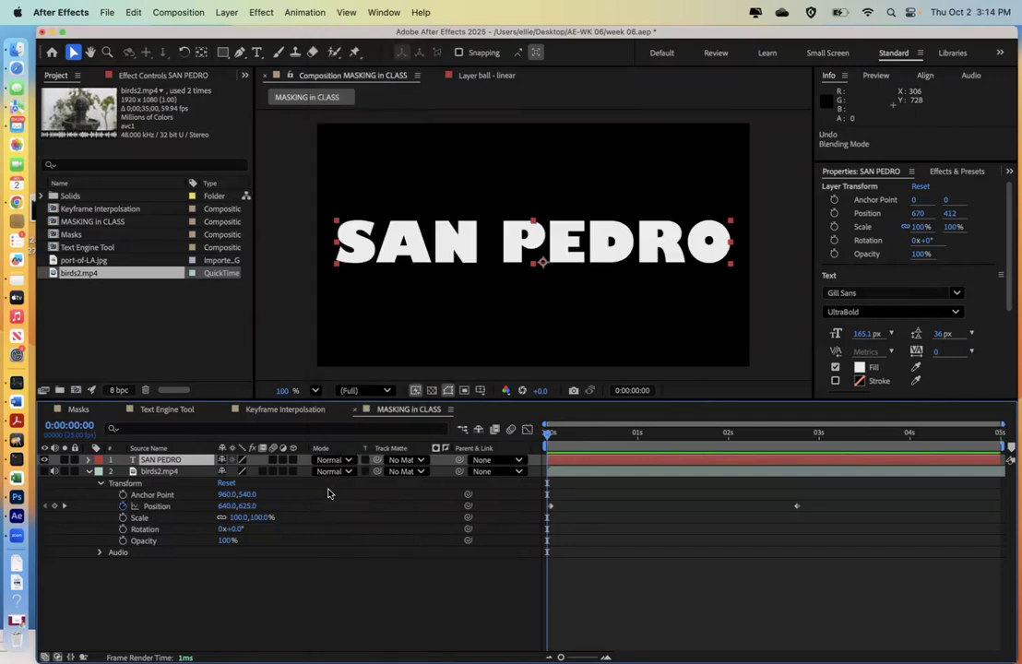
click(334, 459)
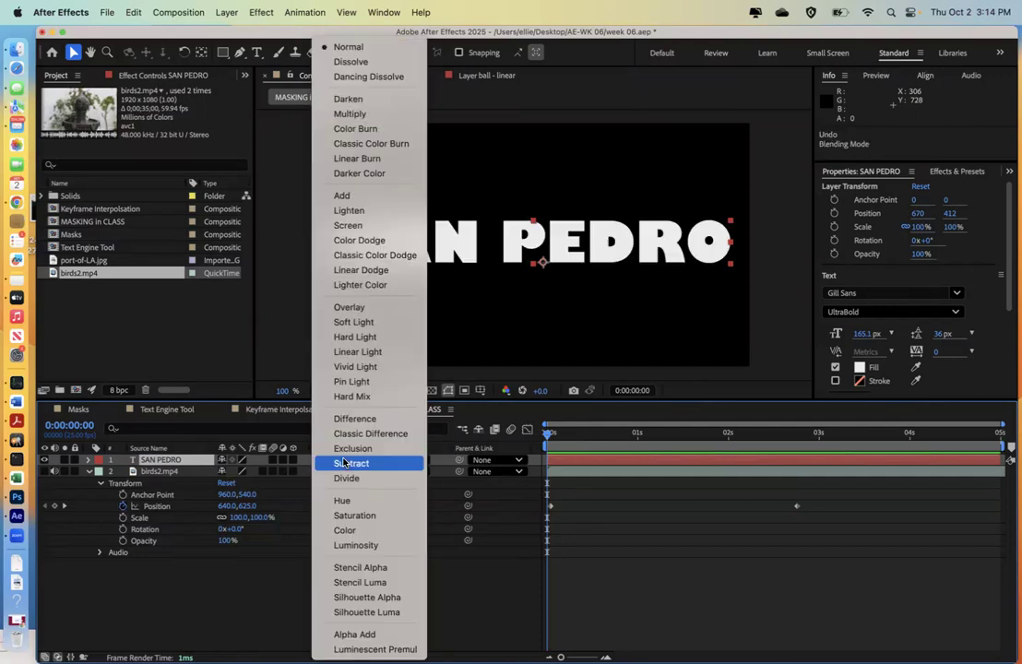
click(361, 585)
key(super+z)
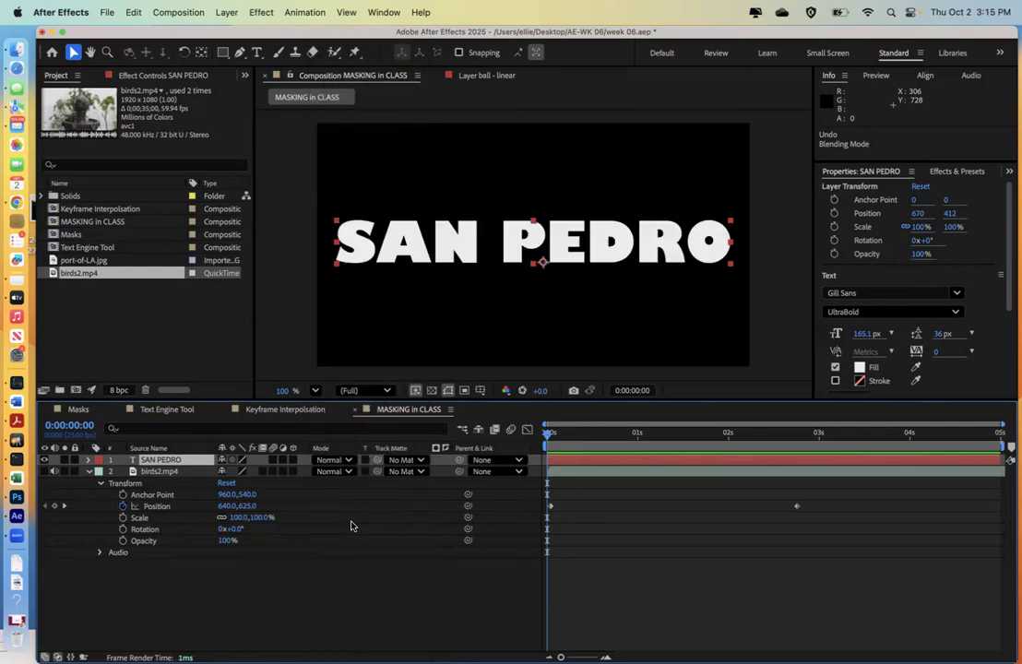
Step: Make the birds2.mp4 layer visible beneath the SAN PEDRO text
click(44, 472)
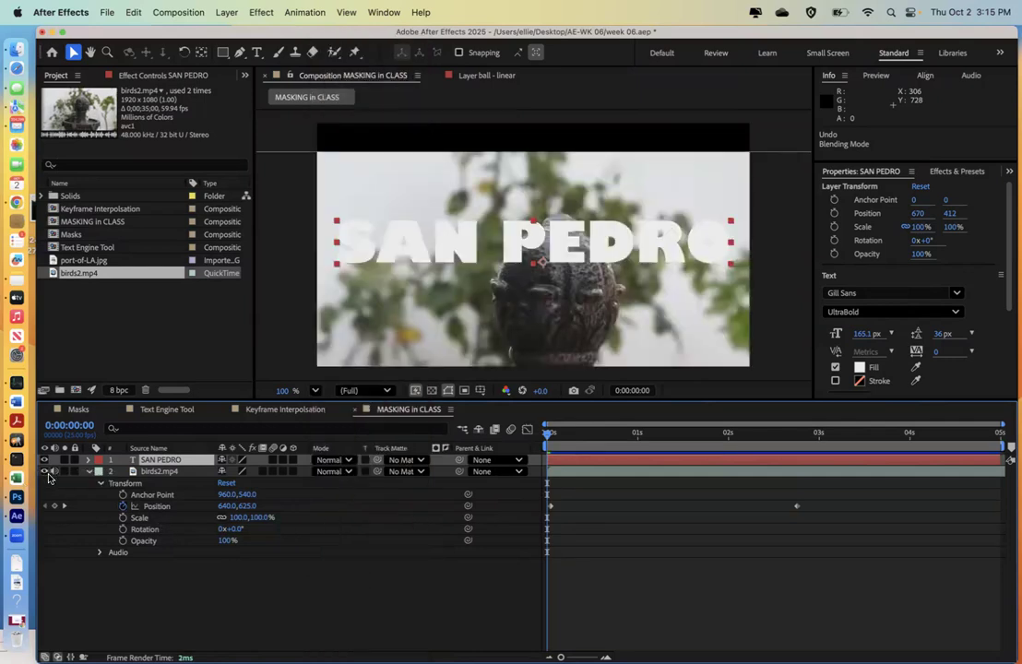
Step: Set the SAN PEDRO text layer's blending mode to Stencil Alpha, trying Stencil Luma for comparison before returning to Stencil Alpha
click(348, 461)
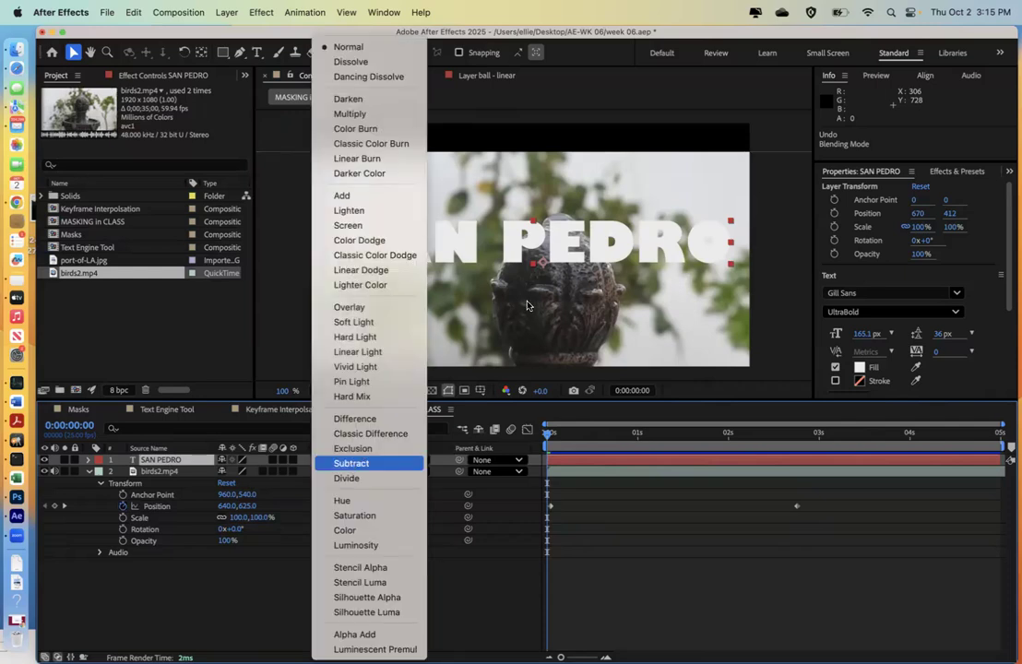
click(360, 568)
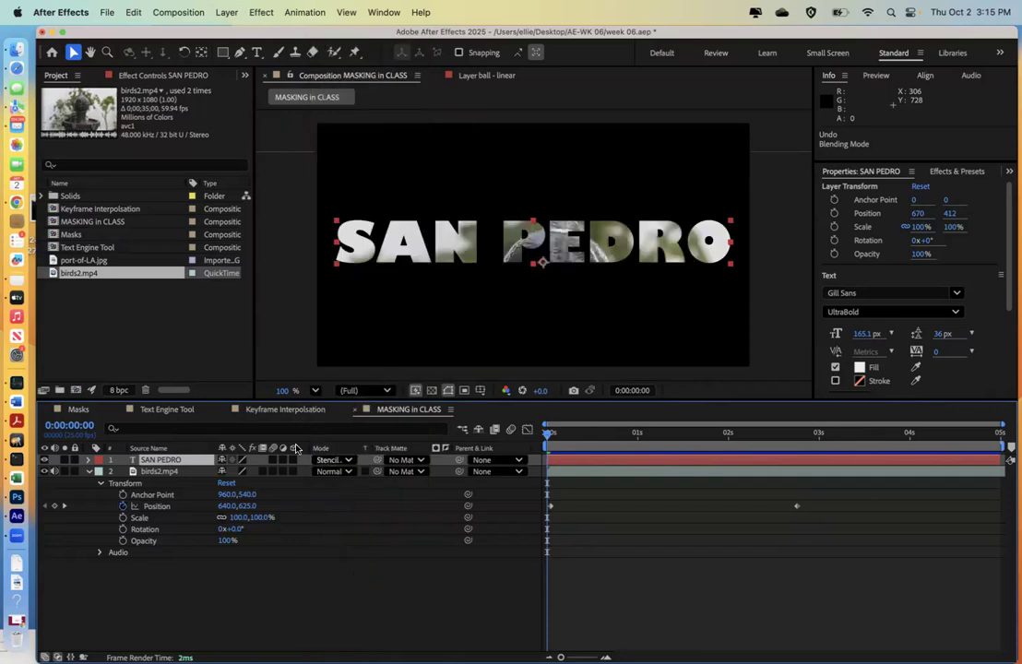
click(347, 464)
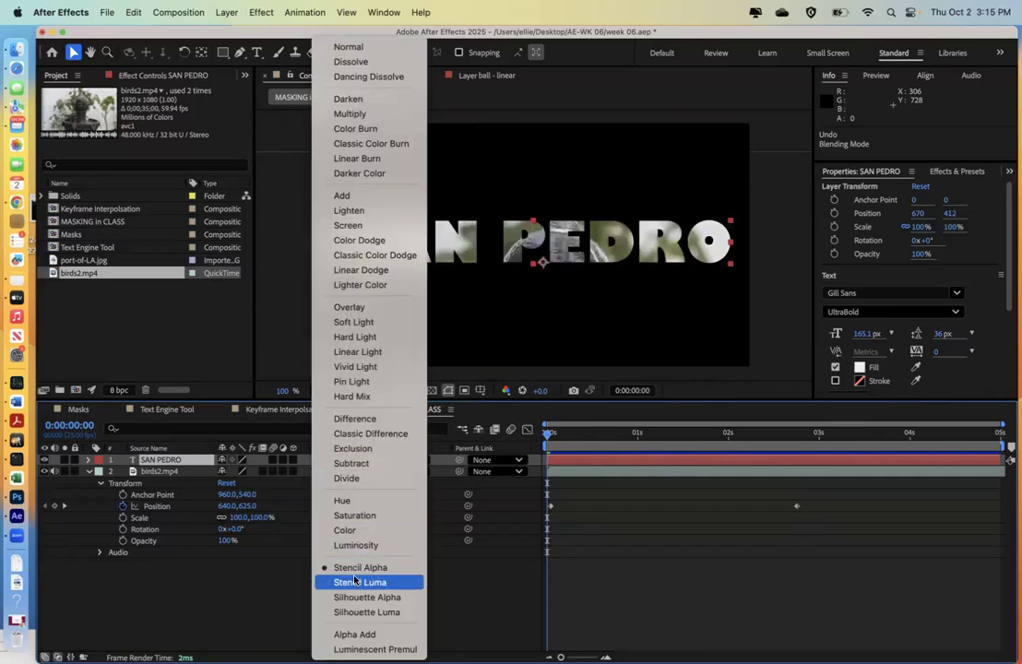
click(354, 569)
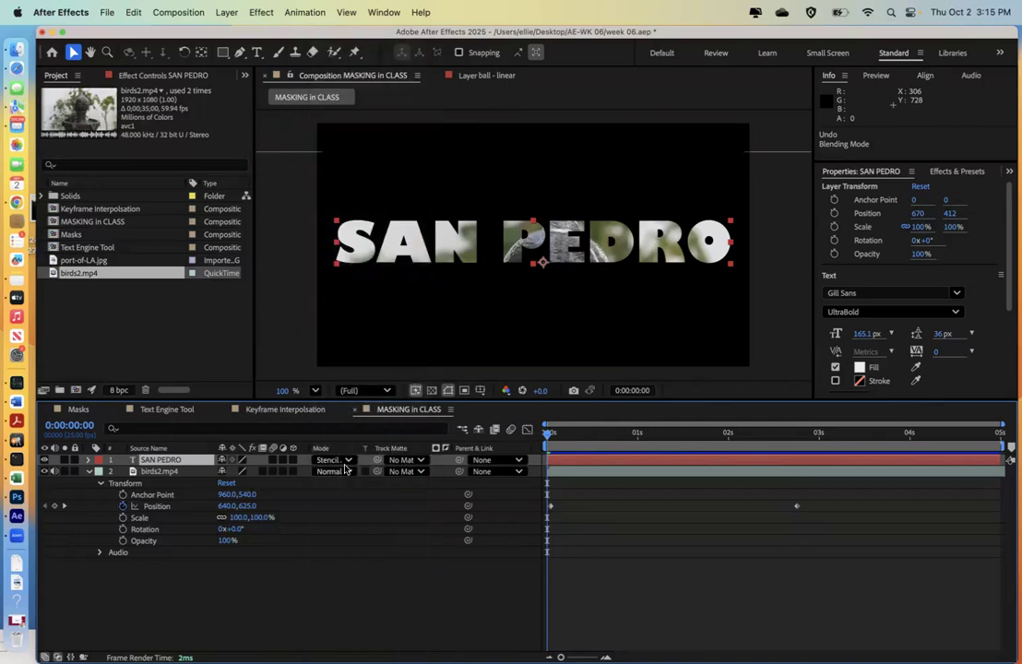
click(347, 461)
click(349, 582)
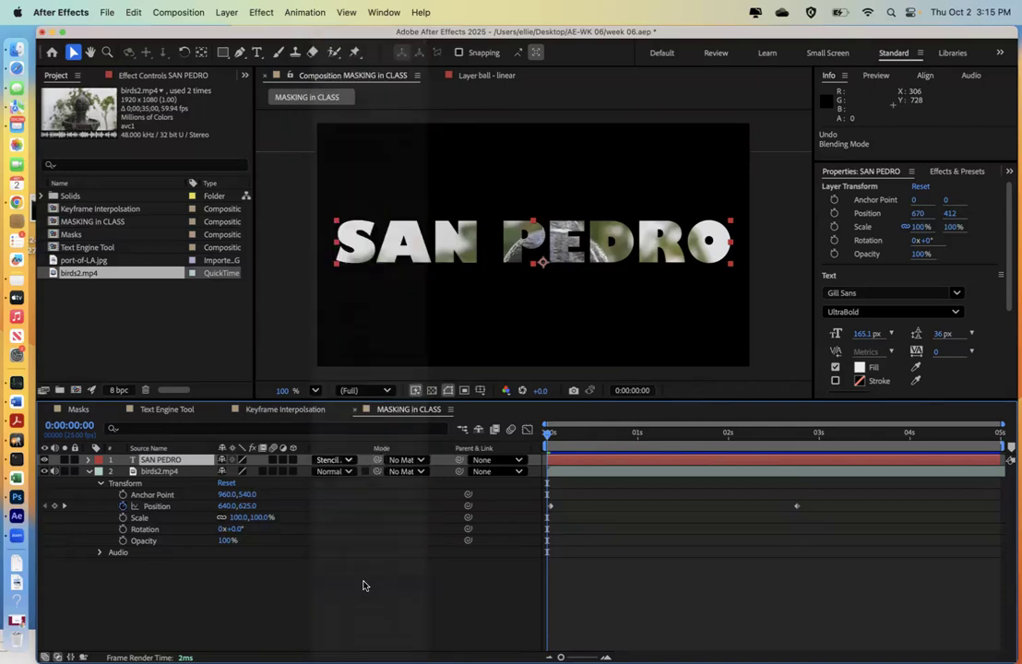
click(348, 463)
click(358, 569)
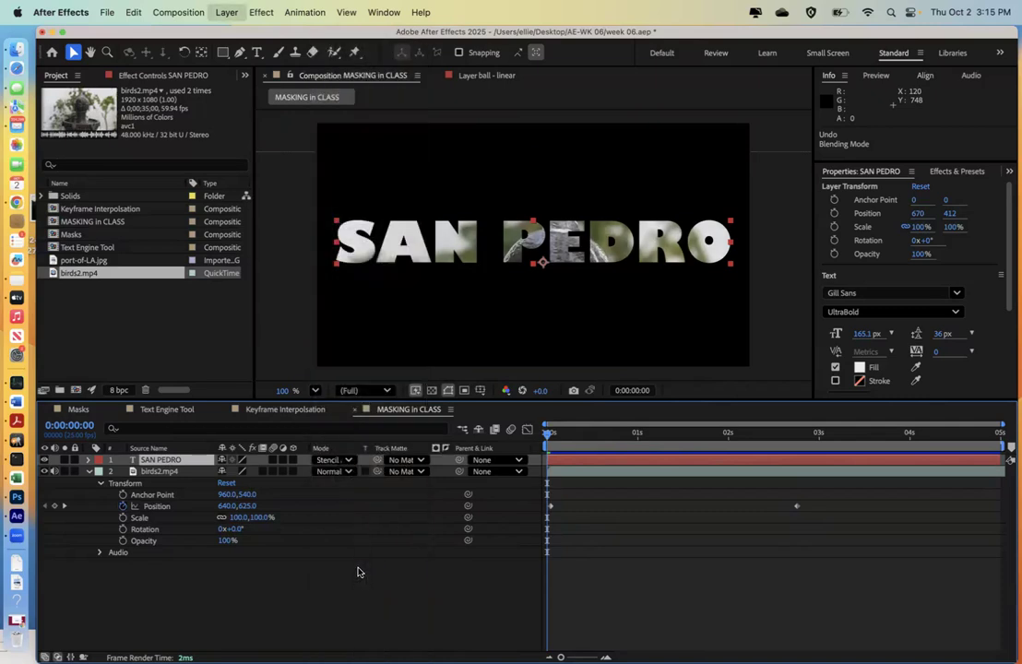
Step: Scrub to 0:00:01:06 and move the last Position keyframe of birds2.mp4 to 0:00:04:06
drag(549, 436, 658, 433)
drag(796, 510, 930, 506)
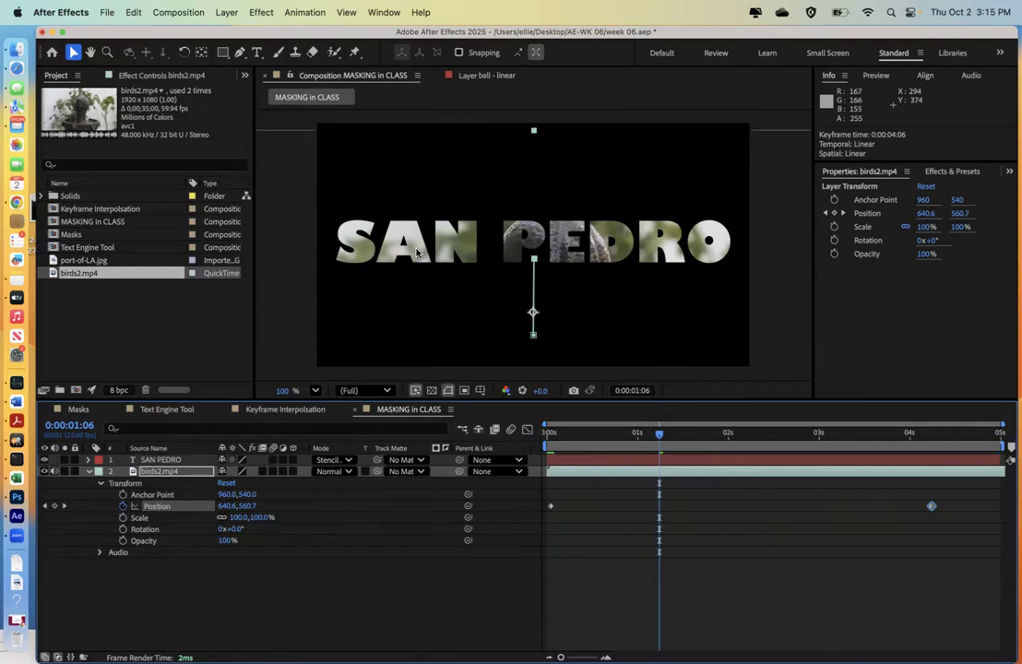
Step: Delete the SAN PEDRO text layer from the MASKING in CLASS composition
click(152, 462)
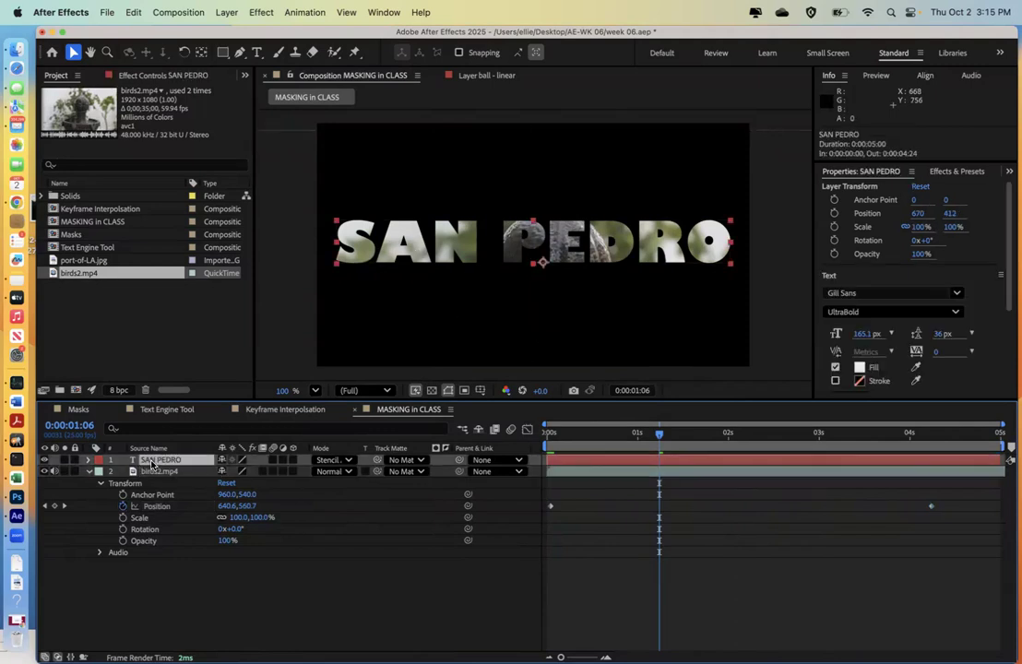
key(Delete)
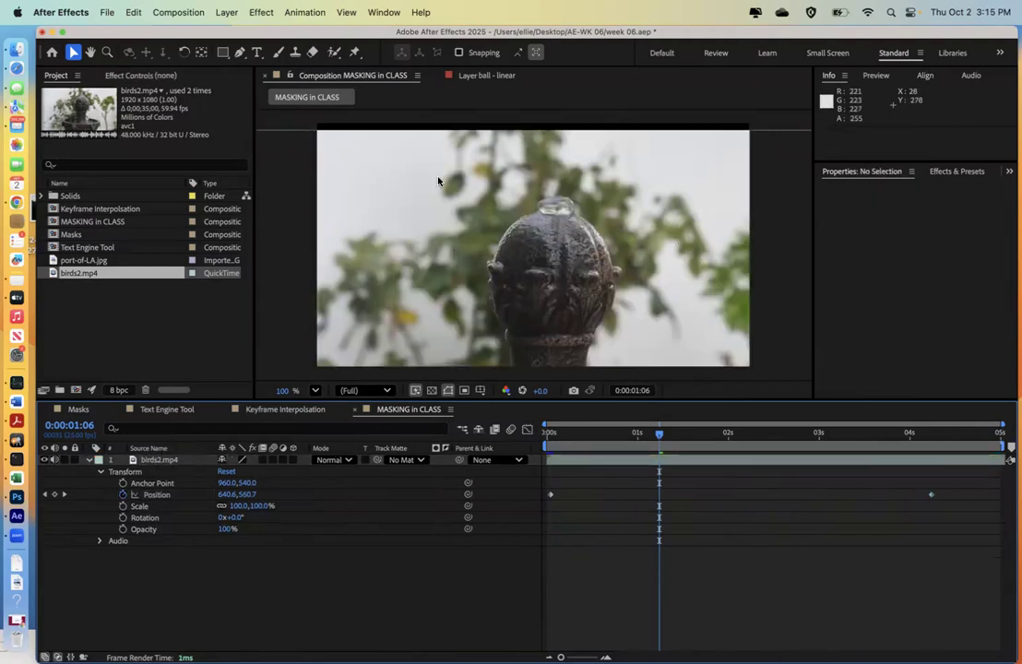
Step: Add a magenta solid of 1280 x 720 px above the birds2.mp4 layer, with the Rectangle tool active
click(223, 52)
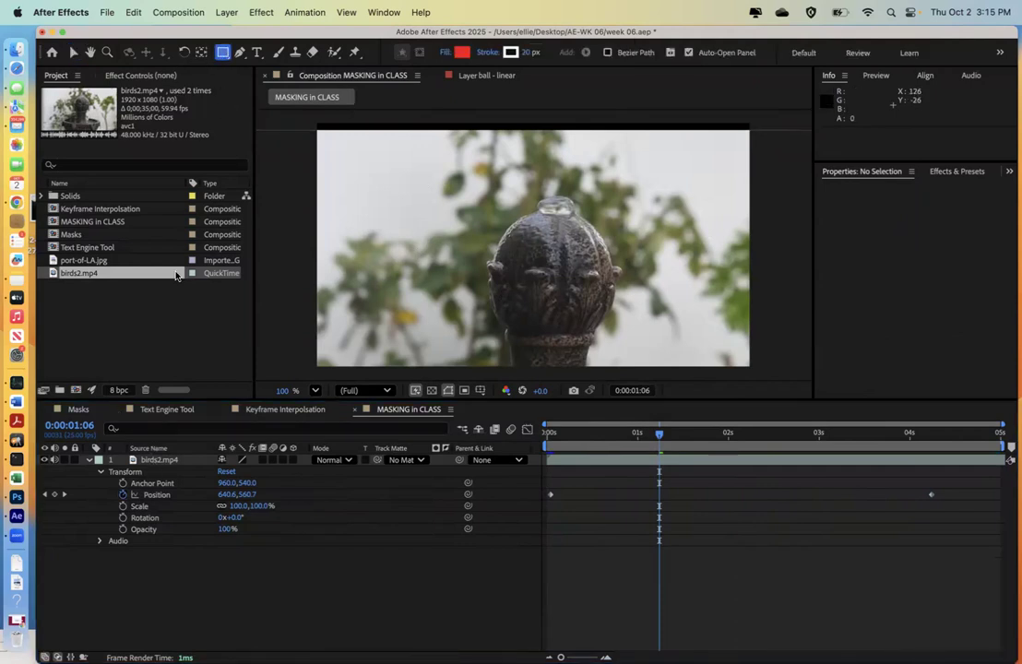
key(super+y)
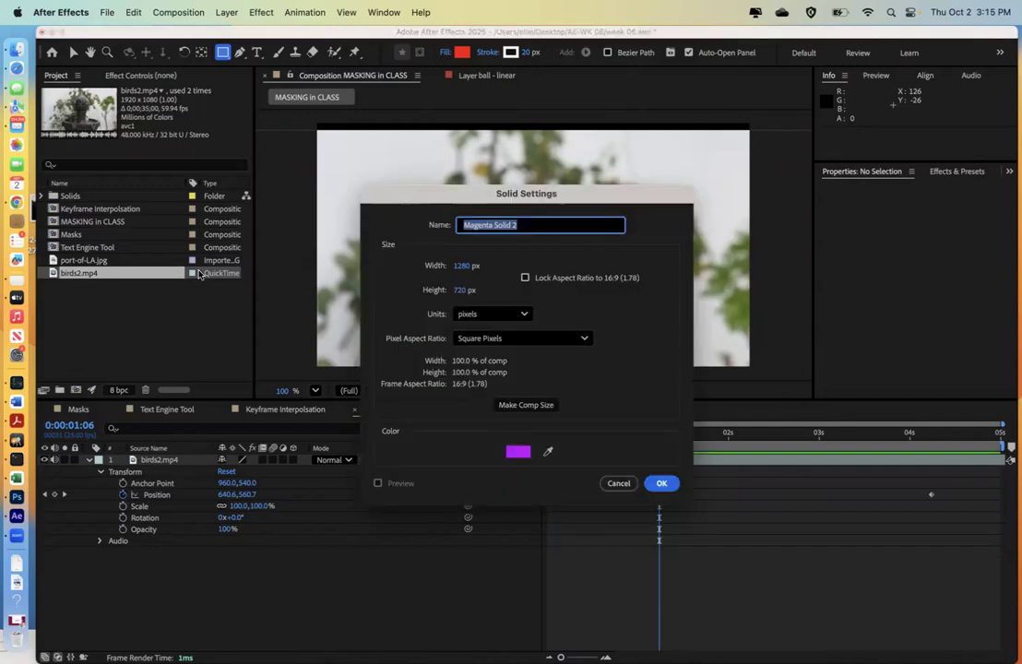
click(657, 485)
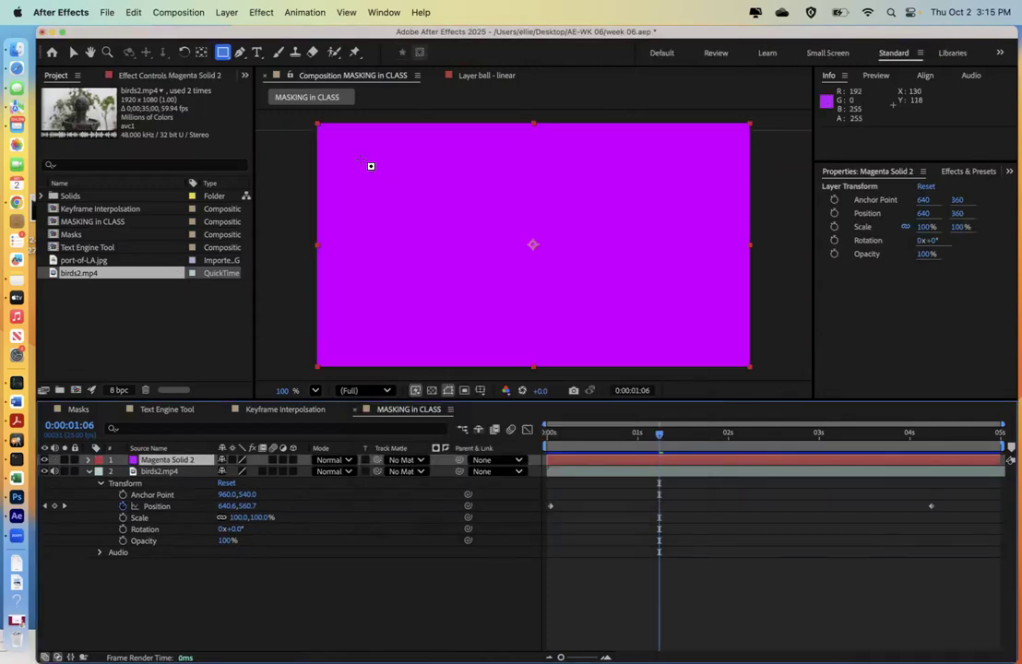
Step: Mask the magenta solid with a tall rectangle about 307 px wide over the left half and set the layer's blending mode to Stencil Alpha
mouse_move(369, 141)
mouse_down()
mouse_move(458, 334)
mouse_move(507, 397)
mouse_up()
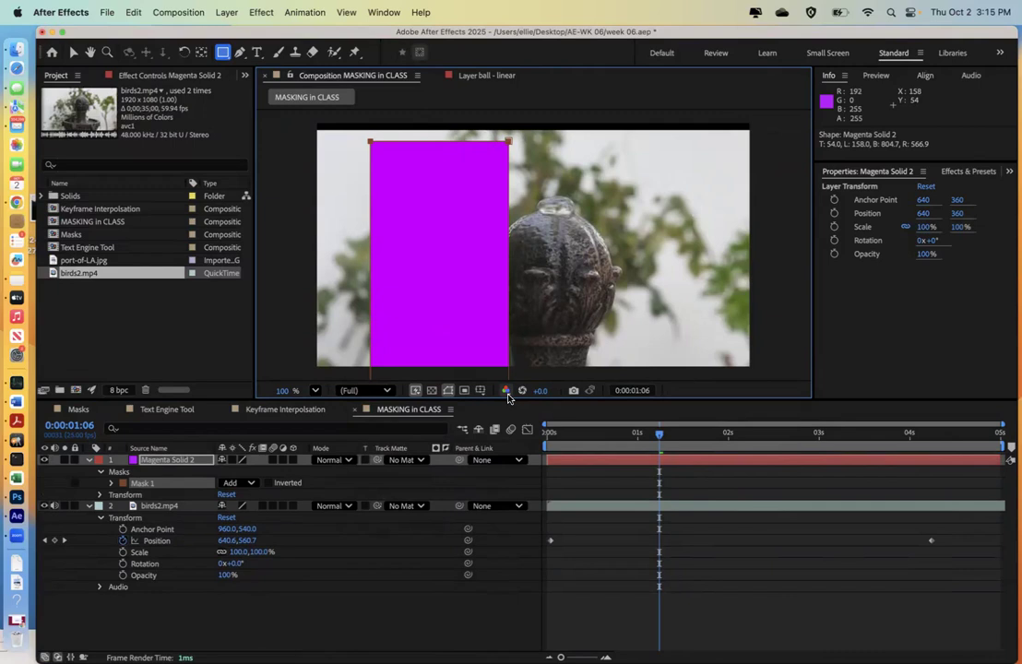
key(super+z)
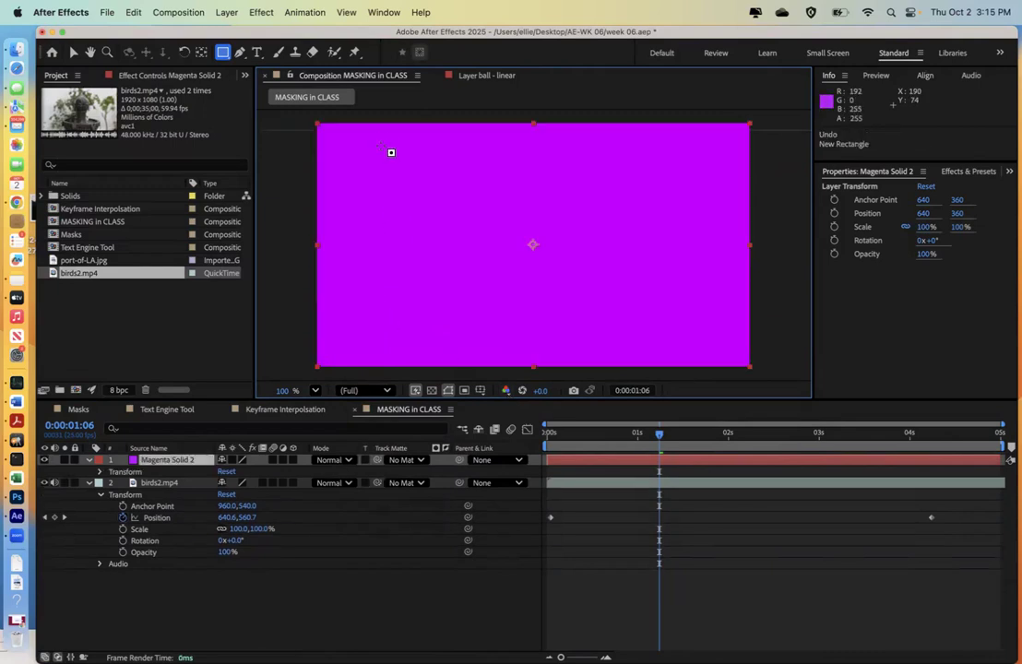
drag(382, 125, 484, 397)
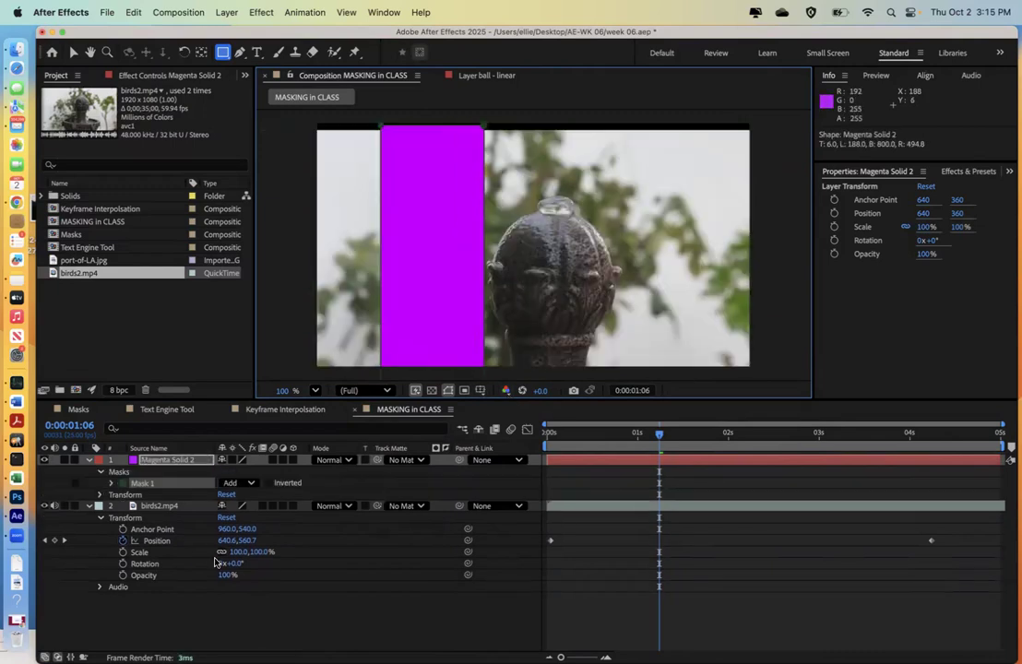
click(332, 461)
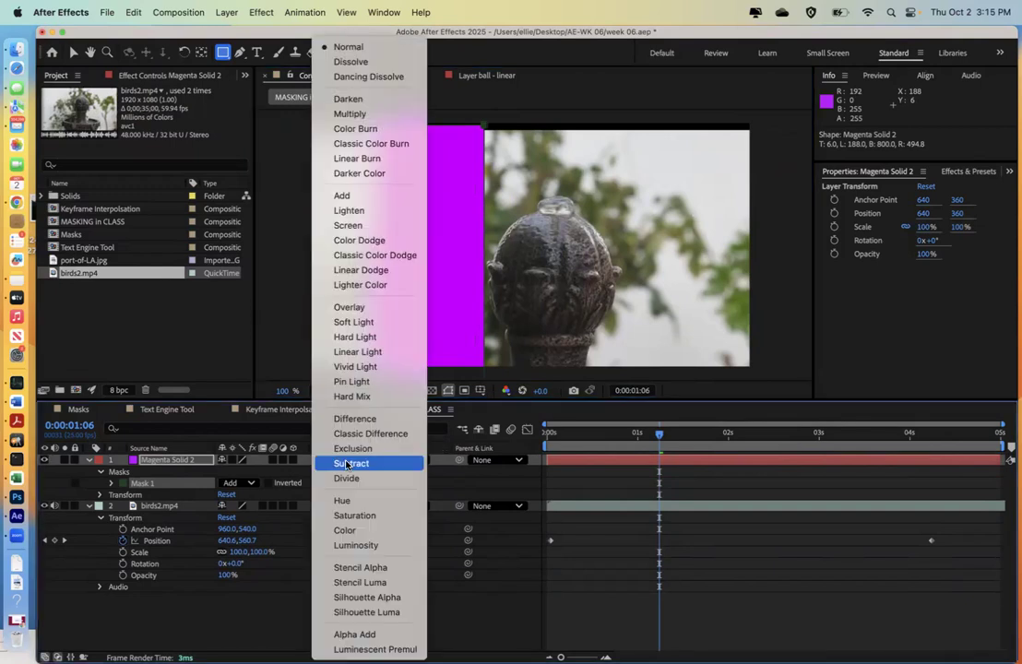
click(348, 568)
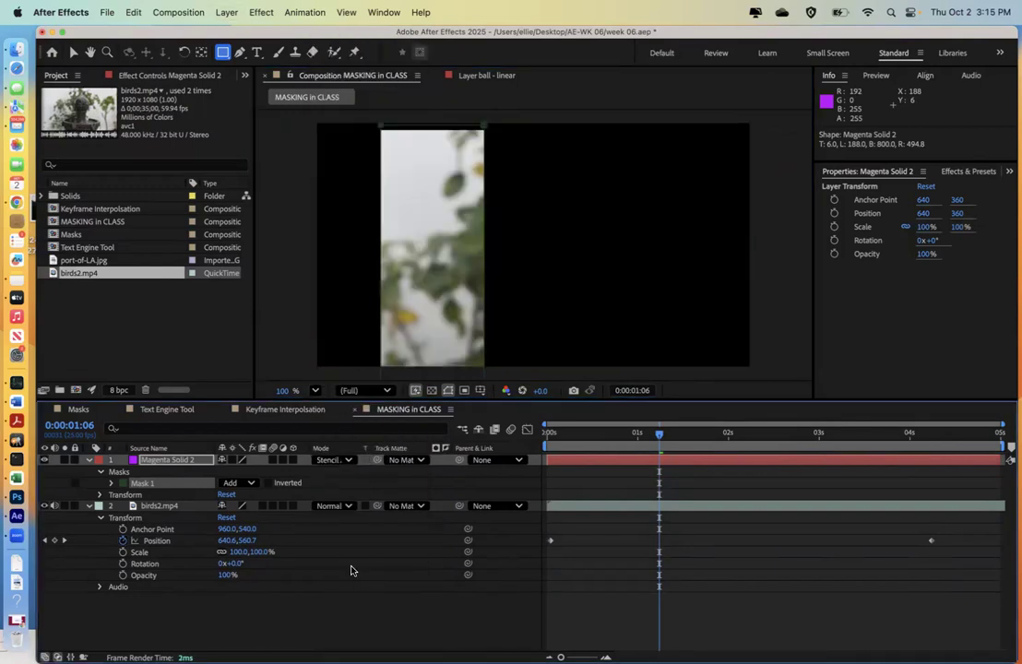
Step: Start keyframing Mask Expansion on Mask 1 and move its keyframe to 0:00:00:02
click(111, 484)
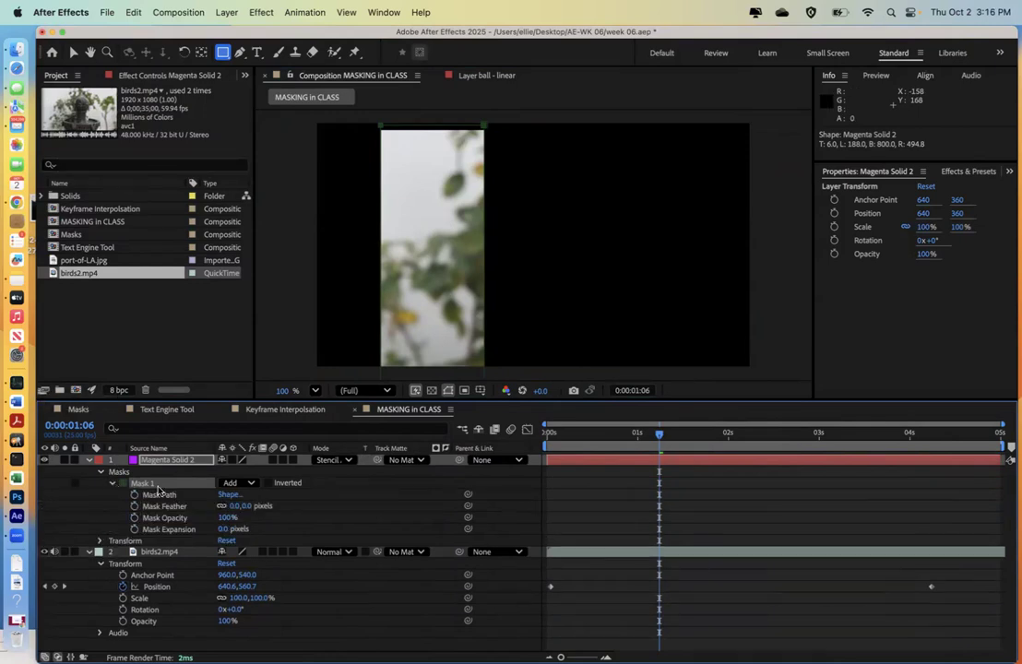
click(134, 529)
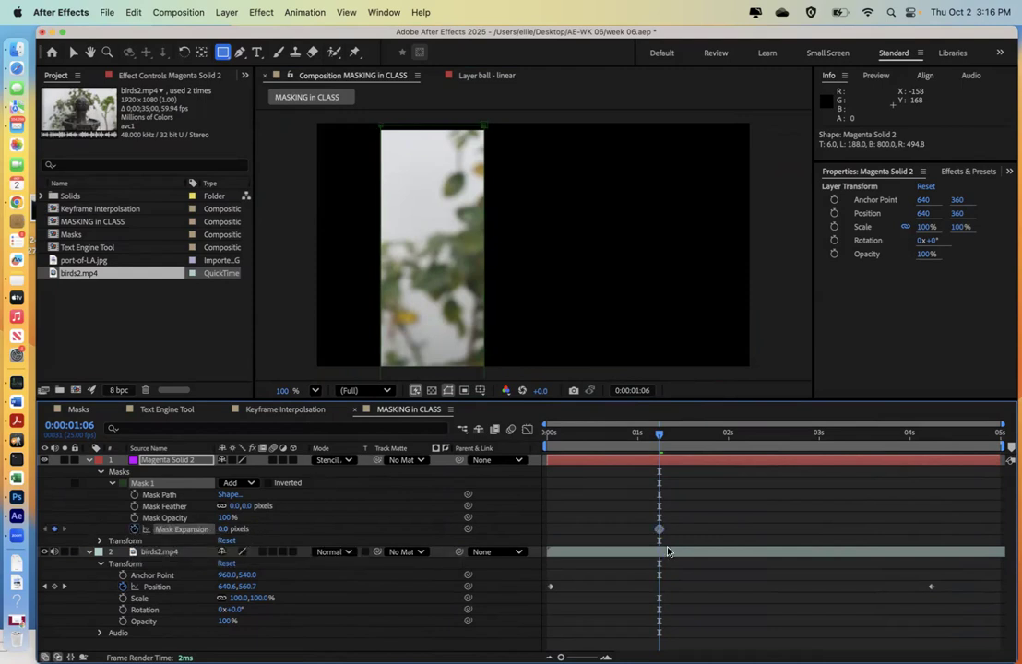
drag(659, 529, 555, 530)
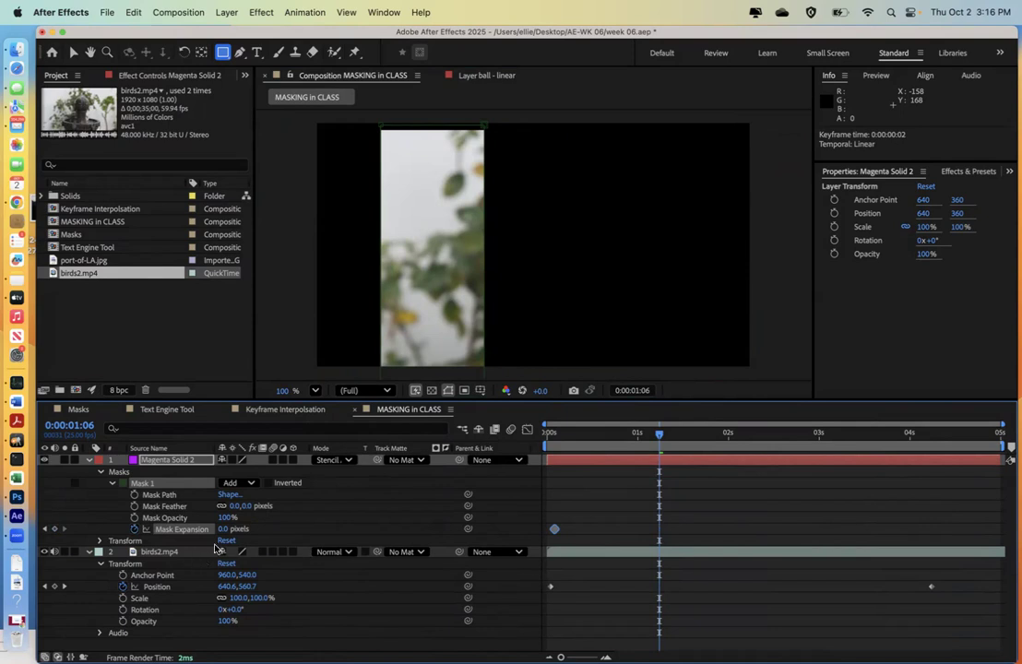
Step: Set Mask Expansion to 646 pixels at 0:00:01:06, preview the animation, and scrub back to 0:00:00:09
drag(223, 529, 713, 588)
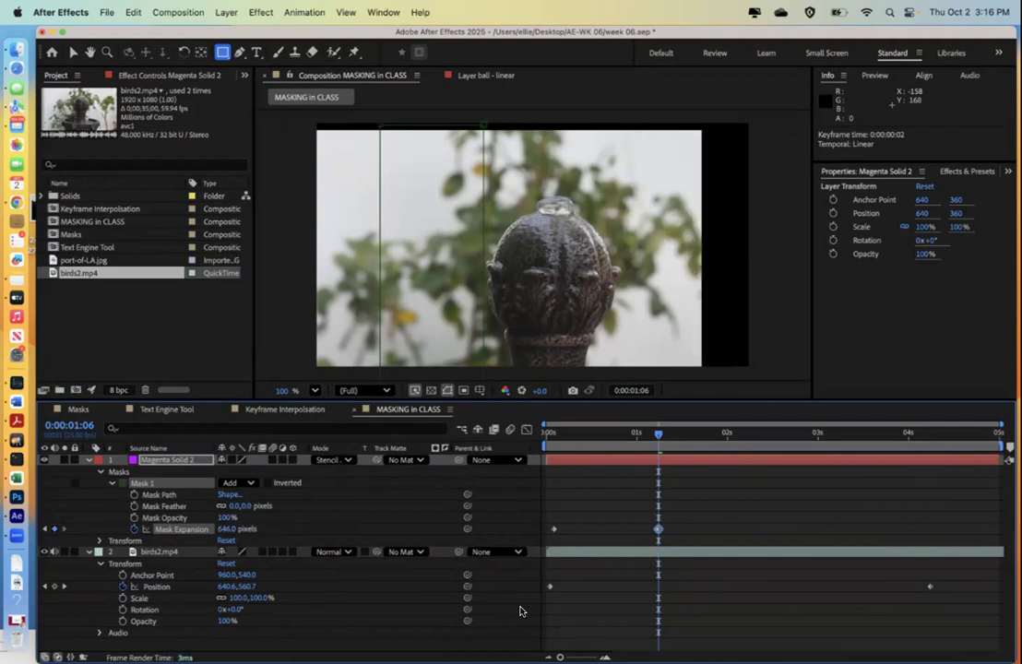
key(space)
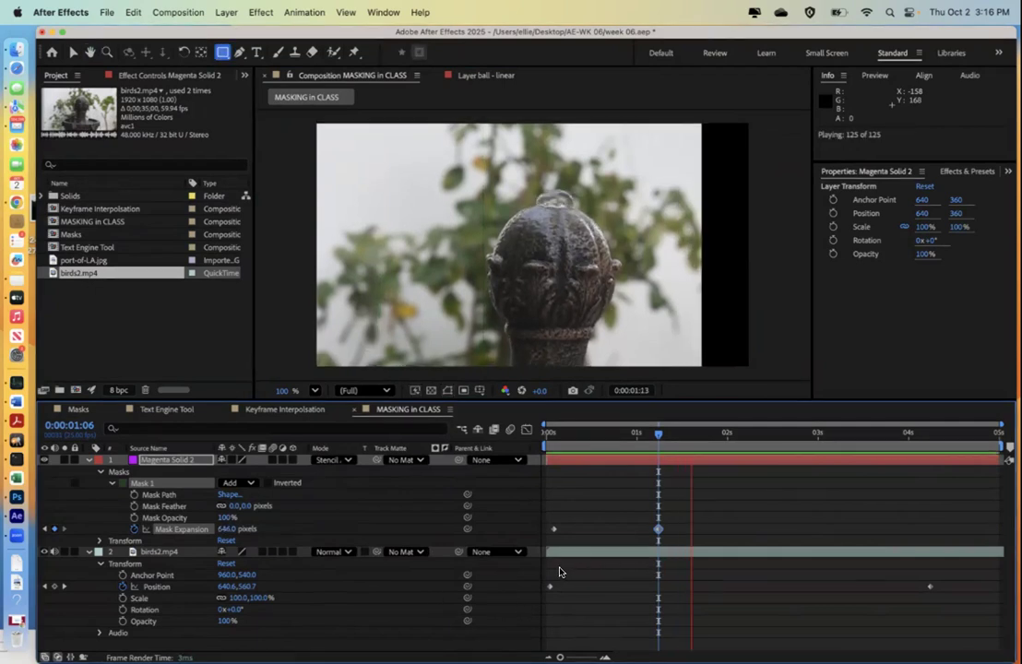
key(space)
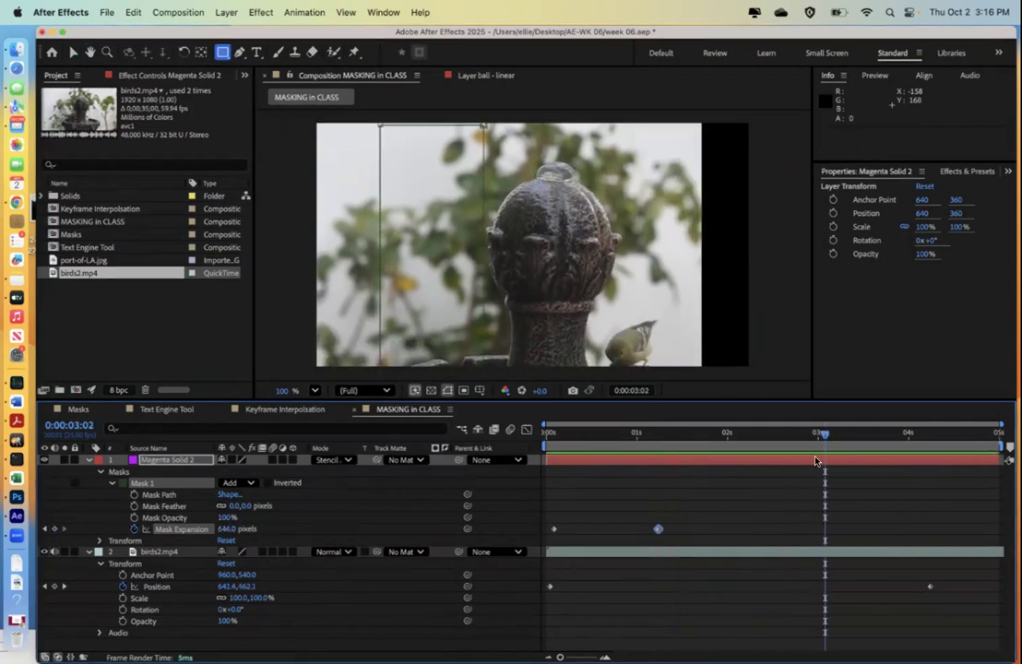
drag(732, 434, 579, 466)
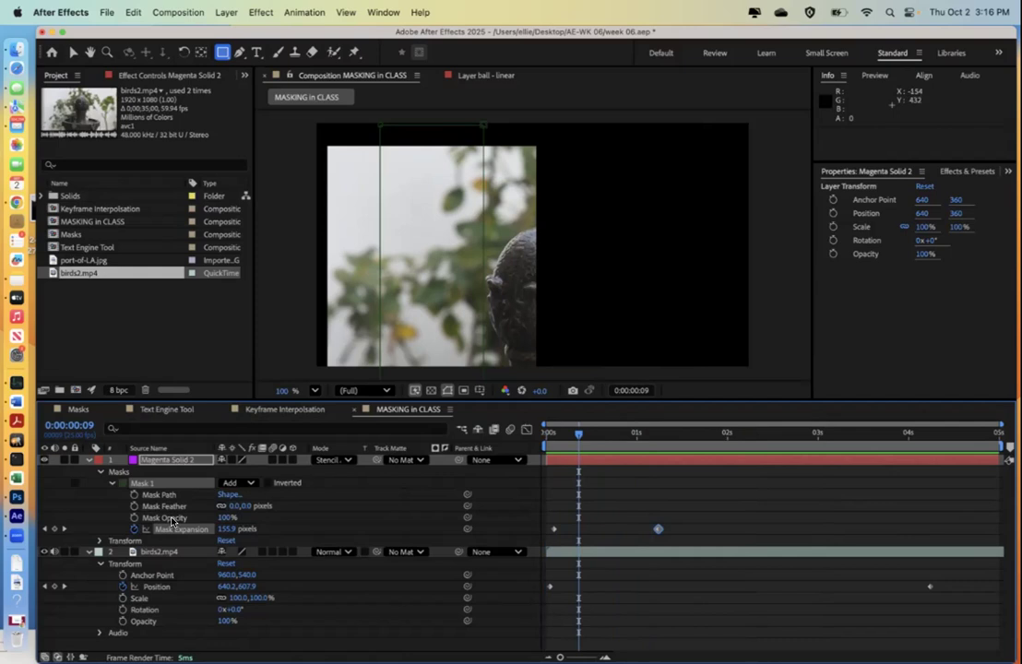
Step: Hide and show the magenta solid and the birds2.mp4 layer in turn to compare their roles in the stencil
click(44, 461)
click(44, 461)
click(44, 551)
click(43, 552)
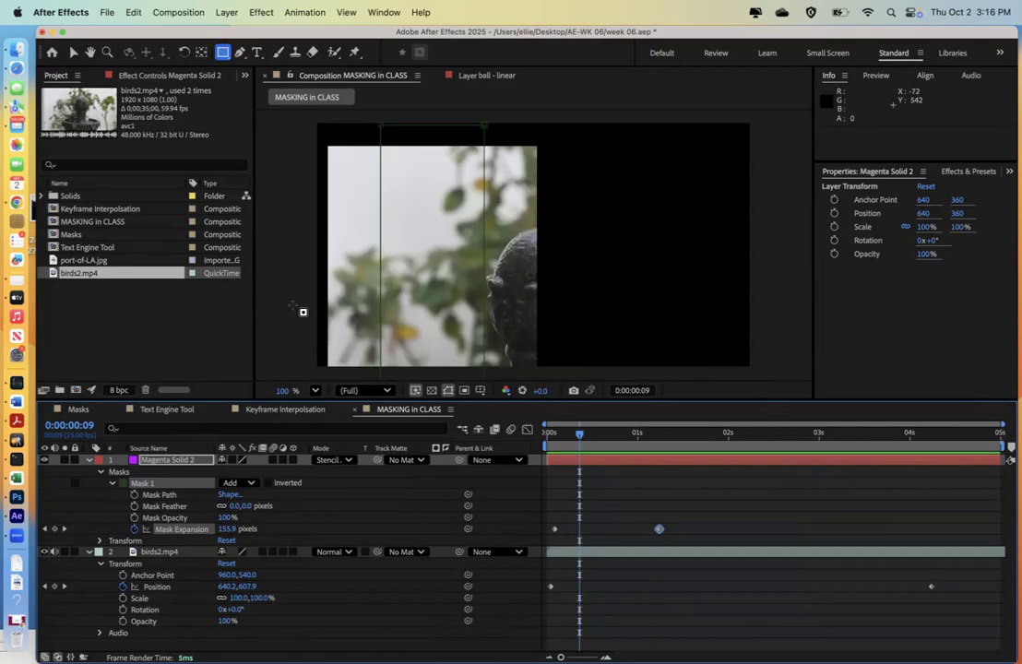
Step: Select the magenta solid with the Selection tool and undo the mask expansion change
click(73, 53)
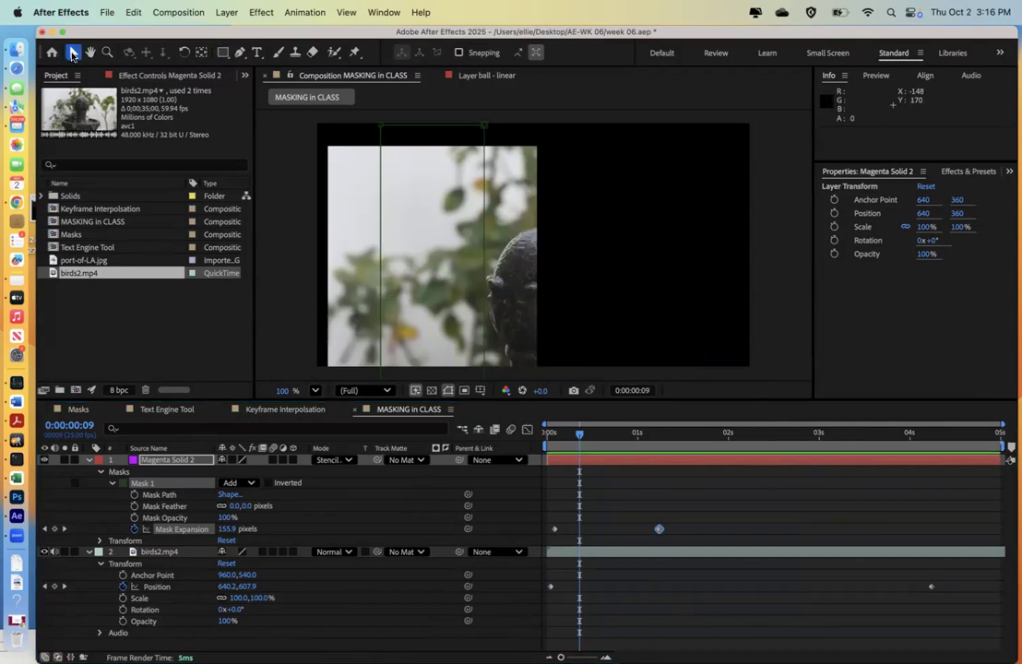
click(395, 212)
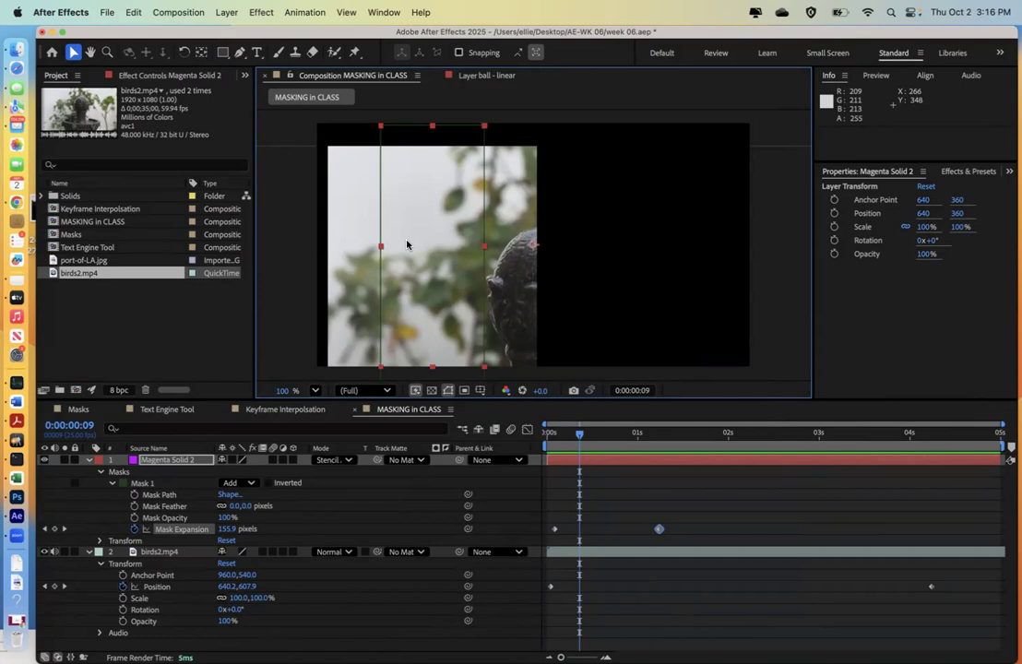
key(super+z)
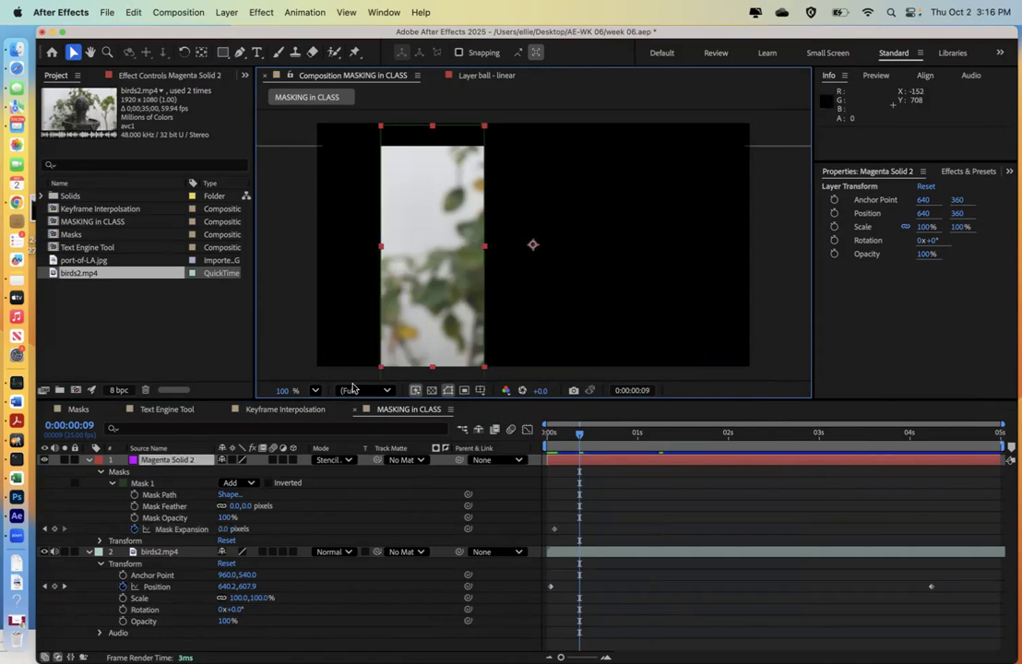
Step: At 0:00:00:20, move the magenta solid to the left, to about position 416, 356
click(591, 449)
drag(590, 449, 618, 452)
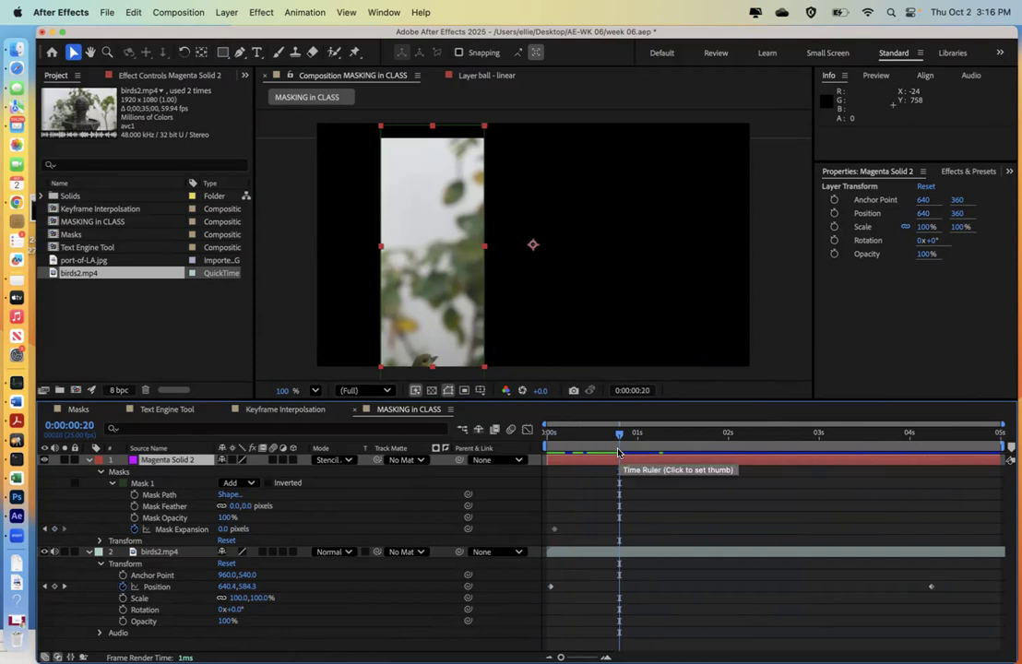
drag(432, 341, 355, 335)
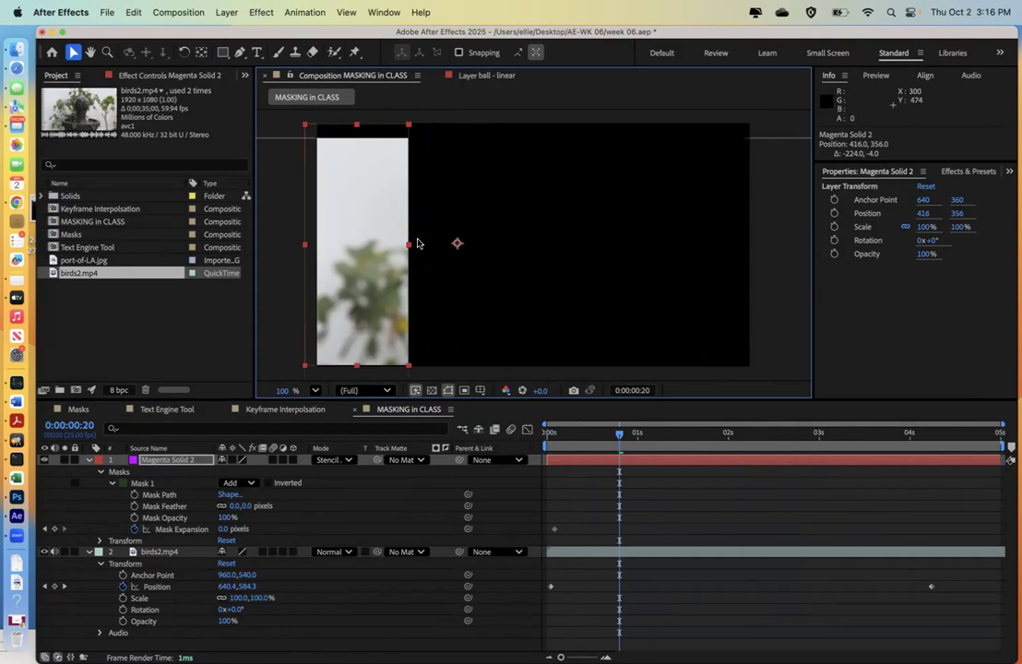
Step: Try to reshape the solid's mask by moving its edge, and undo the path edit
drag(412, 244, 423, 244)
drag(557, 259, 568, 289)
key(super+z)
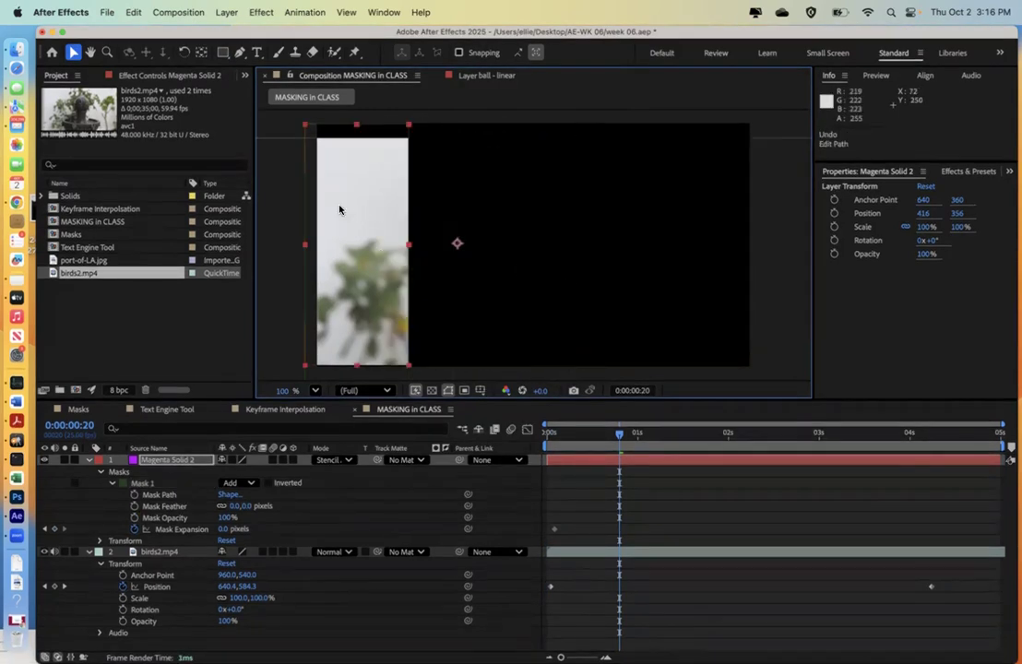
Step: Switch to the Canvas Week 06 page in Safari and open the Adding Masks and Trackmatts into AE video tutorial
drag(143, 33, 131, 7)
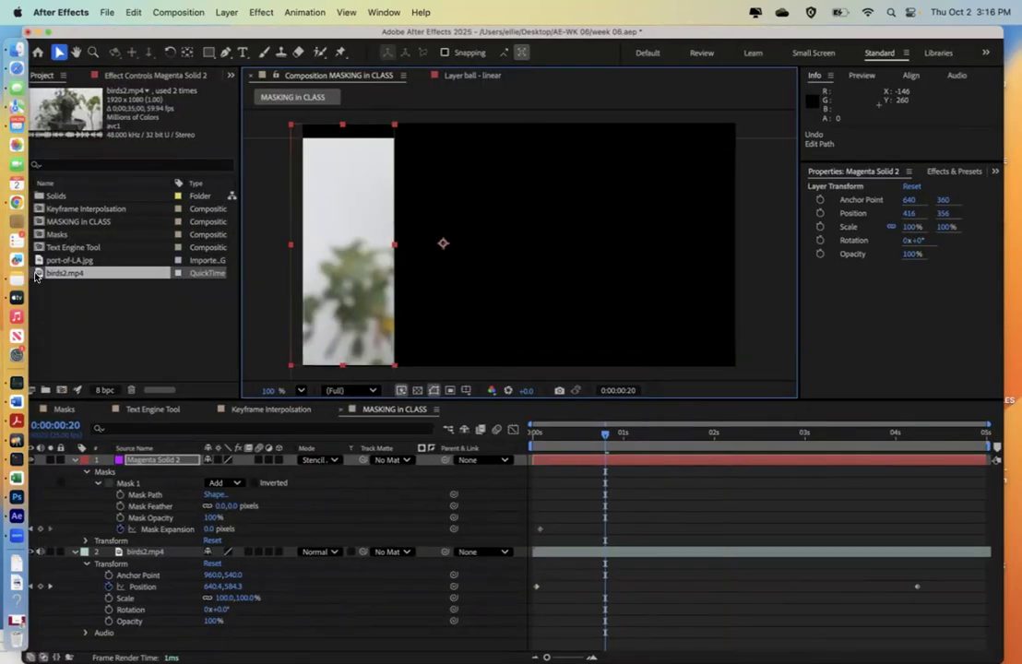
drag(251, 30, 415, 23)
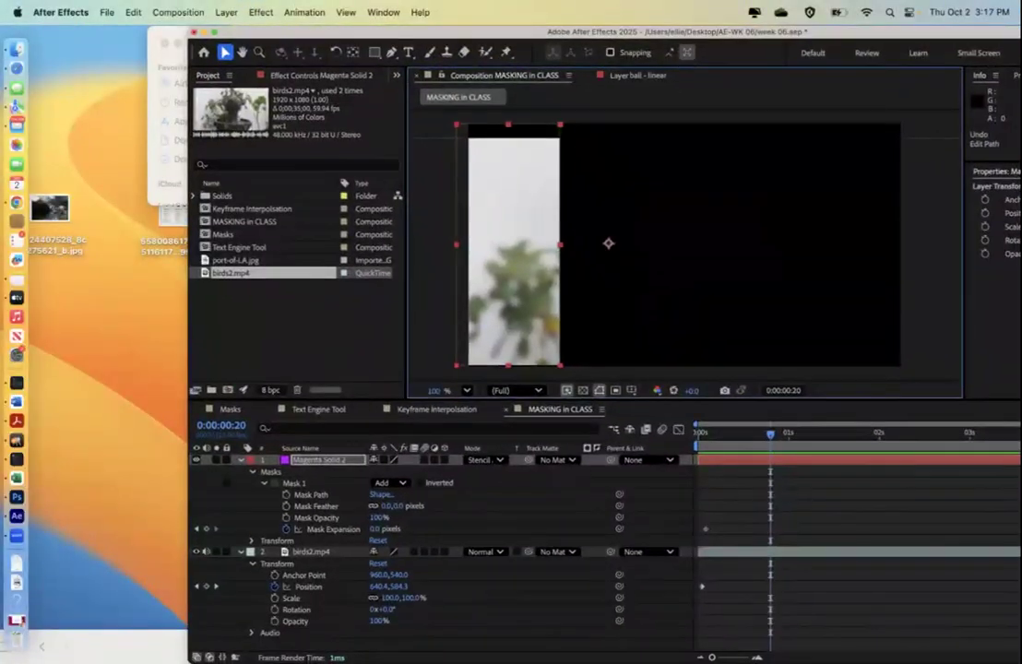
drag(99, 645, 221, 47)
scroll(330, 262, up, 15)
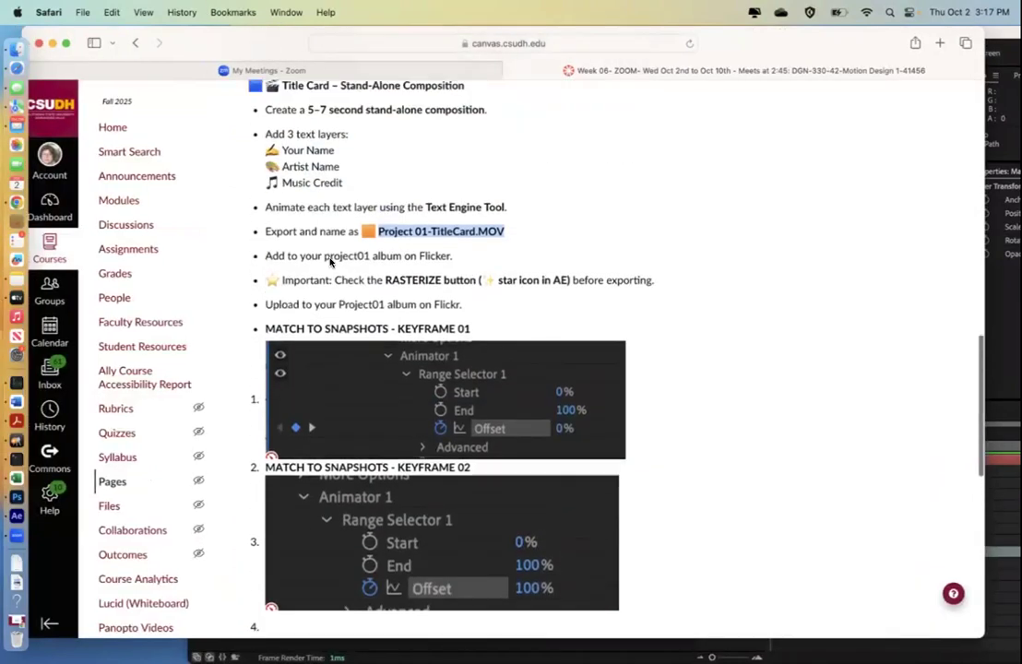
scroll(330, 262, up, 3)
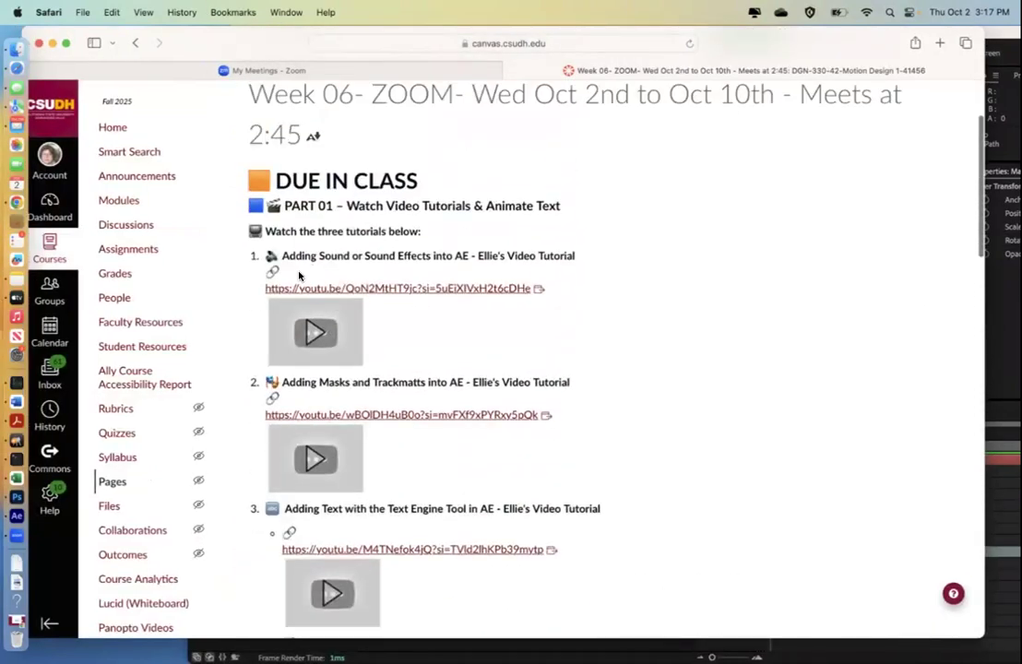
click(326, 416)
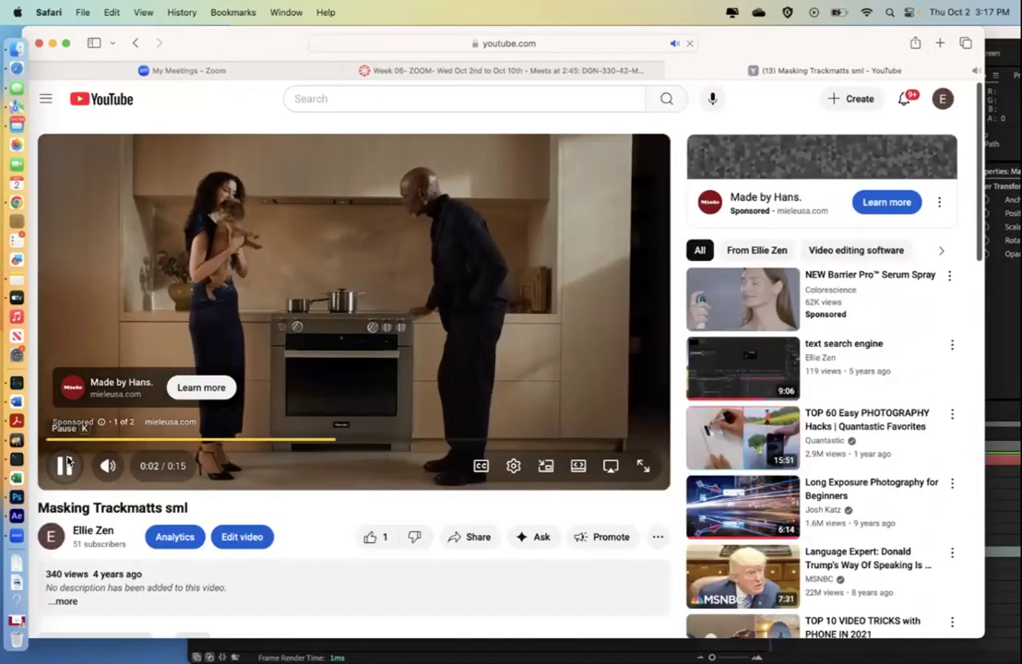
Step: Mute the advertisement, skip it, and restore the sound for the tutorial video
key(XF86AudioMute)
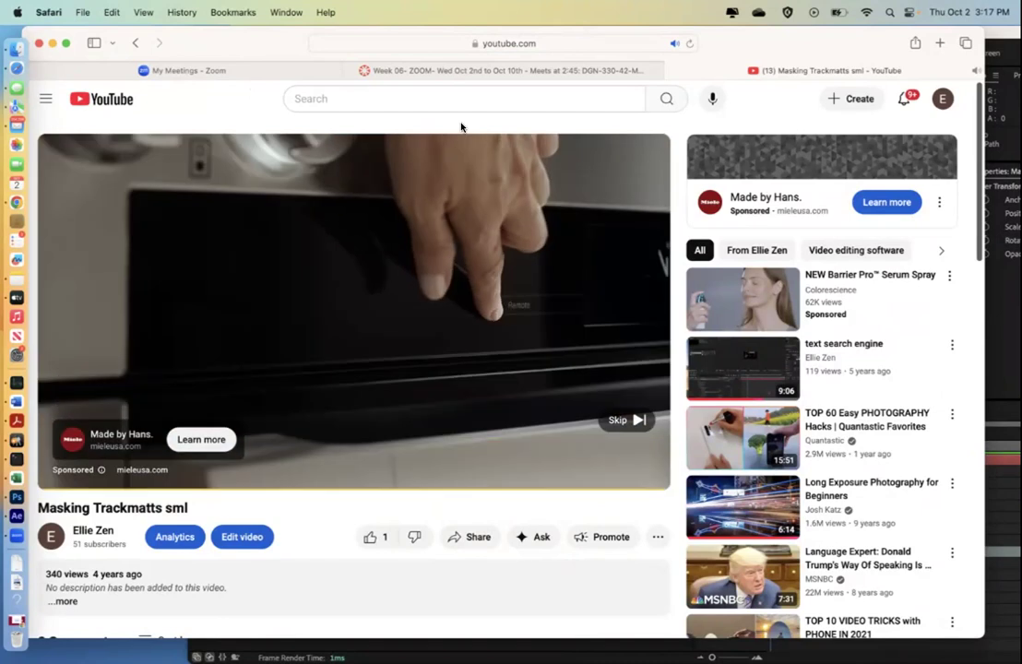
click(626, 419)
key(XF86AudioRaiseVolume)
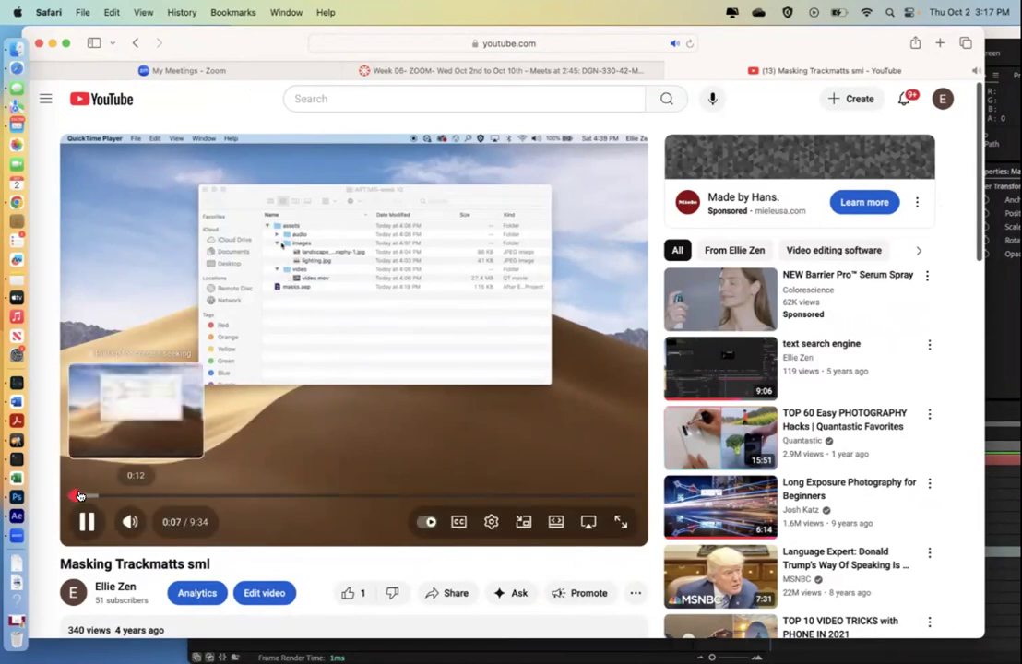
Step: Skim the Masking Trackmatts tutorial through the rectangle mask and NORWAY text sections, and pause it at about 7:28
click(83, 496)
drag(83, 496, 239, 496)
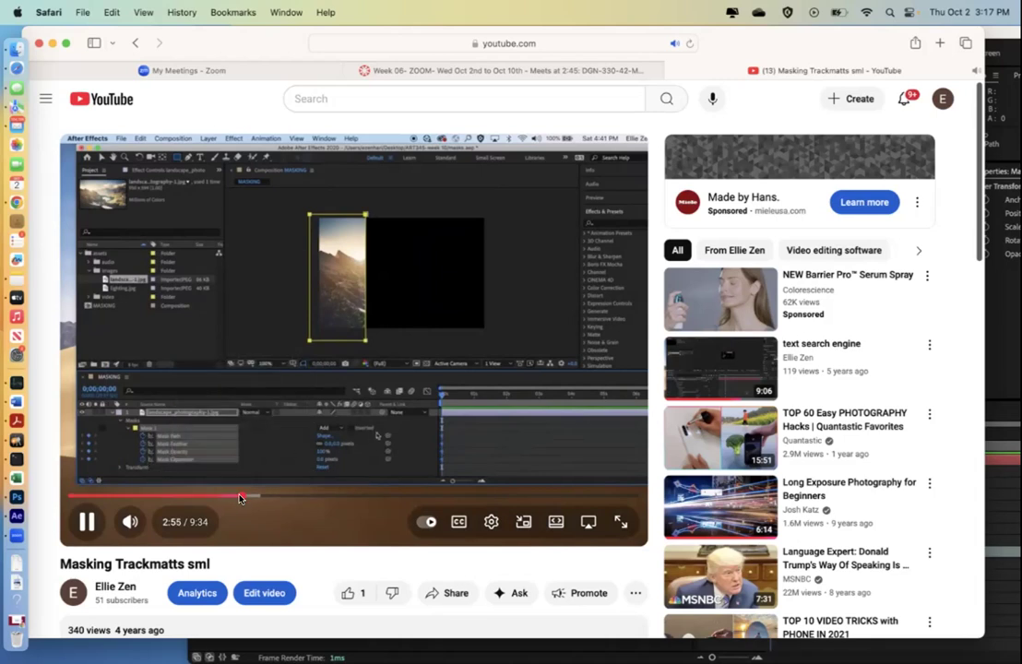
drag(239, 496, 364, 496)
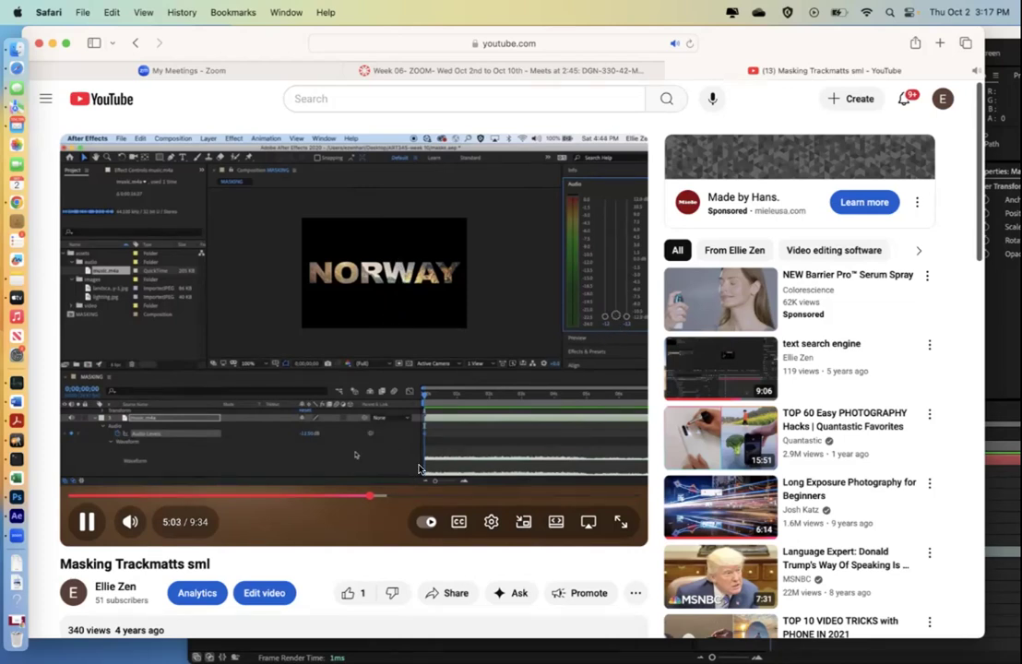
drag(369, 497, 506, 497)
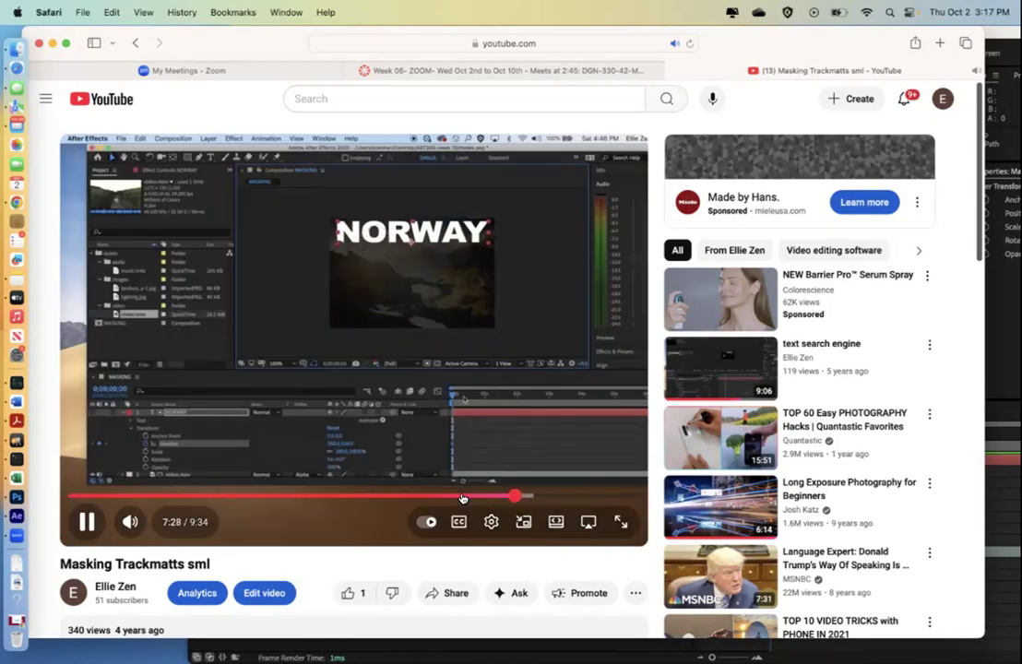
click(88, 525)
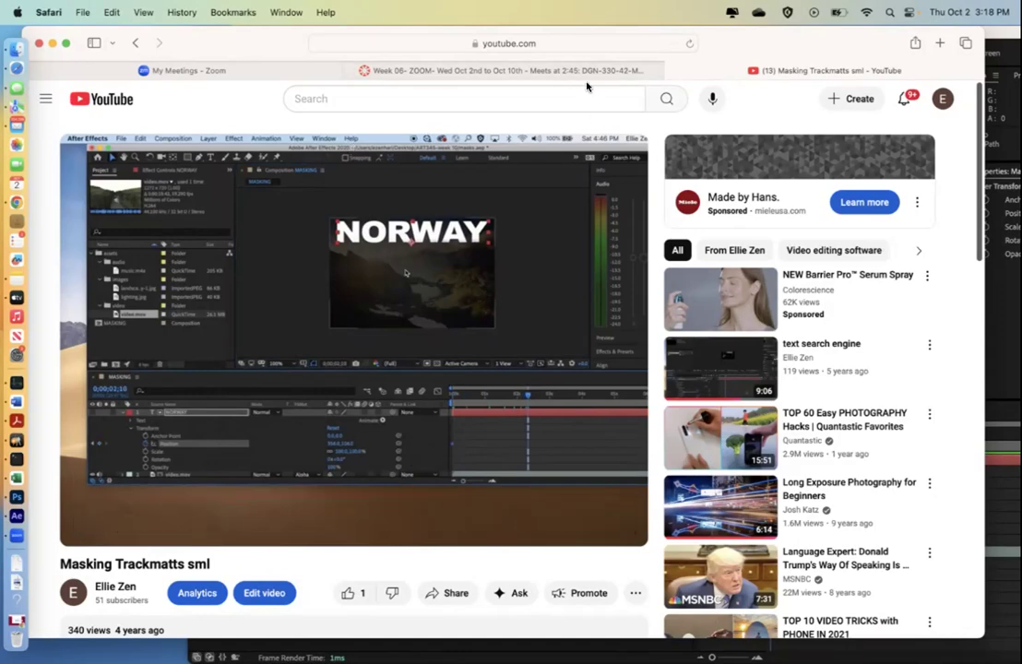
Step: Return to After Effects, restore its window position, and open the Masks composition
drag(837, 38, 720, 476)
drag(431, 30, 279, 7)
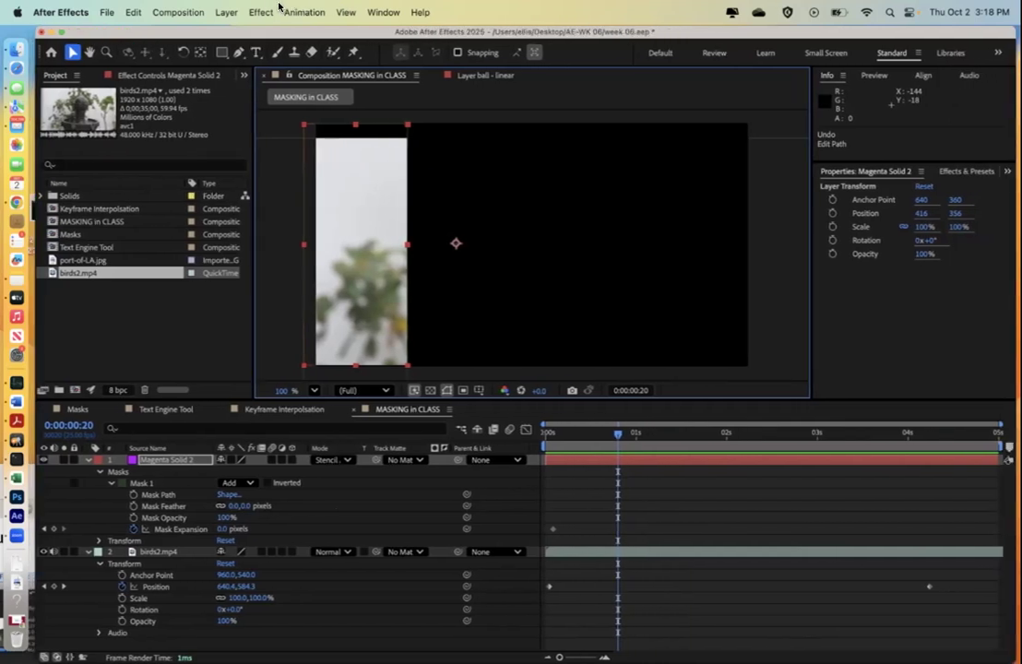
double_click(52, 236)
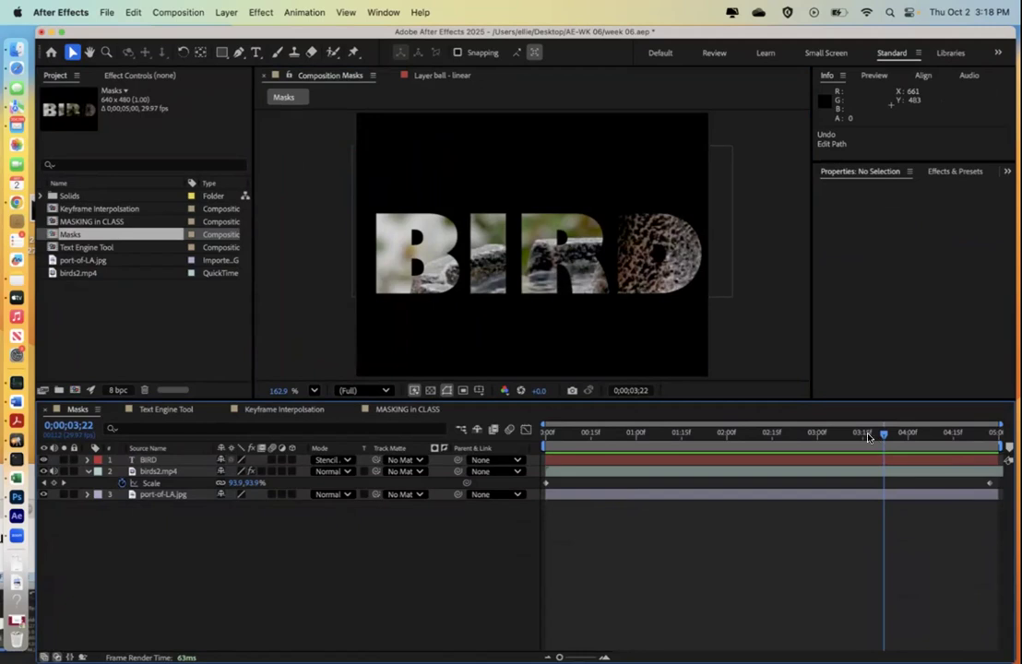
Step: Return to the start of the Masks composition, delete its port-of-LA.jpg layer, and save the project
key(Home)
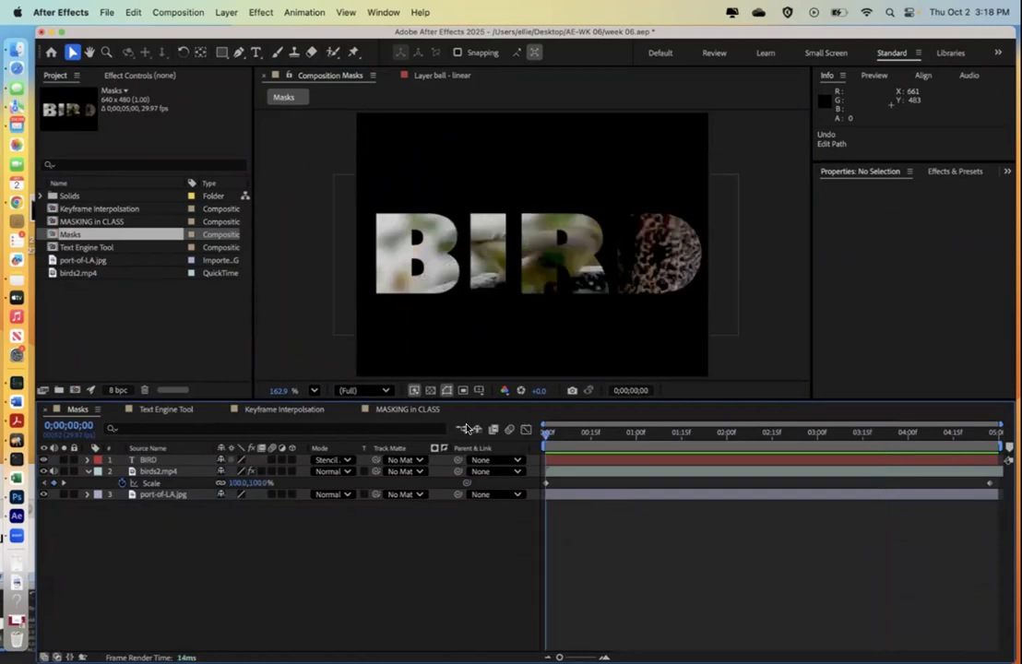
click(43, 461)
click(44, 460)
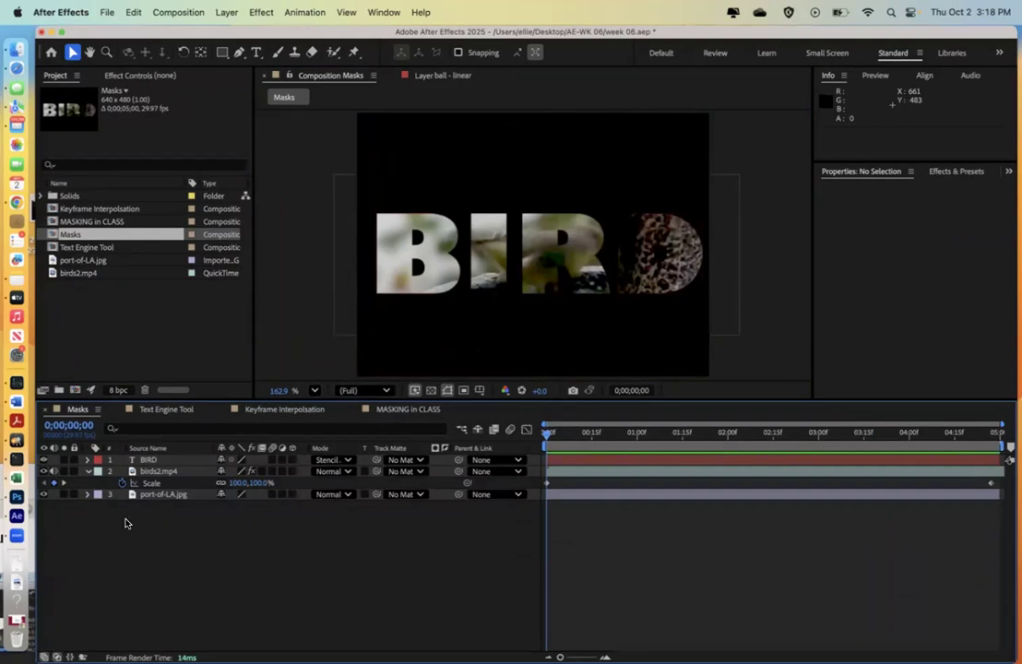
click(167, 496)
key(Delete)
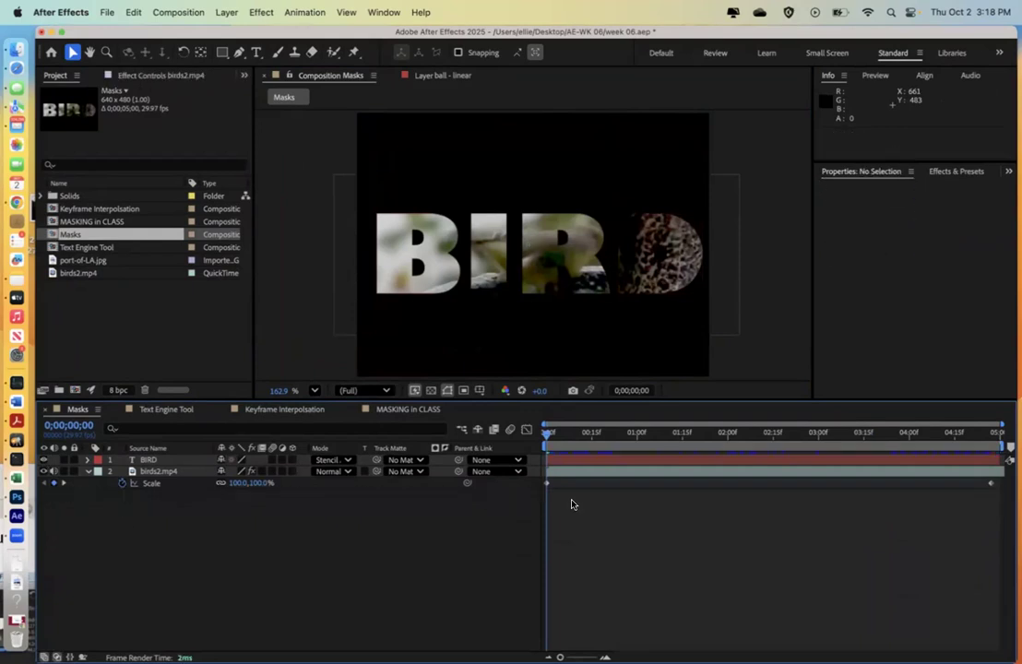
key(super+s)
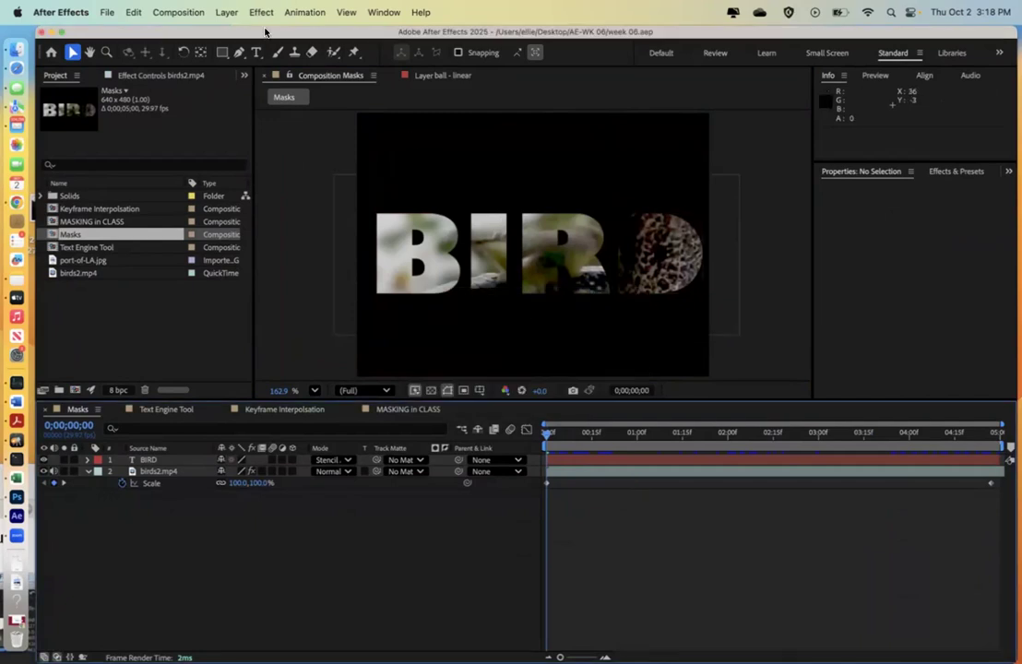
drag(265, 32, 406, 66)
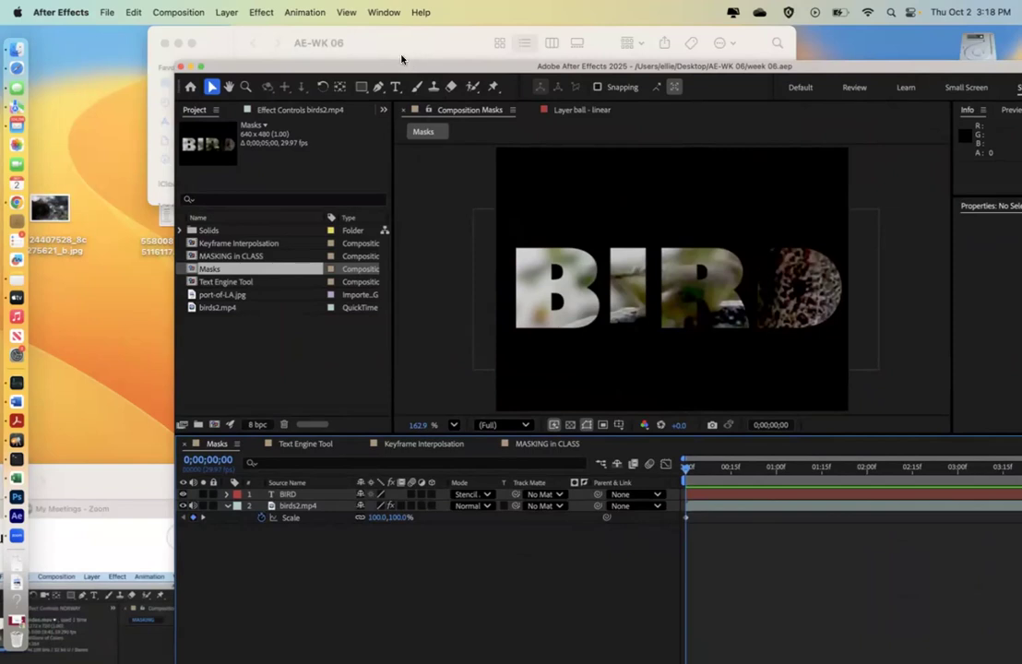
click(107, 13)
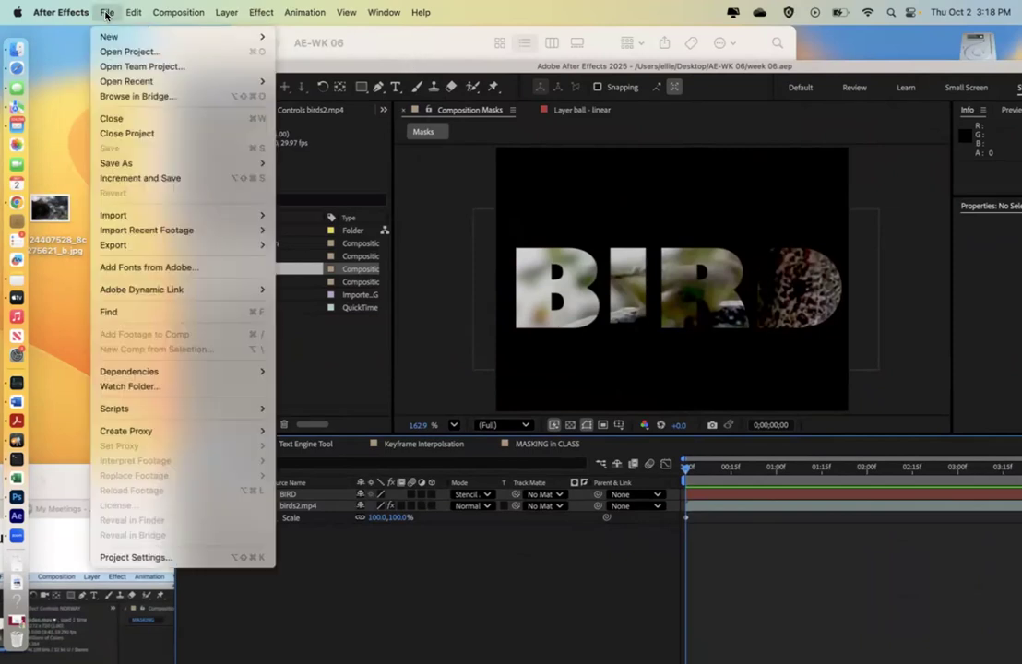
mouse_move(140, 217)
click(59, 141)
drag(332, 61, 224, 105)
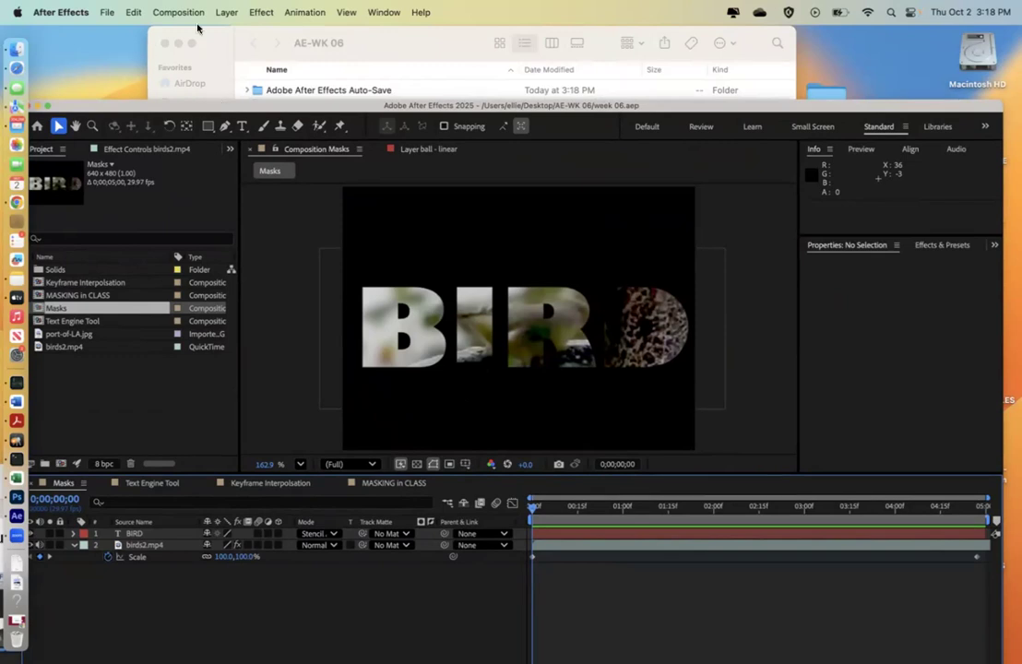
click(133, 12)
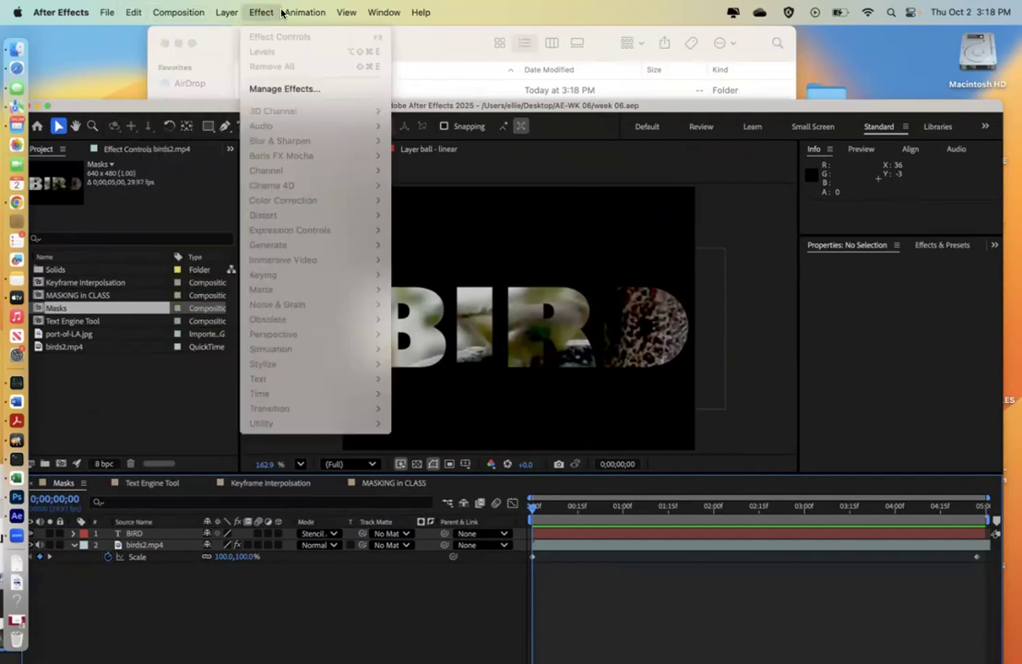
click(73, 45)
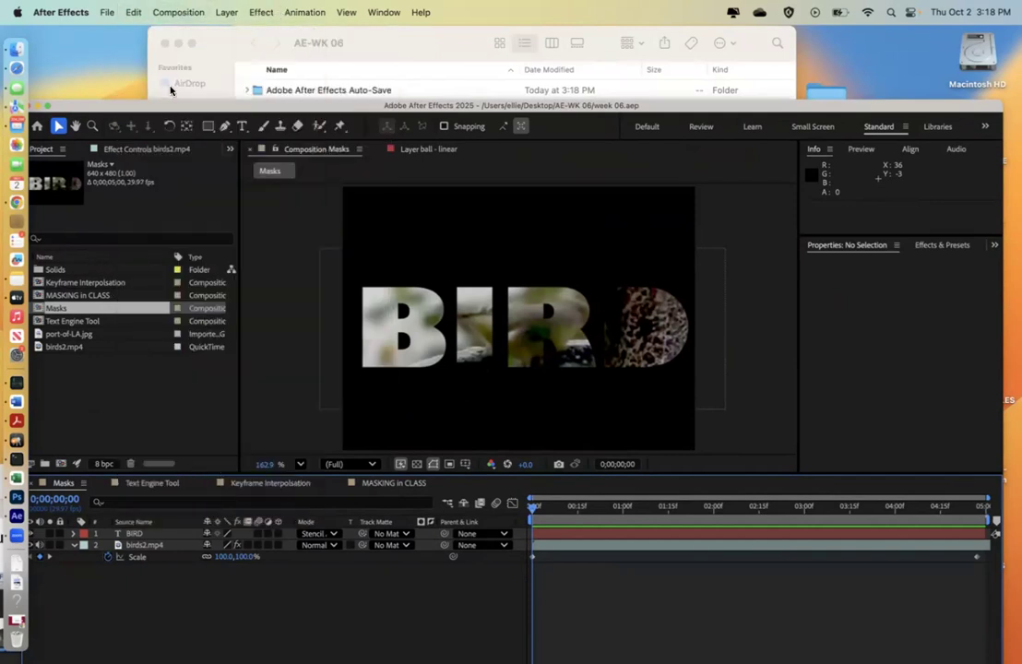
drag(166, 106, 213, 108)
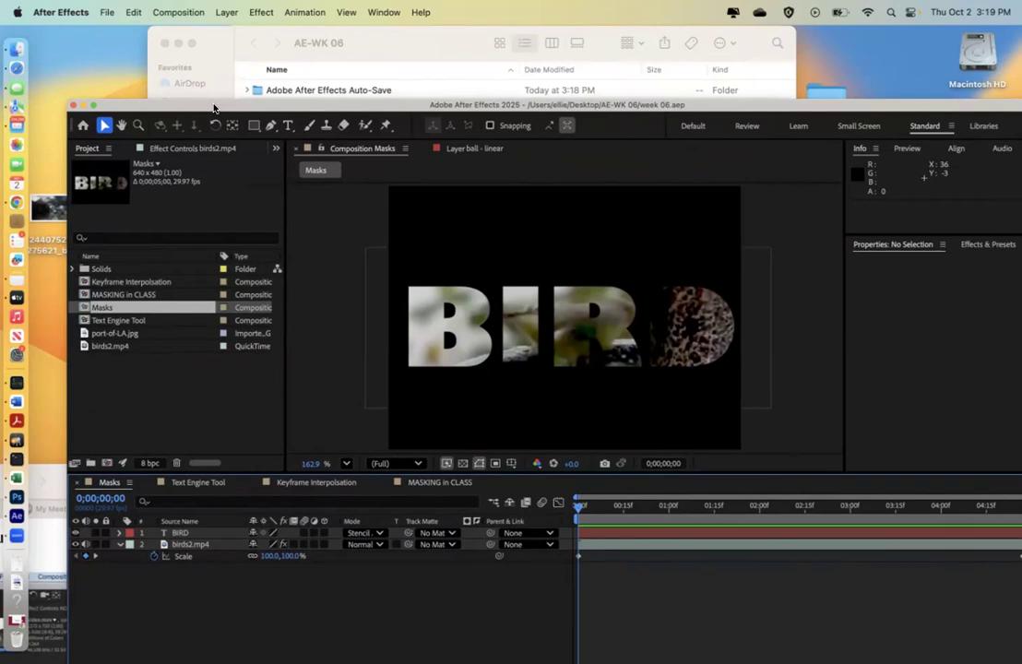
drag(213, 108, 205, 89)
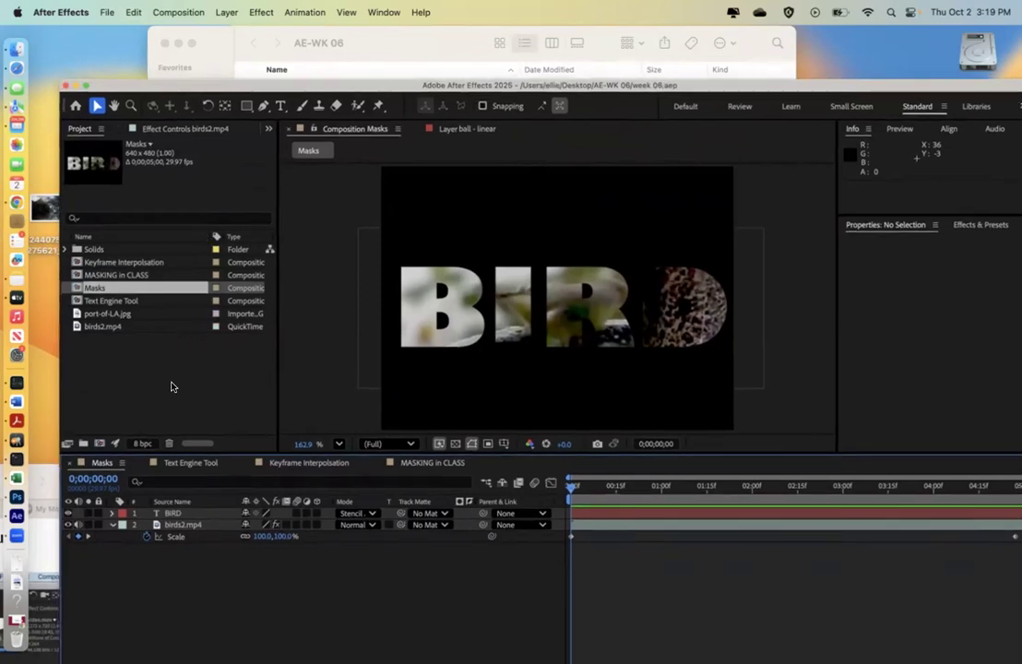
Step: Import 01.mp3 from the music folder inside Desktop/AE-WK 06 as footage into the project
click(171, 387)
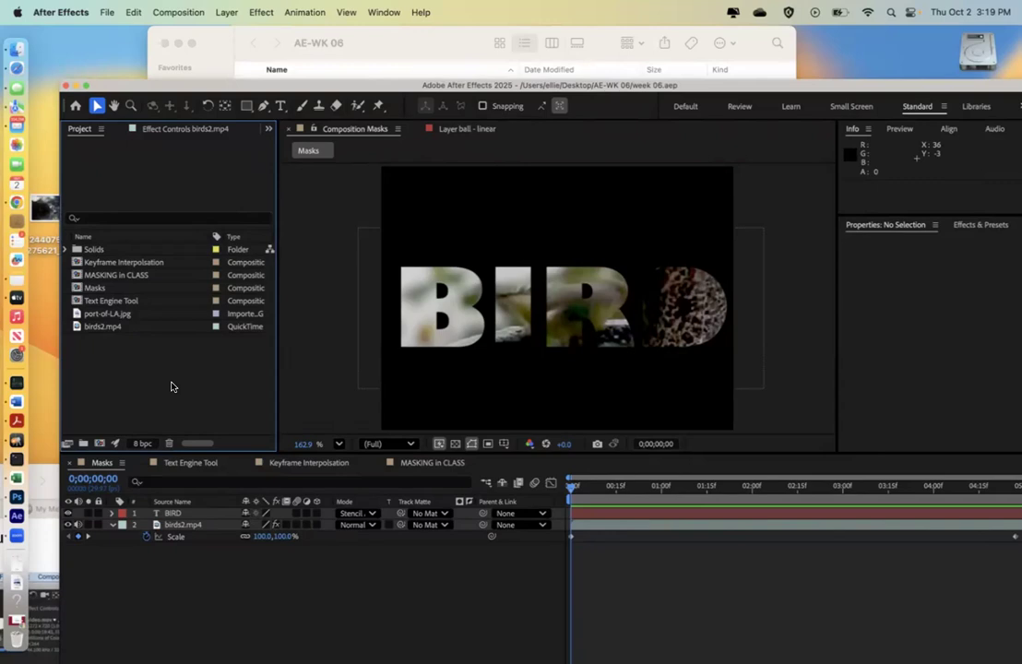
double_click(171, 386)
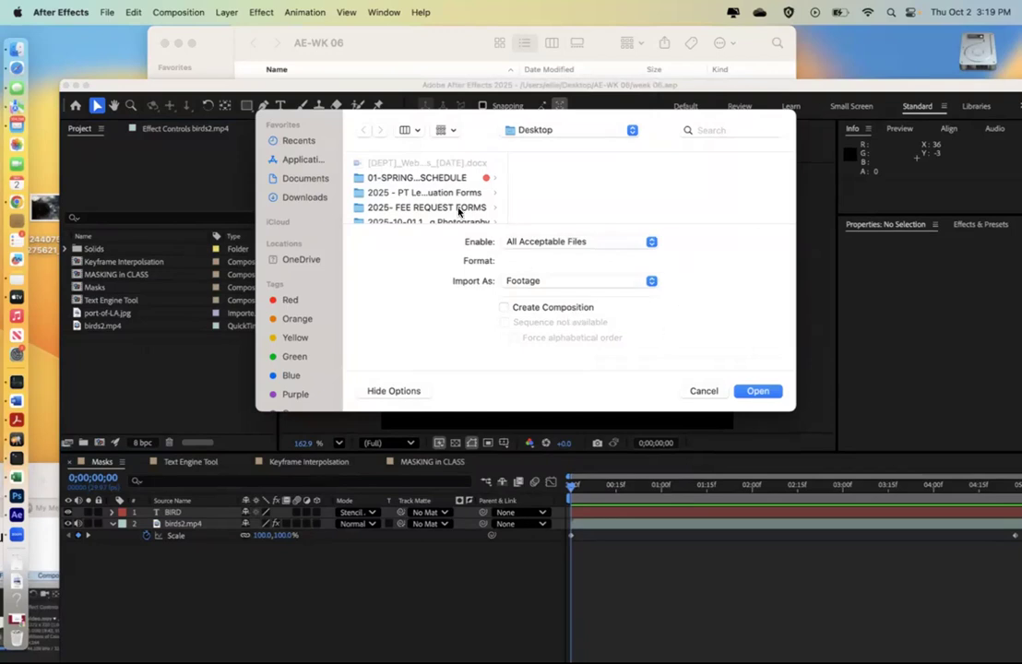
scroll(457, 194, down, 3)
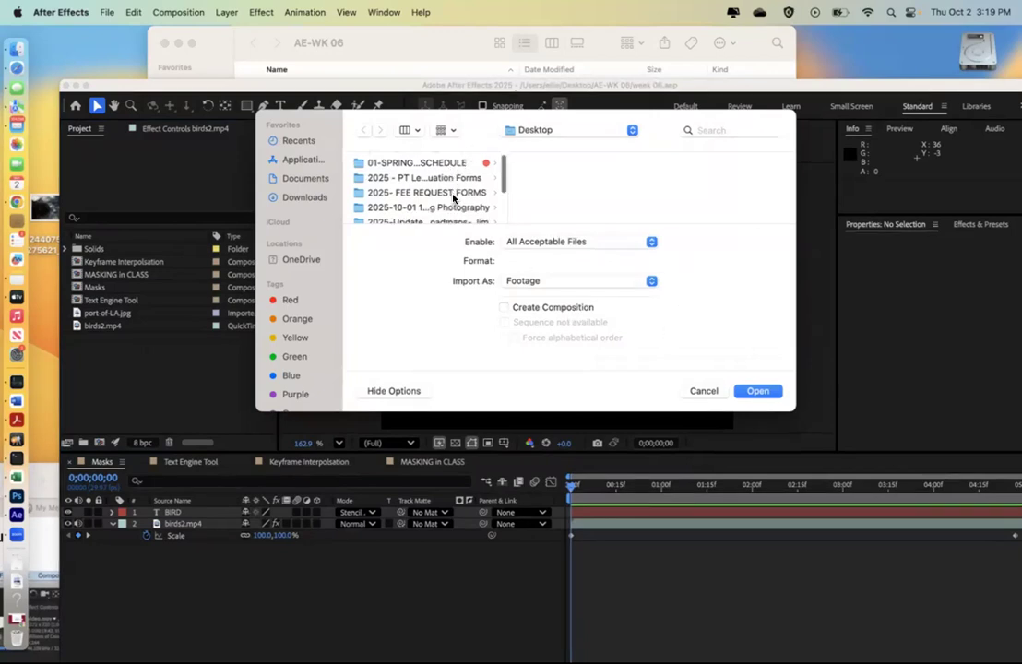
scroll(454, 198, down, 2)
scroll(454, 199, up, 2)
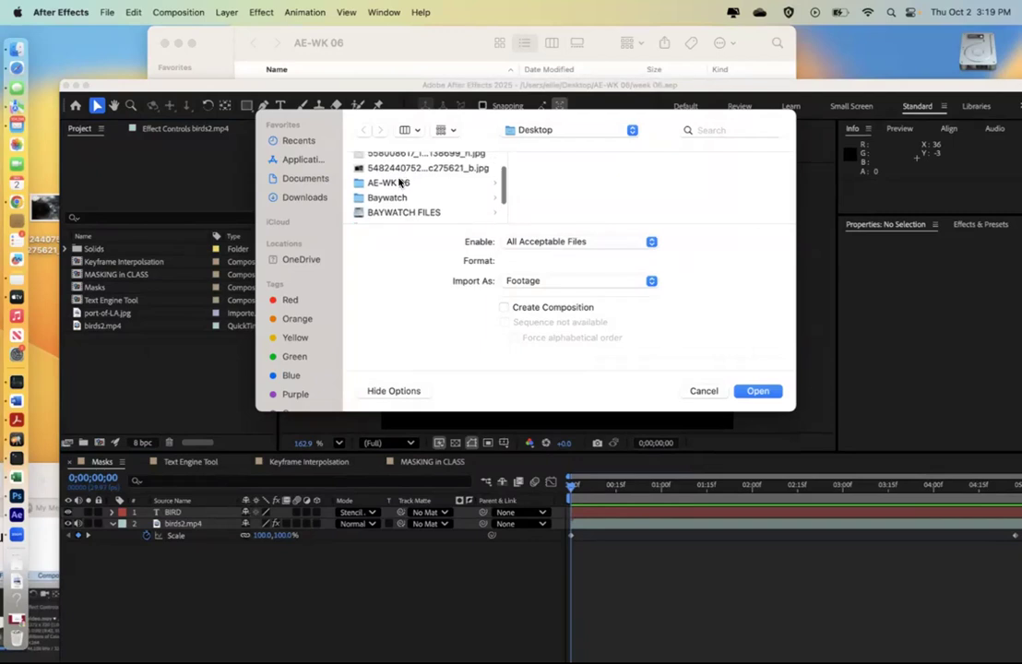
click(430, 183)
click(536, 192)
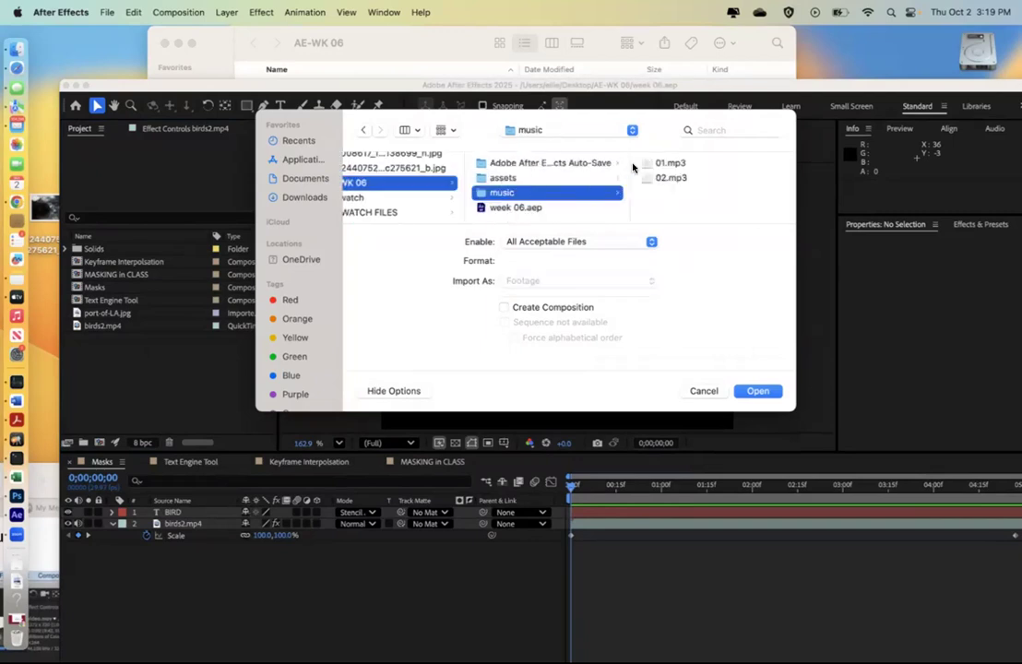
click(660, 164)
click(753, 392)
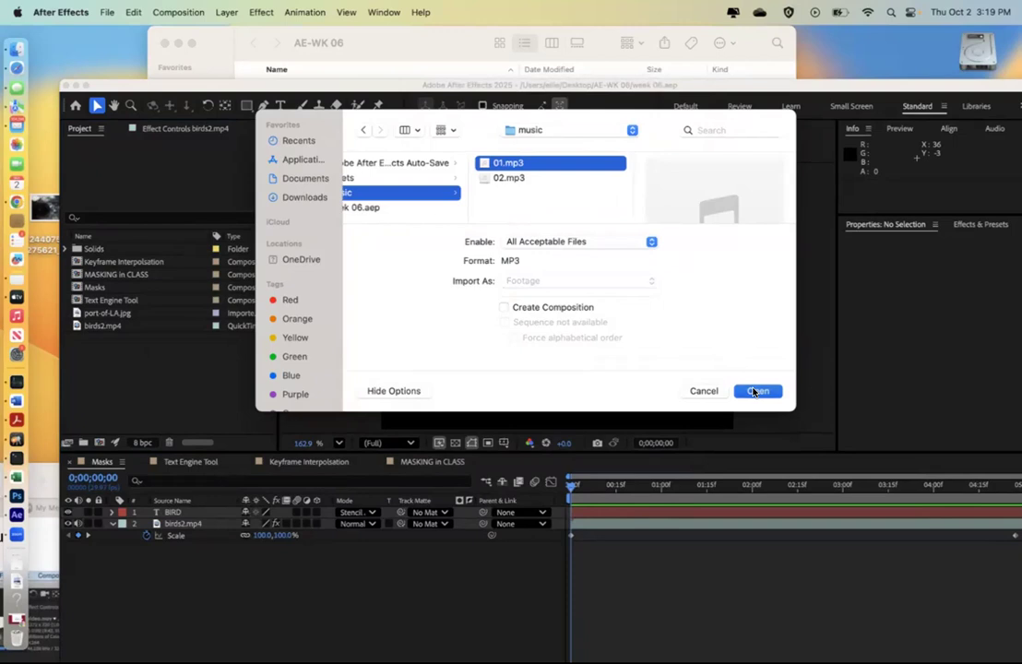
Step: Add 01.mp3 to the Masks composition as the bottom layer, below birds2.mp4, and preview the composition with its music
drag(74, 325, 121, 552)
drag(241, 84, 298, 220)
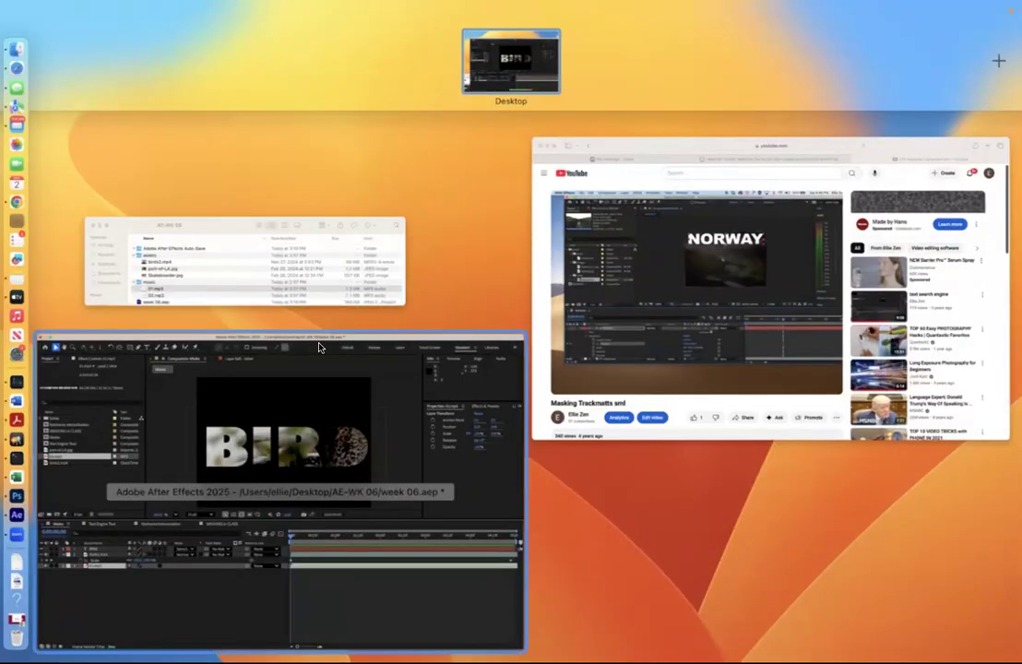
click(354, 406)
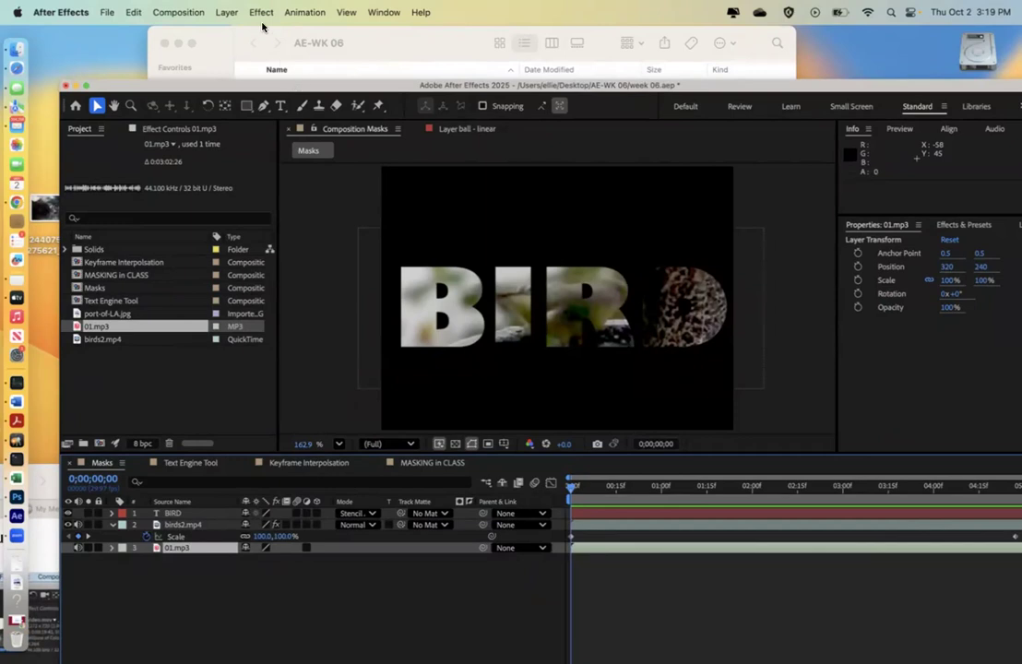
key(space)
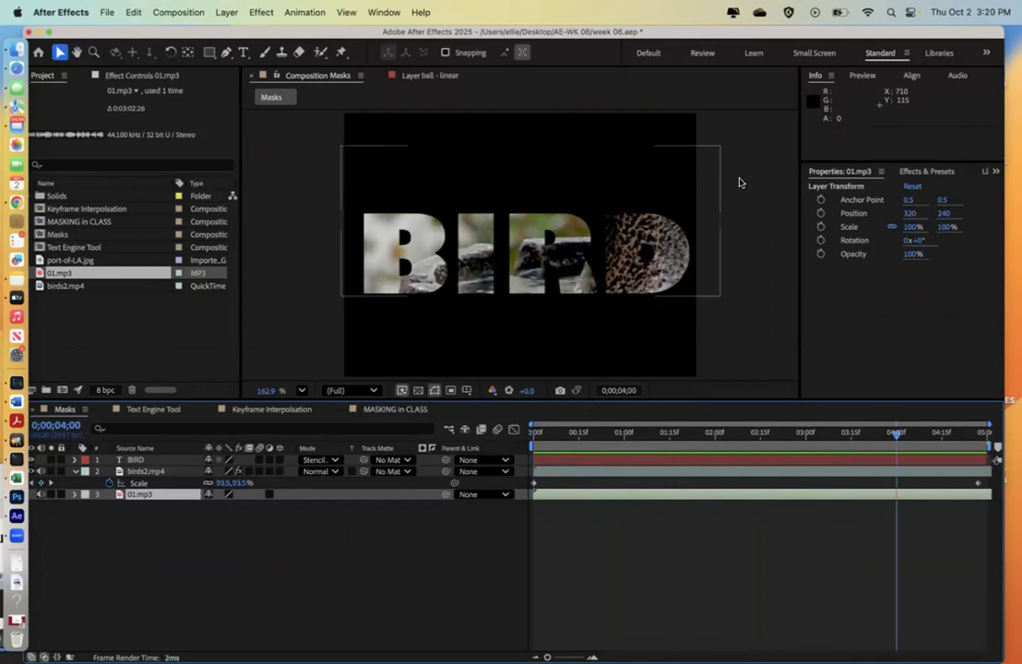
Step: Bring up the Audio panel to show the volume meters and level sliders
click(382, 11)
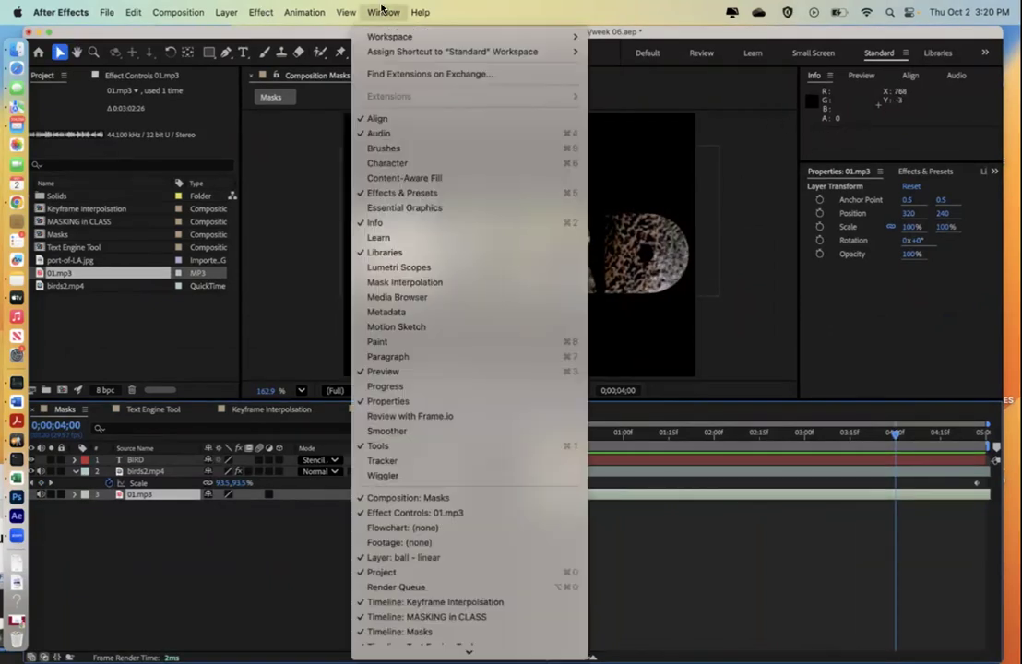
click(396, 132)
click(378, 12)
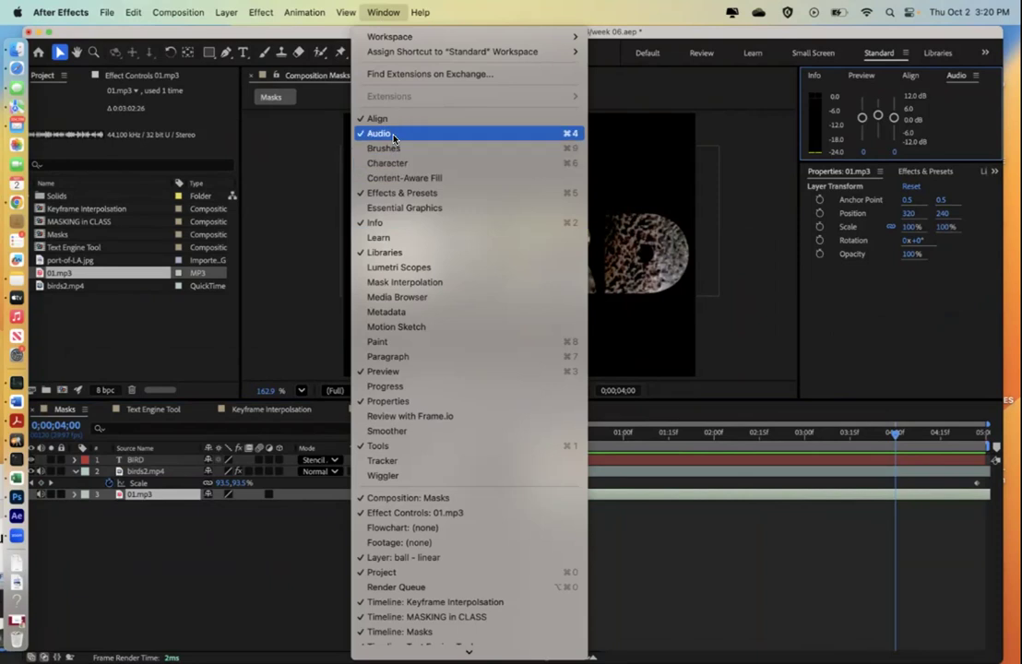
click(682, 159)
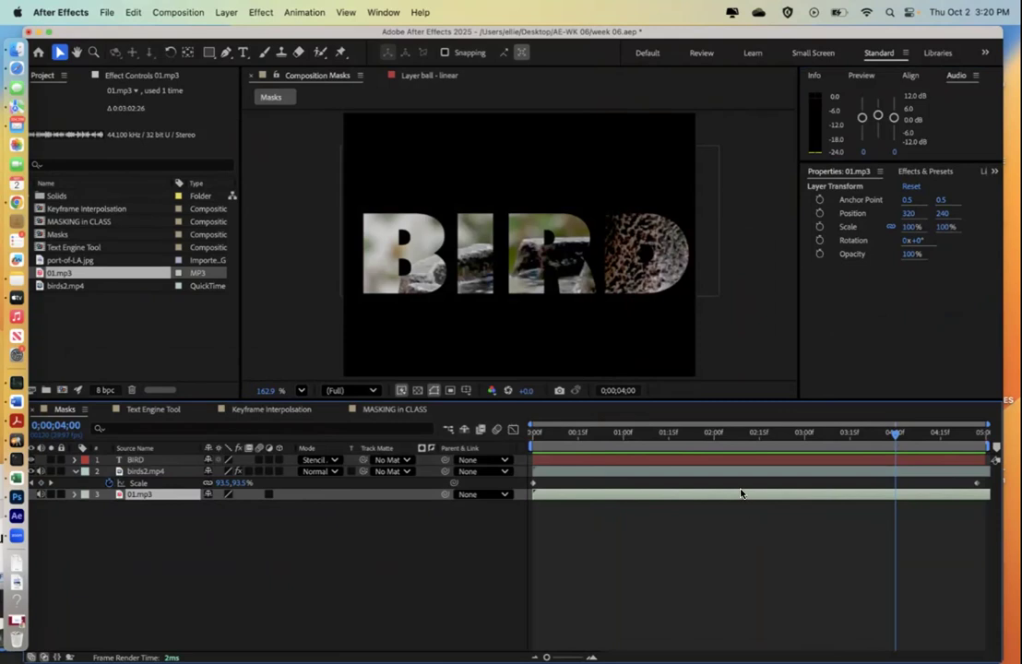
Step: View the 01.mp3 layer's audio waveform and Audio Levels property in the timeline, and collapse the layer
key(l)
key(l)
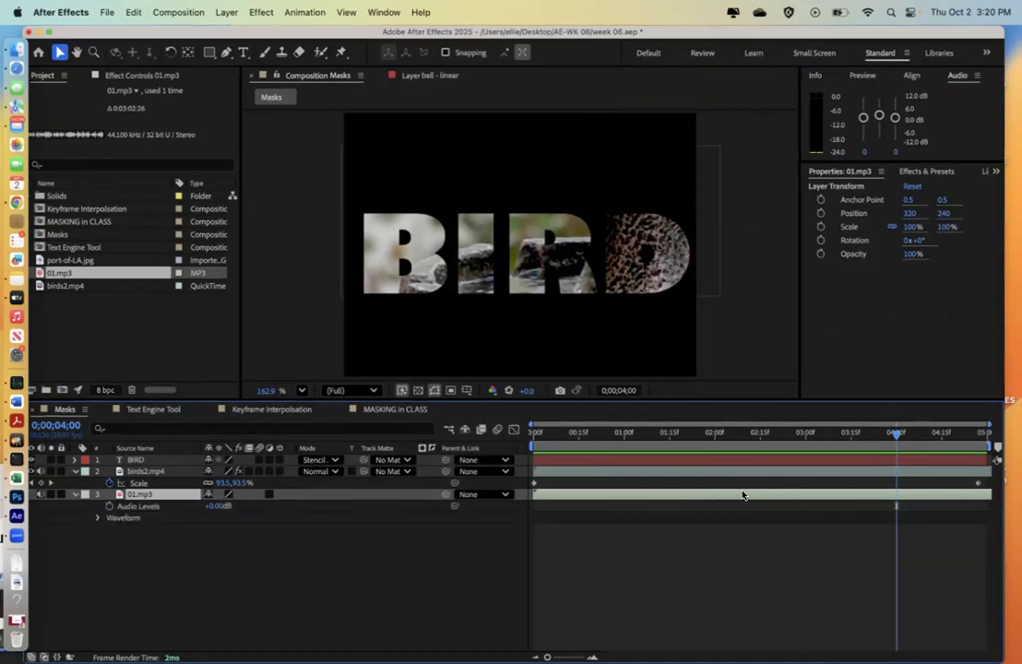
key(l)
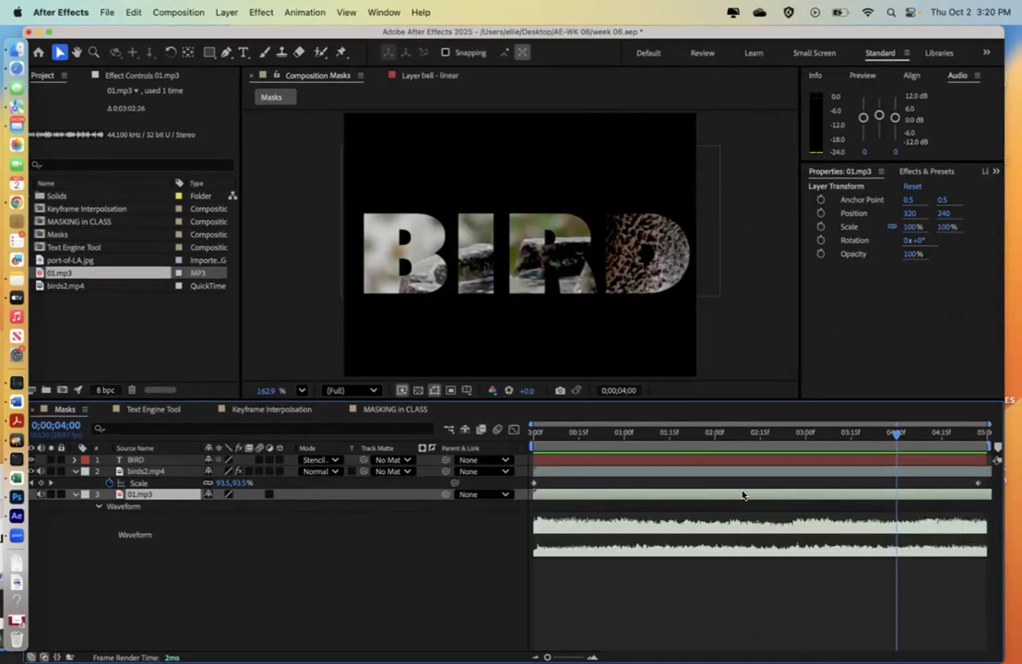
click(97, 507)
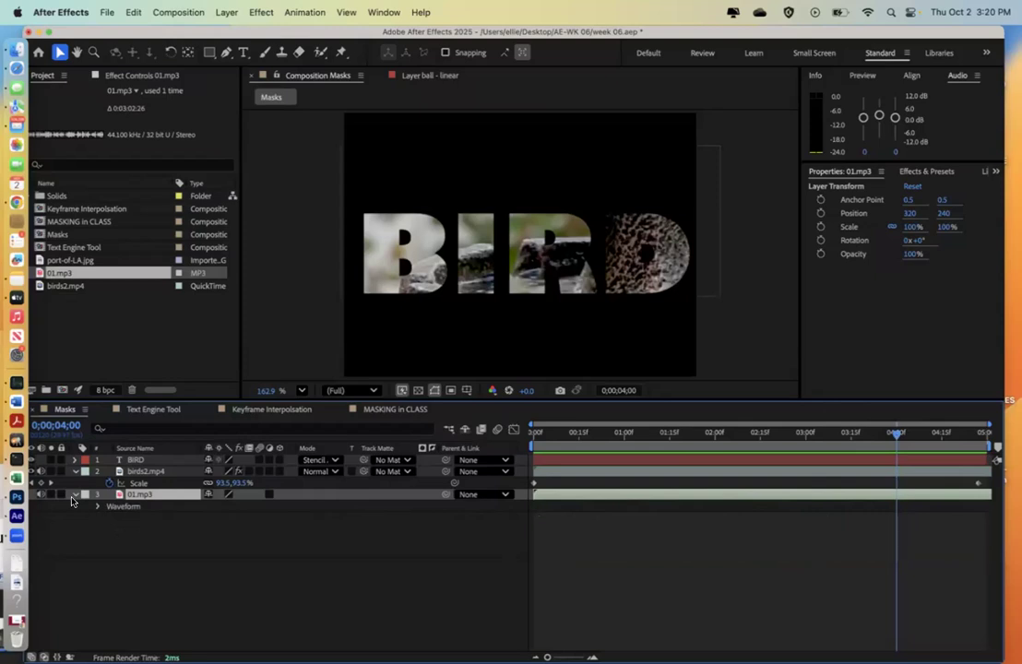
key(l)
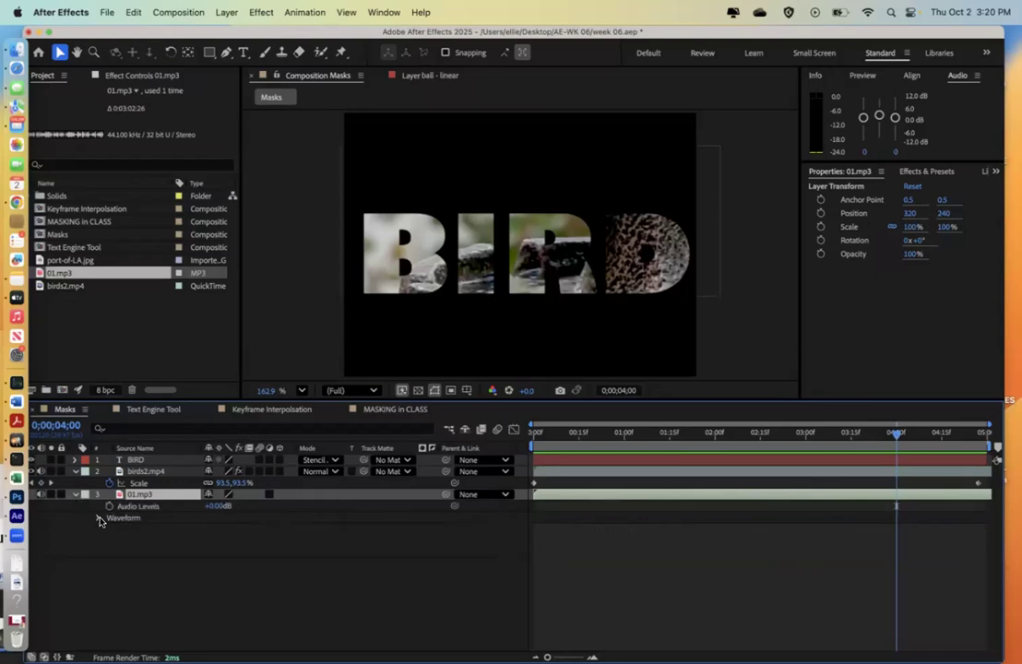
click(73, 495)
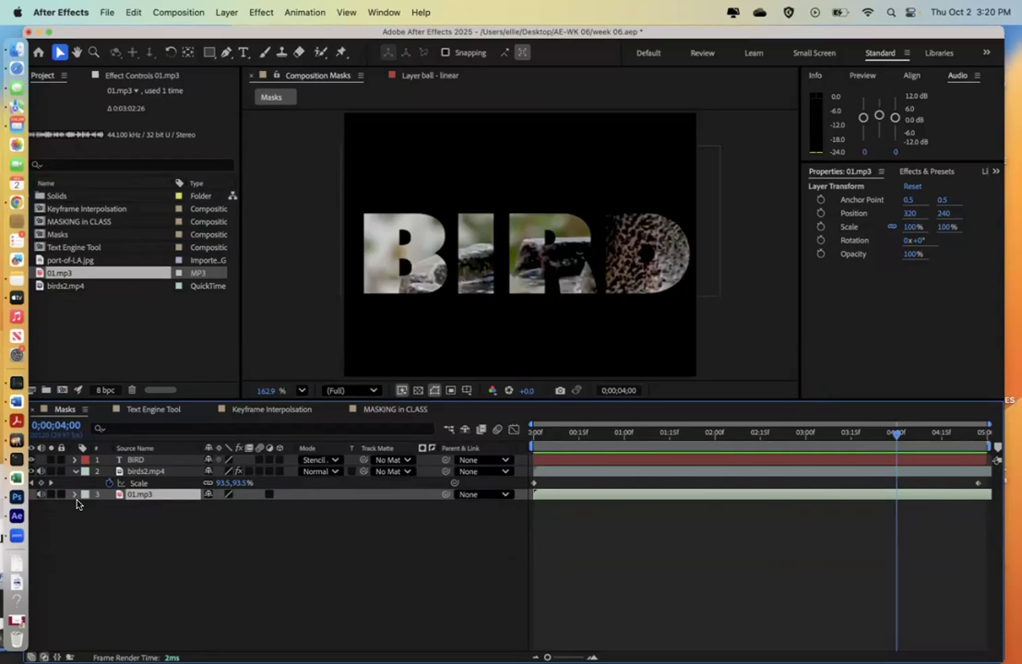
Step: Expand the 01.mp3 layer again so its full audio waveform is displayed in the timeline
click(75, 496)
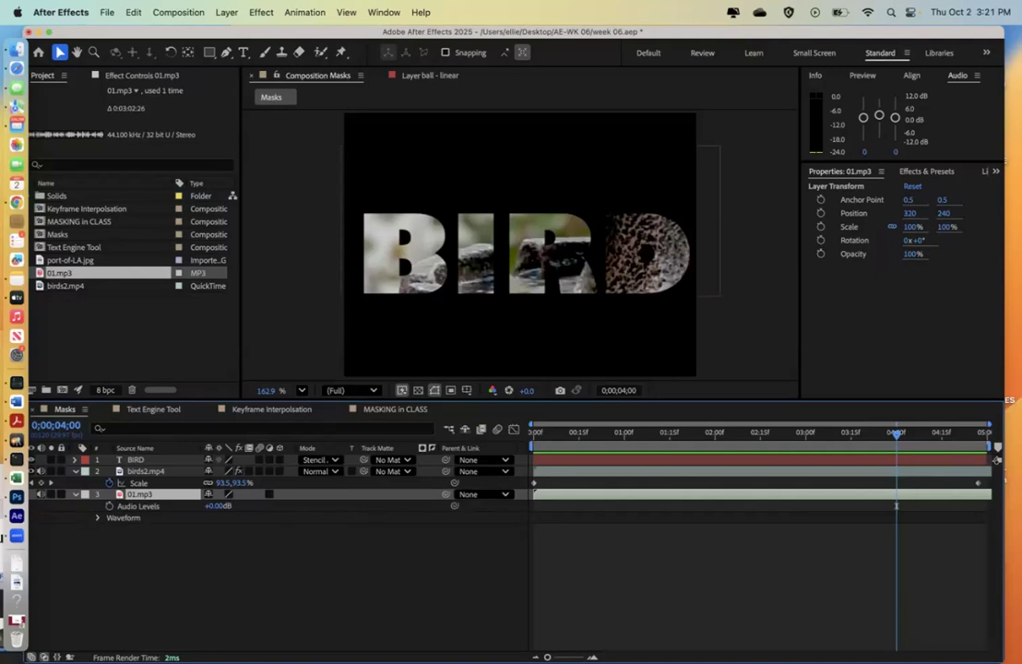
key(l)
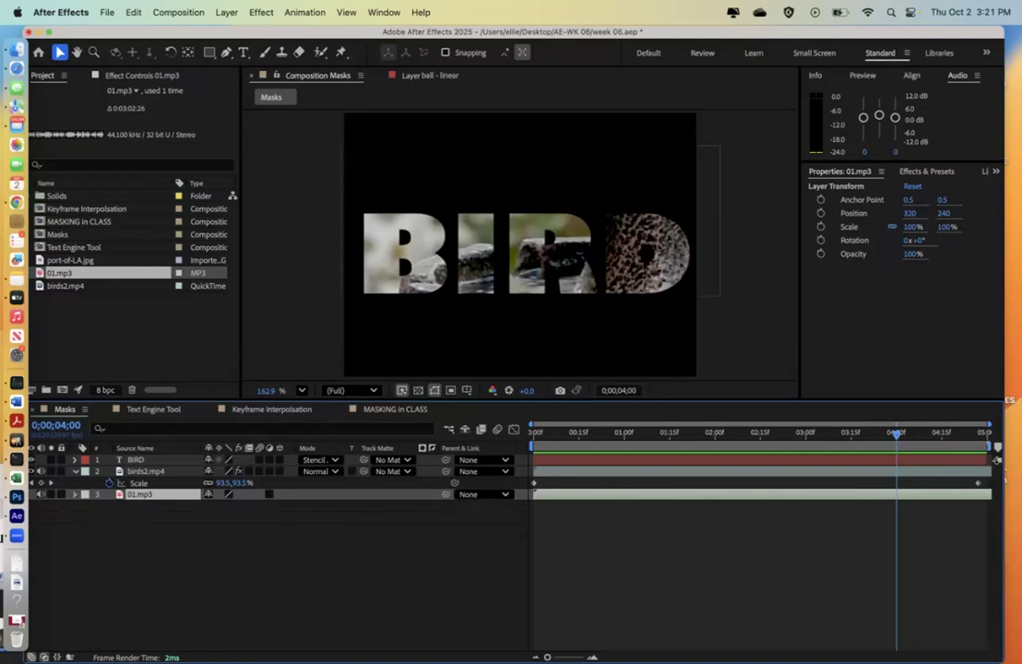
key(l)
key(l)
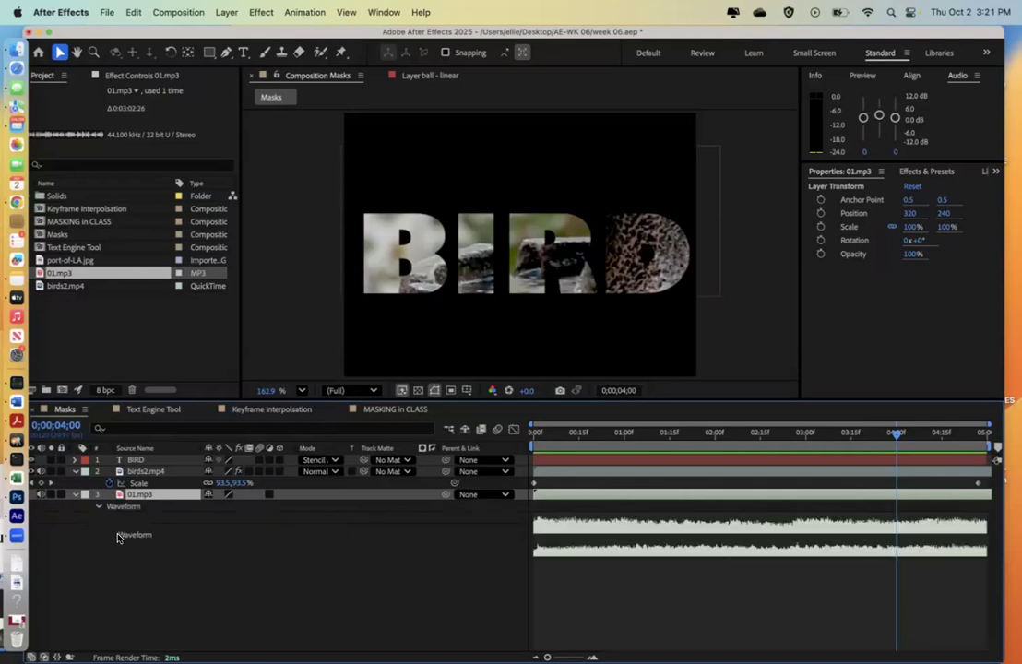
Step: Play the composition with its music from 0;00;00;09, stop playback, and move the current time to 0;00;00;28
drag(897, 433, 558, 454)
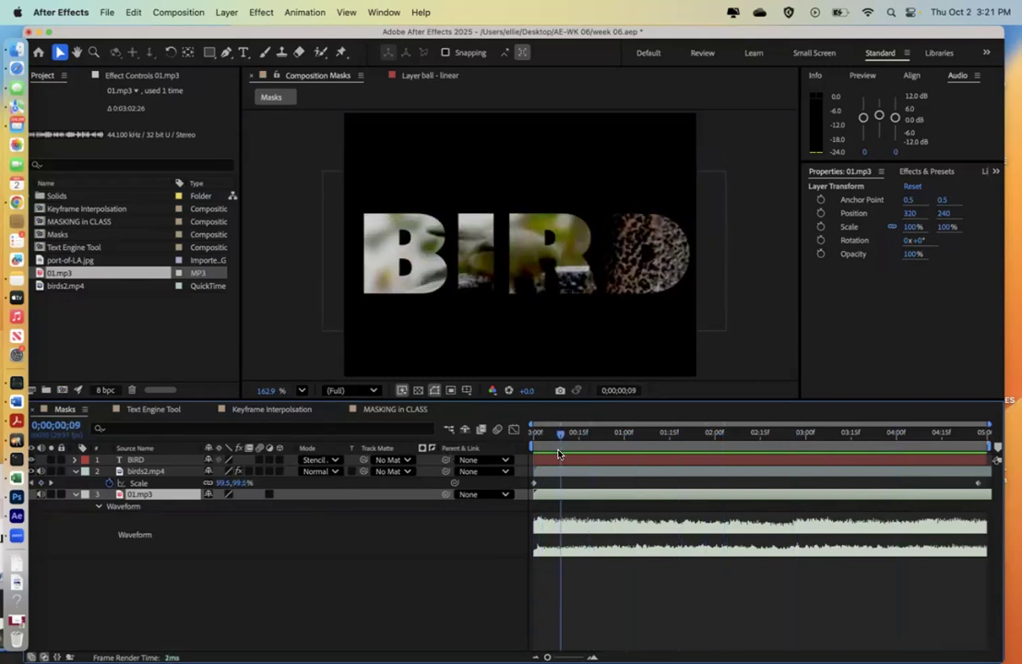
key(space)
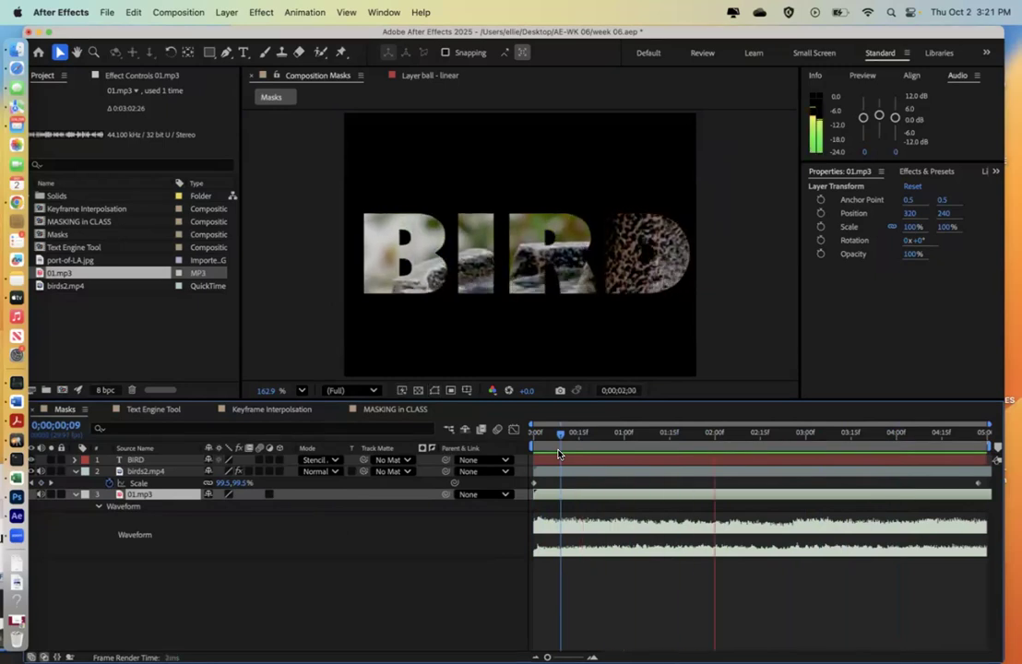
key(space)
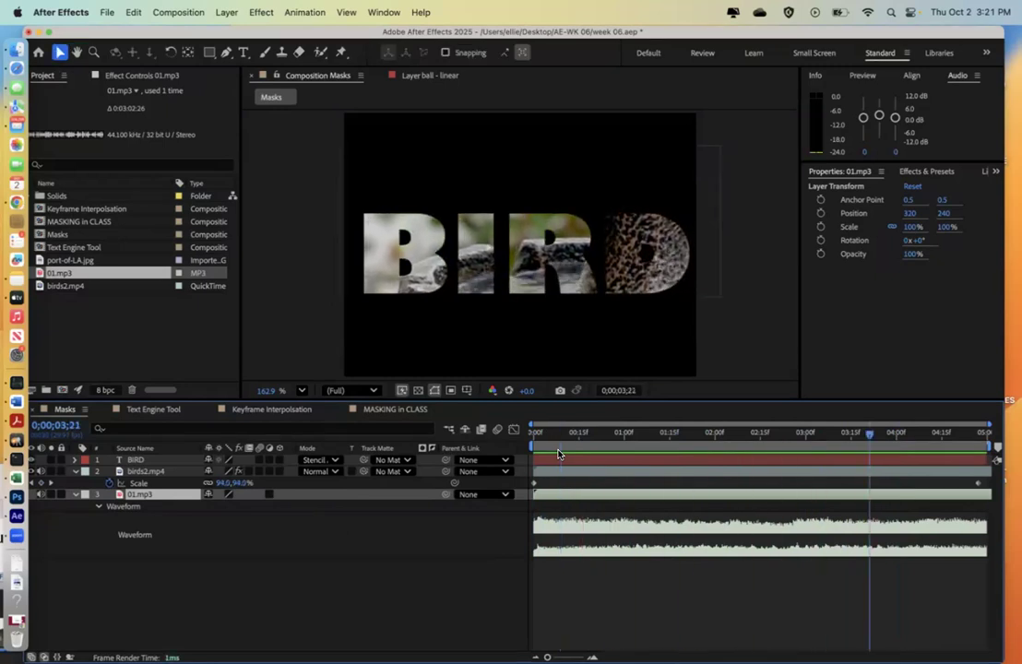
click(622, 432)
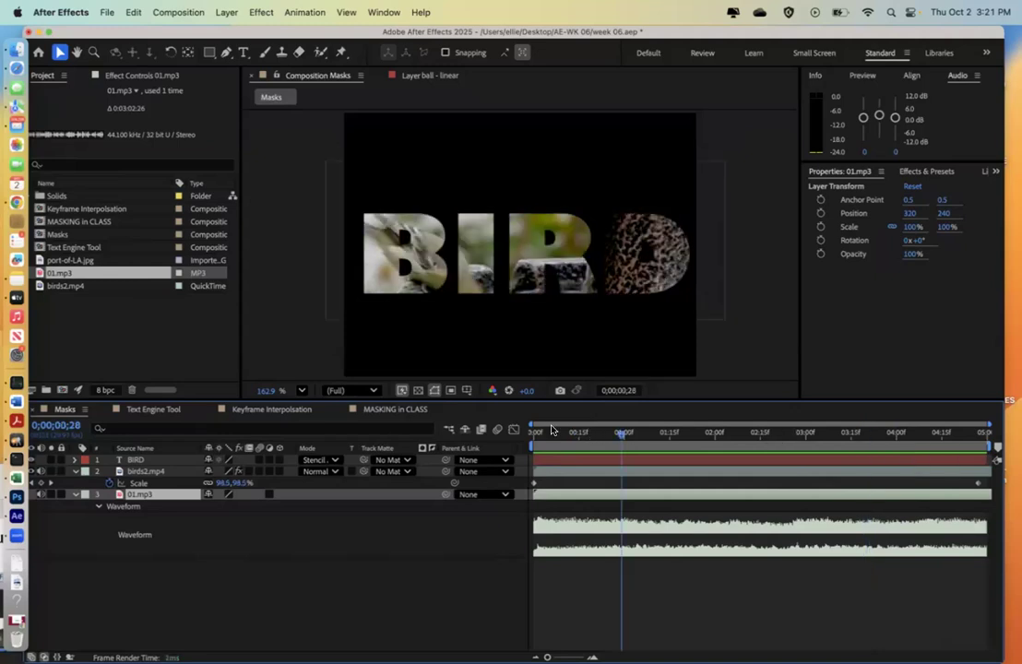
Step: Move the current time to 0;00;00;01 and switch the 01.mp3 layer between its Audio Levels property and its waveform
click(538, 432)
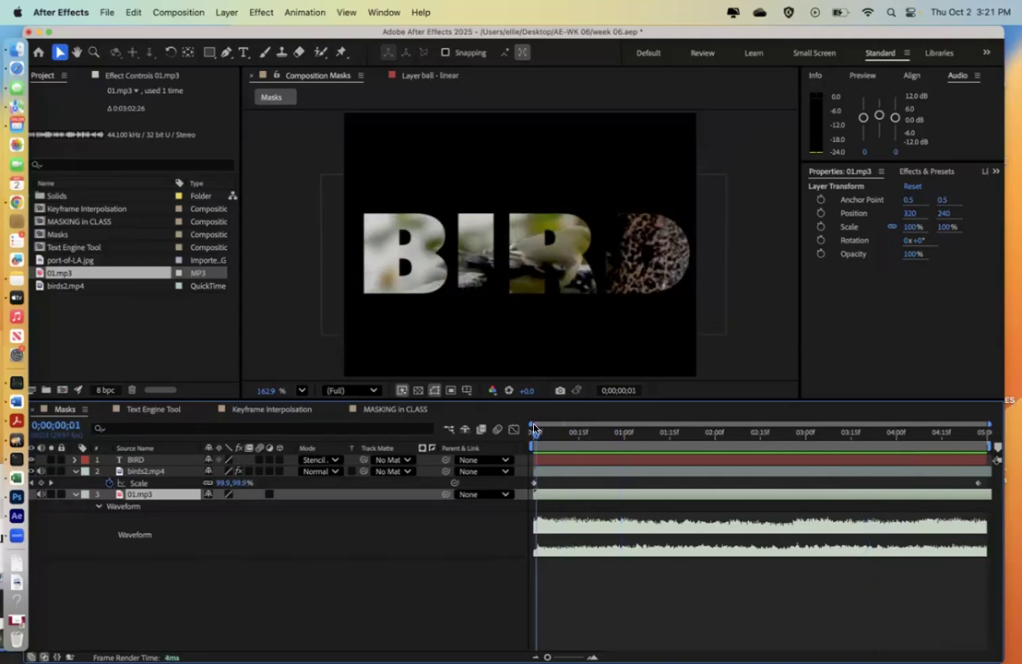
click(100, 505)
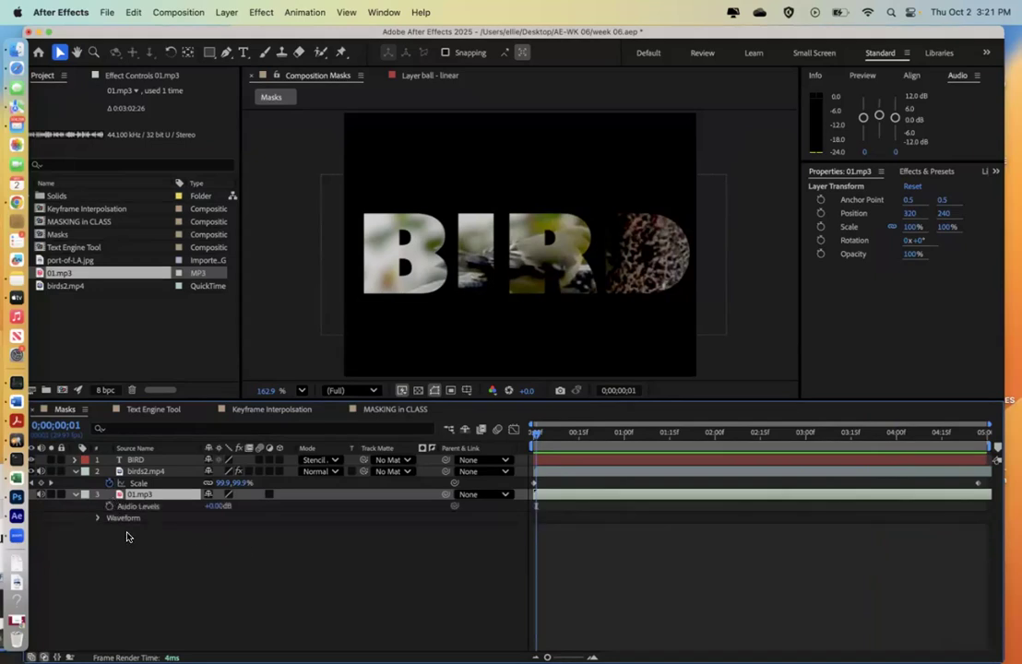
key(l)
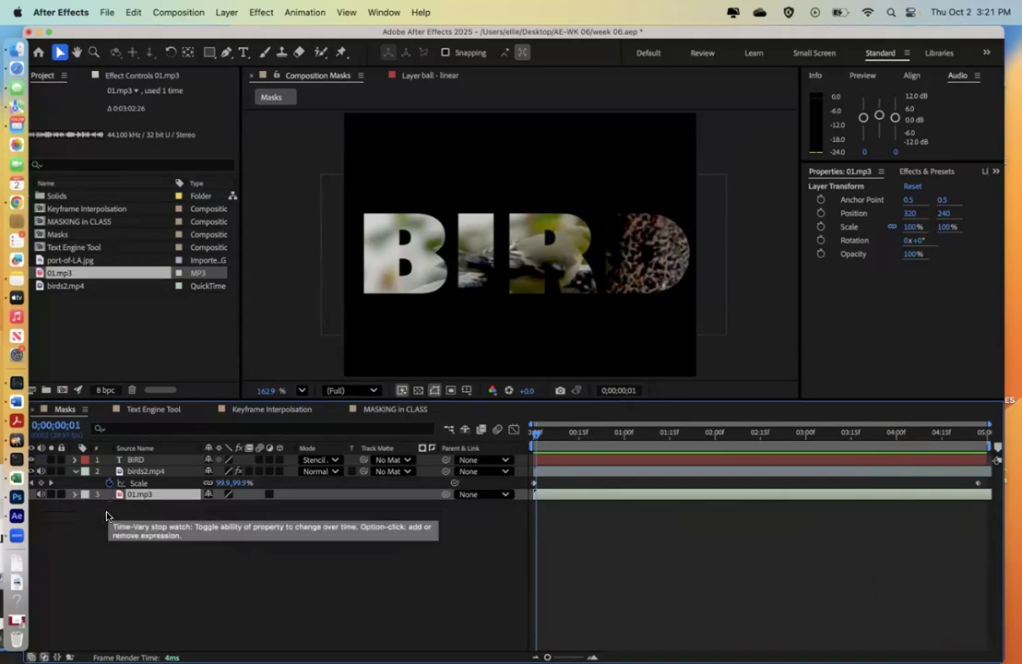
key(l)
key(l)
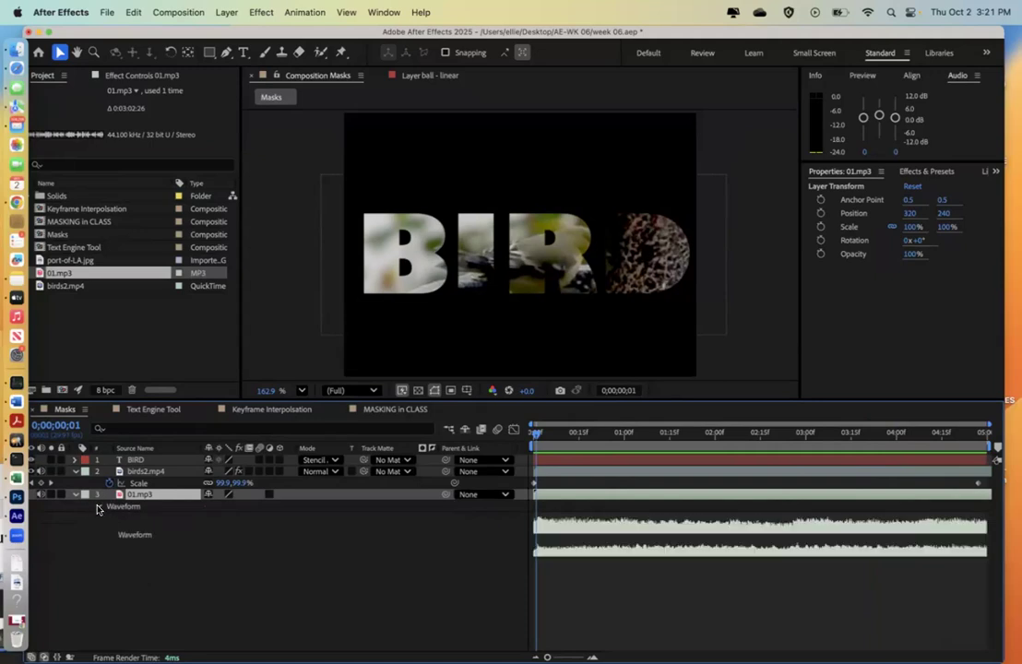
Step: Select the 01.mp3 layer in the timeline and lower the level of both its audio channels to -12 dB
click(538, 525)
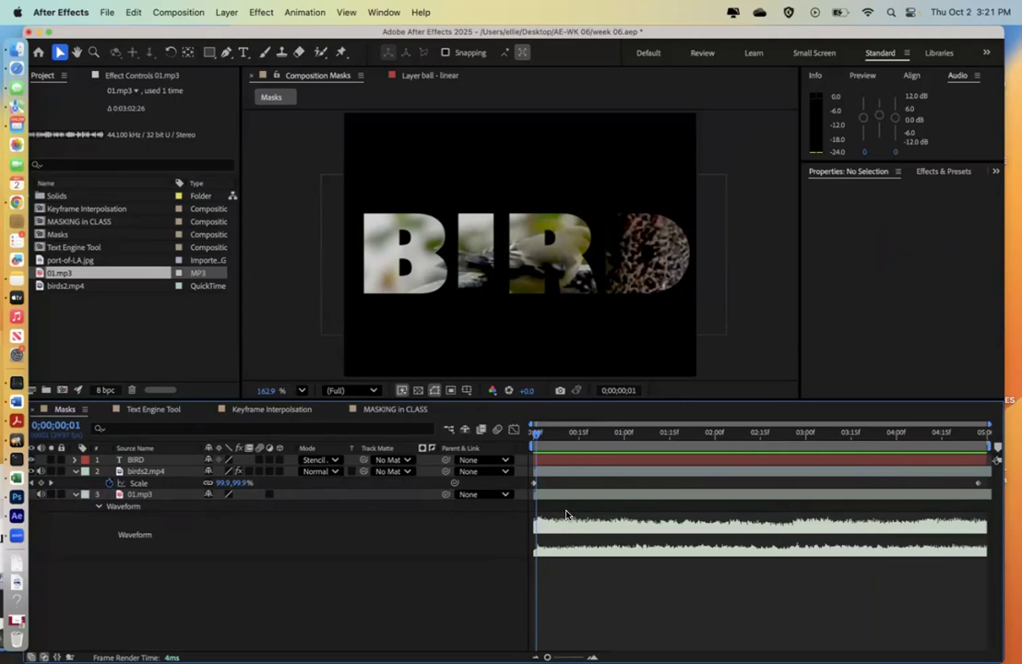
click(876, 118)
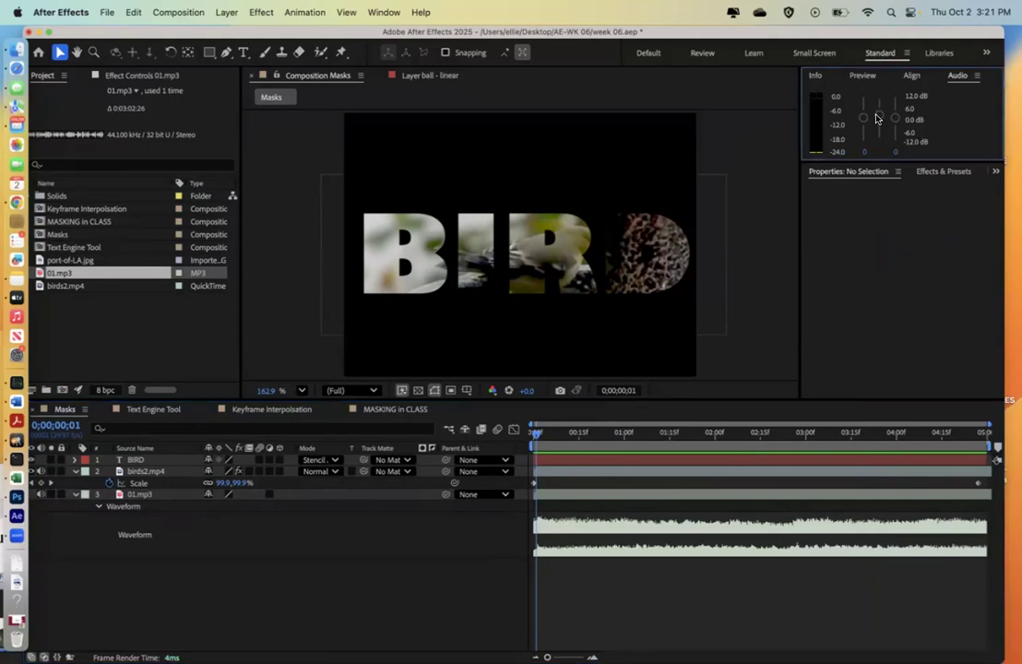
click(143, 495)
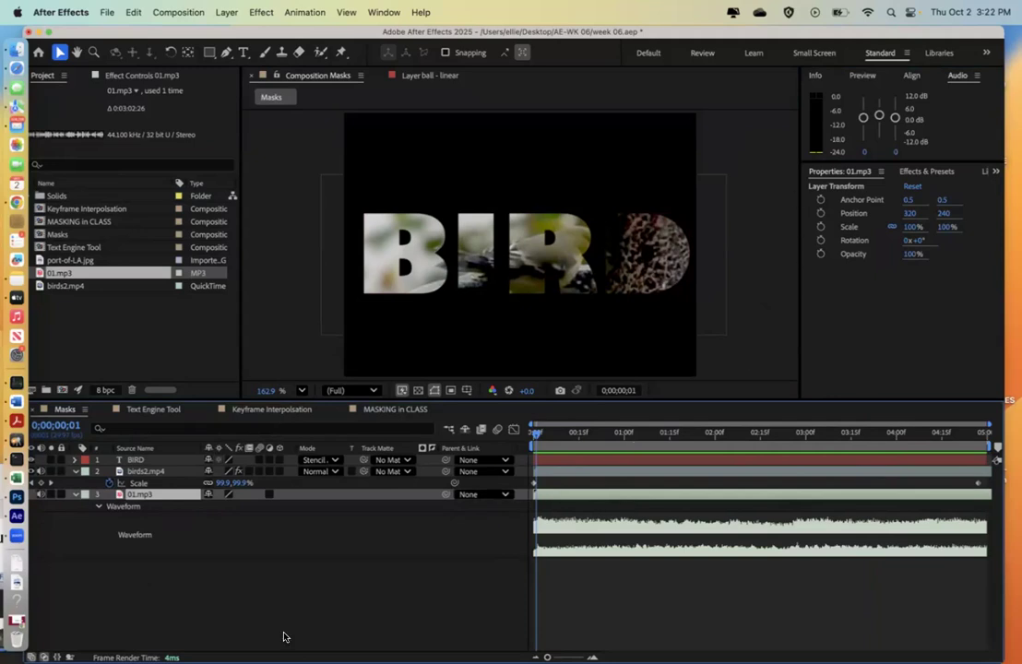
drag(878, 119, 879, 139)
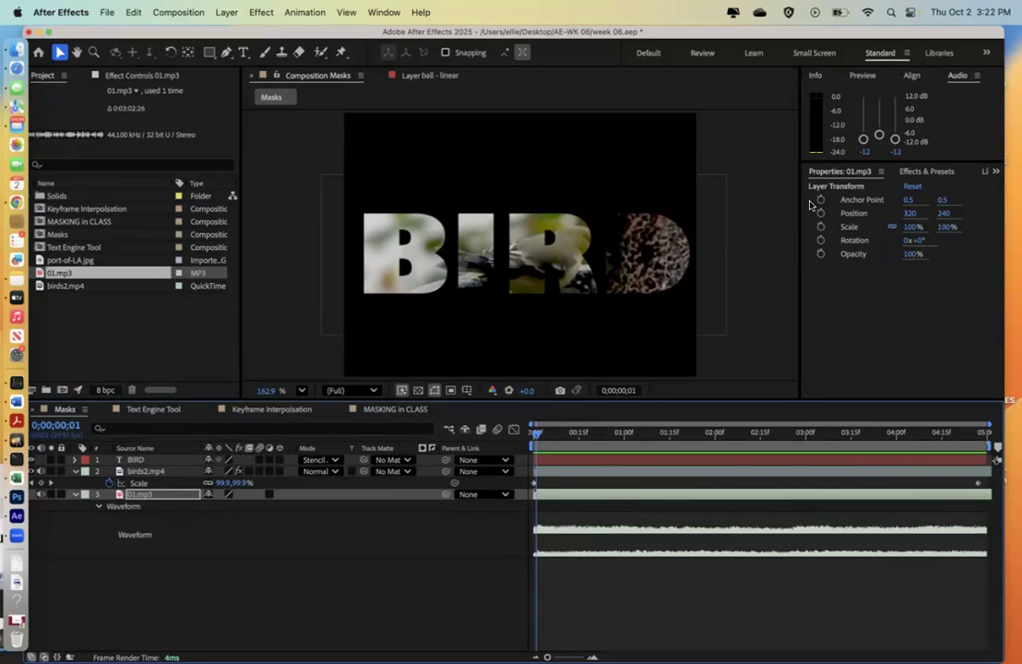
Step: Raise the 01.mp3 layer's audio level to about -2.3 dB and play the composition from 0;00;00;01 to 0;00;01;01
mouse_move(878, 134)
mouse_down()
mouse_move(878, 98)
mouse_move(880, 120)
mouse_up()
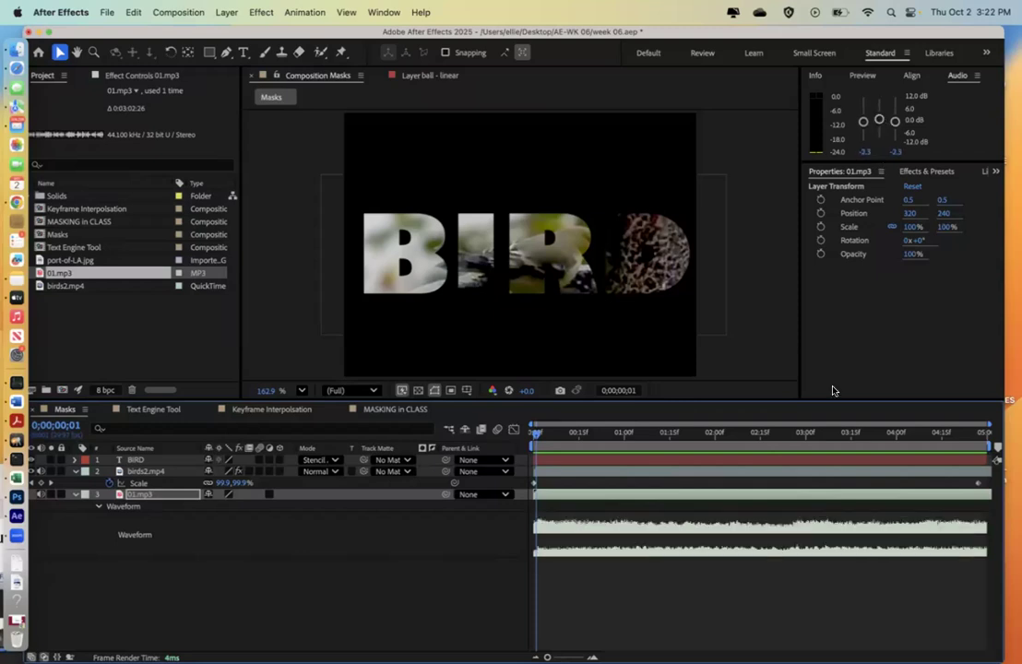
key(space)
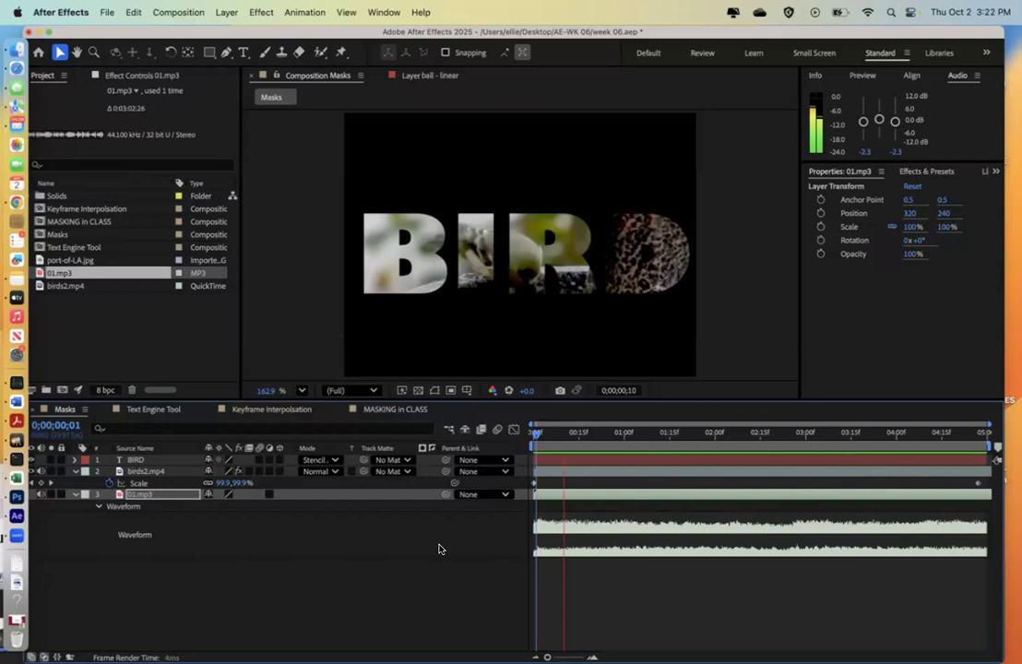
key(space)
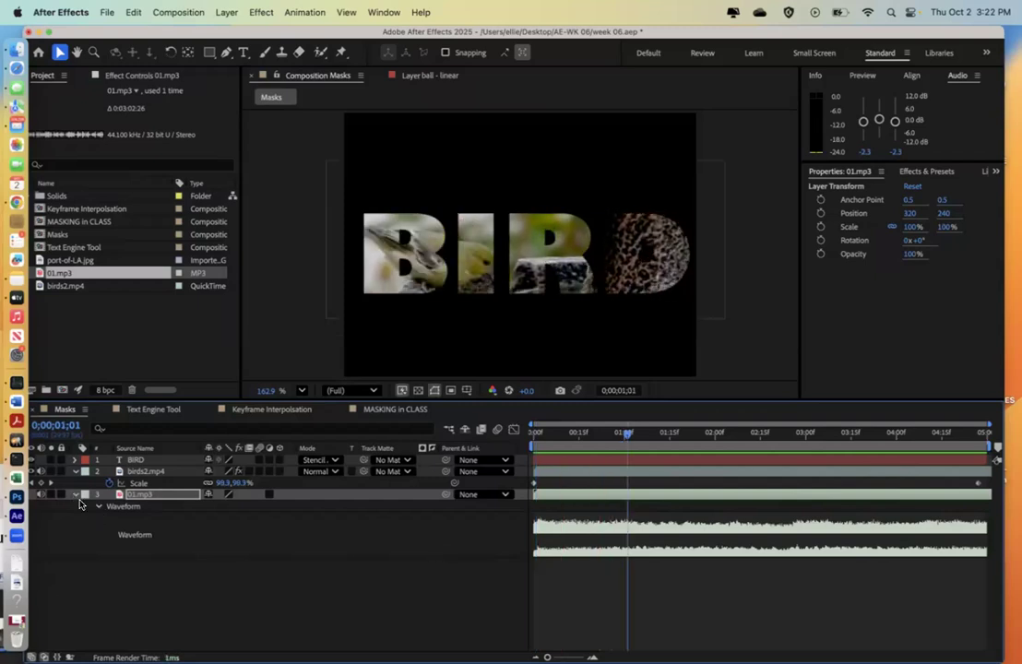
Step: Enable keyframing for the 01.mp3 layer's Audio Levels at 0;00;01;01 and set the value to 0 dB
click(98, 506)
click(110, 506)
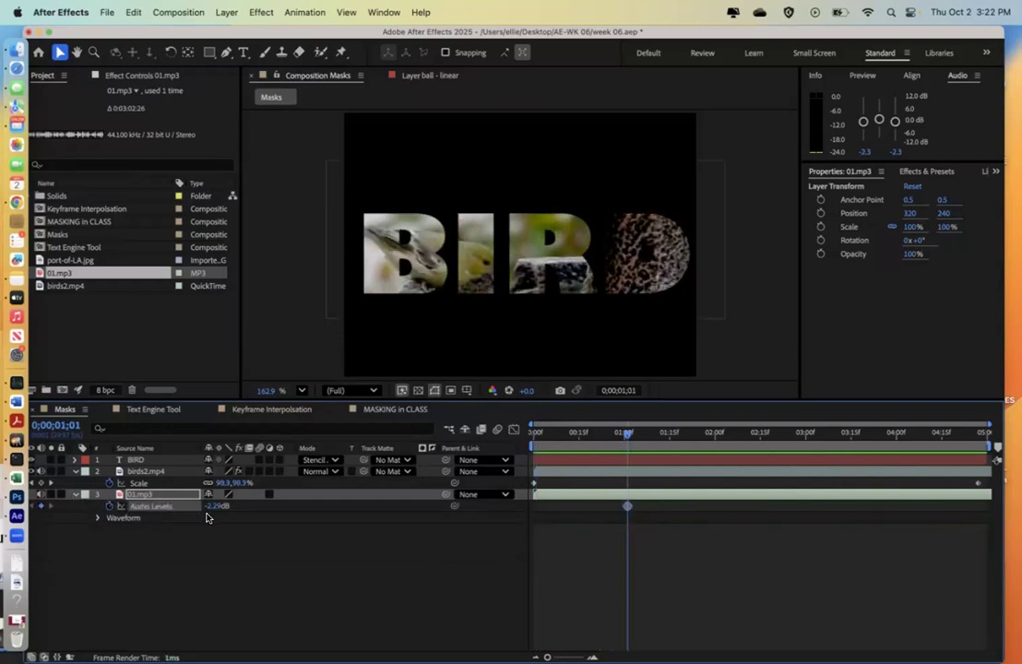
click(218, 506)
text(0)
key(Return)
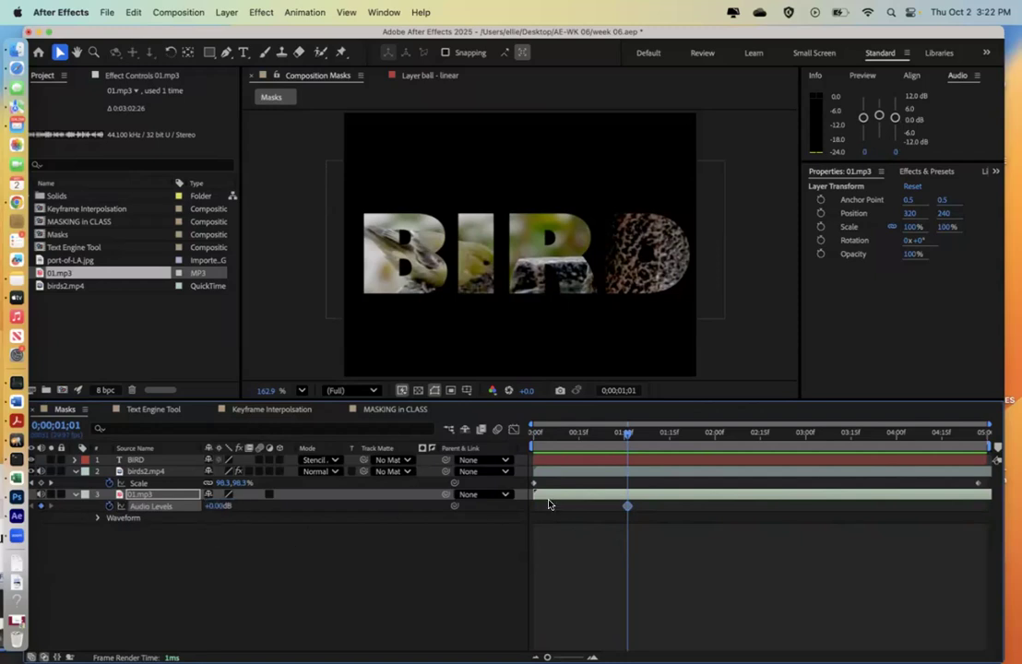
Step: Move the Audio Levels keyframe near the start, set +11 dB at 0;00;01;01, and display the 01.mp3 waveform
drag(626, 506, 537, 507)
drag(218, 506, 230, 508)
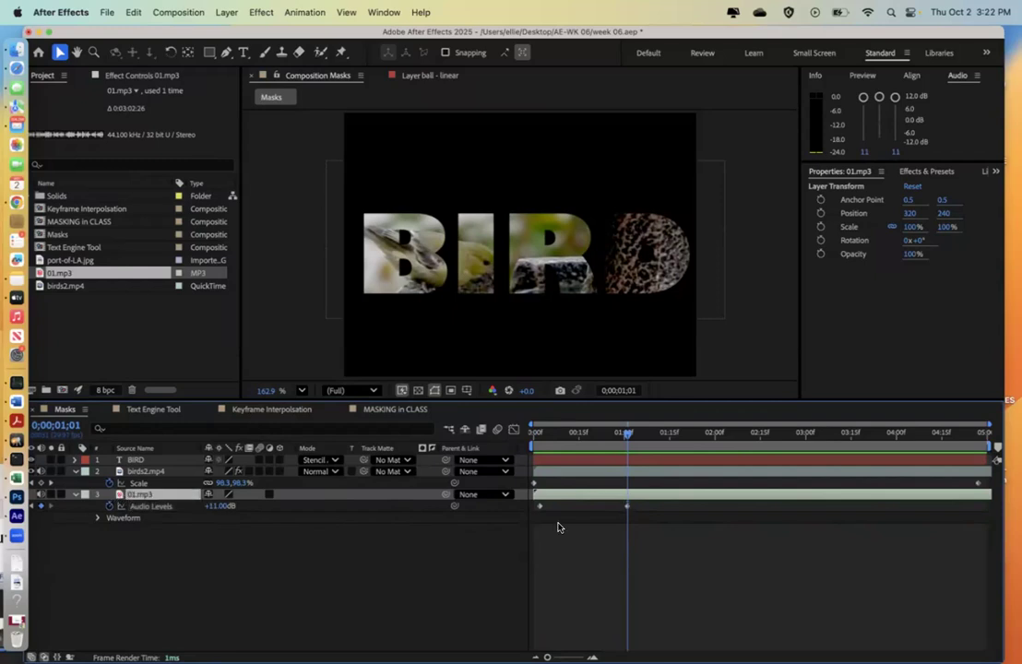
drag(539, 507, 548, 509)
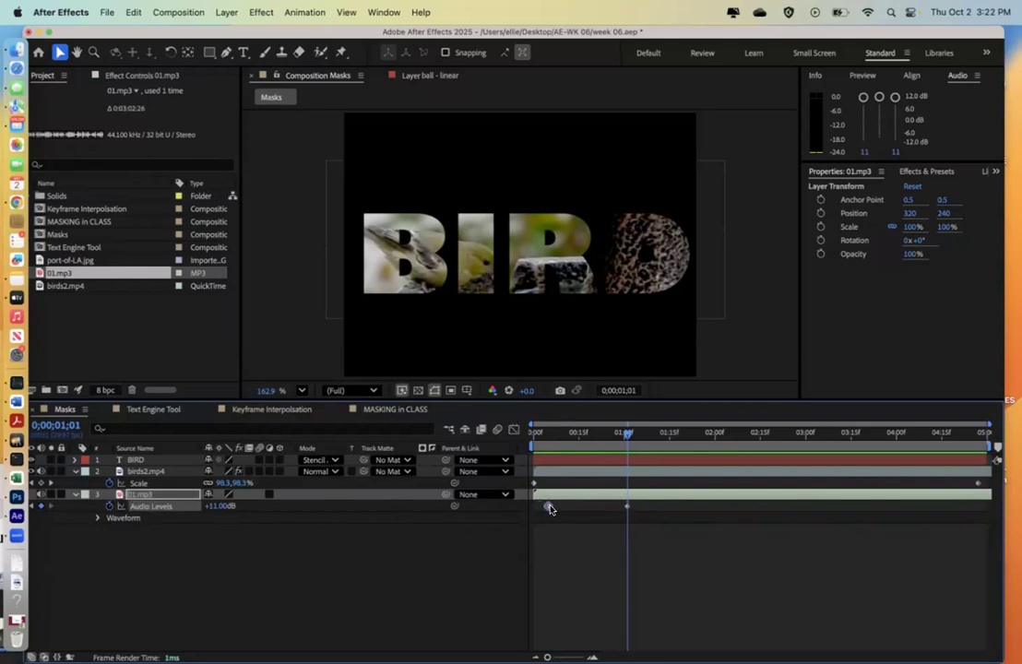
key(l)
key(l)
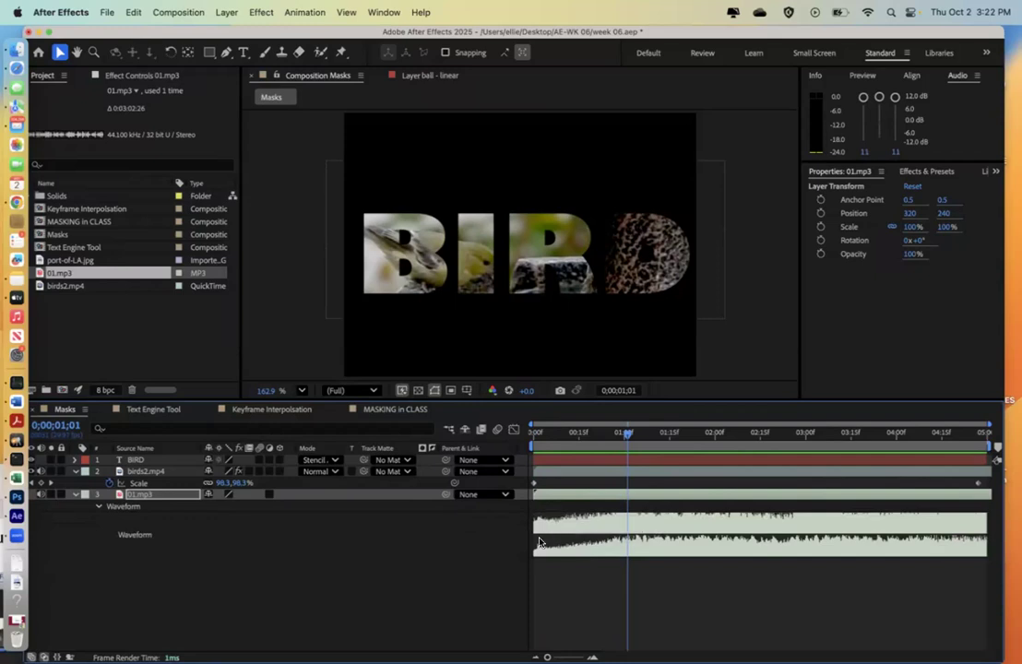
Step: Return to 0;00;00;00, remove the Audio Levels keyframes from the 01.mp3 layer, and display its waveform
drag(626, 435, 515, 439)
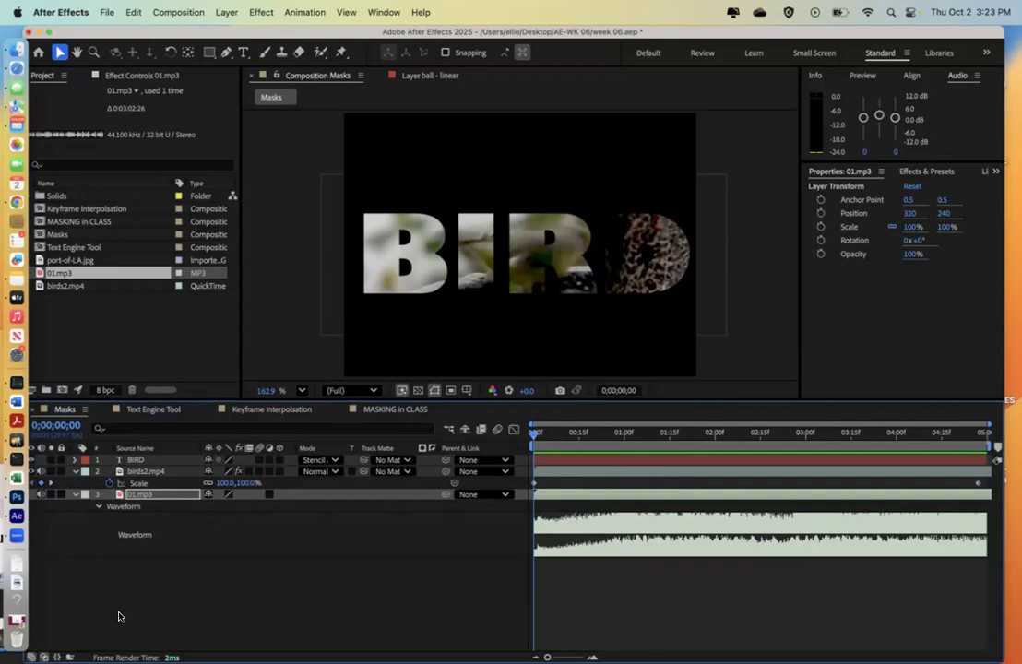
key(l)
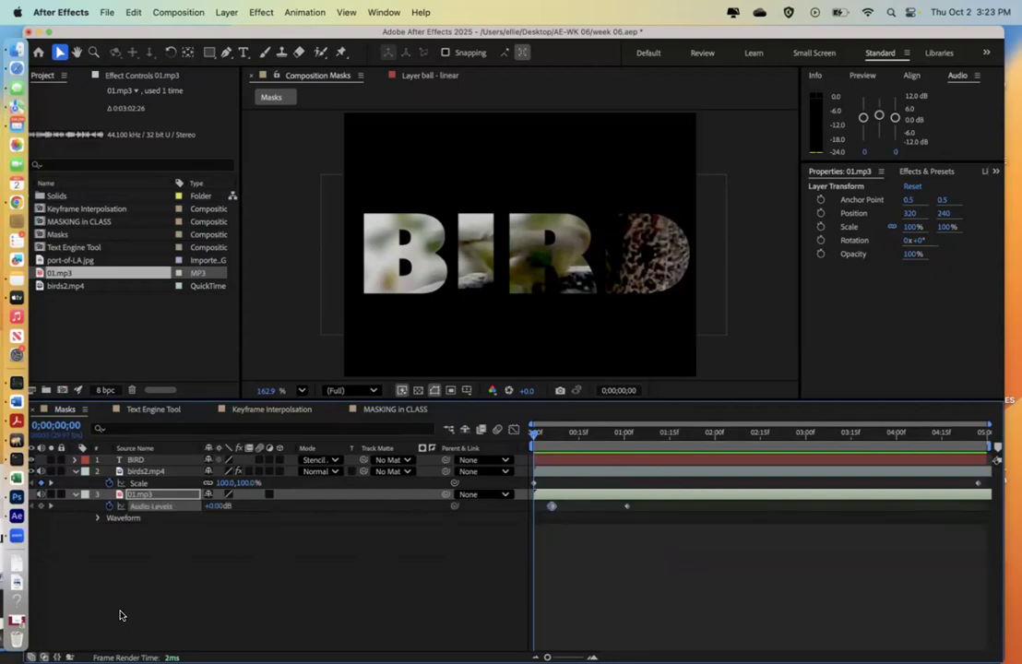
drag(627, 506, 533, 506)
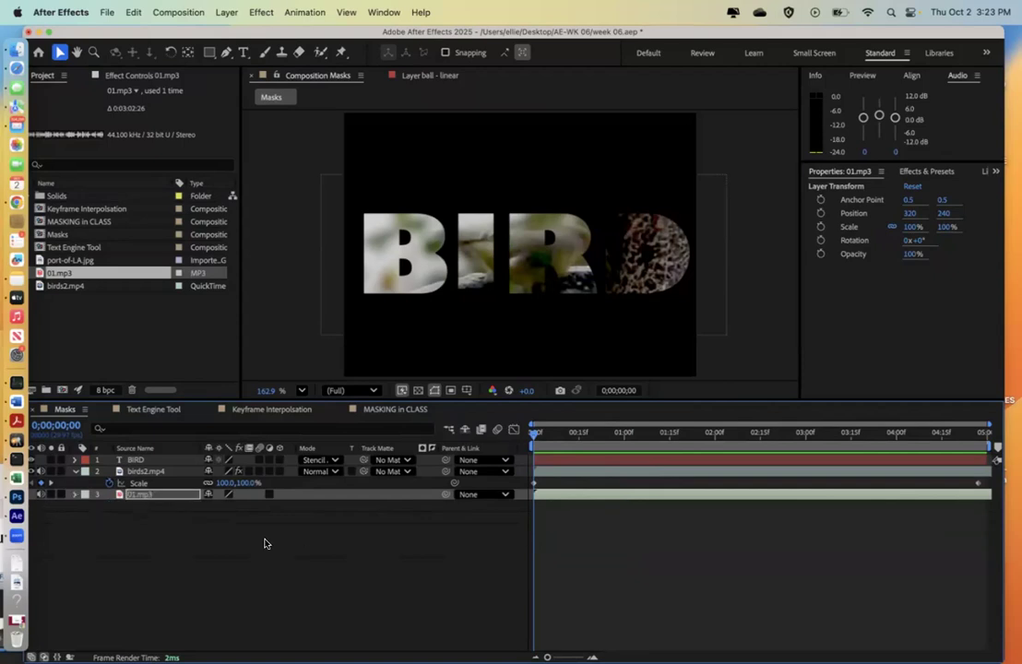
key(l)
key(l)
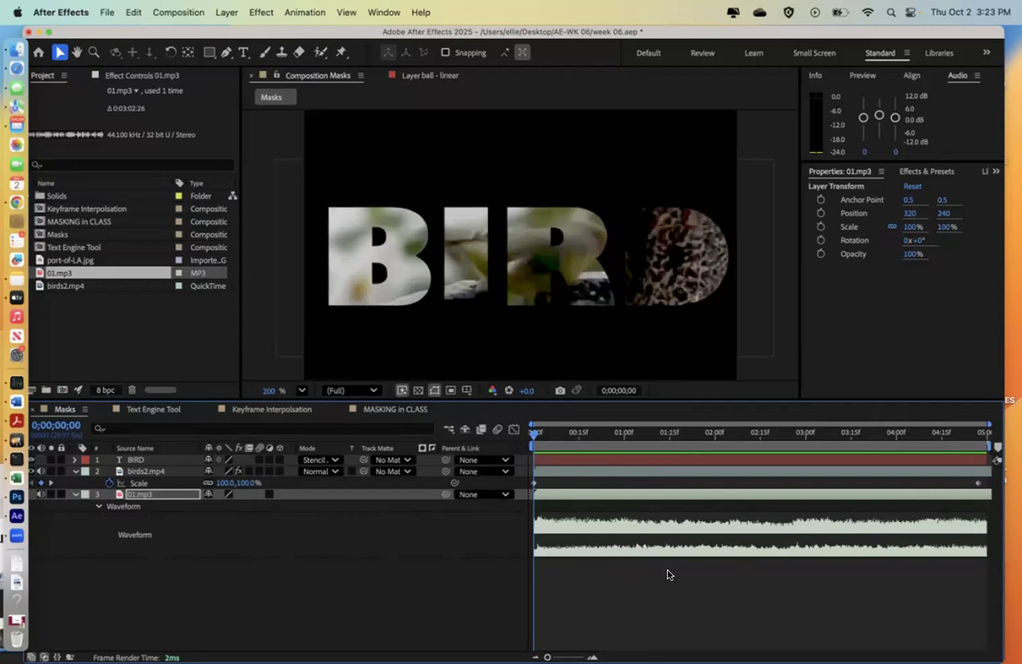
Step: Open the Keyframe Interpolsation composition from the project and collapse the properties of the purple in-easy out ball layer
key(slash)
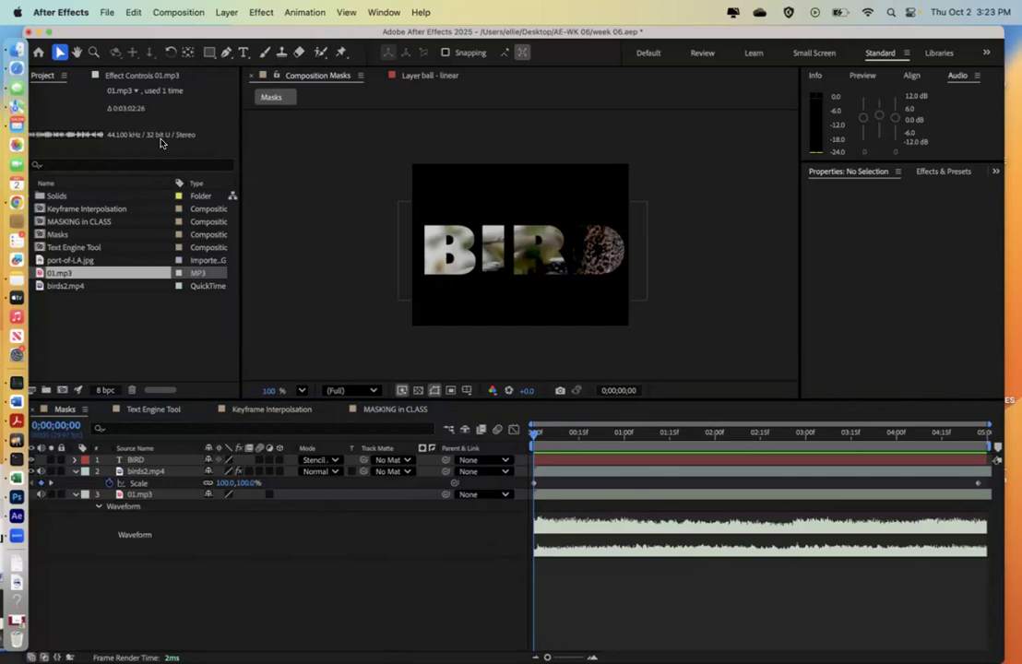
drag(144, 30, 155, 13)
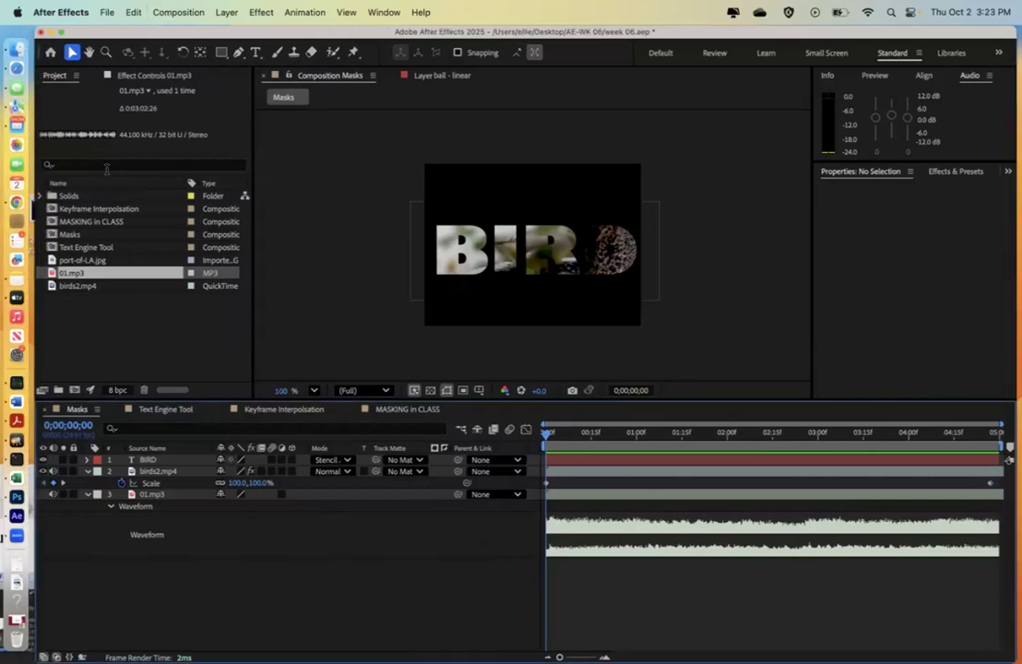
click(73, 249)
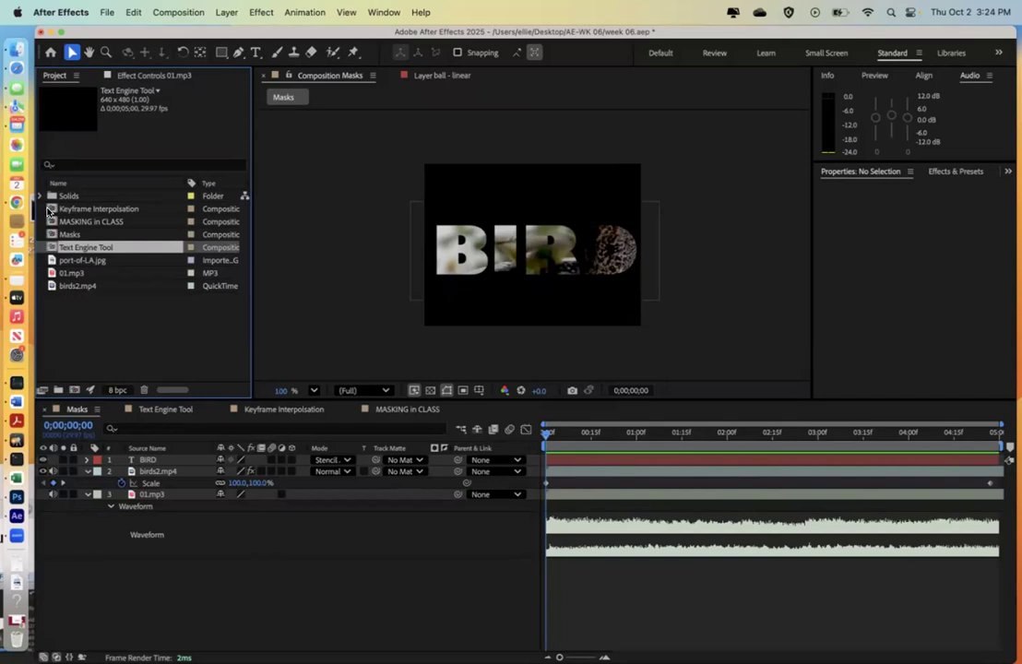
click(50, 211)
double_click(50, 211)
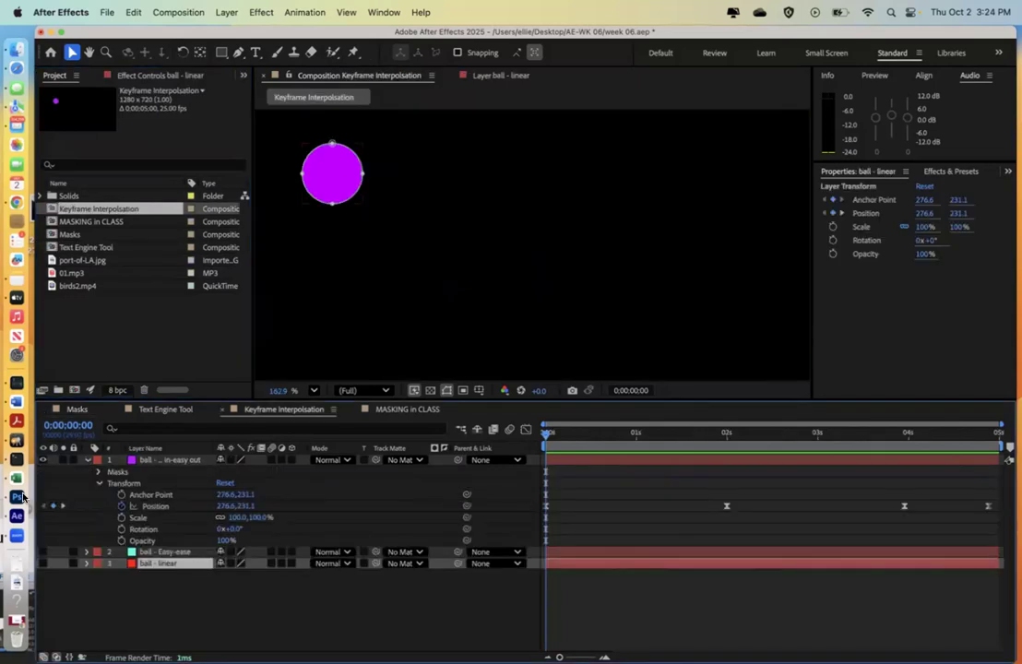
click(97, 484)
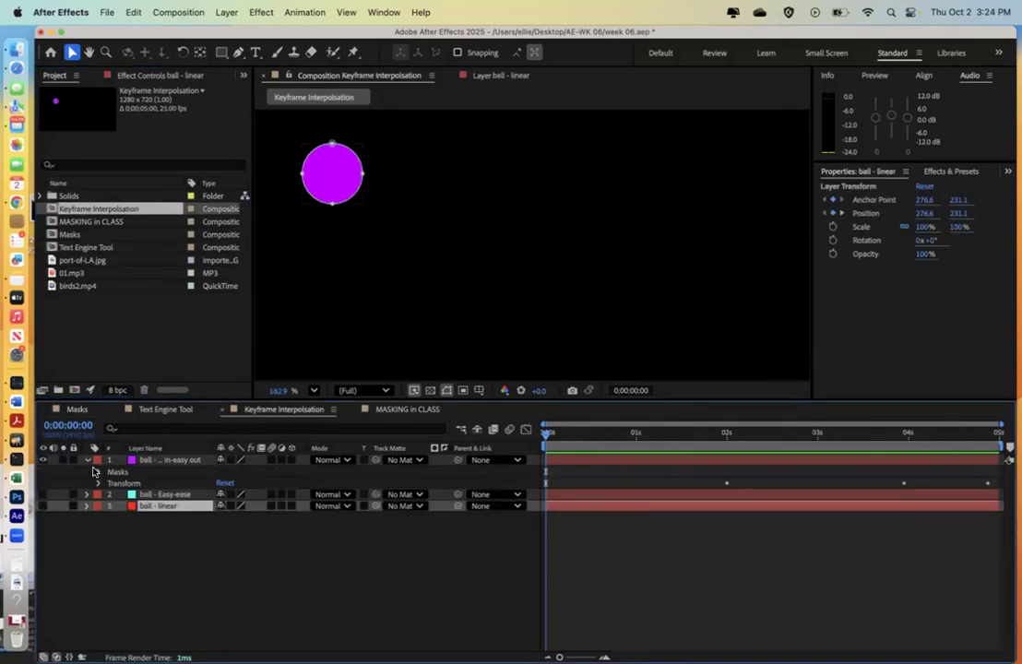
click(88, 460)
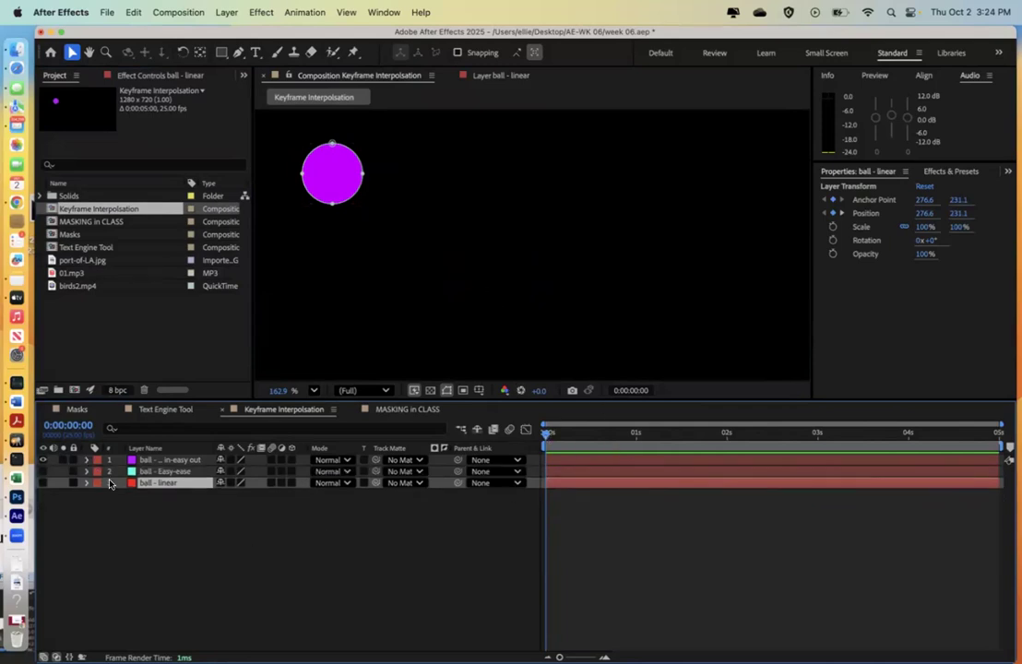
Step: Hide the purple in-easy out ball layer, make the ball - linear layer visible, and set the viewer magnification to 200%
drag(39, 460, 41, 483)
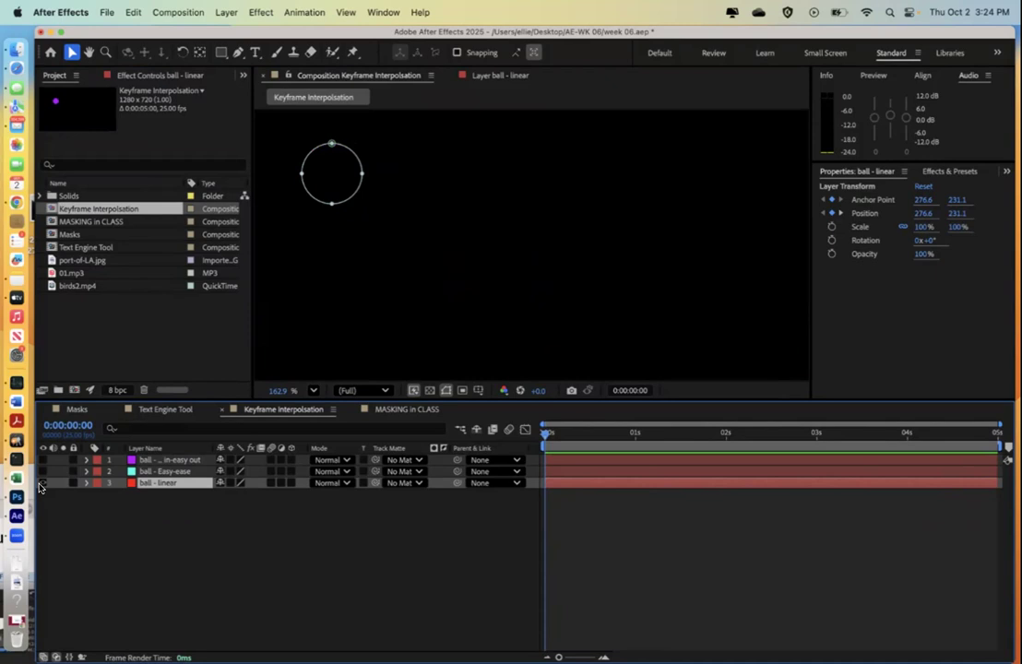
click(42, 482)
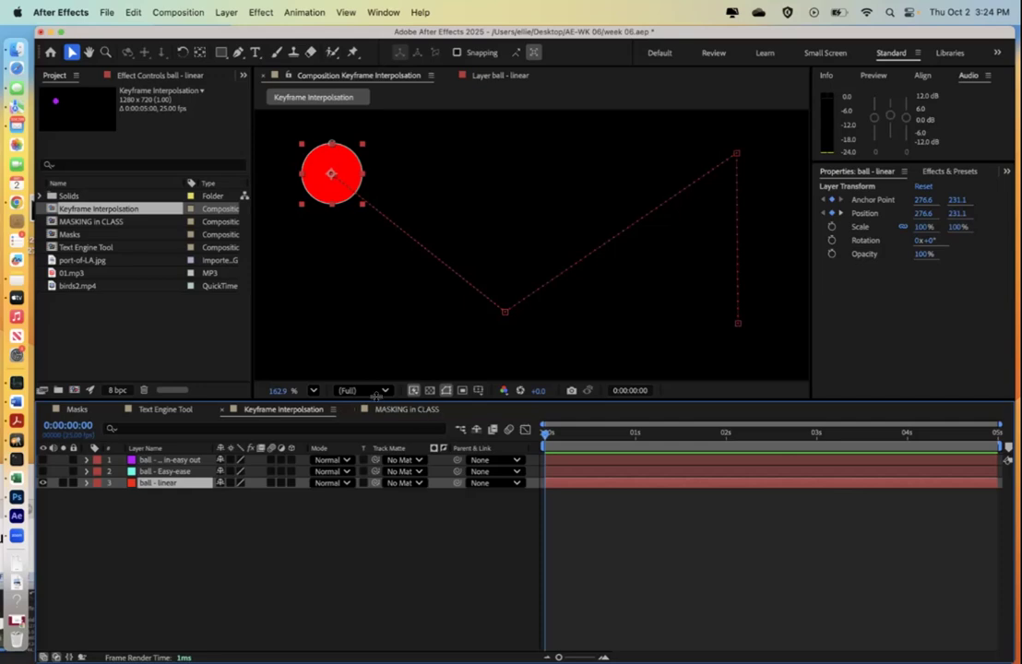
click(313, 392)
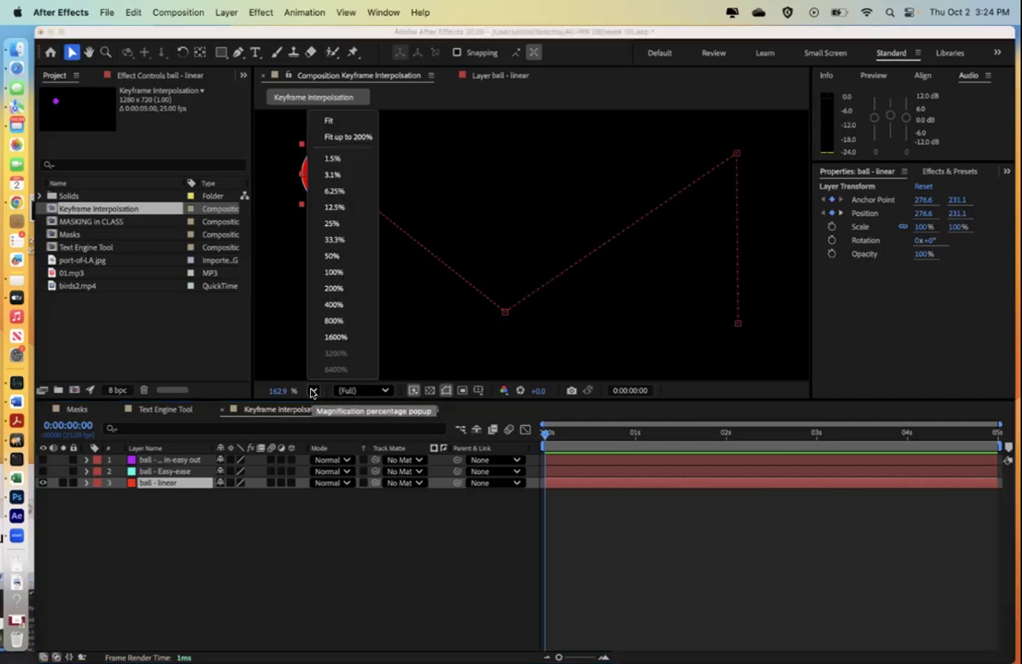
click(335, 241)
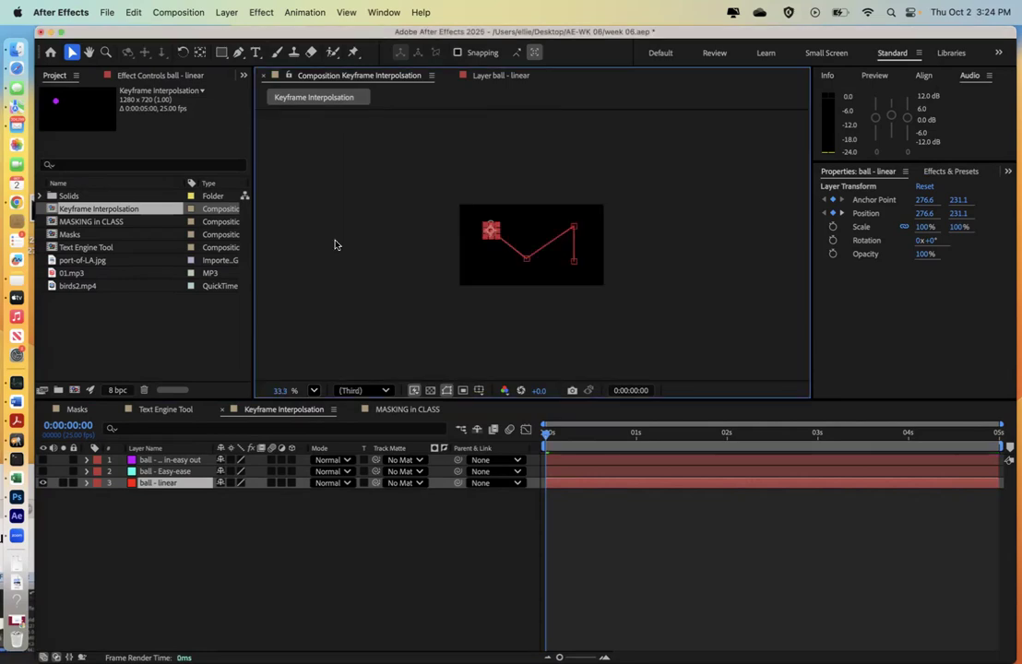
click(313, 391)
click(334, 287)
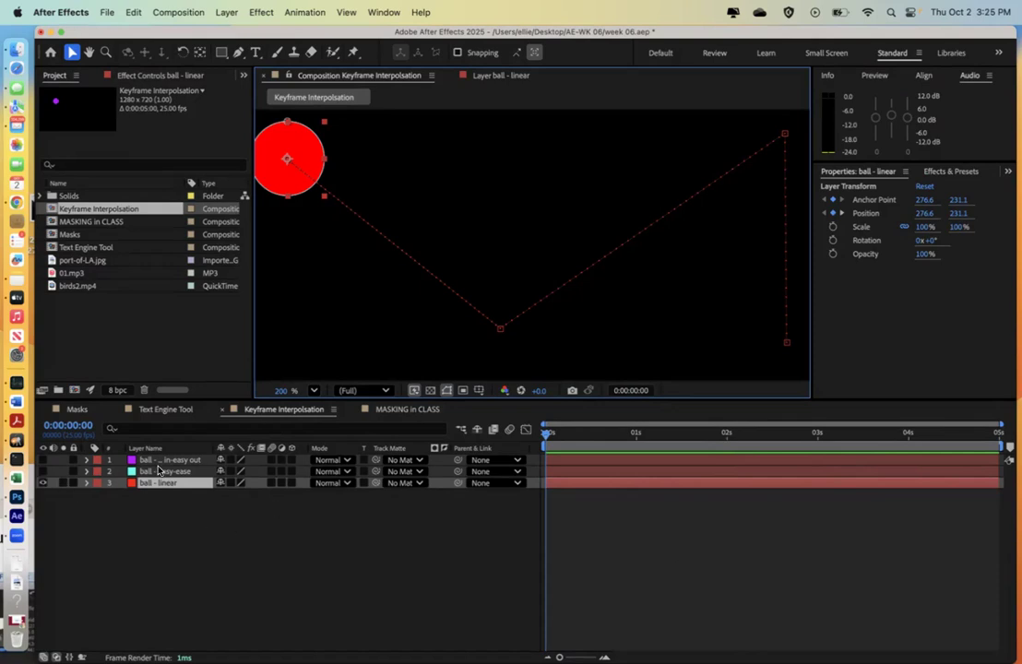
Step: Make the Easy-ease and in-easy out ball layers visible, and scrub to 0:00:00:18 and back to 0:00:00:00 to compare the three balls' motion
click(43, 471)
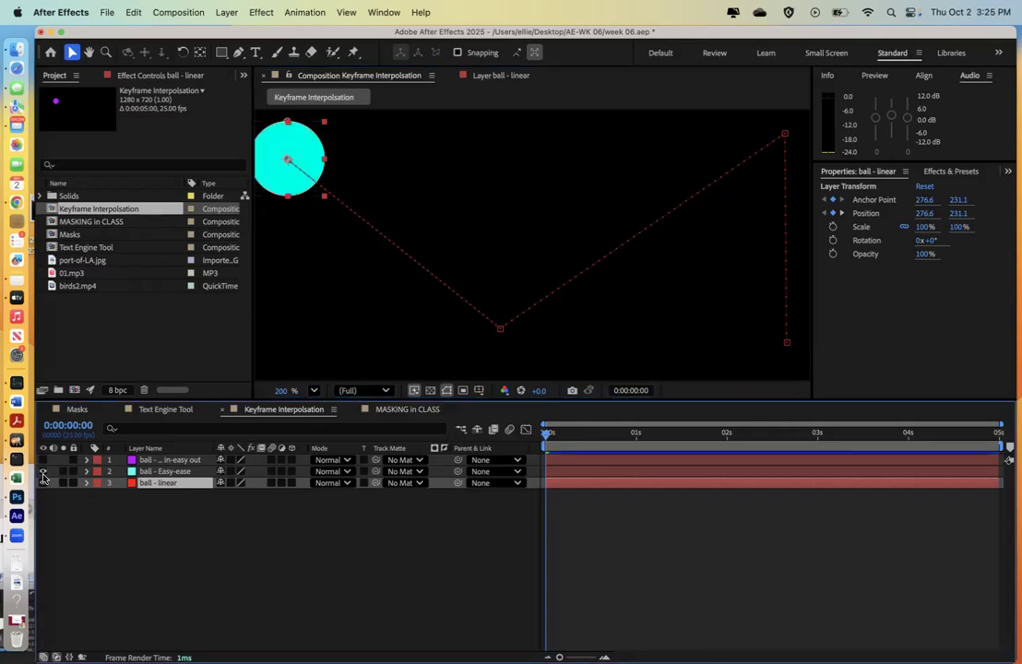
click(43, 460)
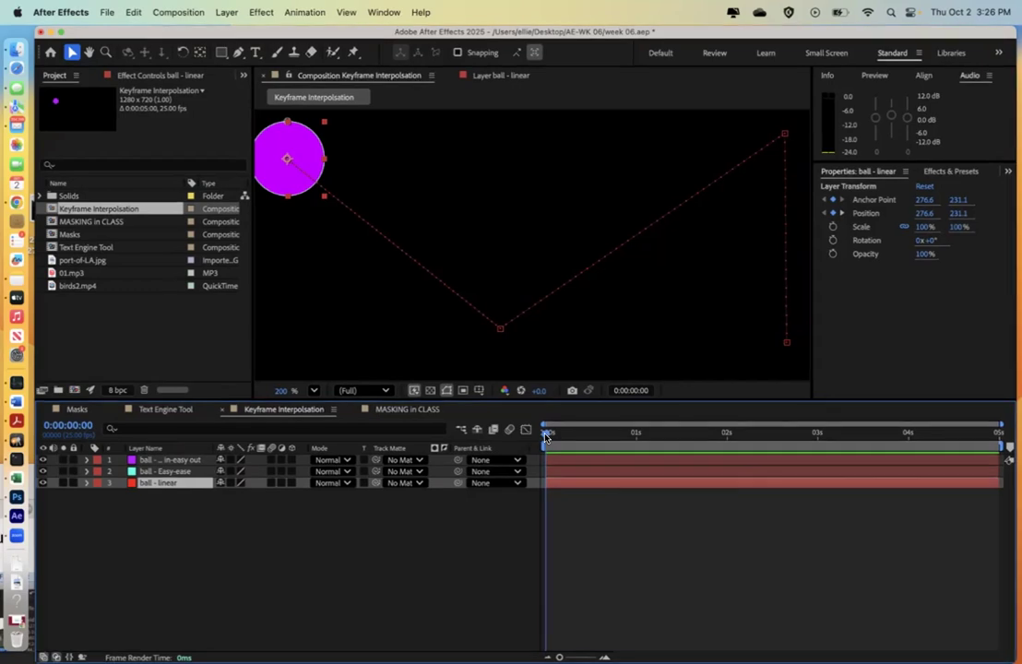
drag(547, 437, 579, 440)
drag(584, 442, 609, 447)
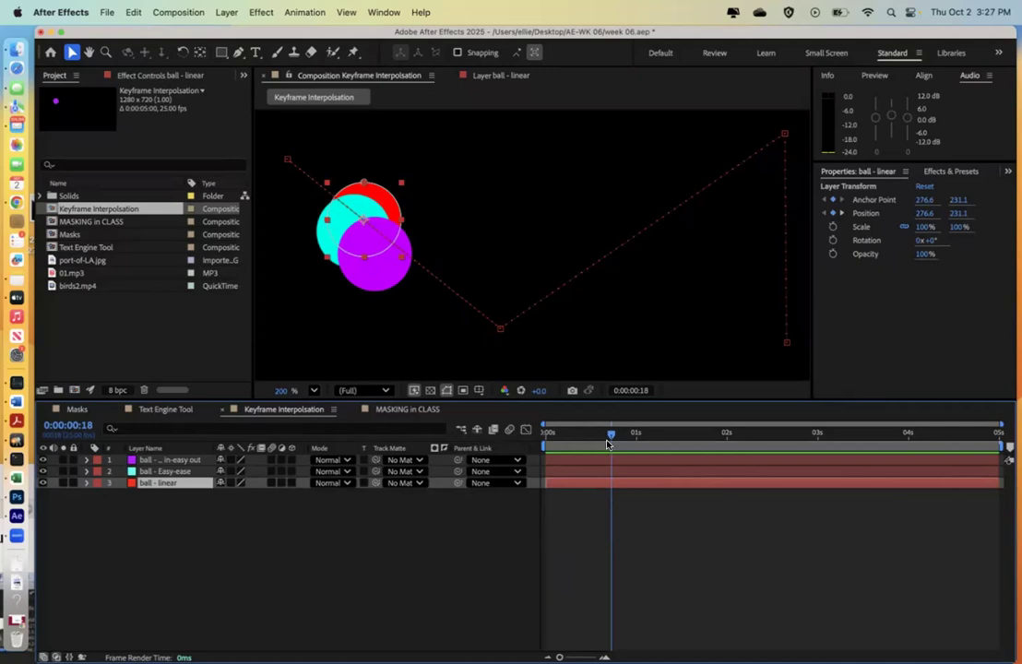
drag(609, 445, 540, 466)
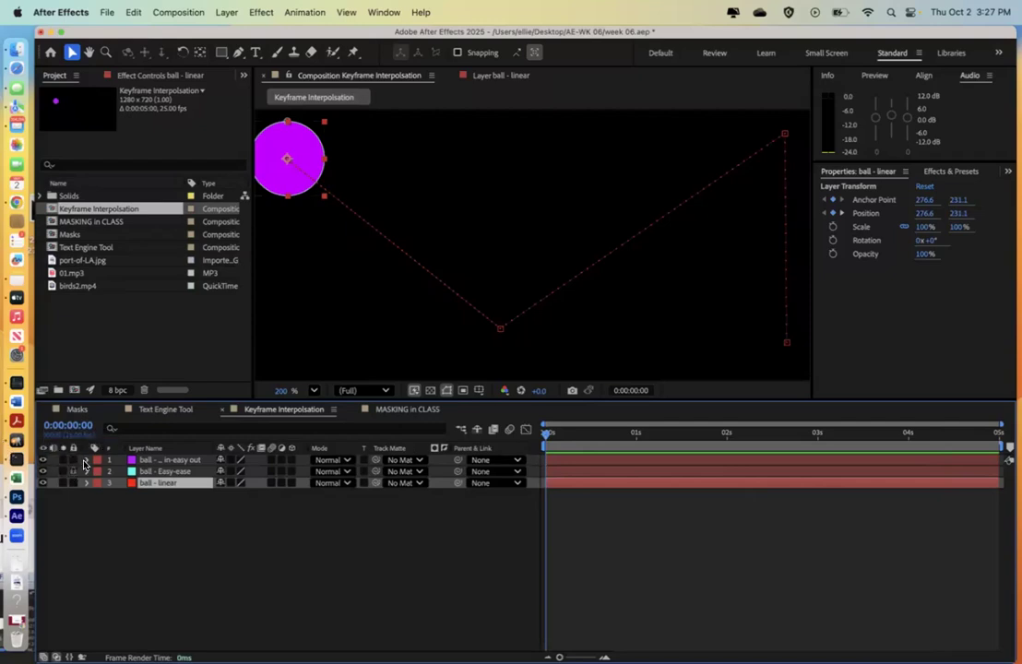
Step: Hide the Easy-ease and in-easy out ball layers, then expand the ball - linear layer's transform properties to view its Position keyframes up close
click(43, 471)
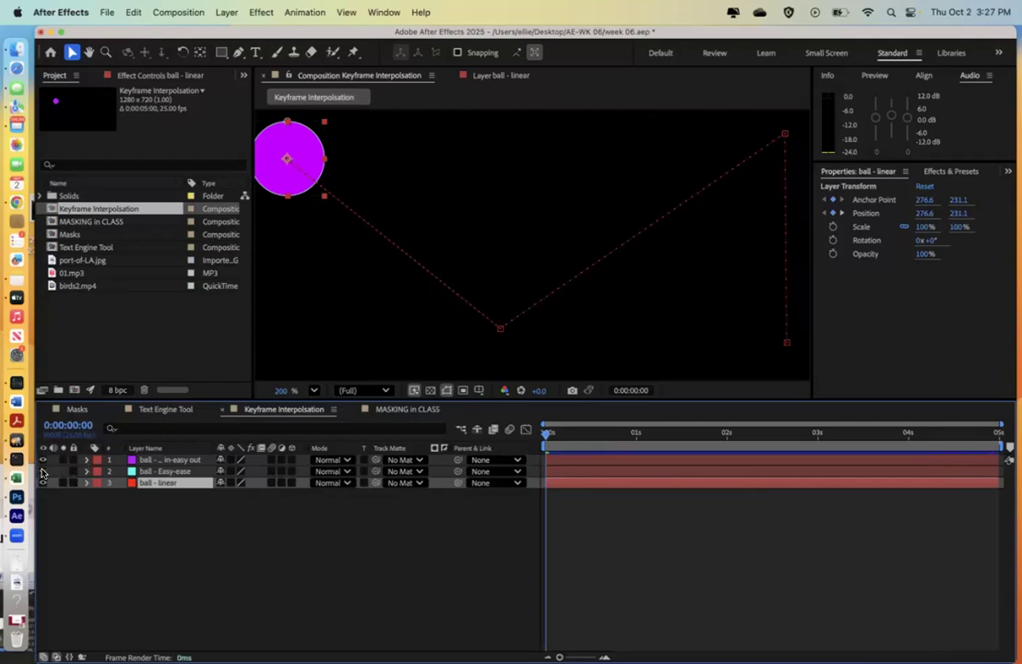
click(42, 460)
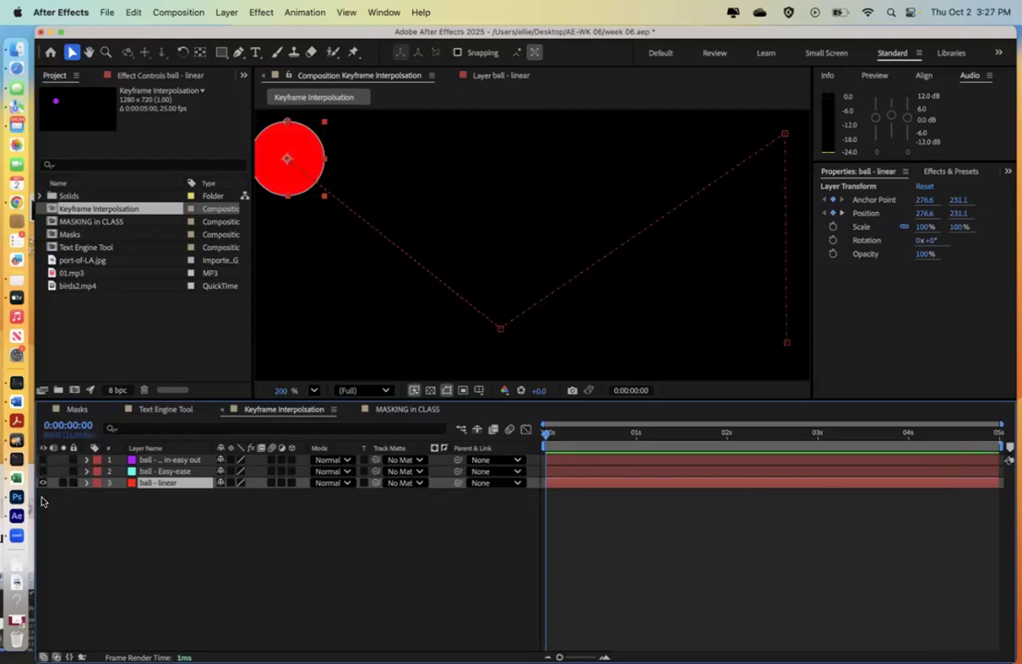
click(87, 482)
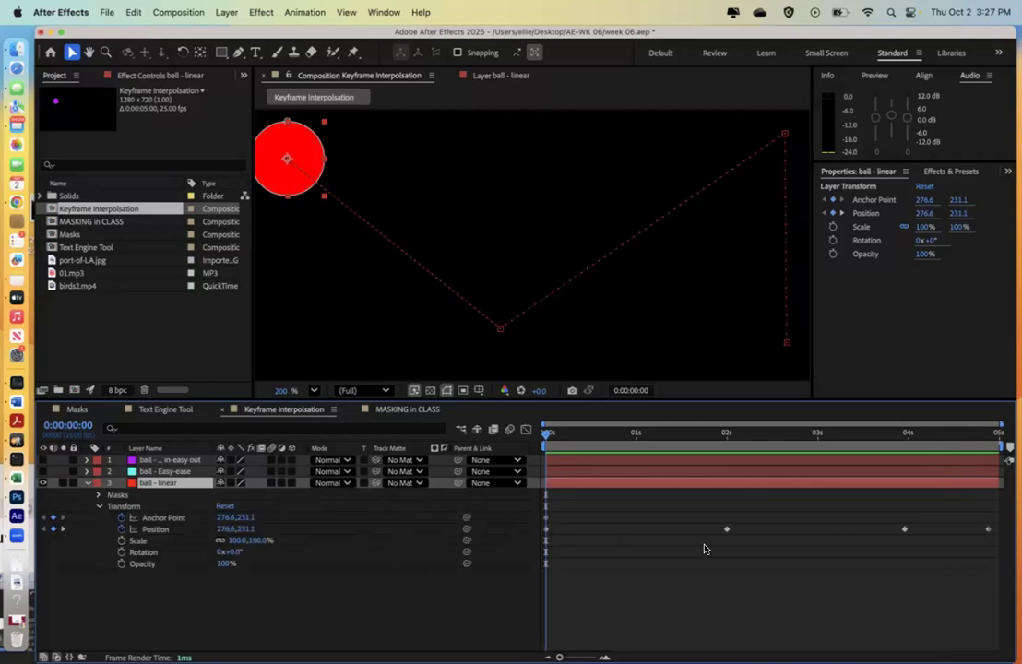
drag(558, 657, 572, 656)
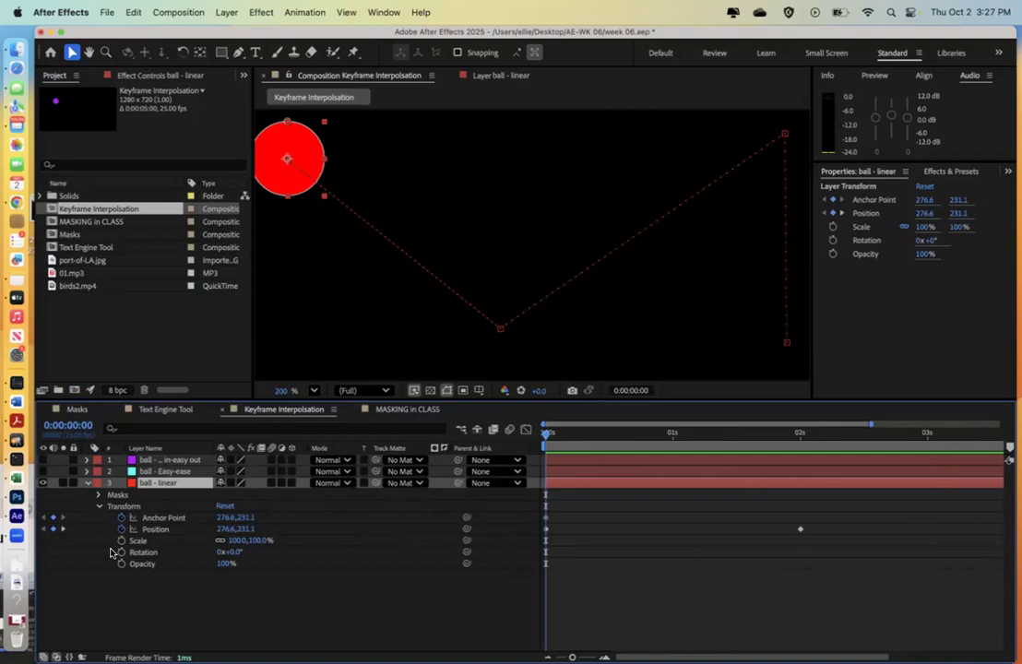
Step: Collapse and hide the ball - linear layer, then show the ball - Easy-ease layer and expand its transform properties
click(87, 483)
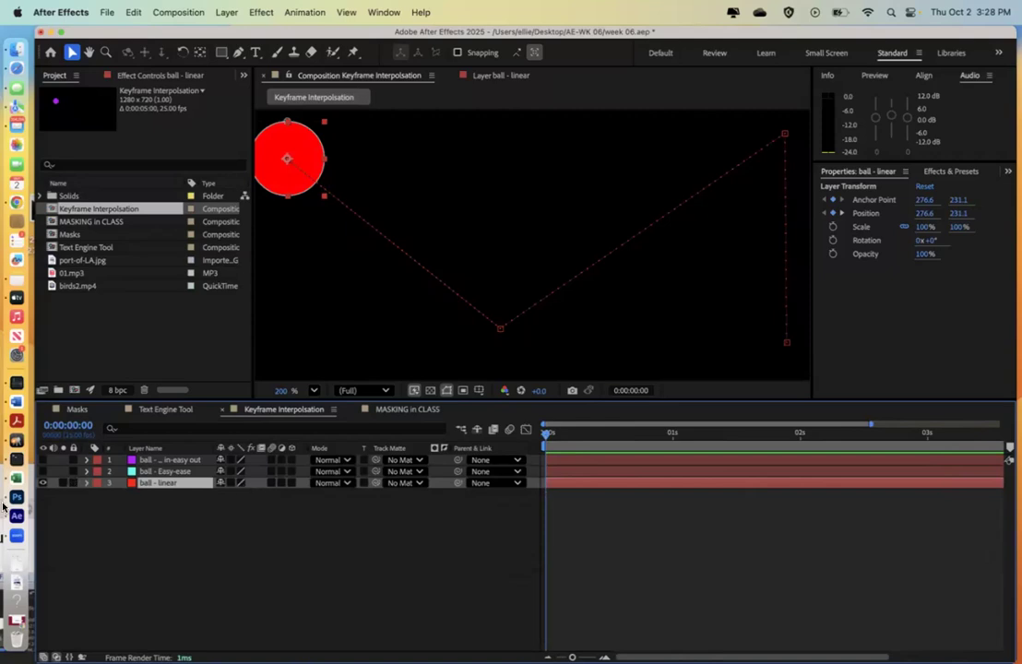
click(42, 483)
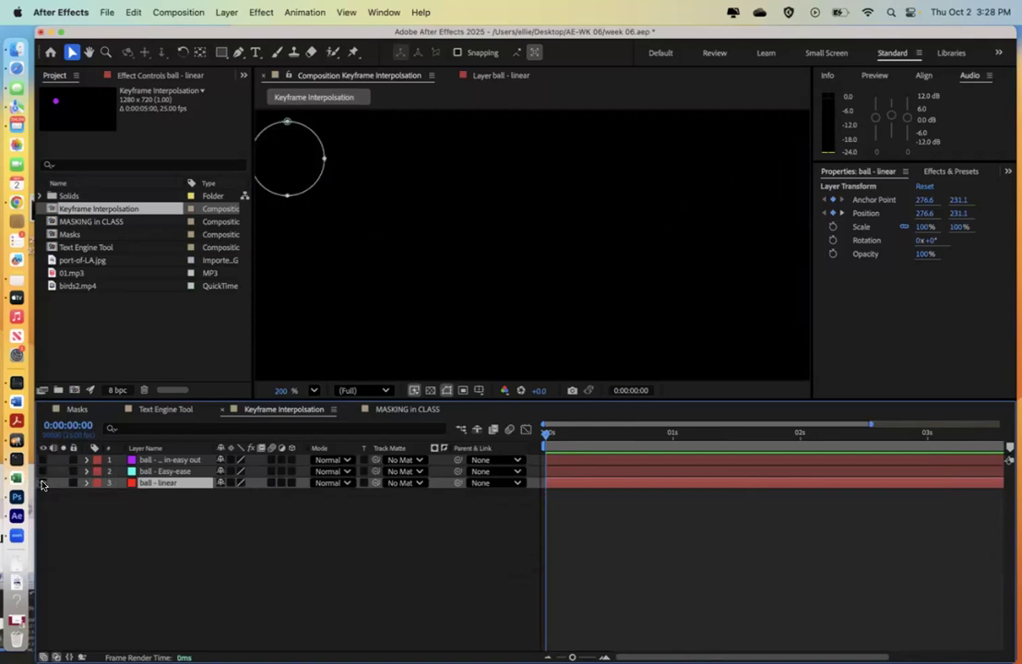
click(42, 471)
click(97, 476)
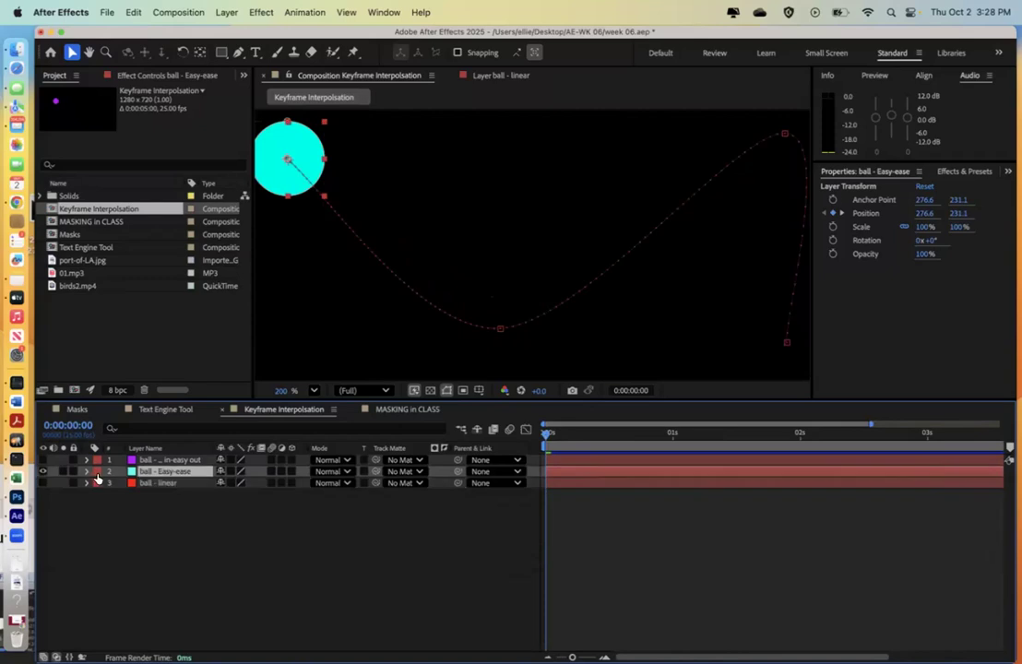
click(87, 472)
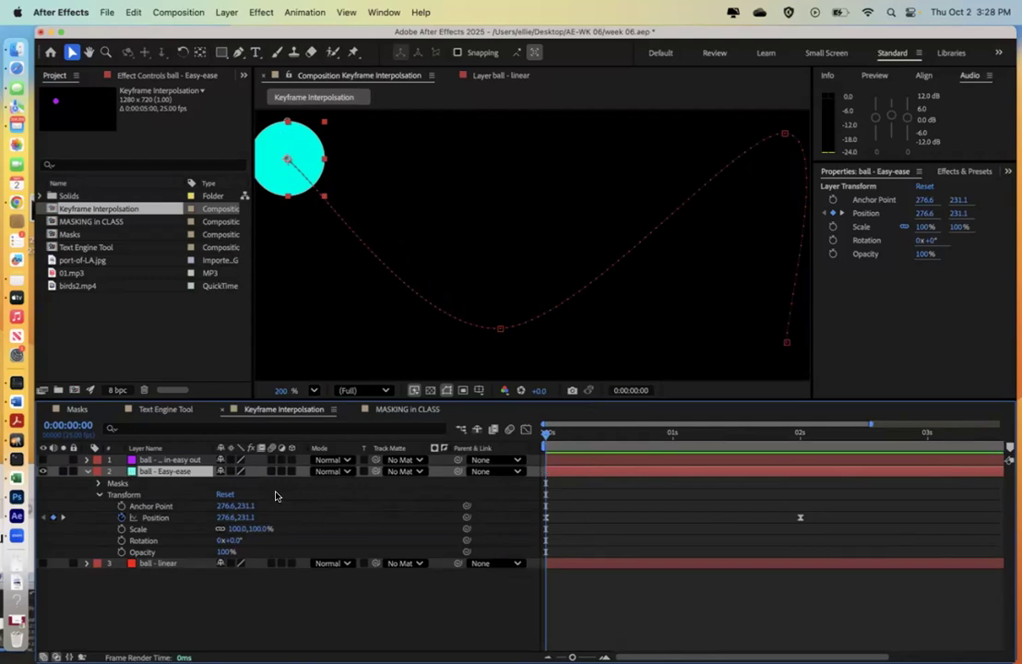
Step: Apply Easy Ease Out to the Easy-ease ball's Position keyframes at 0 and 2 seconds
click(545, 520)
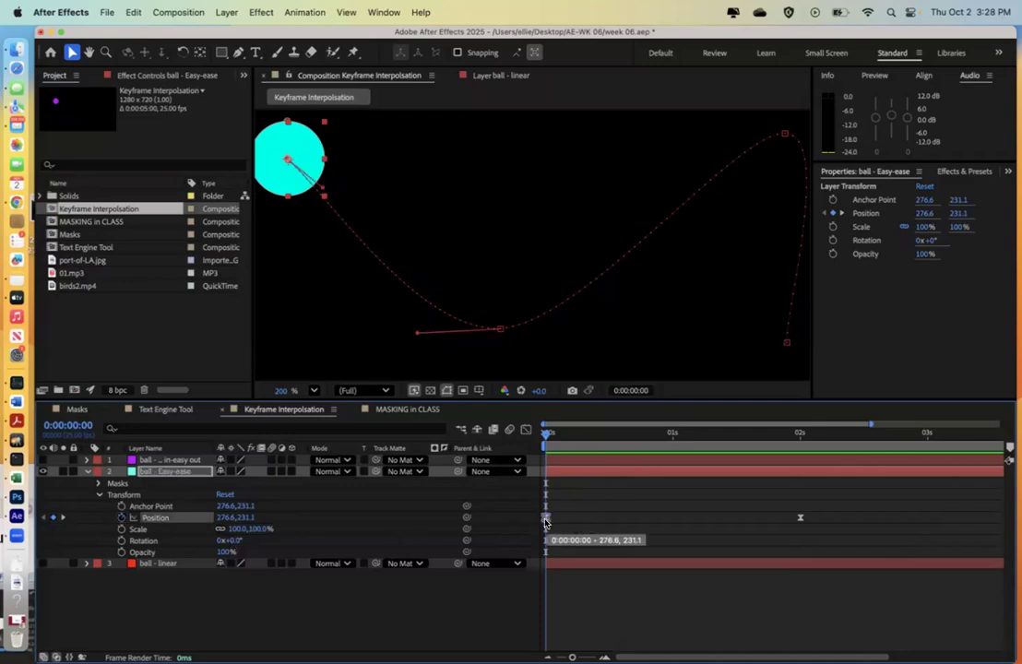
click(894, 510)
drag(527, 554, 524, 553)
click(857, 501)
drag(857, 501, 520, 543)
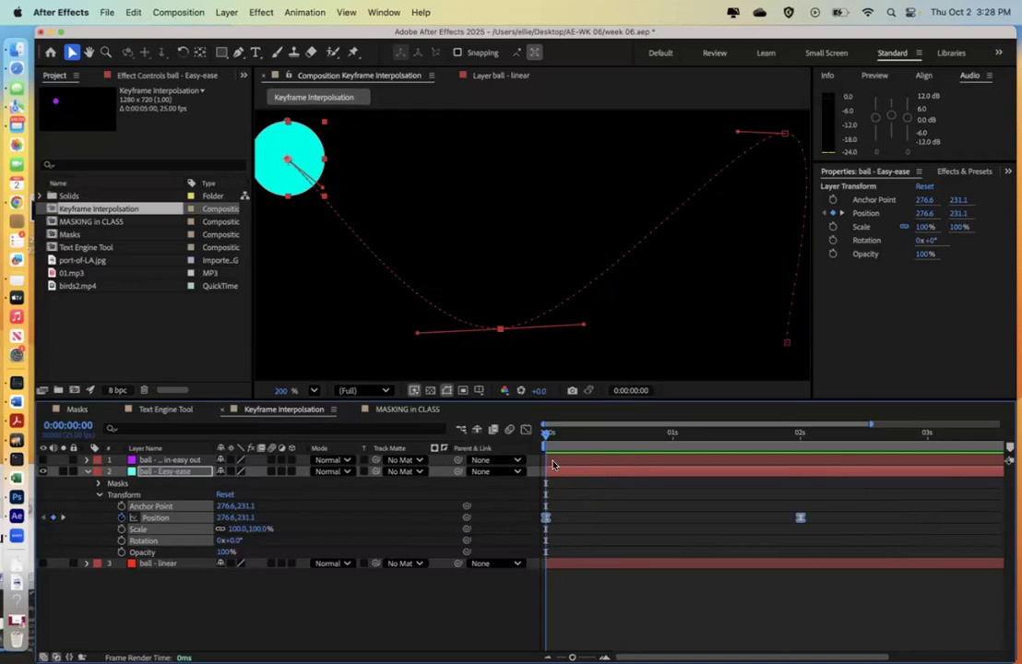
right_click(546, 522)
click(546, 522)
right_click(546, 522)
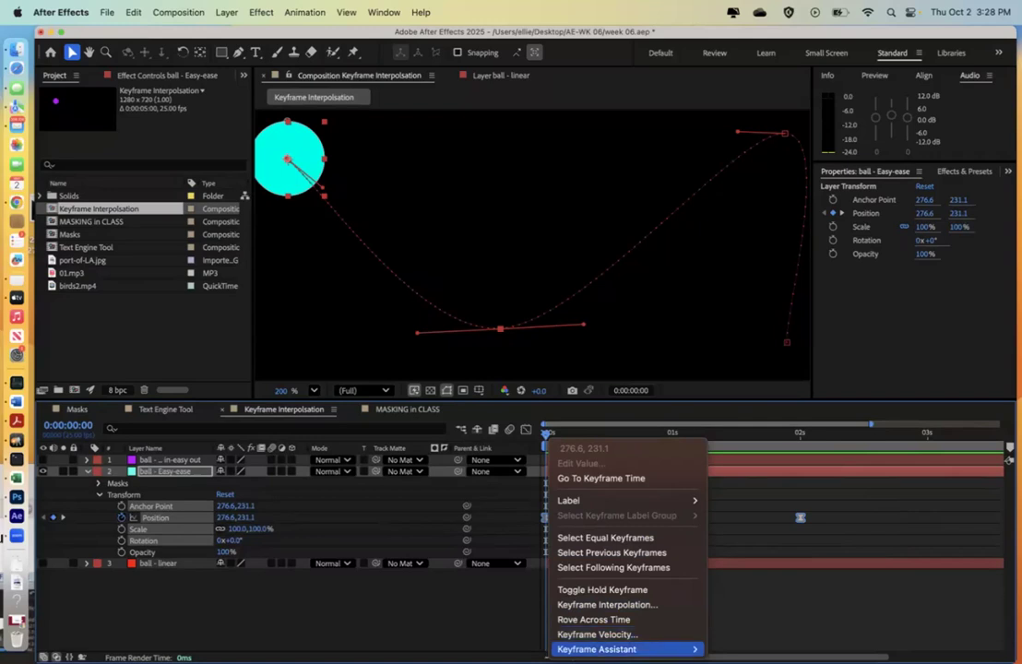
mouse_move(591, 649)
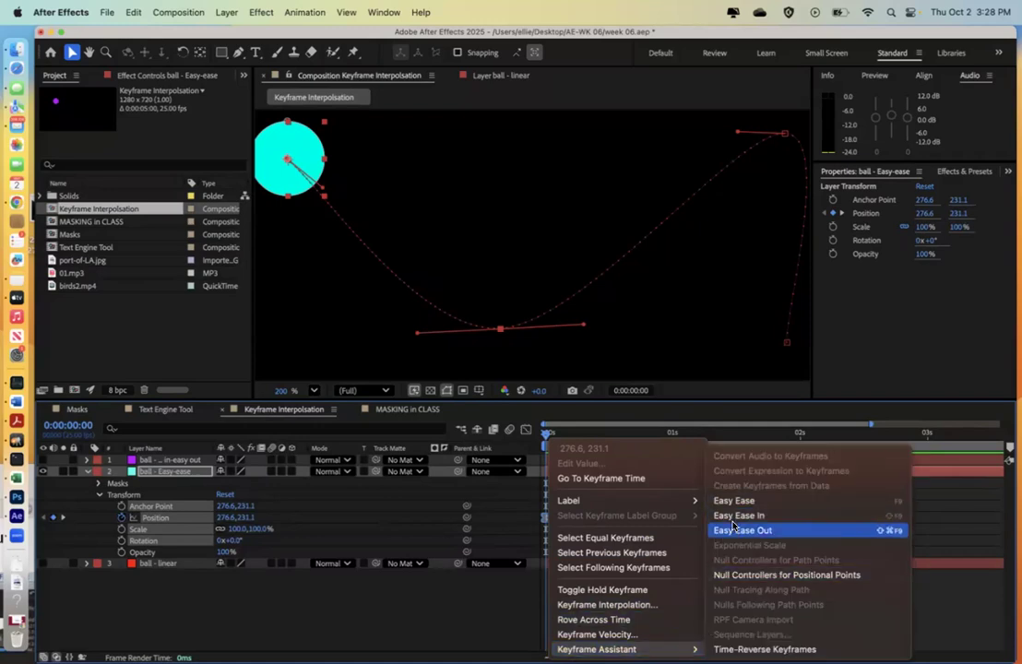
click(734, 530)
Step: Apply Easy Ease In to the Easy-ease ball's first Position keyframe only
drag(574, 514, 541, 531)
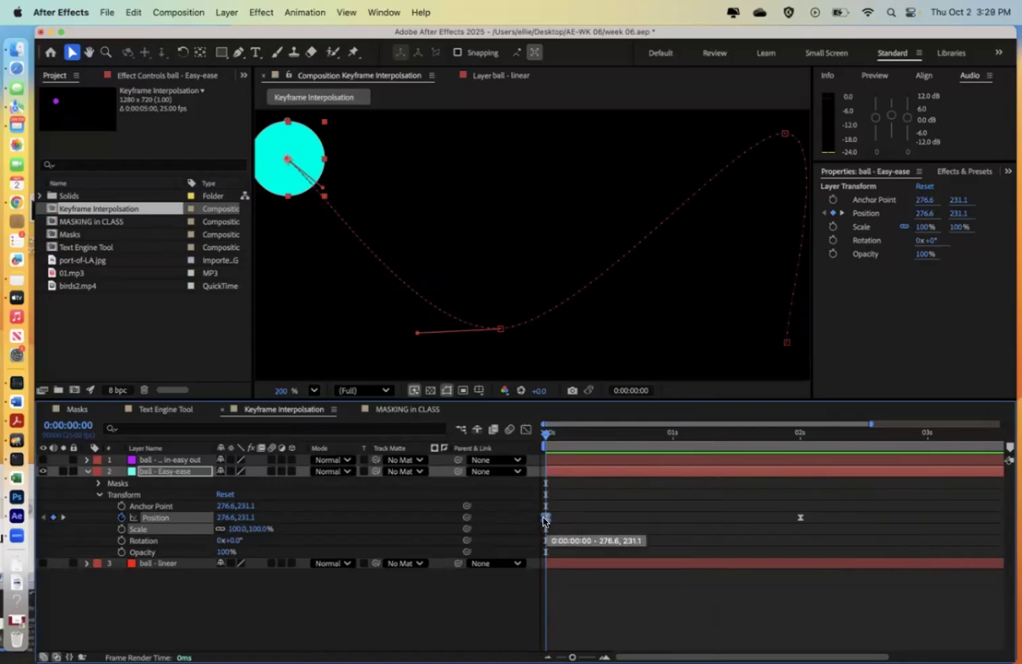
right_click(544, 521)
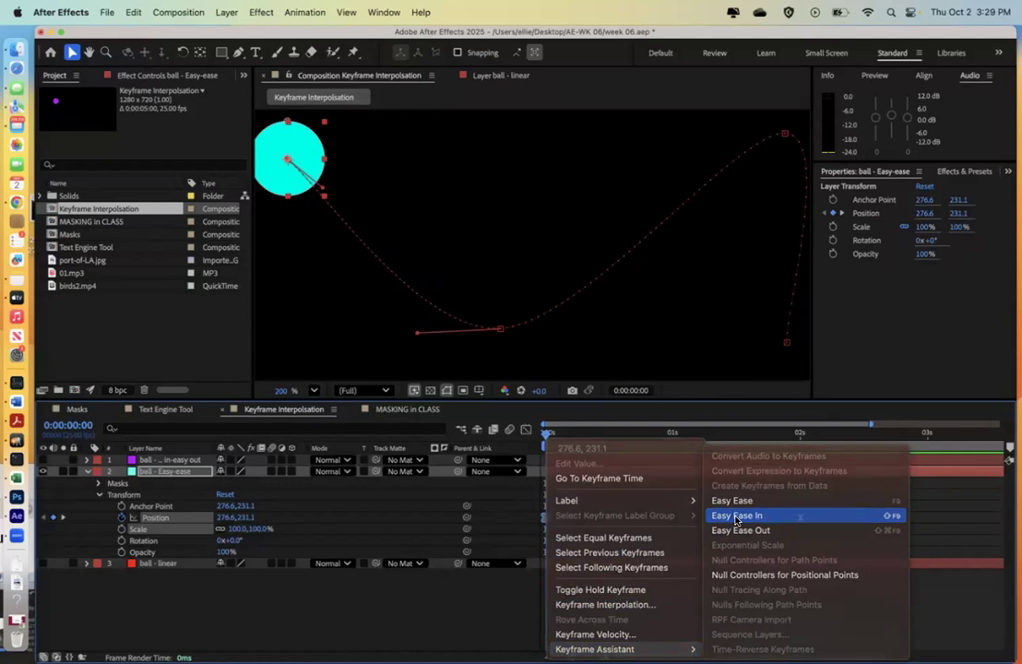
click(736, 519)
Step: Move to the Easy-ease ball's Position keyframe at 0:00:02:00 and apply Easy Ease Out to it
drag(548, 434, 796, 462)
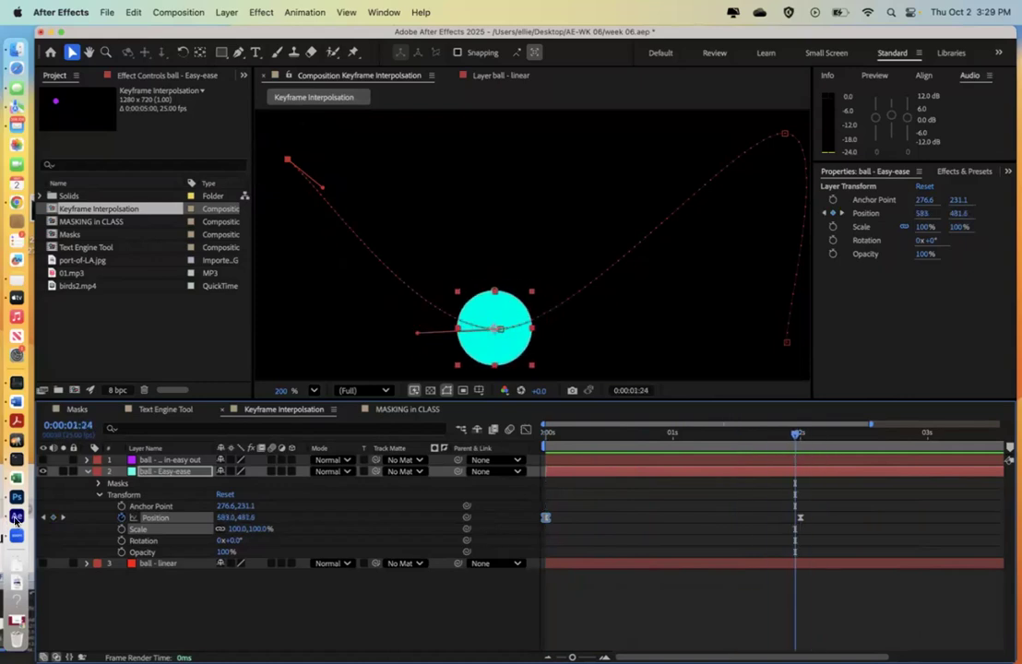
click(62, 517)
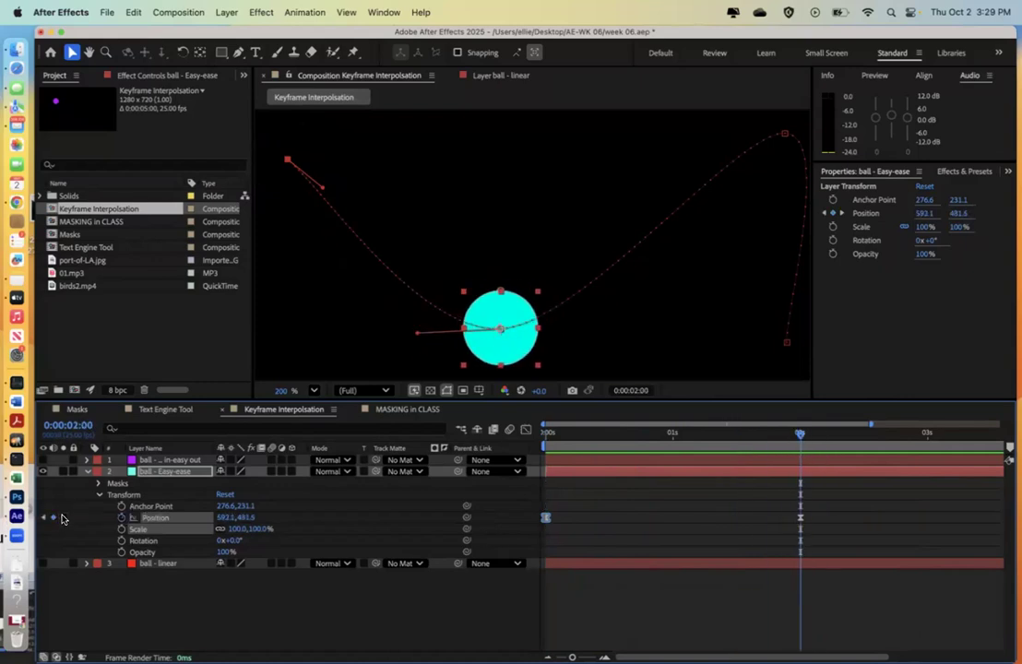
right_click(800, 520)
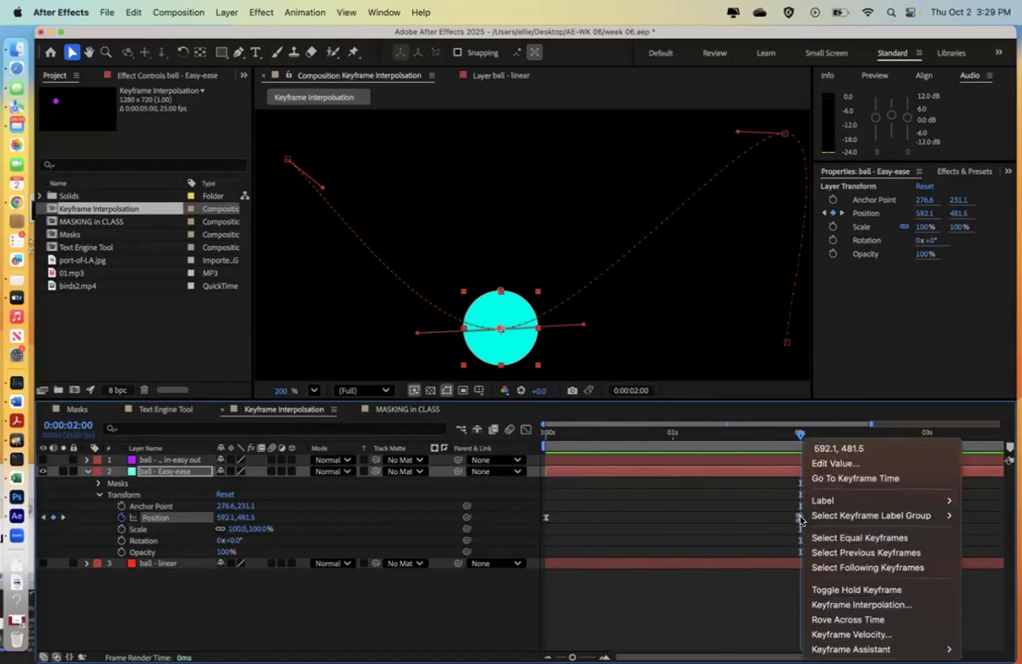
mouse_move(839, 648)
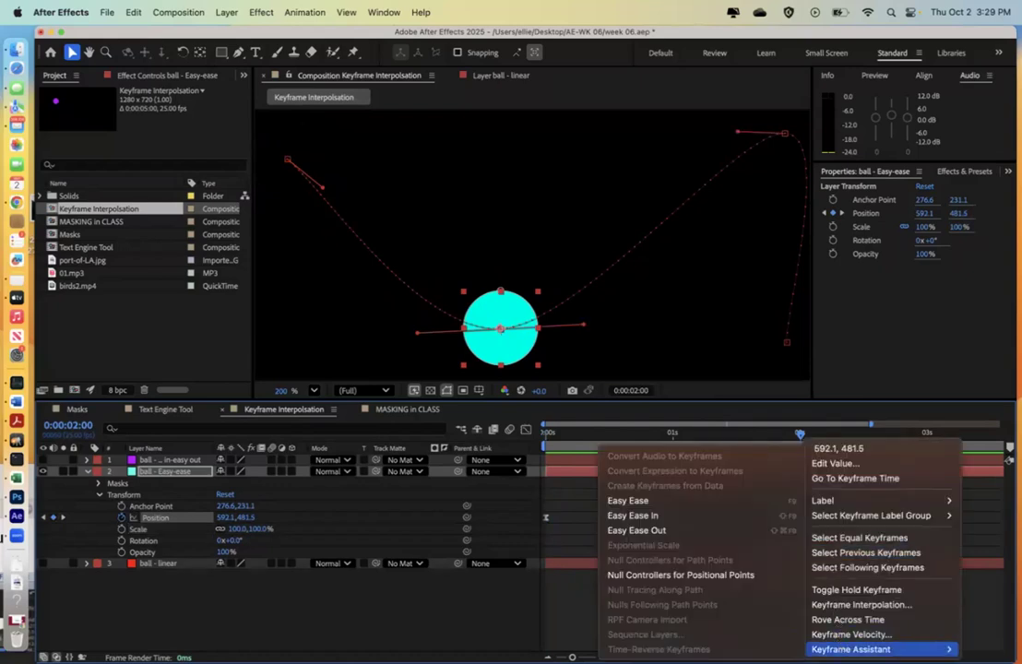
click(646, 529)
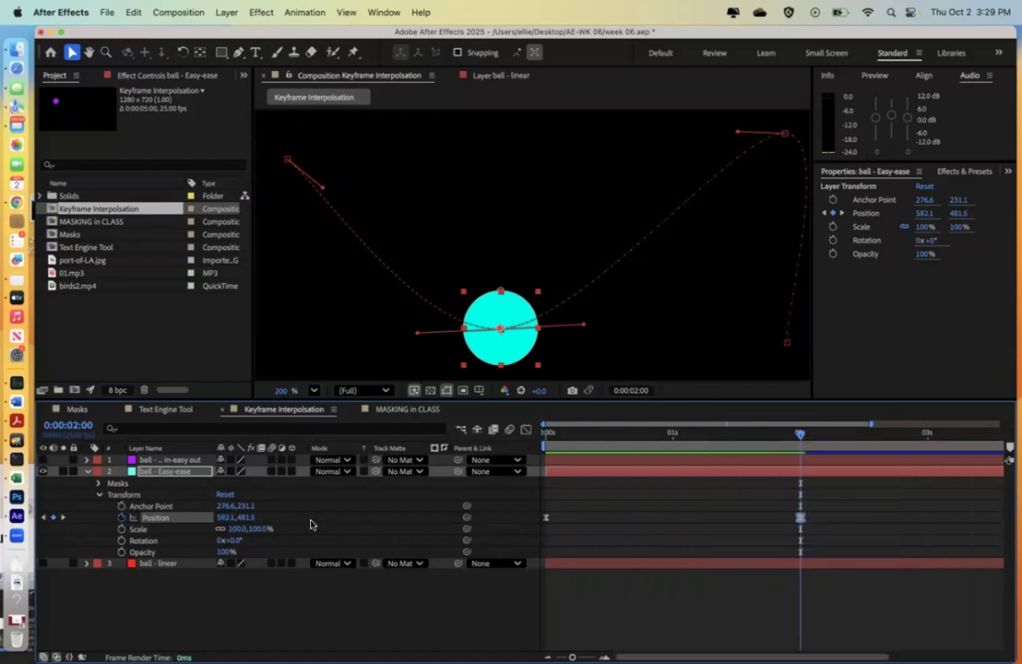
Step: Make the in-easy out ball layer visible and play its motion from 0:00:00:00, stopping at 0:00:02:00
click(42, 460)
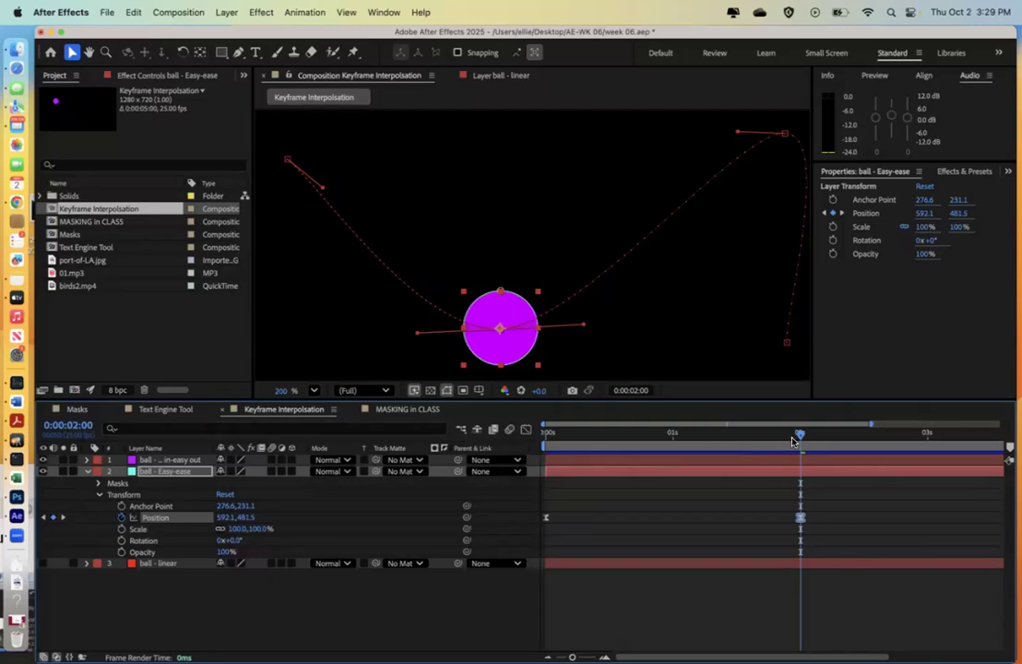
drag(799, 437, 532, 437)
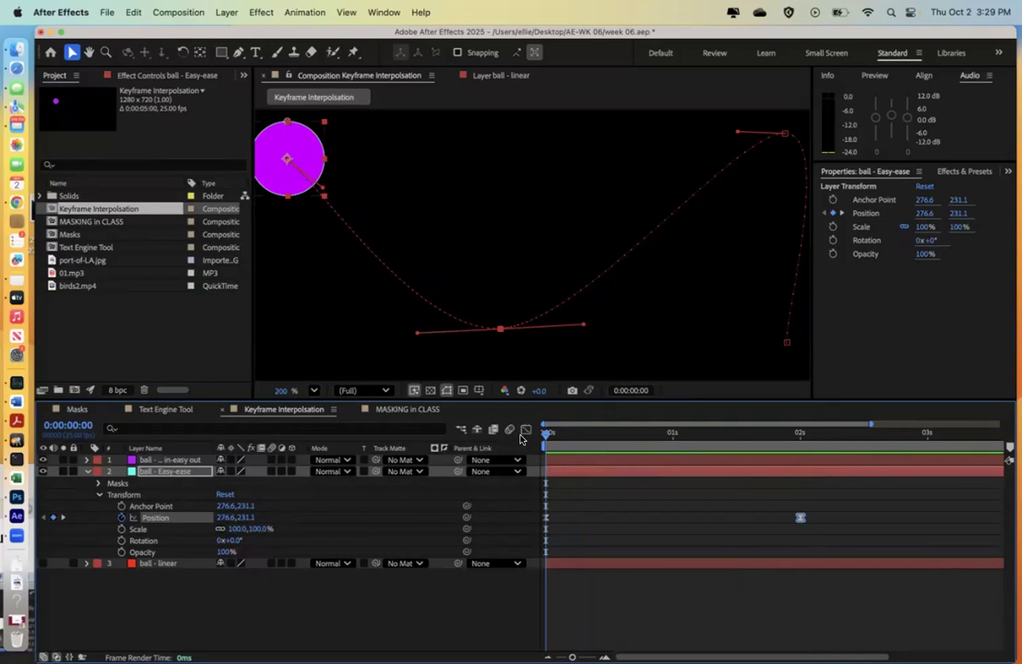
drag(838, 509, 559, 545)
key(space)
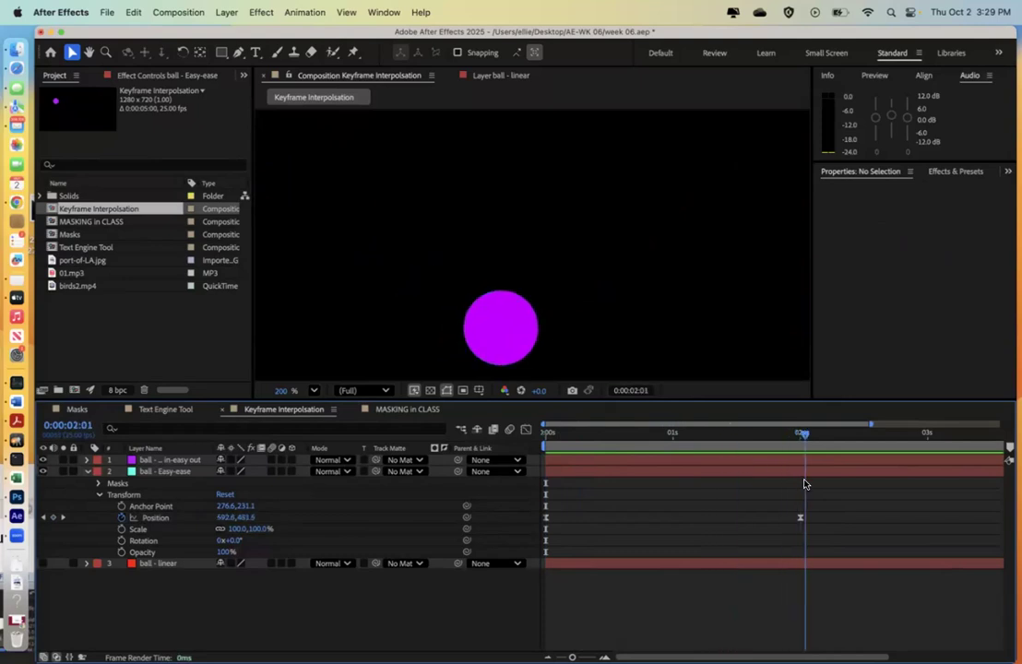
drag(784, 478, 801, 484)
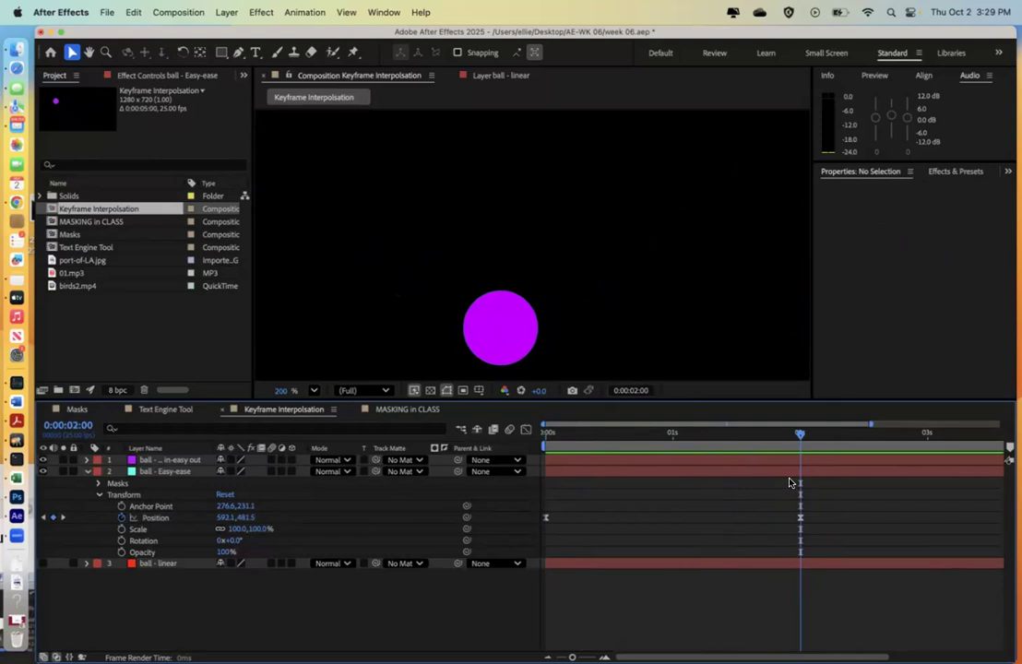
Step: Collapse and hide the ball - Easy-ease layer, and return to 0:00:00:00
click(88, 472)
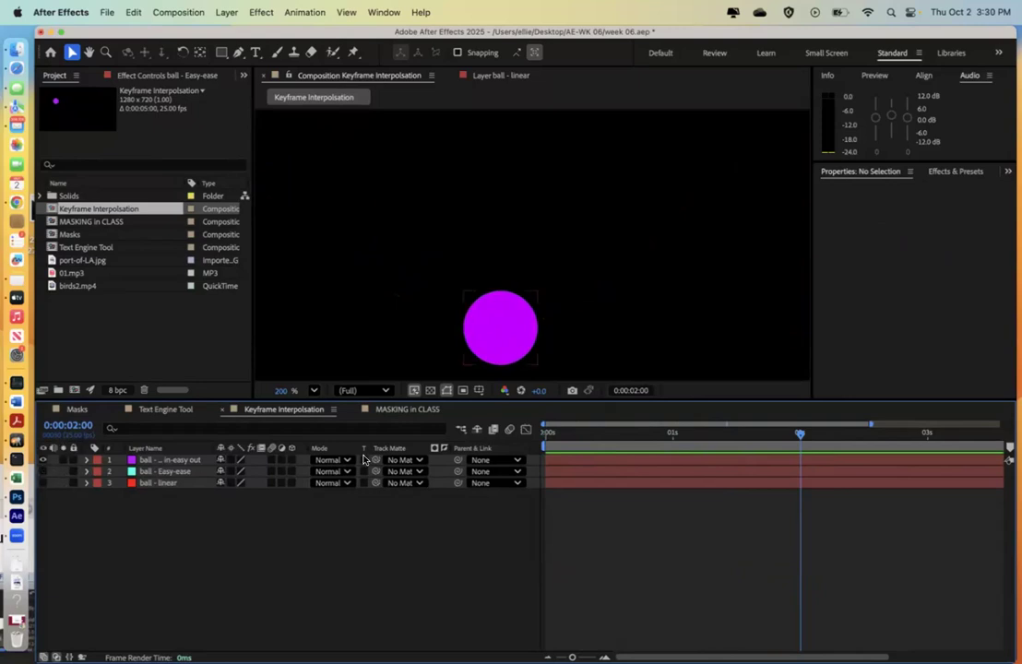
drag(793, 441, 509, 446)
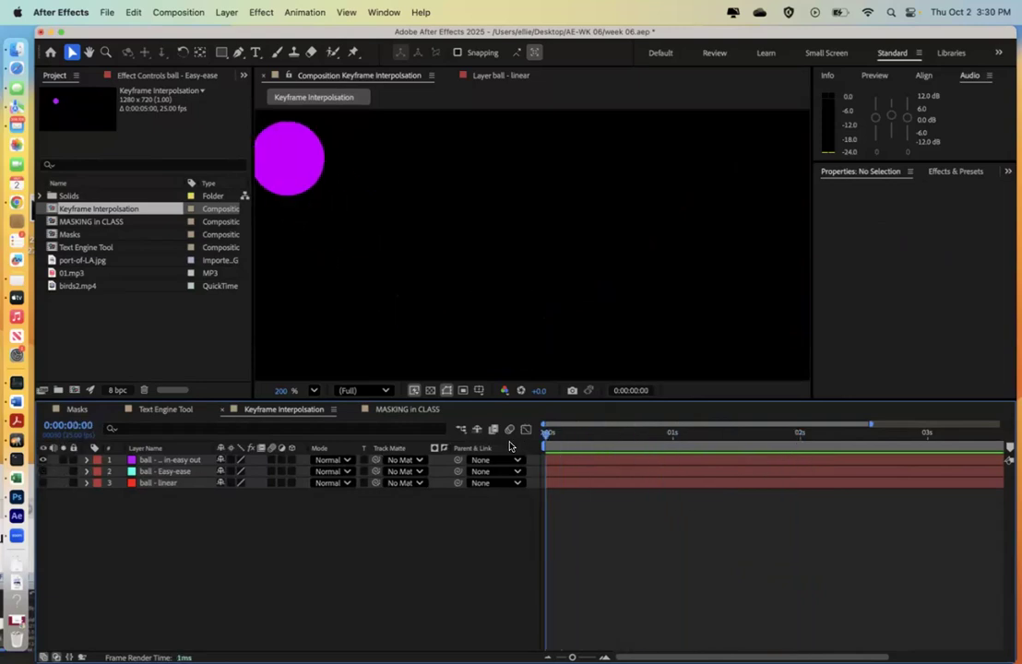
Step: Expand the ball - linear layer, inspect the Graph Editor at 0:00:00:12 with the purple ball selected, then restore the layer view at 0:00:00:00
click(87, 482)
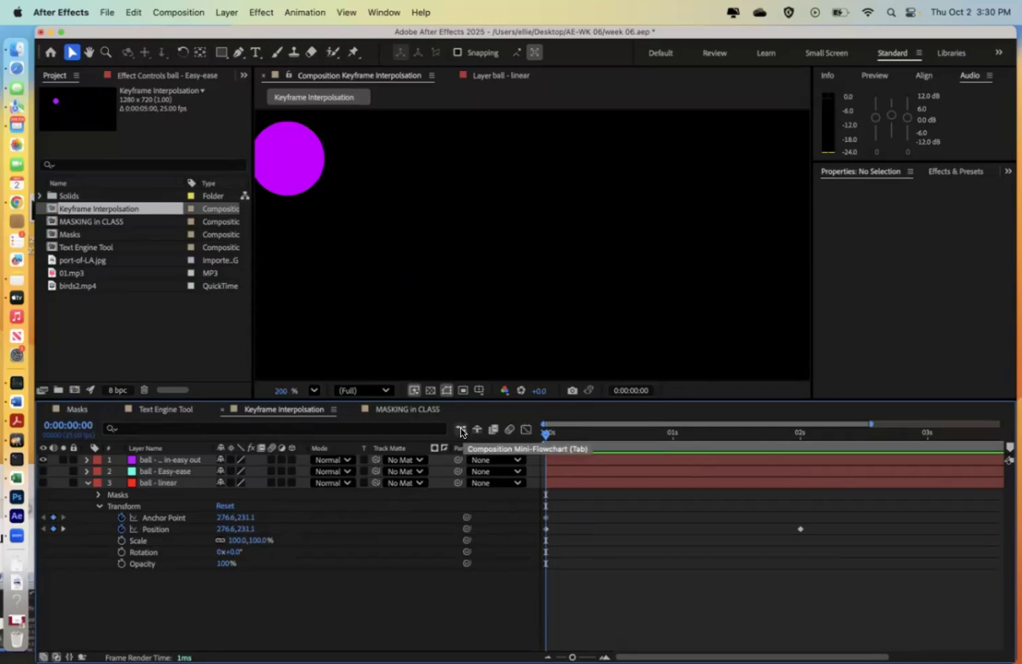
click(524, 429)
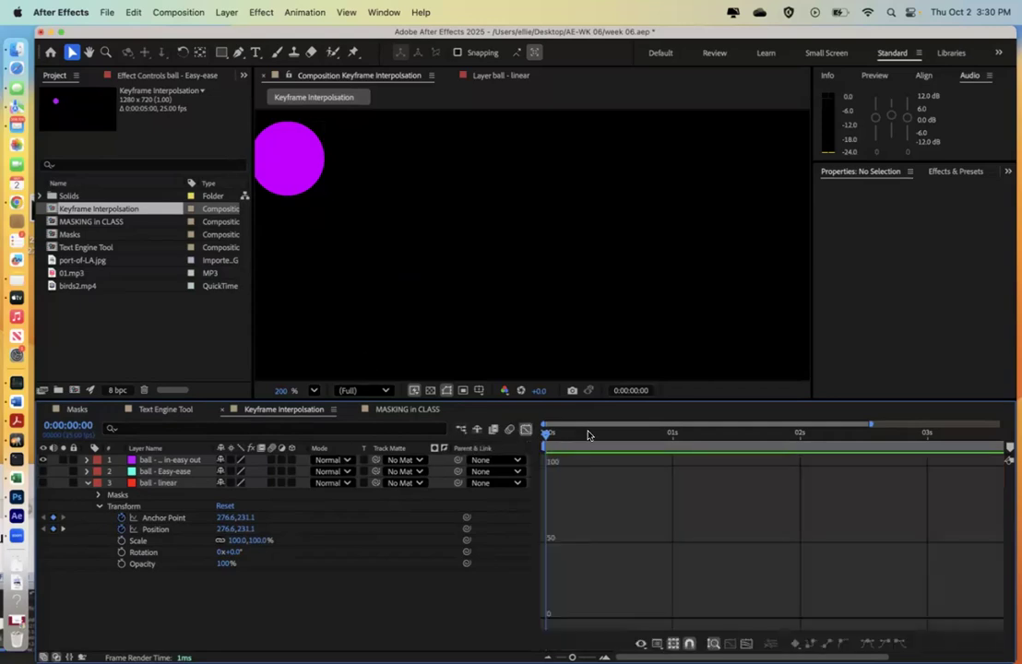
drag(540, 431, 607, 431)
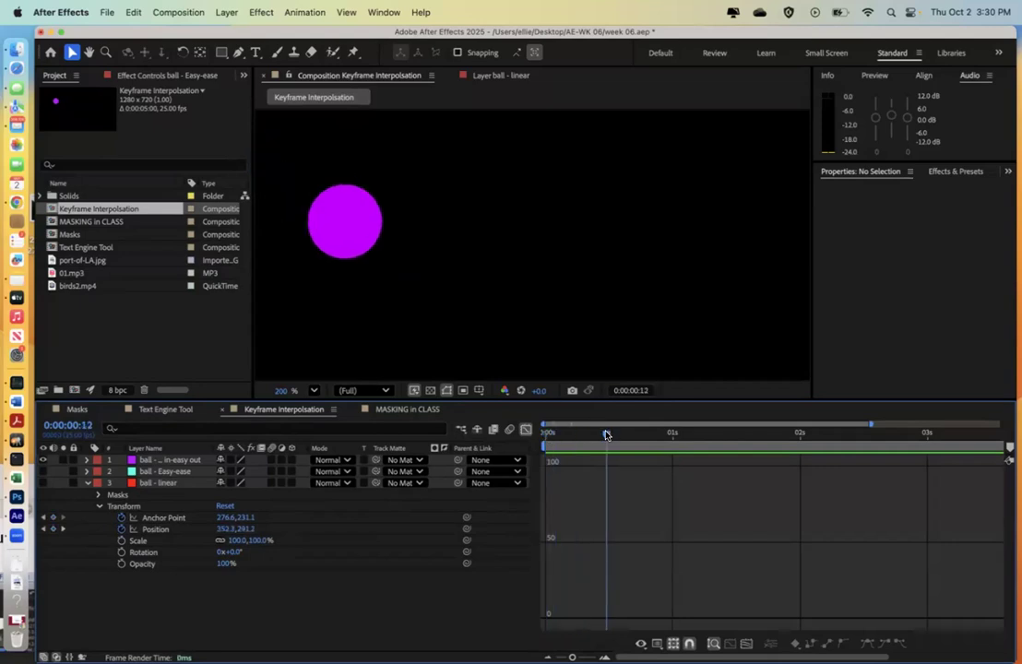
click(343, 228)
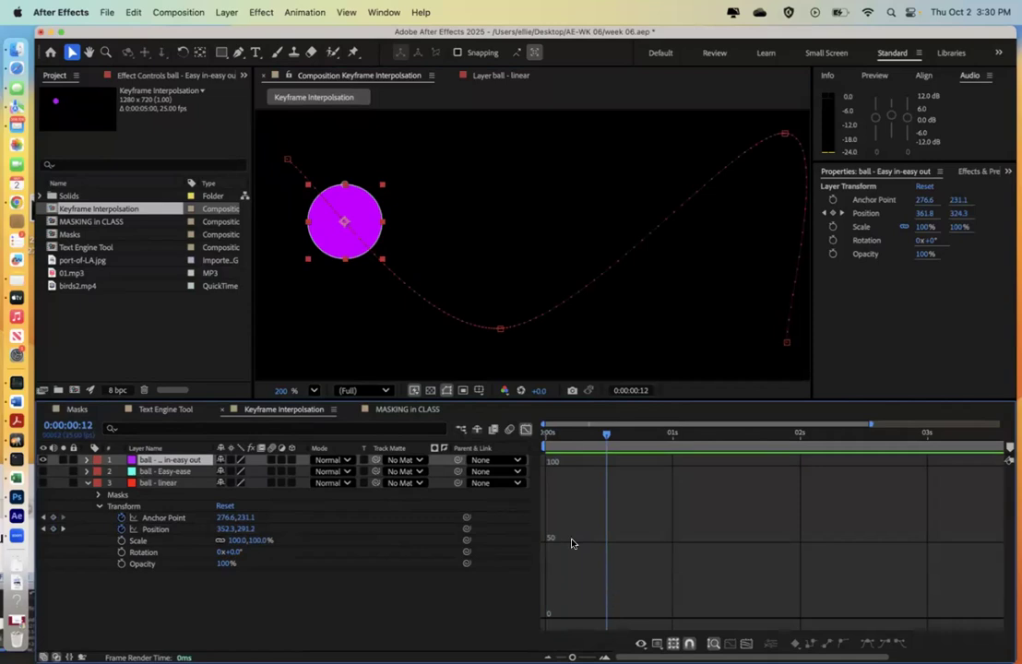
click(525, 431)
drag(606, 434, 523, 413)
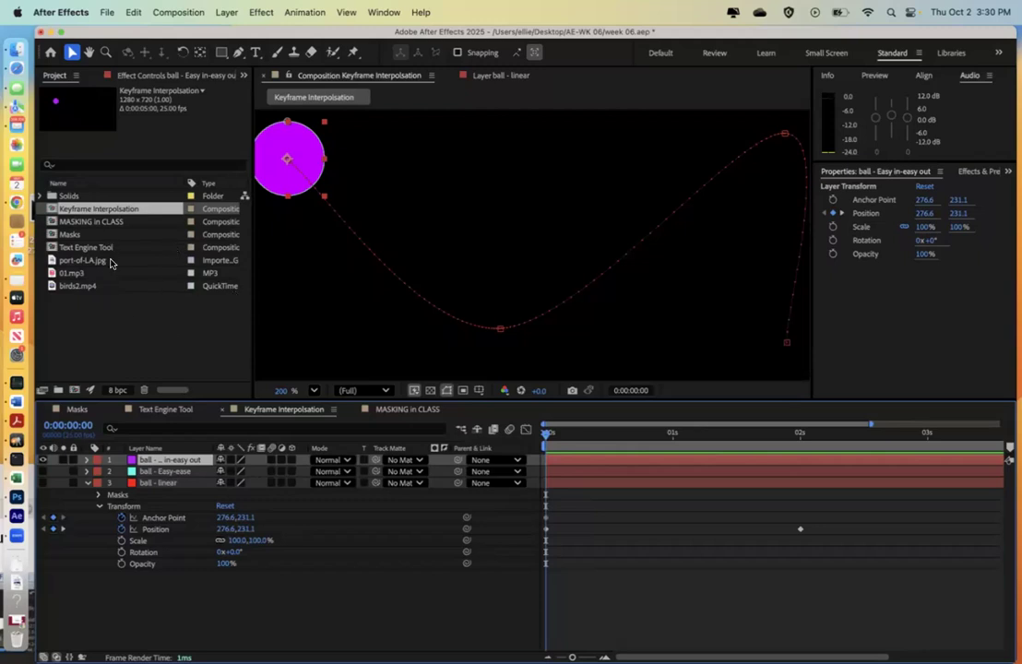
click(85, 483)
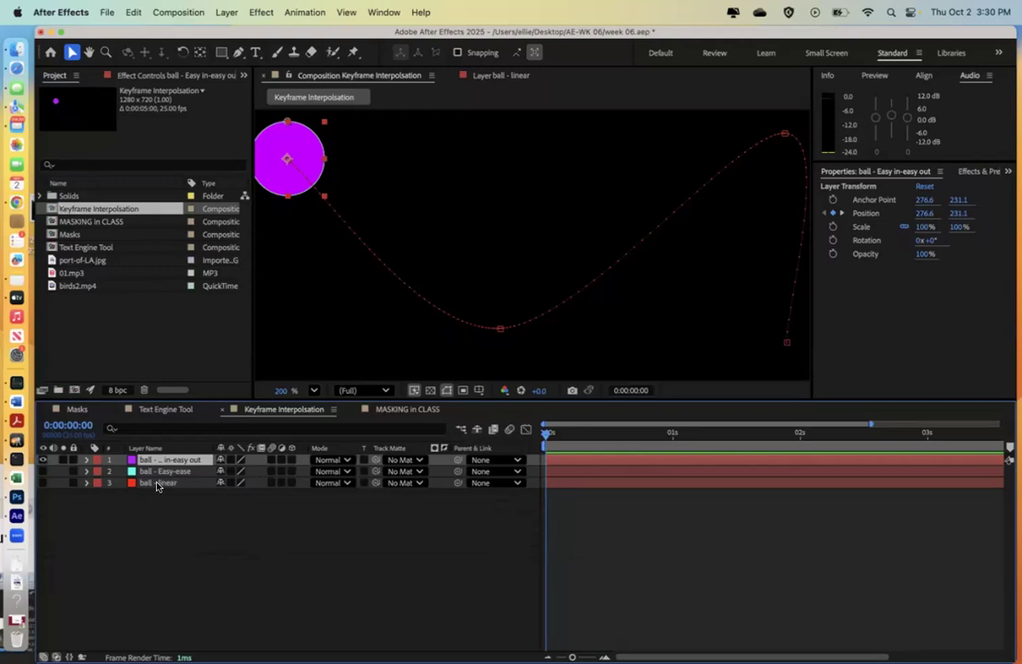
Step: Expand the in-easy out ball layer's property groups and scrub to 0:00:00:21
click(85, 460)
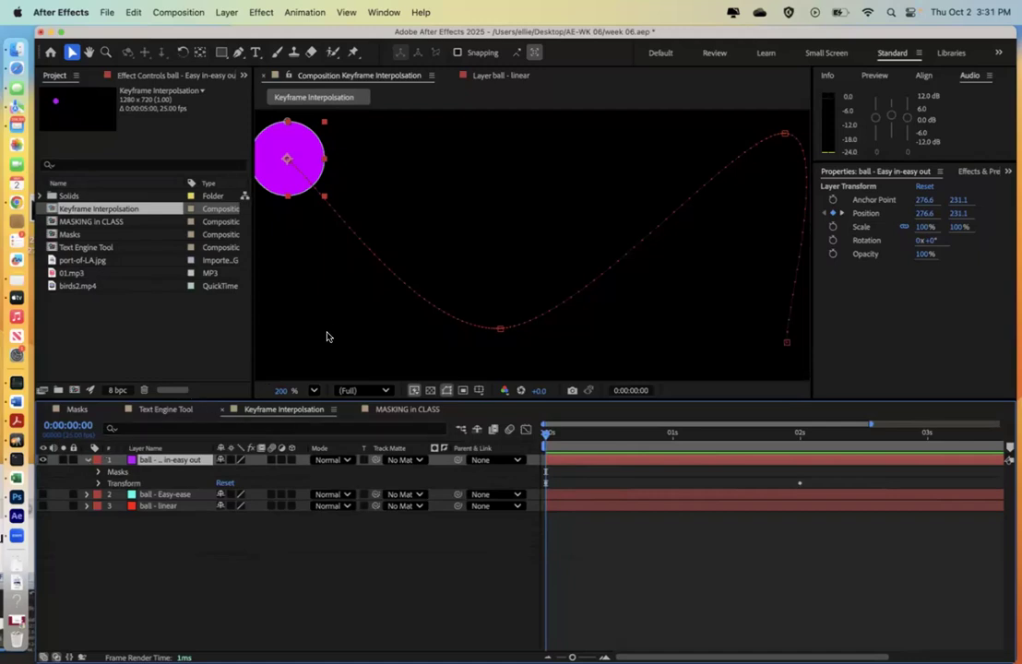
click(673, 433)
drag(721, 453, 645, 459)
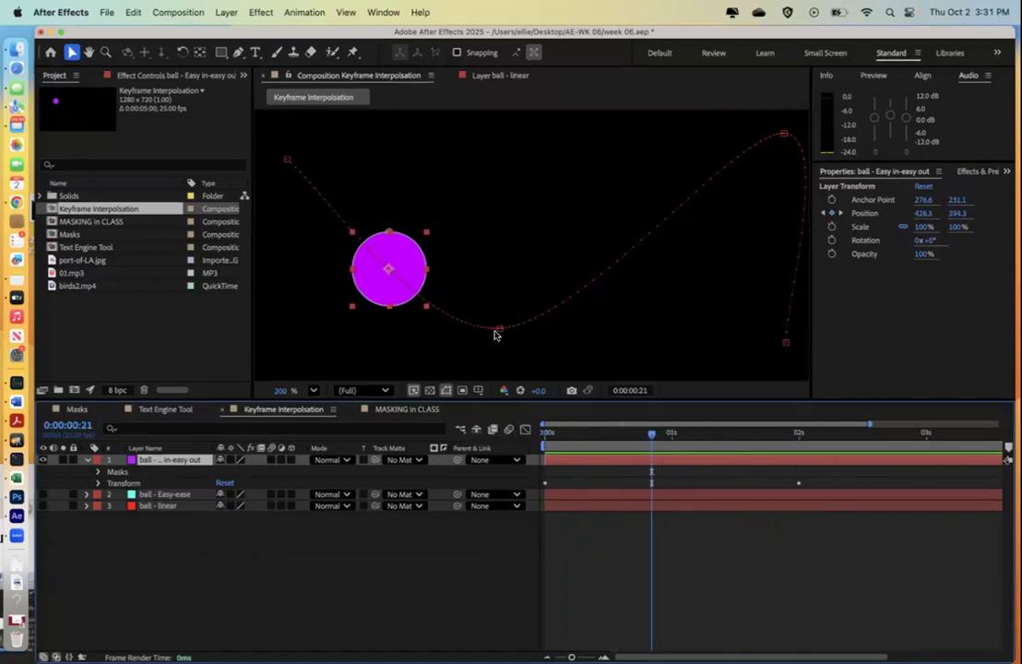
Step: Move the in-easy out ball's lower motion path vertex slightly down and reshape the curve with both of its direction handles
click(498, 330)
drag(498, 330, 506, 337)
drag(591, 336, 652, 363)
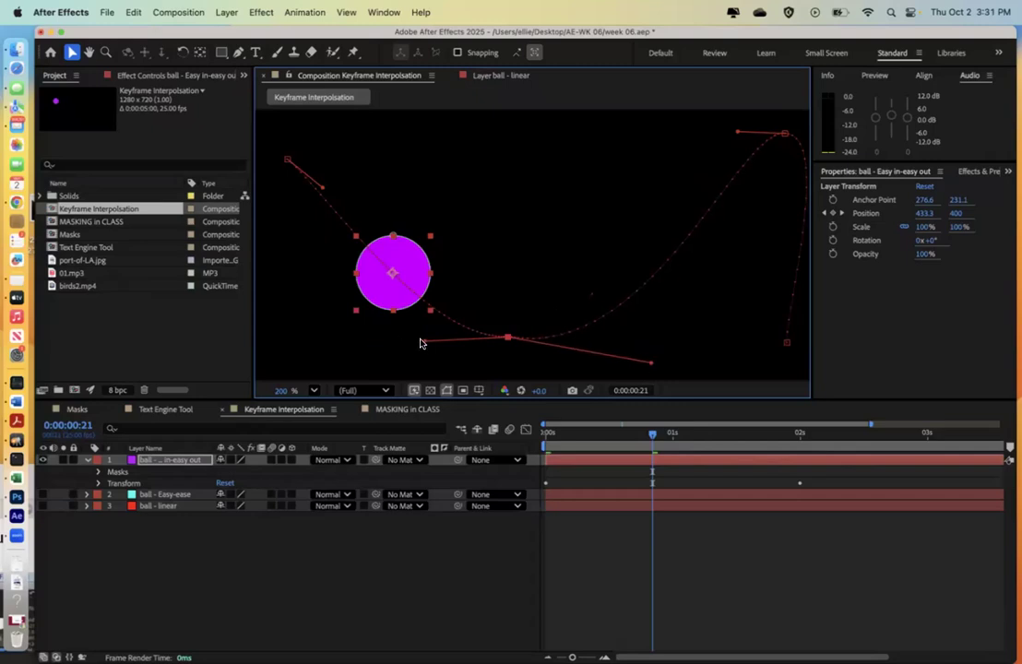
drag(422, 343, 414, 332)
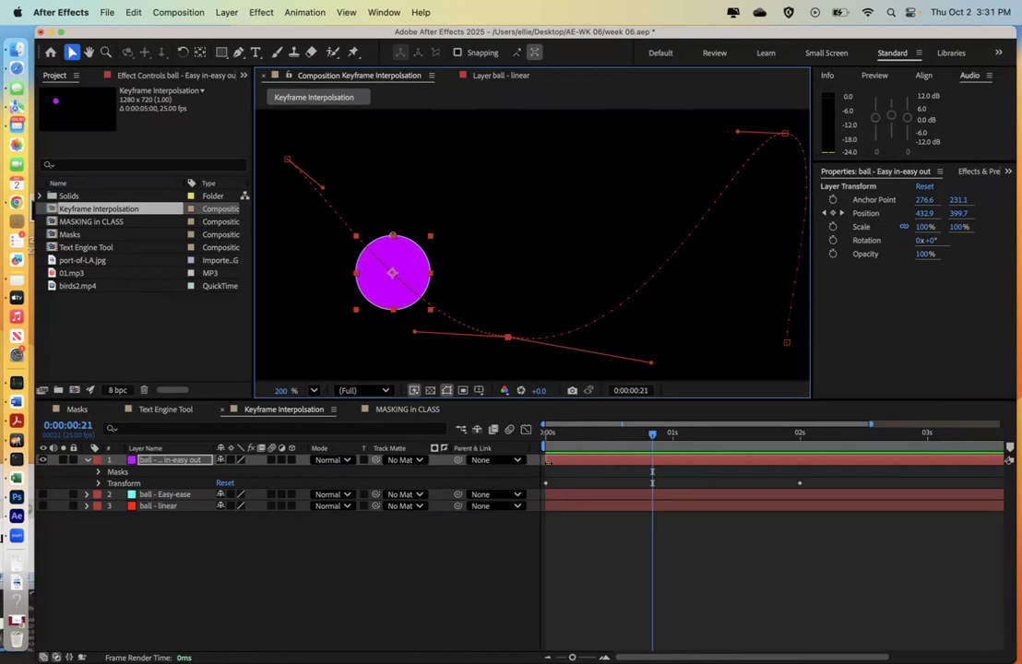
Step: Select the ball - Easy-ease layer and look through the Keyframe Assistant options available for it
click(589, 463)
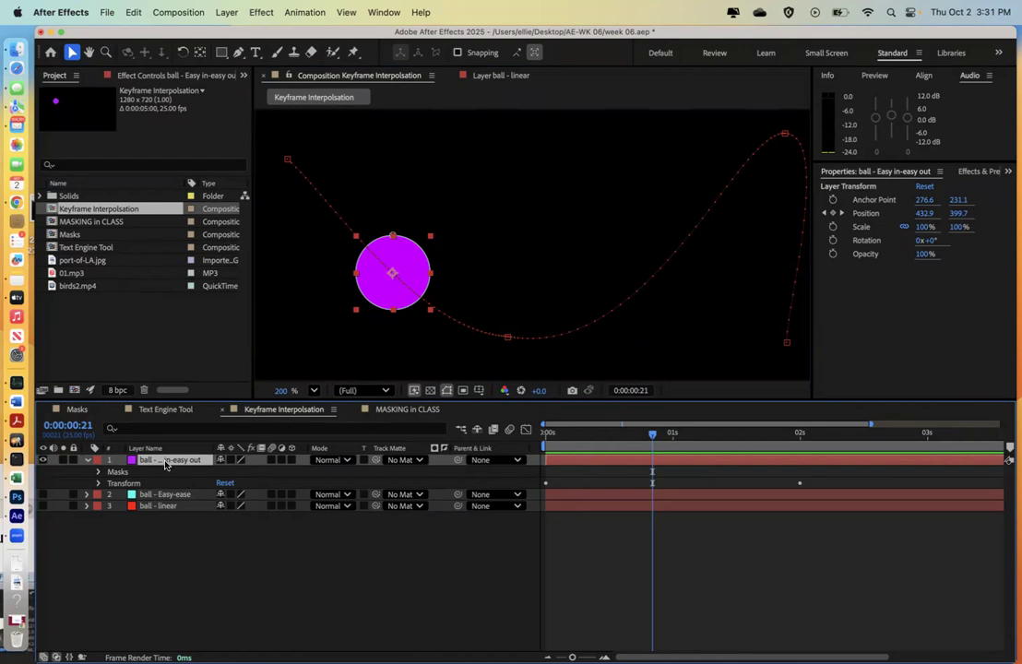
click(168, 495)
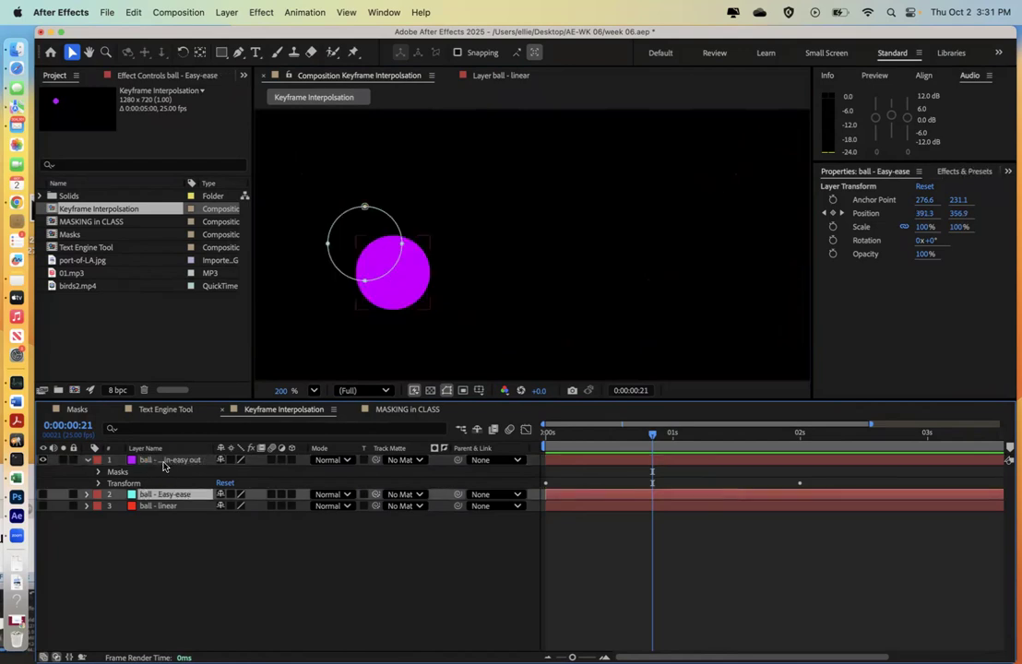
click(164, 462)
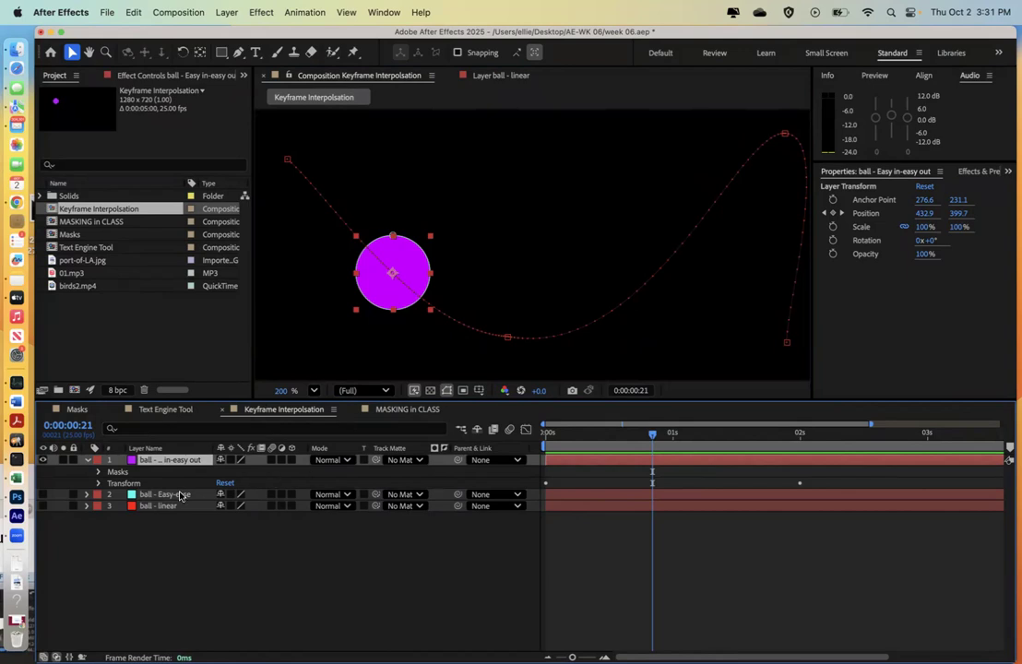
click(181, 497)
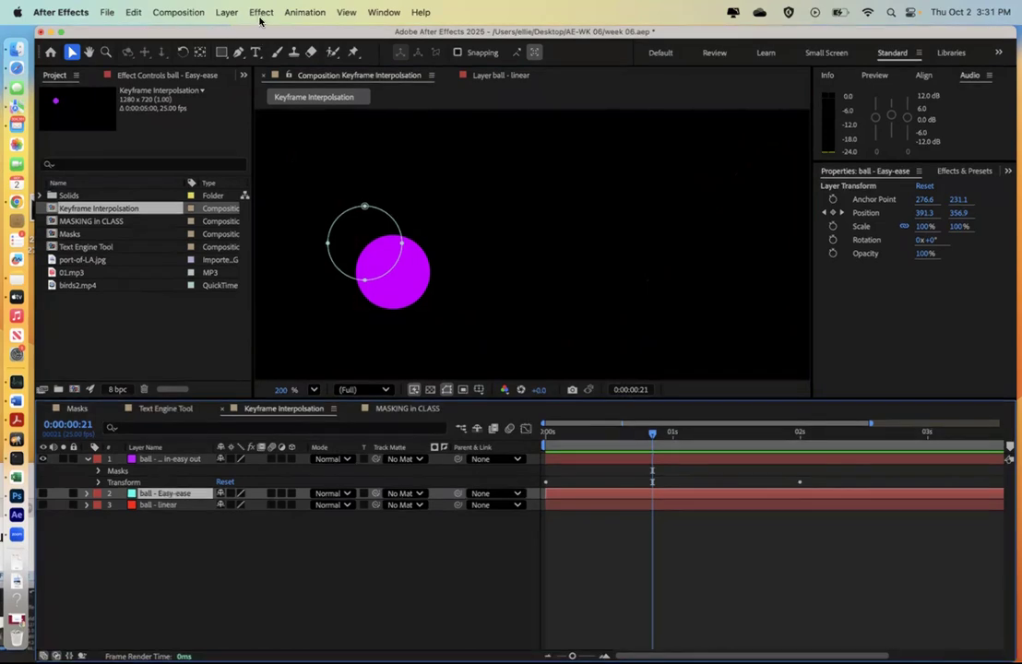
click(295, 11)
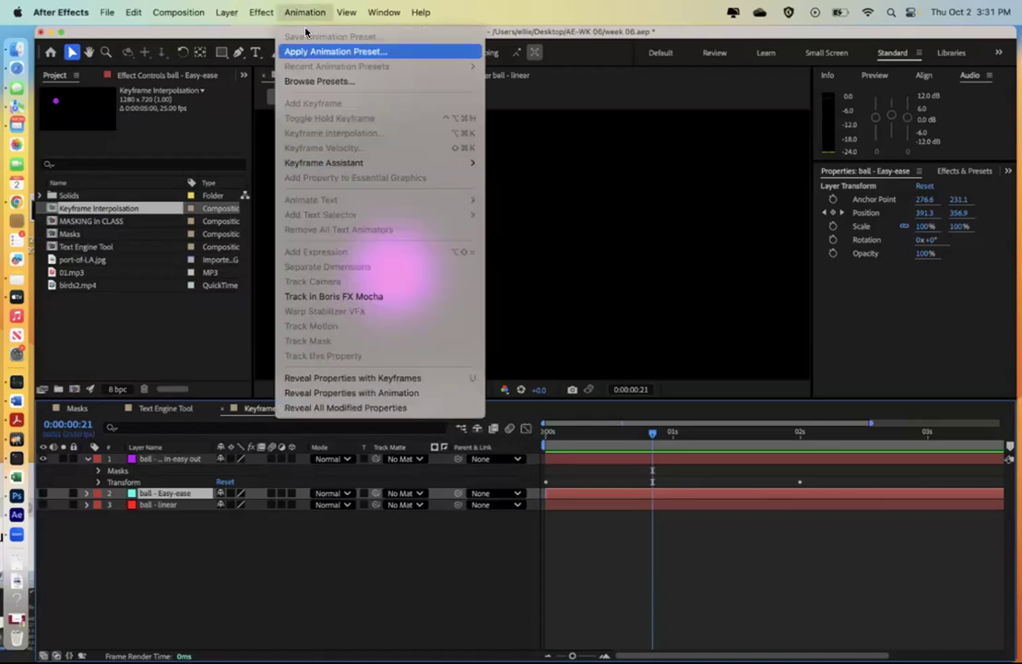
mouse_move(318, 164)
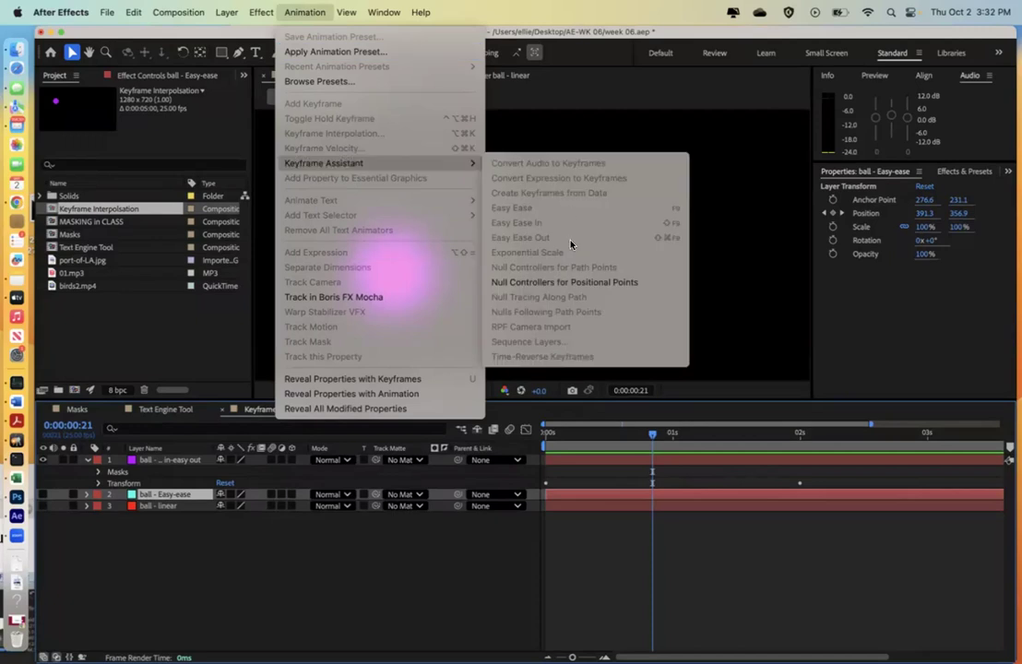
click(88, 486)
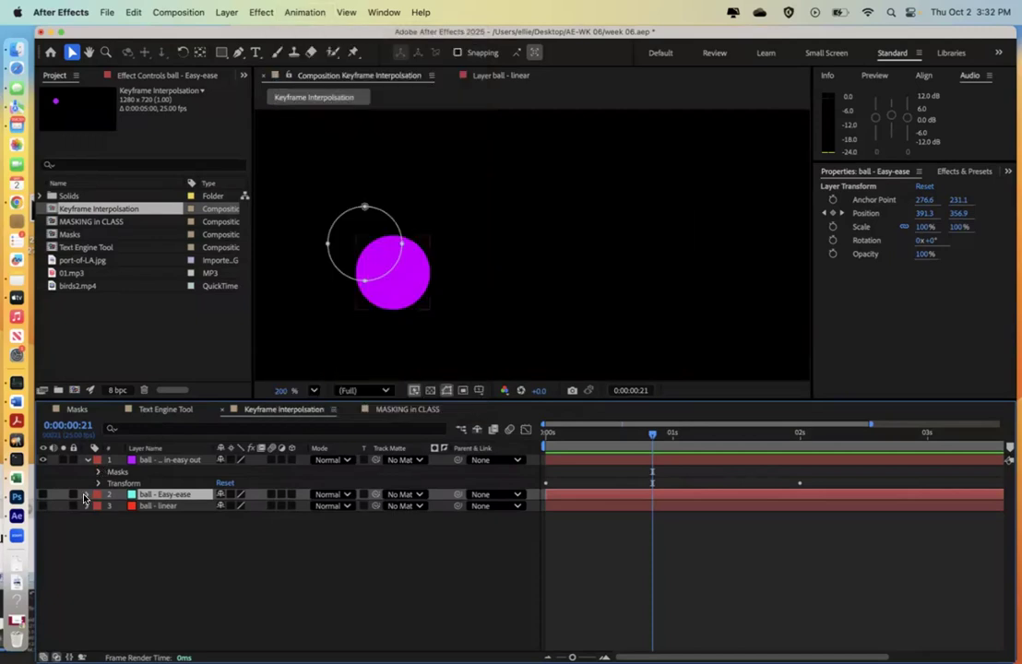
Step: Expand the ball - Easy-ease layer, select its first Position keyframe and review the Keyframe Assistant easing options
click(88, 494)
drag(841, 535, 553, 546)
click(553, 546)
click(546, 541)
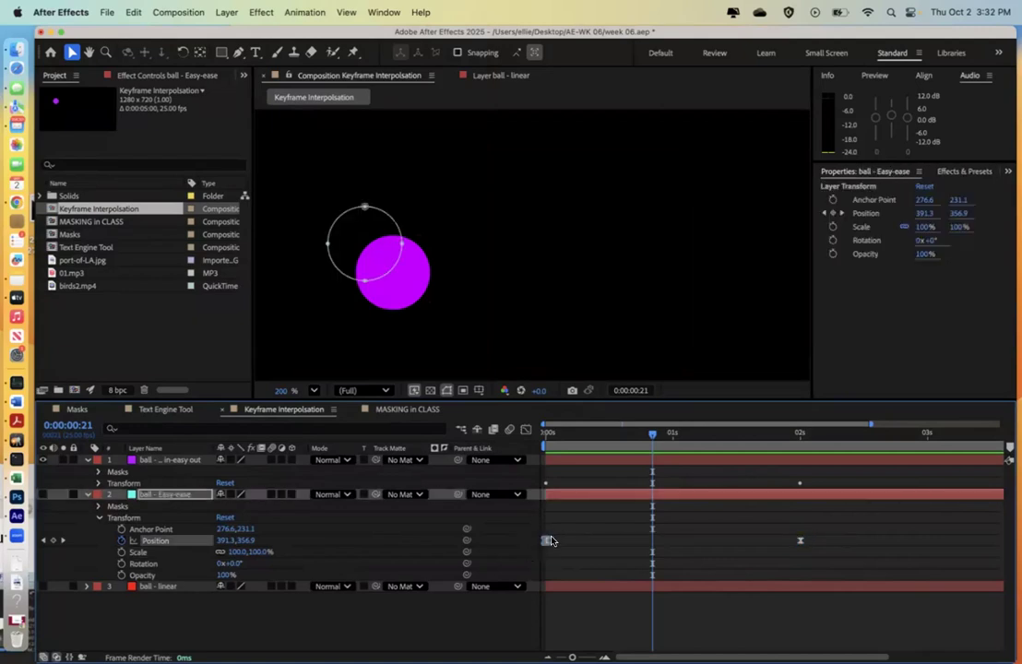
click(290, 11)
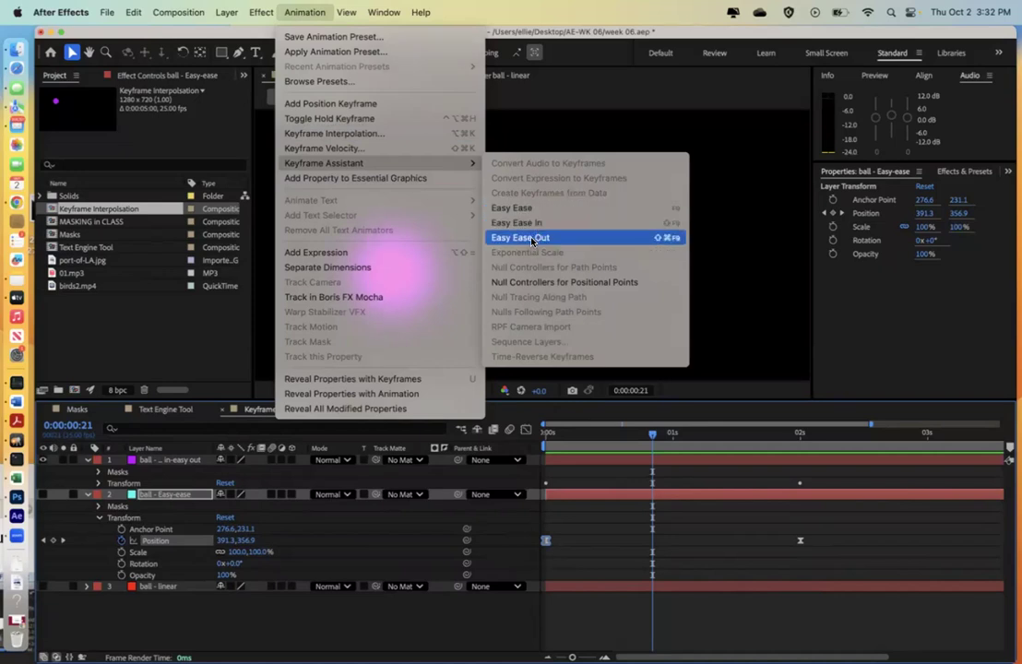
click(186, 249)
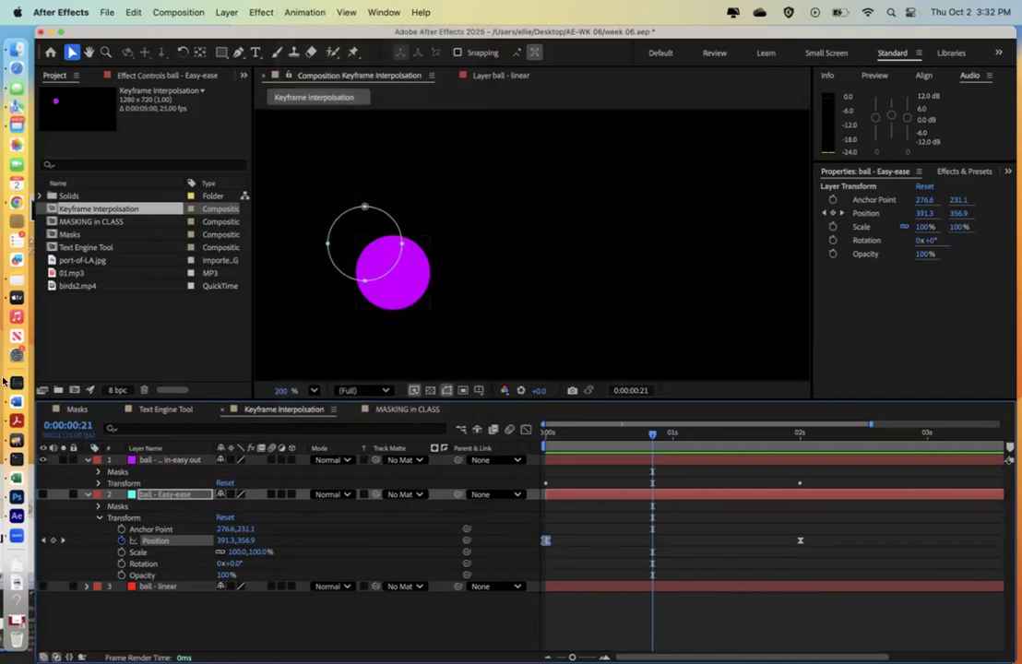
Step: Hide the ball - Easy in-easy out layer, show the ball - Easy-ease layer, and collapse both layers' properties
click(41, 461)
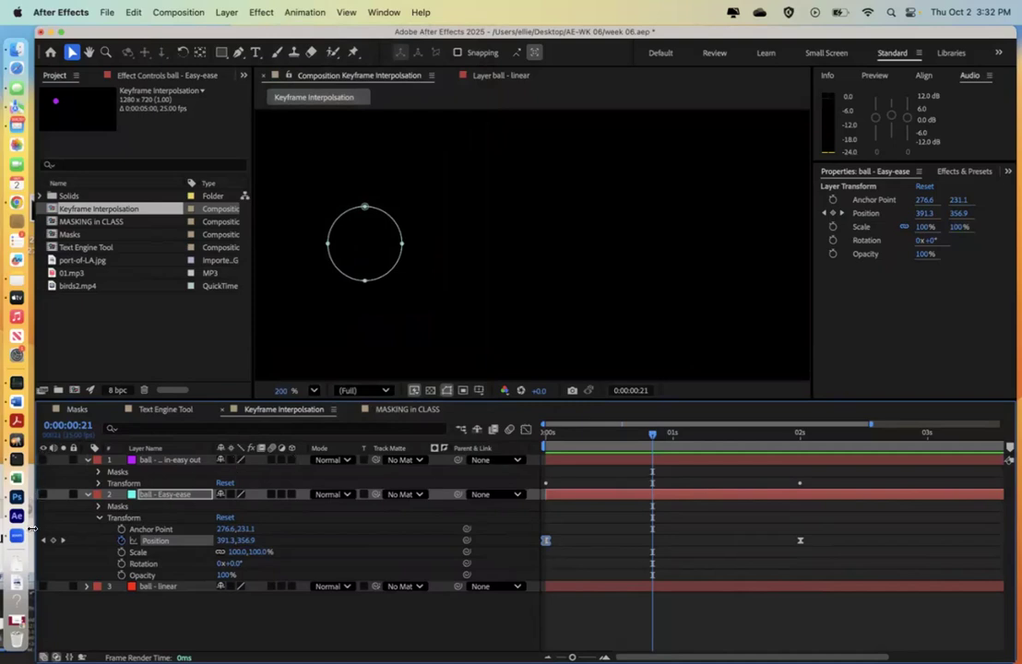
click(41, 495)
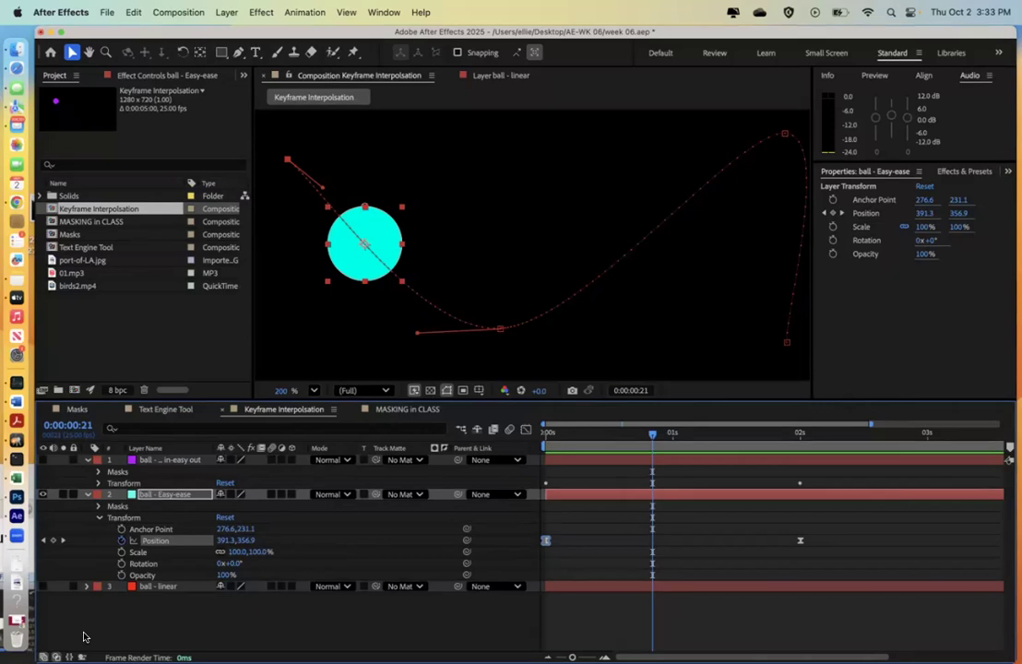
click(98, 518)
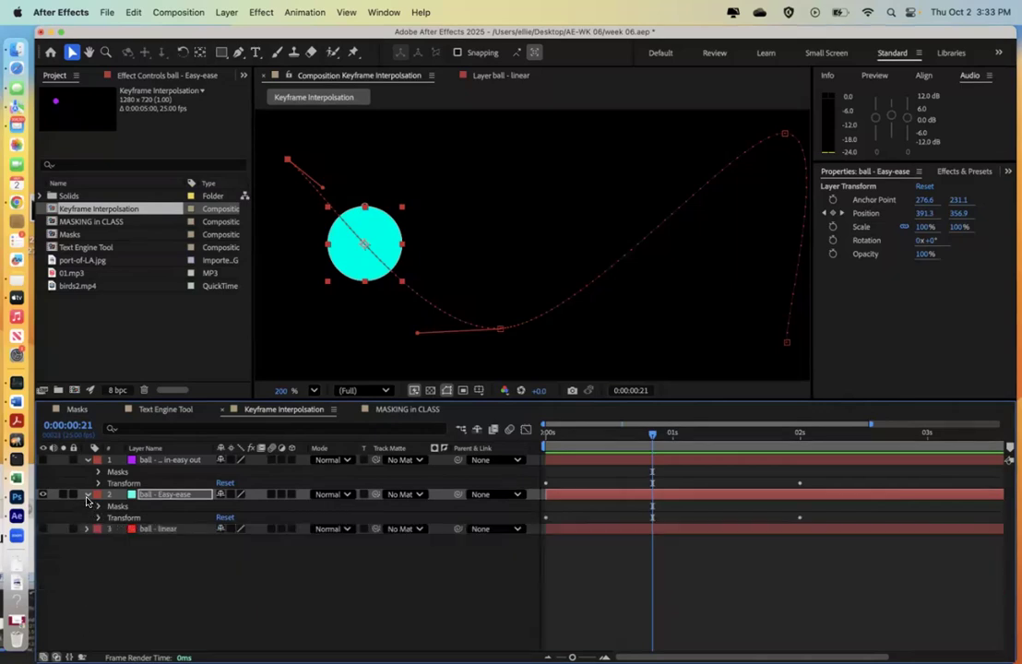
click(87, 497)
click(87, 463)
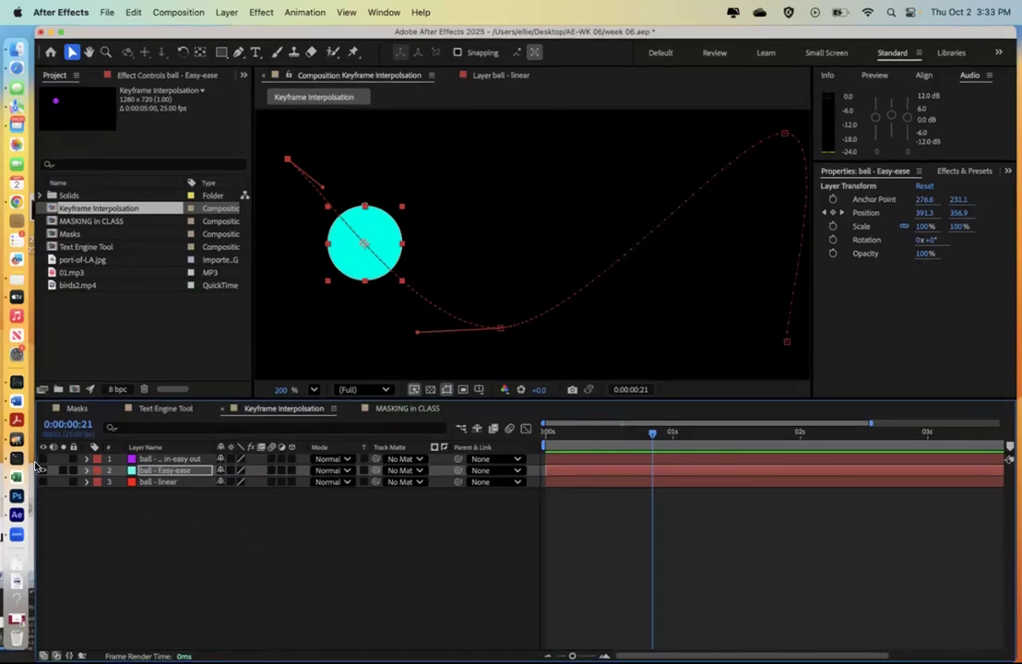
Step: Delete the ball - Easy in-easy out layer and expand the ball - Easy-ease layer's Transform properties
click(129, 460)
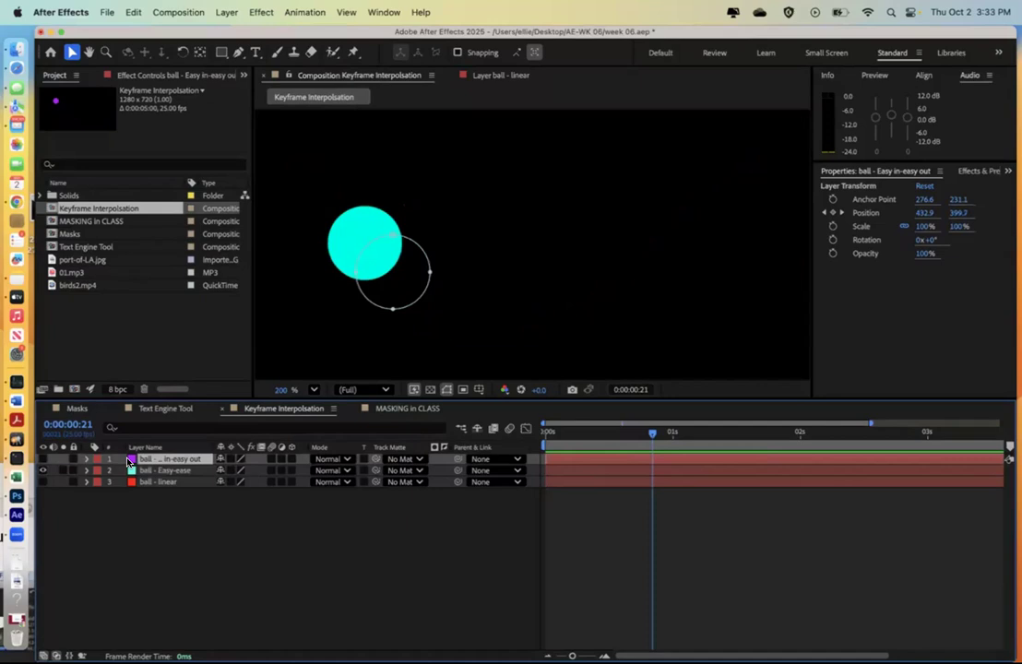
key(Delete)
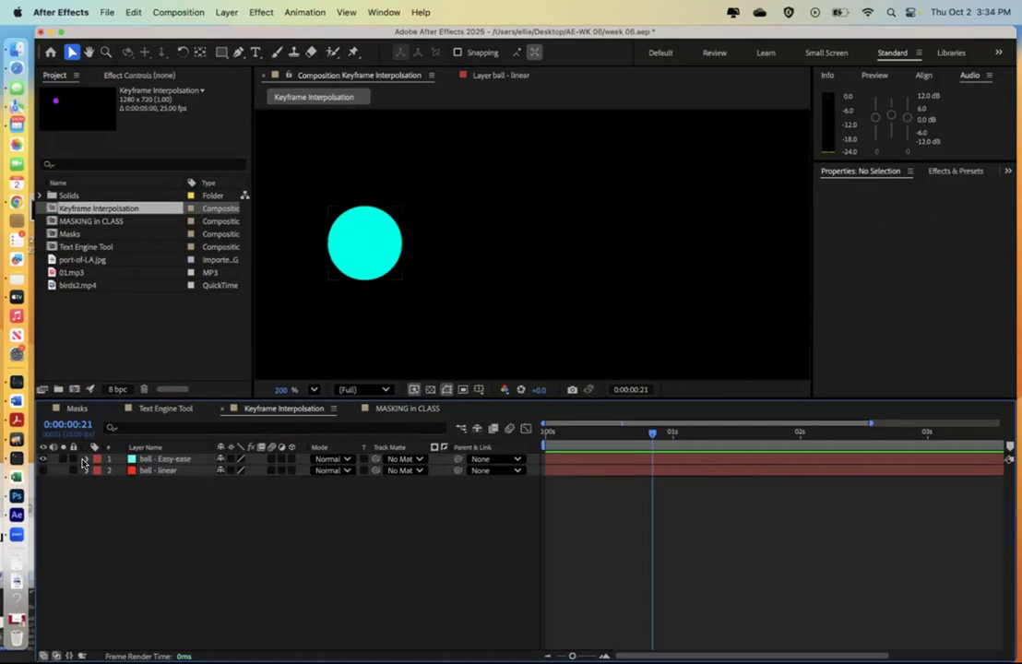
click(85, 461)
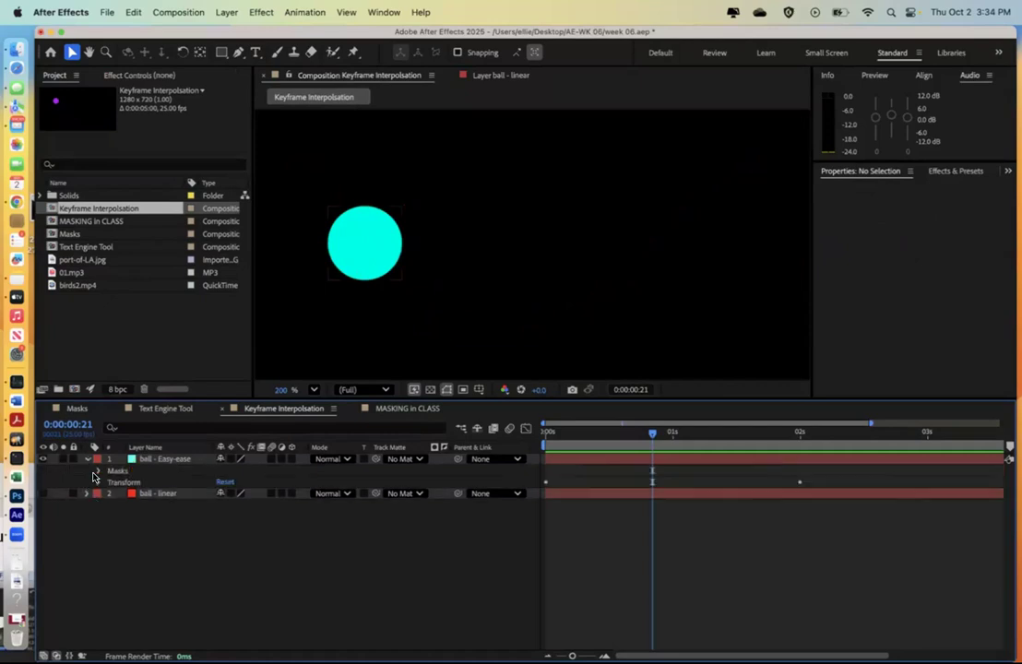
click(98, 471)
click(107, 482)
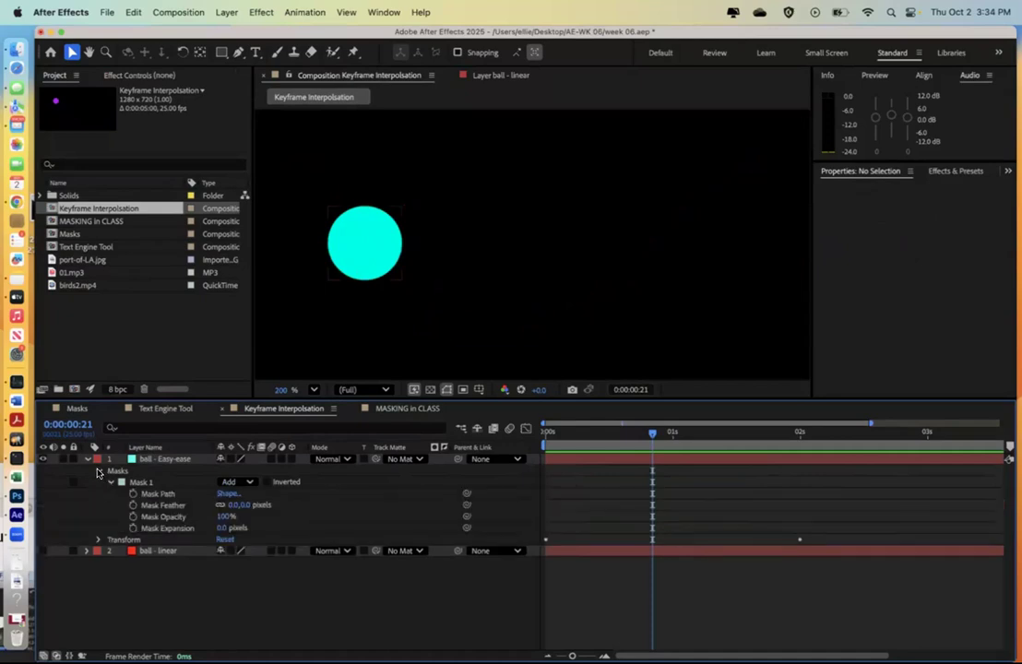
click(99, 472)
click(98, 483)
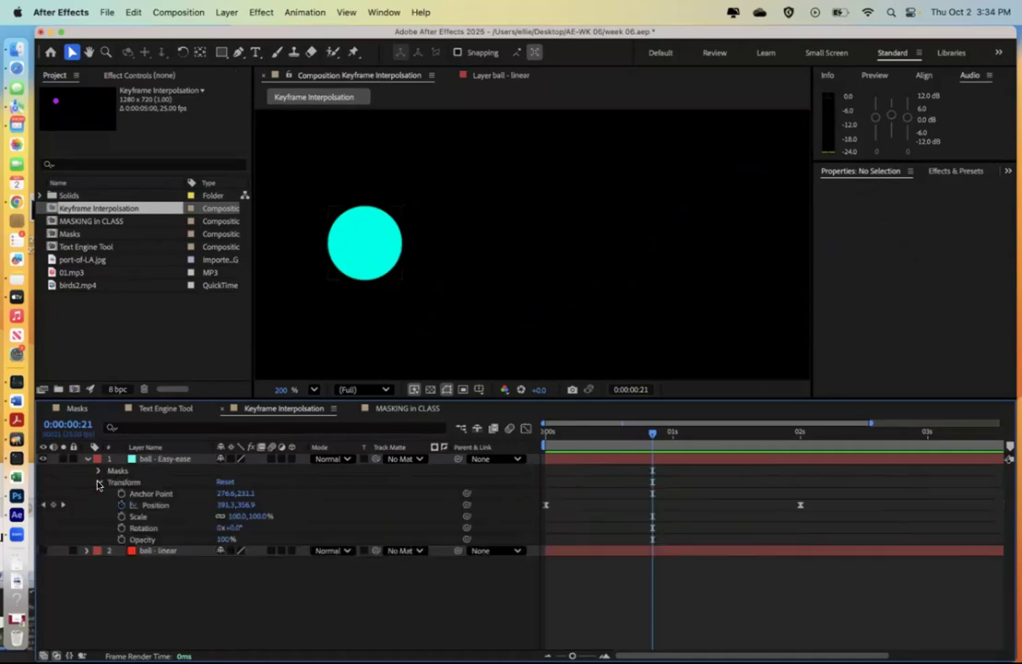
Step: Delete the ball - Easy-ease layer's last Position keyframe and move the preceding keyframe to 0:00:04:23
drag(651, 432, 918, 446)
drag(990, 423, 1001, 423)
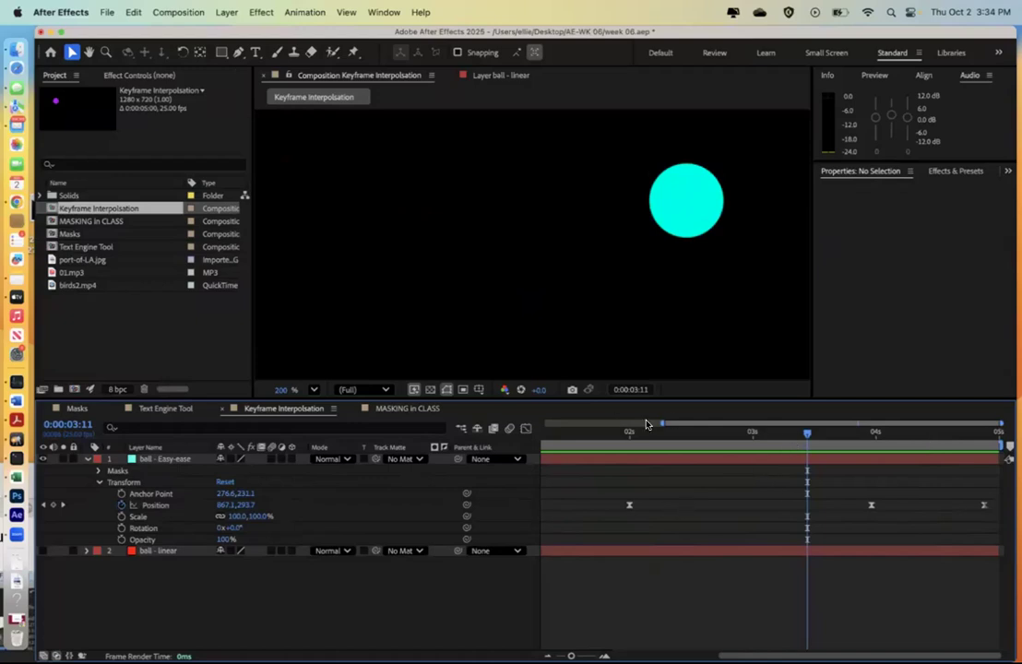
drag(663, 425, 481, 426)
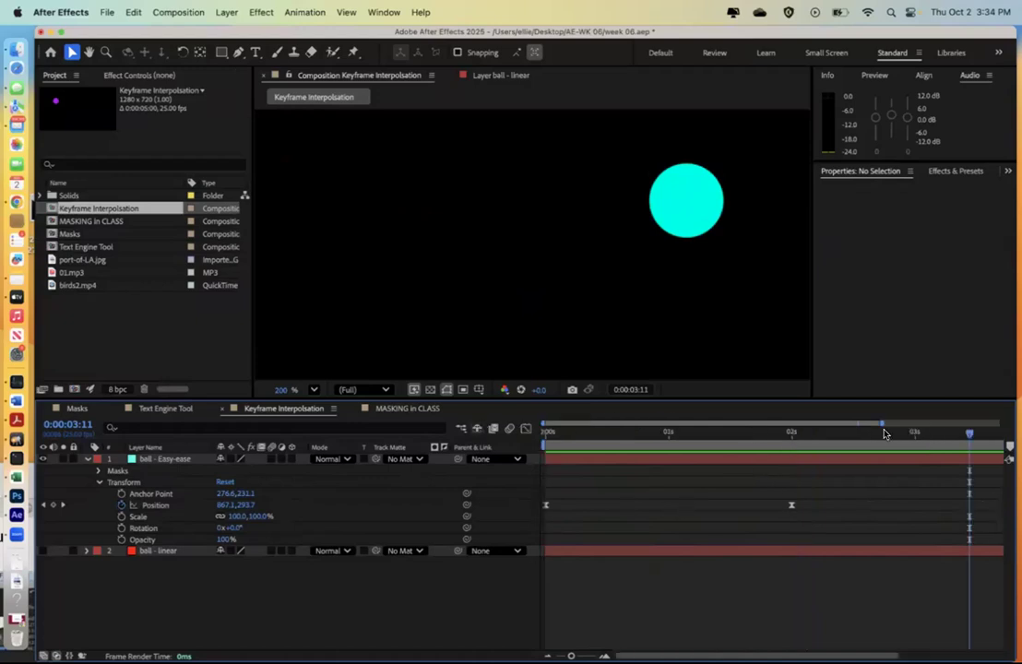
drag(881, 424, 1001, 424)
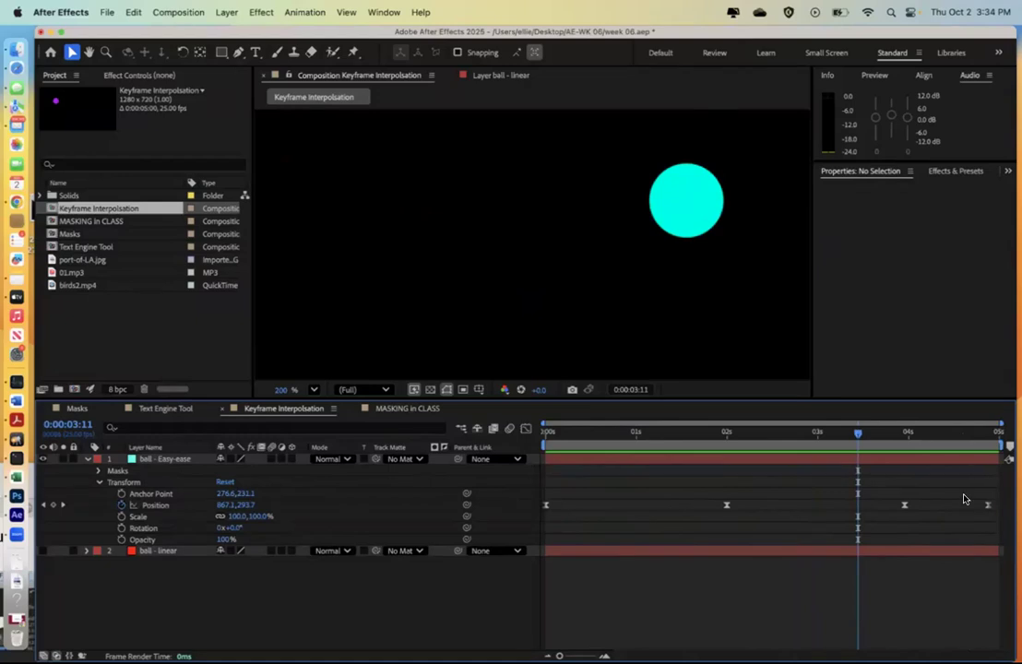
click(987, 506)
key(Delete)
click(945, 508)
click(903, 507)
drag(928, 503, 992, 505)
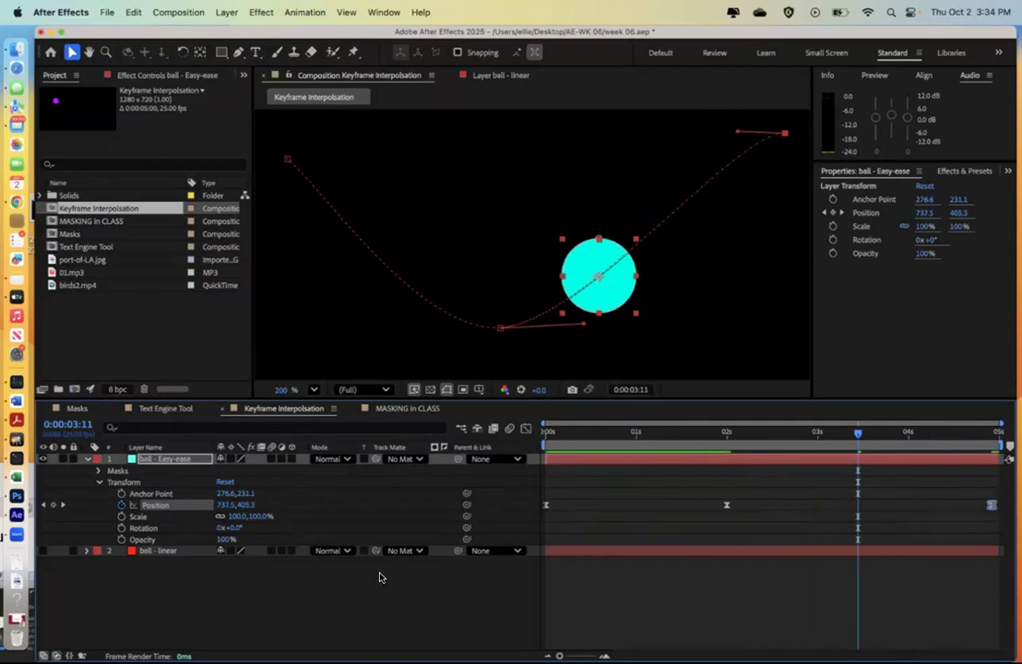
Step: Move the cyan ball to about 258.6, 193.1 at 0:00:00:00, and shift the middle Position keyframe to 0:00:02:08
click(61, 505)
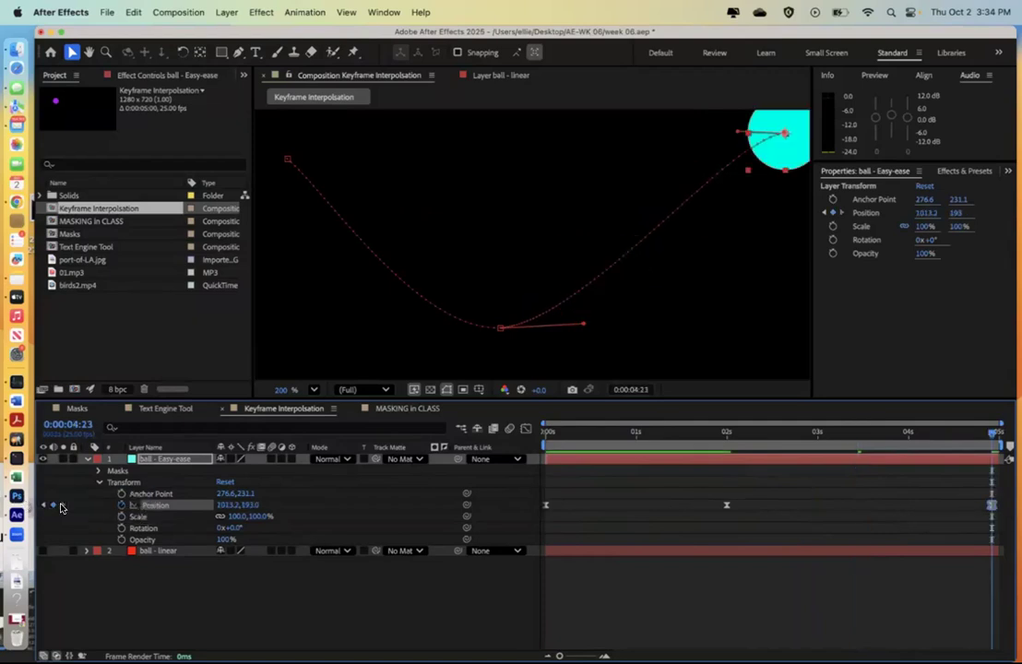
click(41, 506)
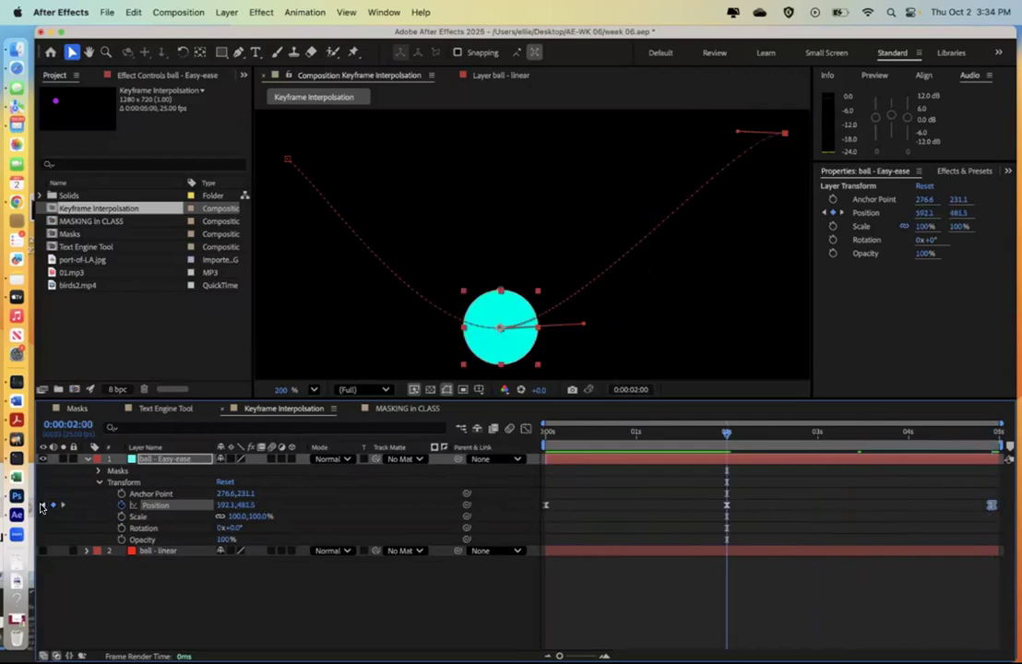
click(42, 506)
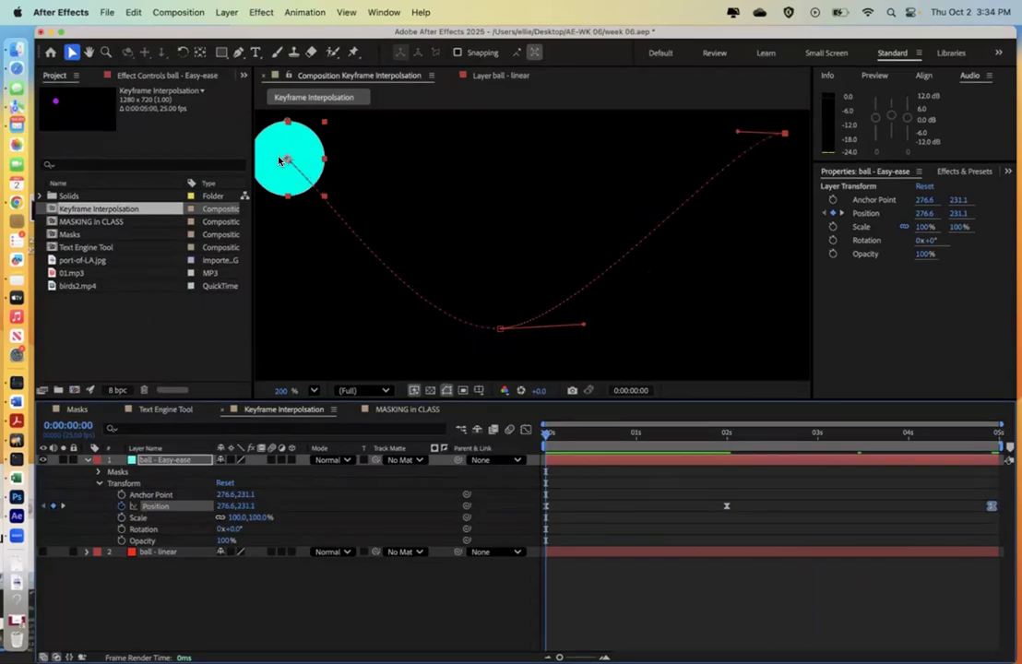
drag(285, 159, 269, 134)
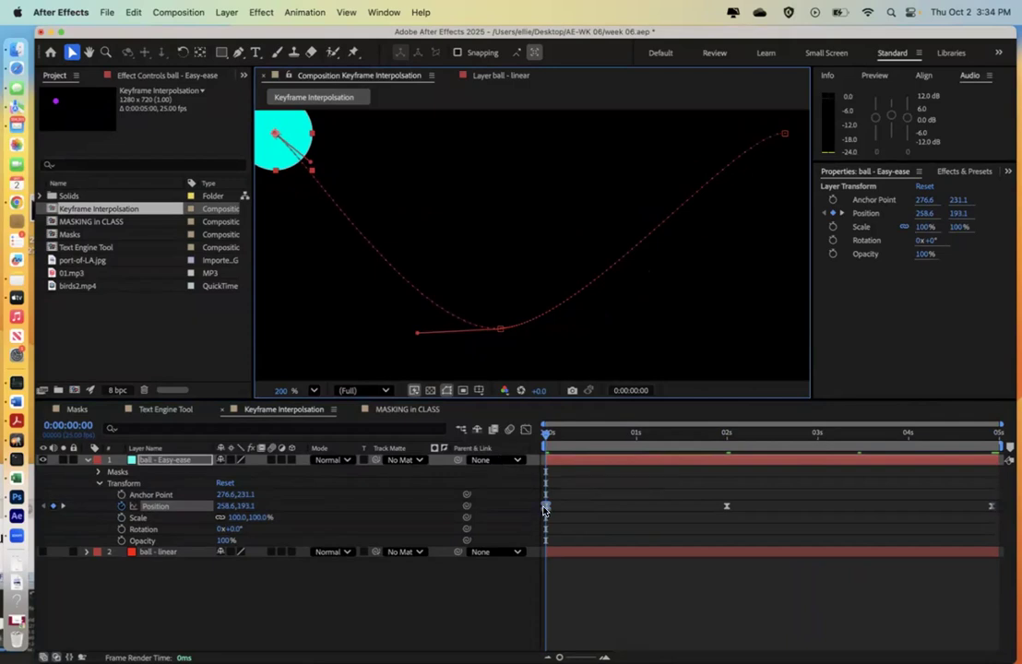
drag(725, 506, 754, 508)
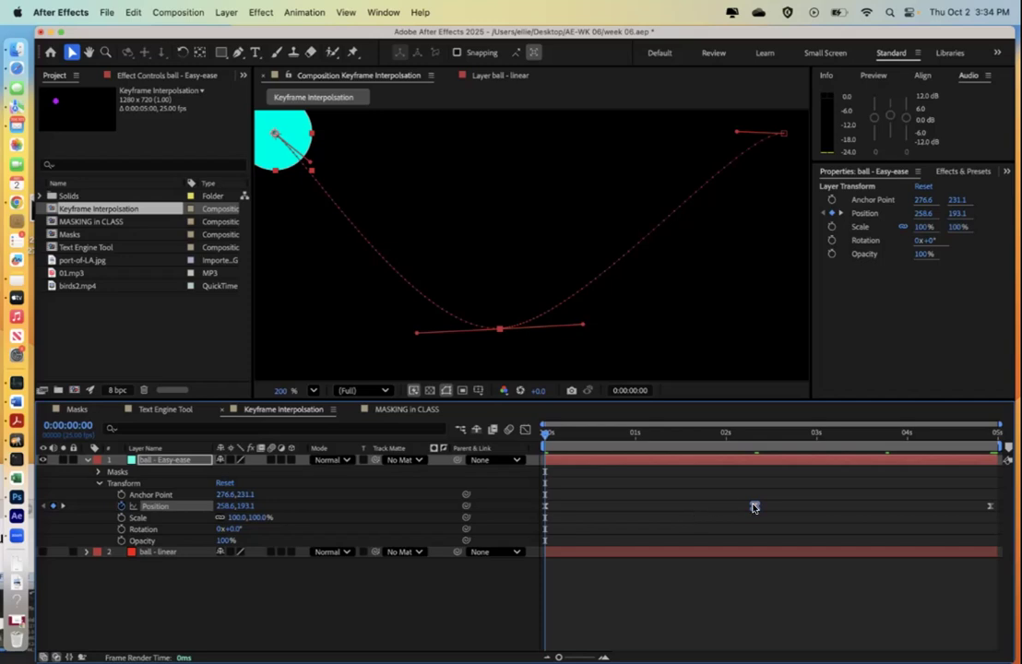
Step: Apply Easy Ease In to the ball - Easy-ease layer's first Position keyframe at 0:00:00:00
click(545, 506)
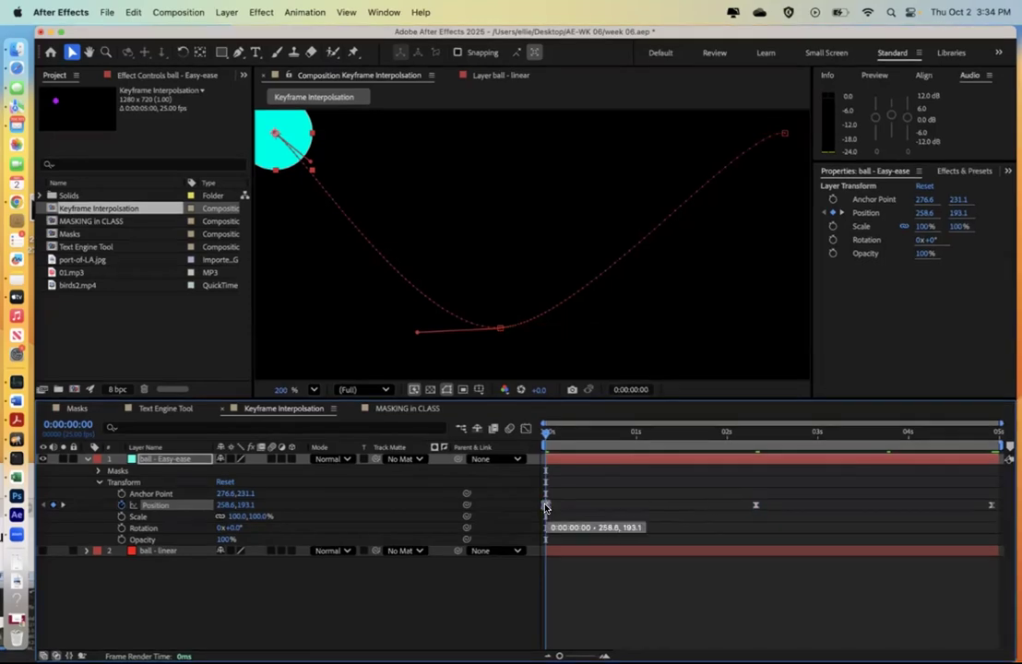
right_click(546, 506)
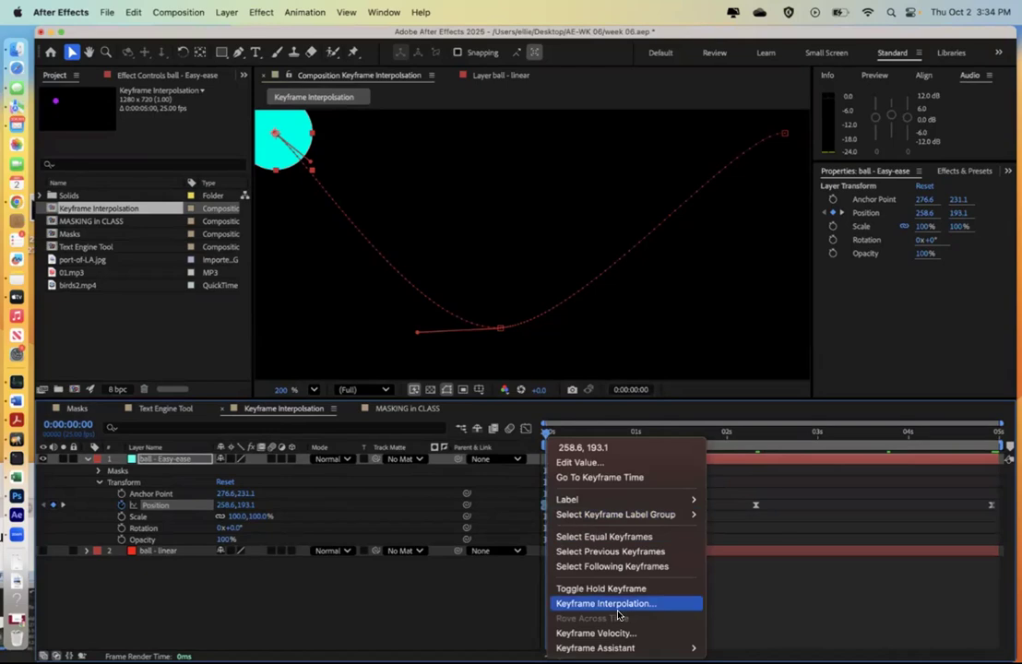
mouse_move(609, 647)
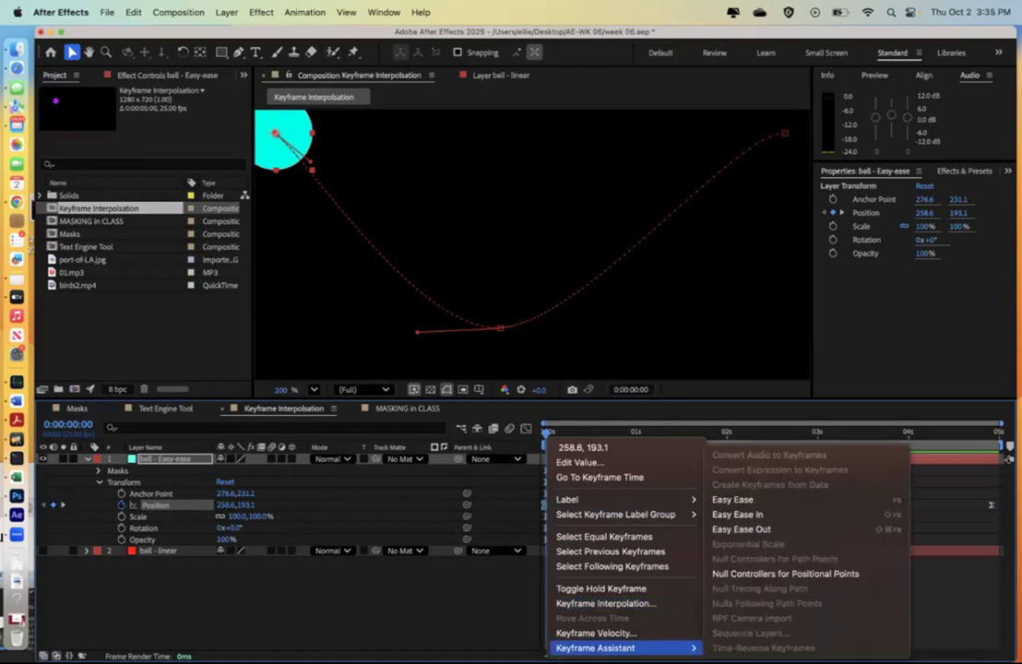
click(740, 518)
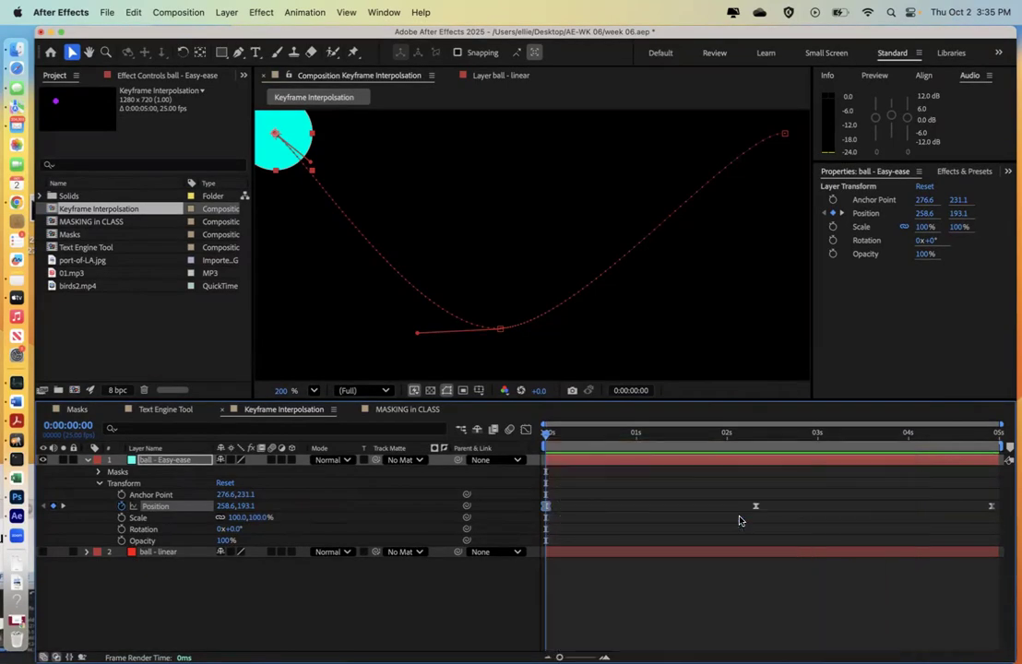
Step: Apply Easy Ease to the ball - Easy-ease layer's middle Position keyframe at 0:00:02:08
click(62, 508)
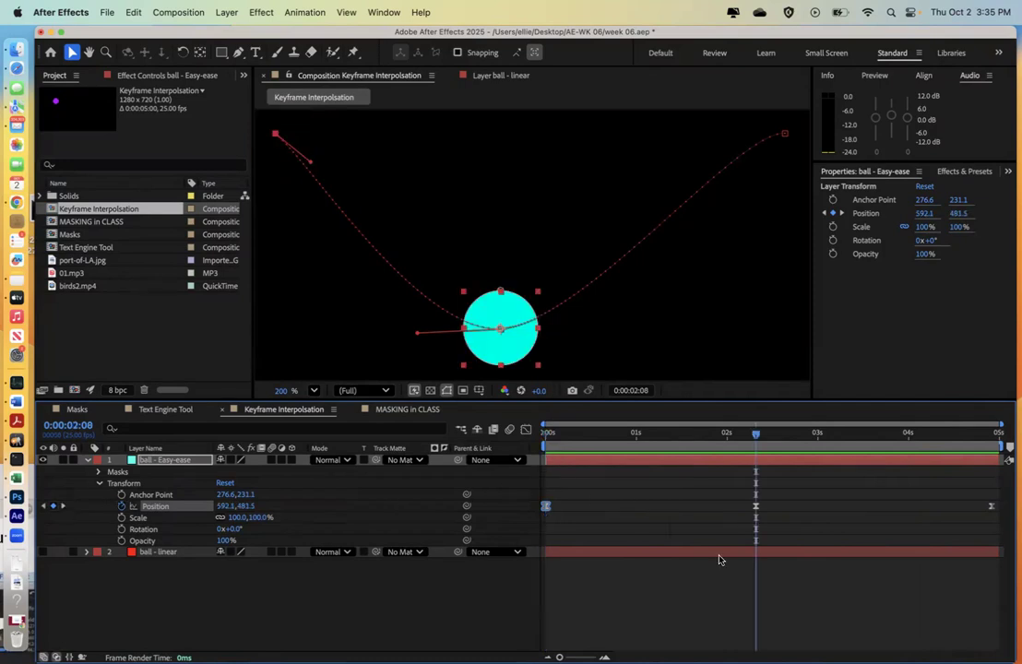
right_click(756, 506)
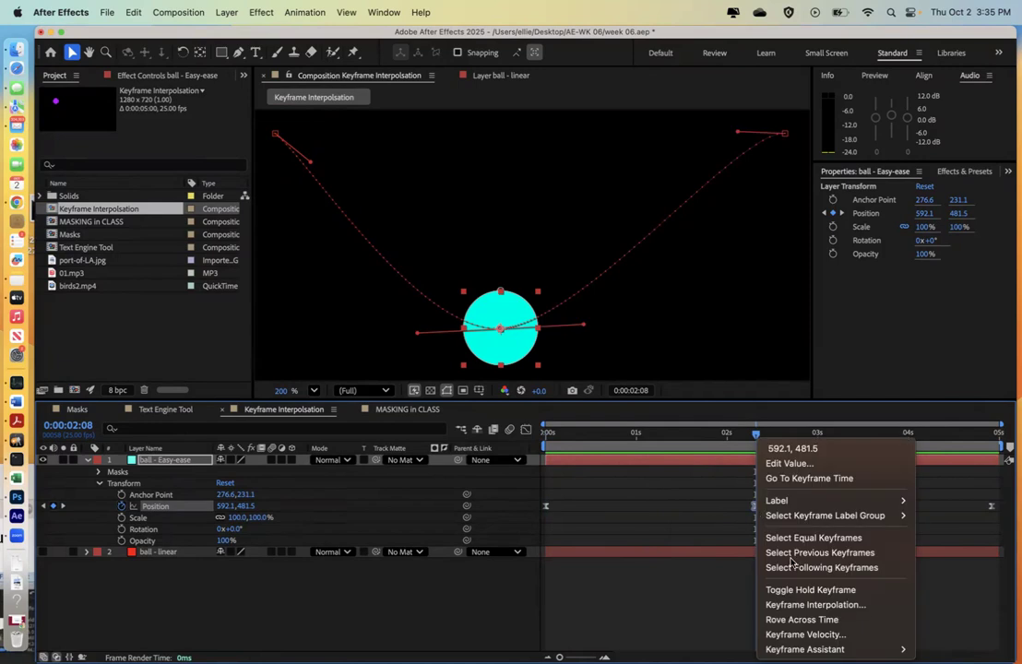
mouse_move(812, 649)
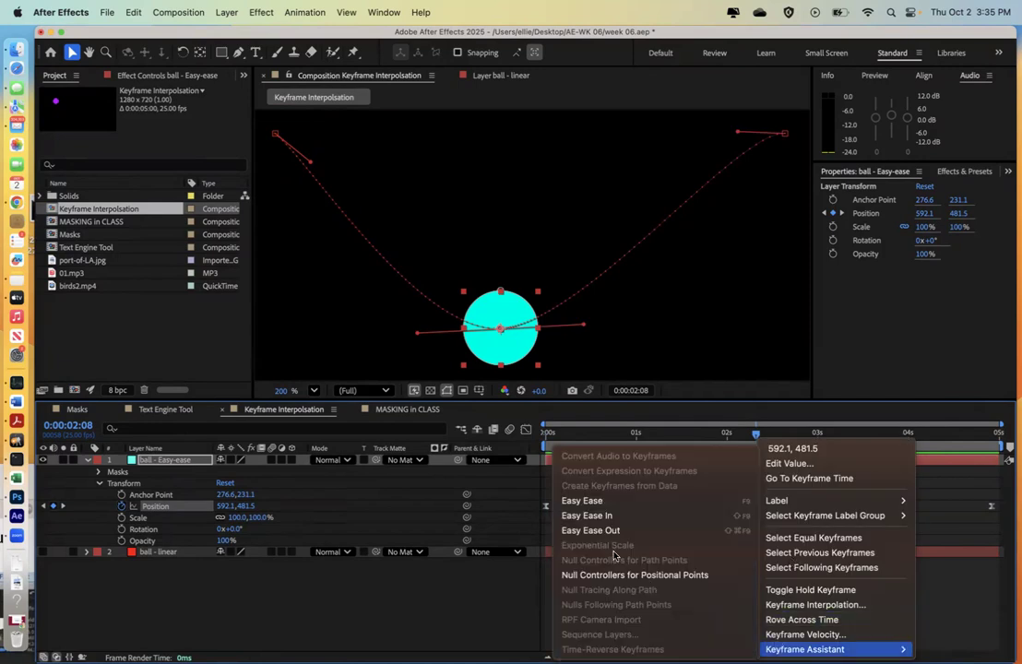
click(592, 501)
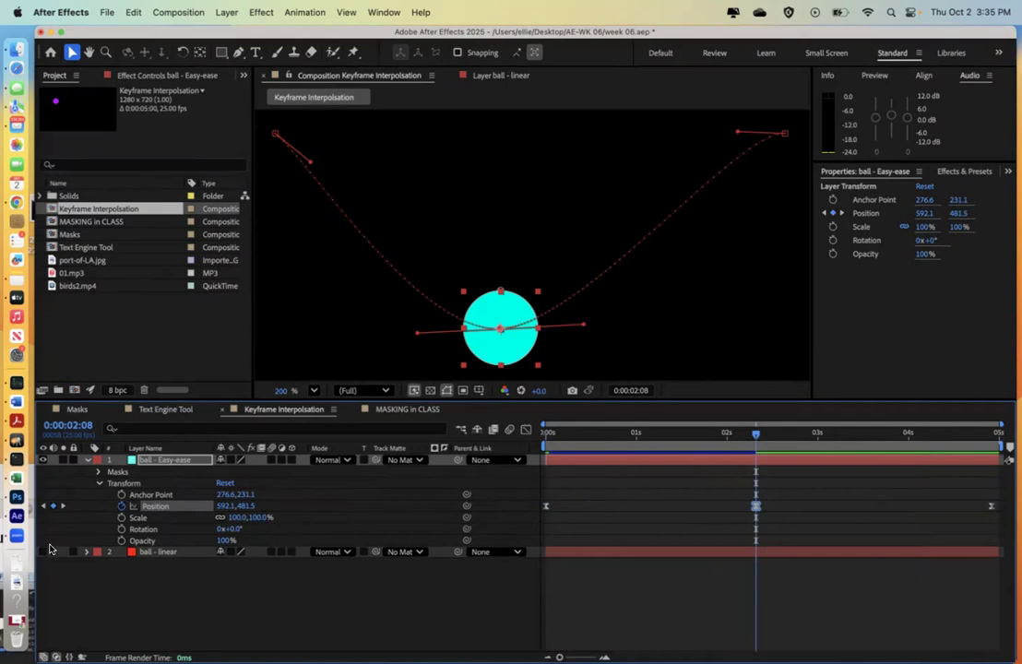
Step: Apply Easy Ease Out to the ball - Easy-ease layer's last Position keyframe at 0:00:04:23
click(61, 506)
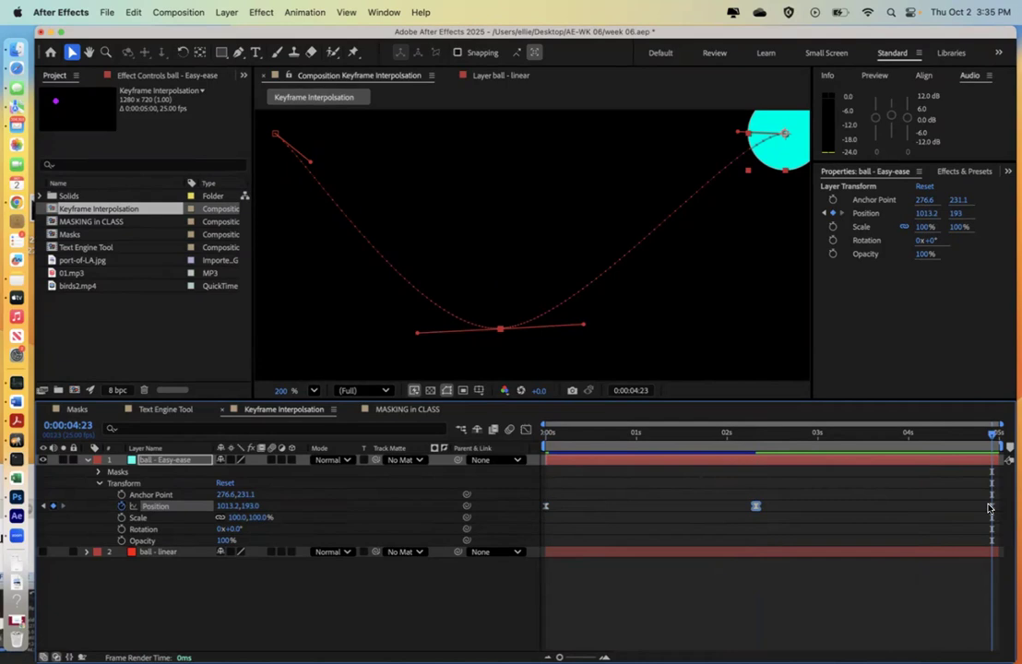
click(991, 506)
right_click(990, 506)
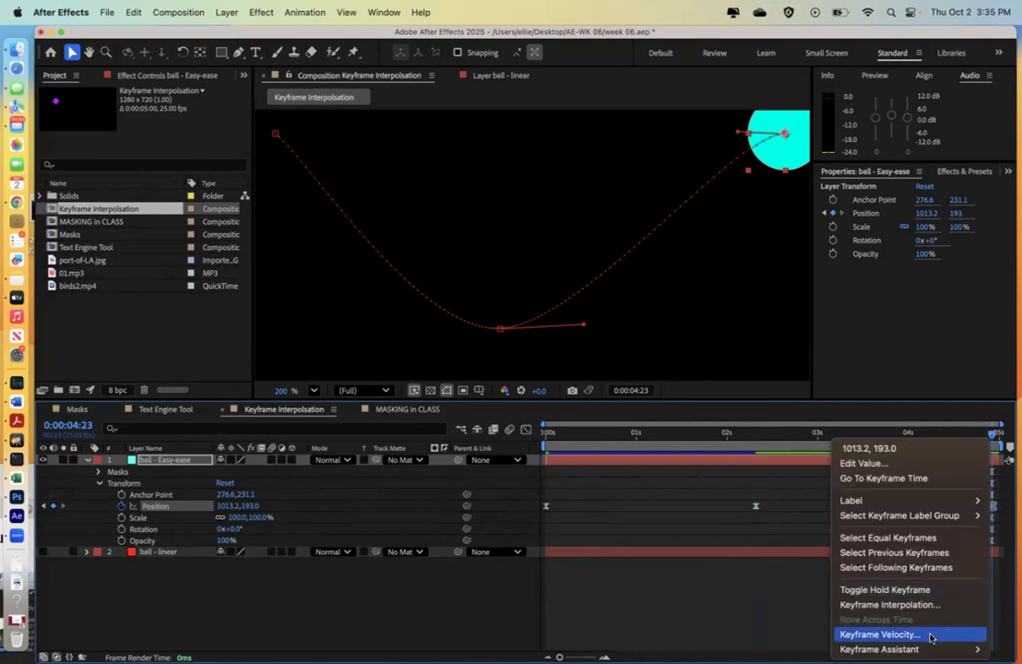
mouse_move(913, 649)
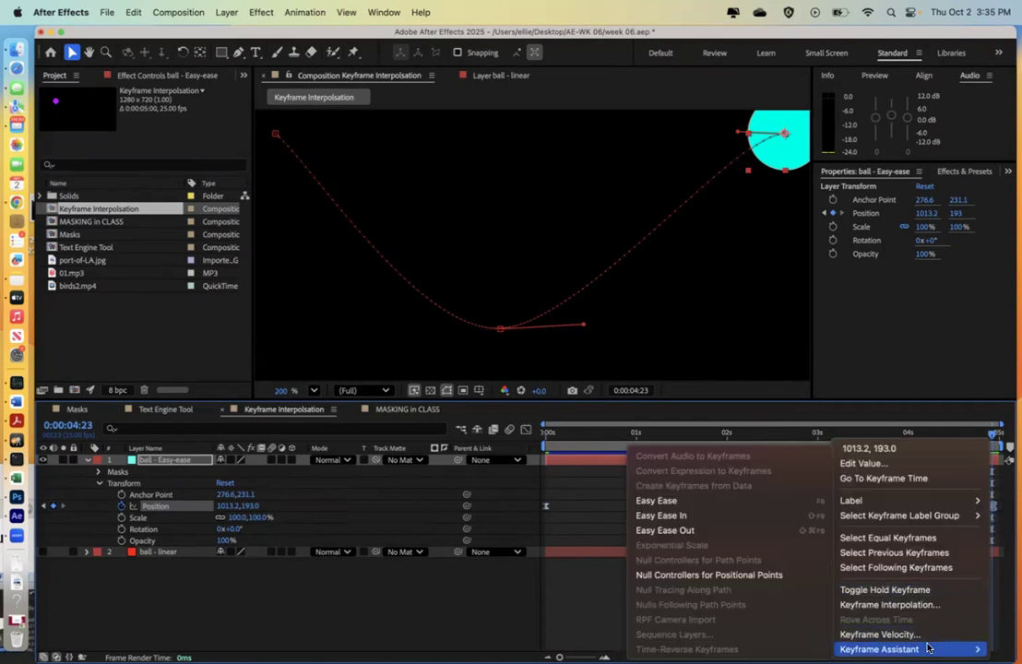
click(667, 531)
Step: Add a Position keyframe to the ball - Easy-ease layer at 0:00:01:17 and apply Easy Ease to it
drag(990, 436, 694, 447)
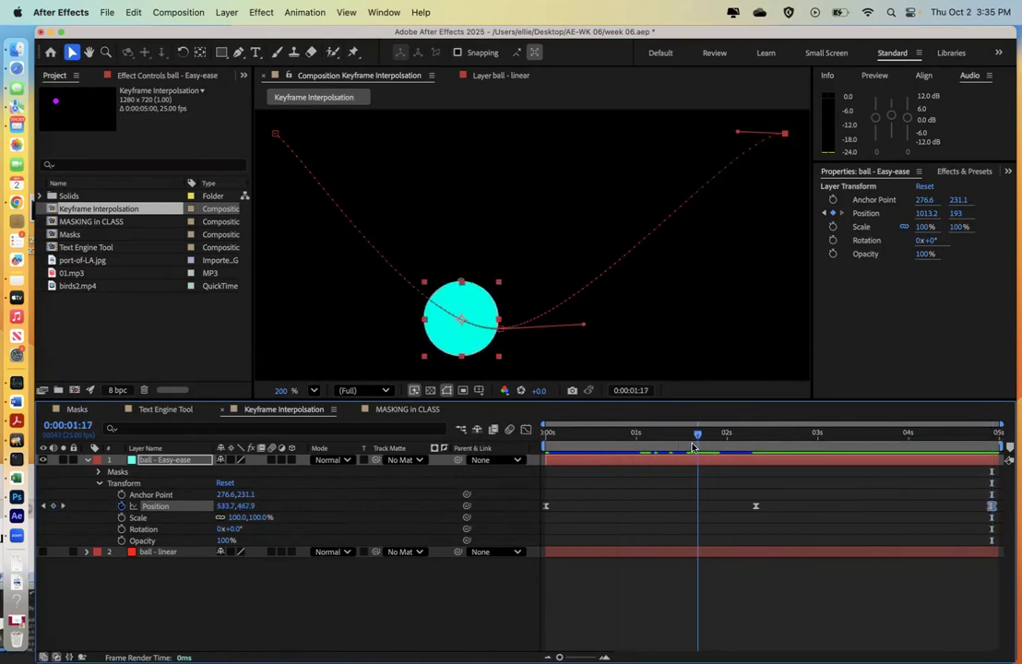
click(52, 506)
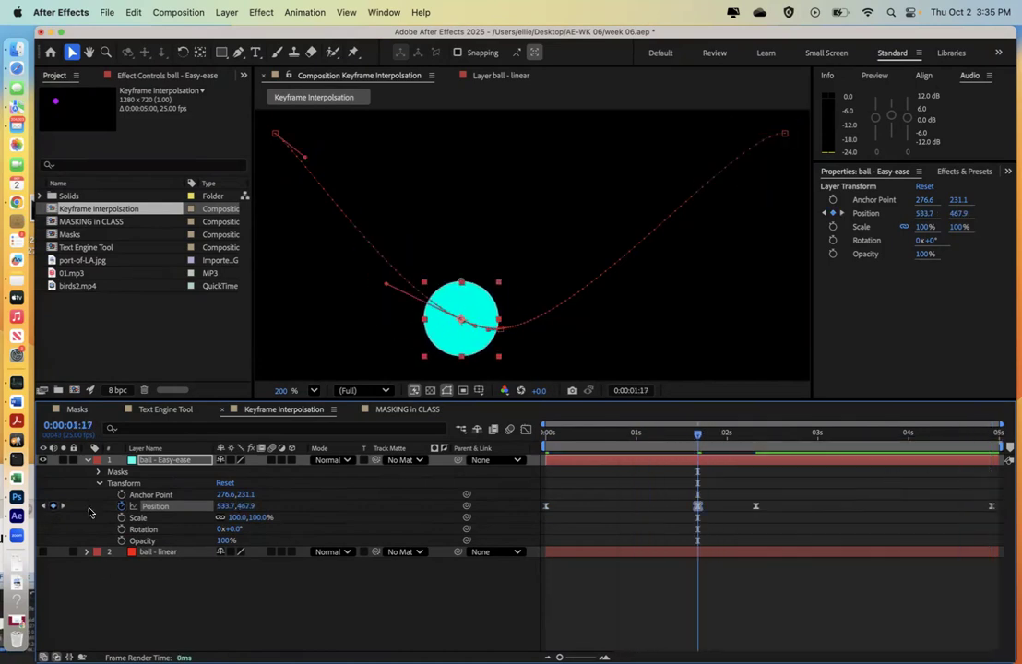
right_click(696, 508)
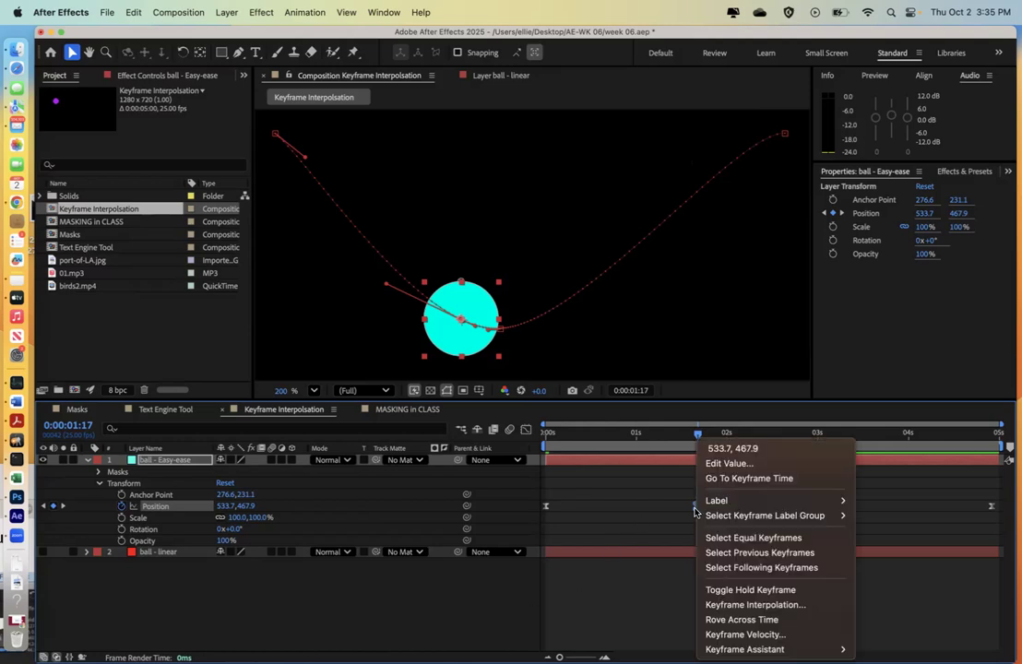
mouse_move(714, 519)
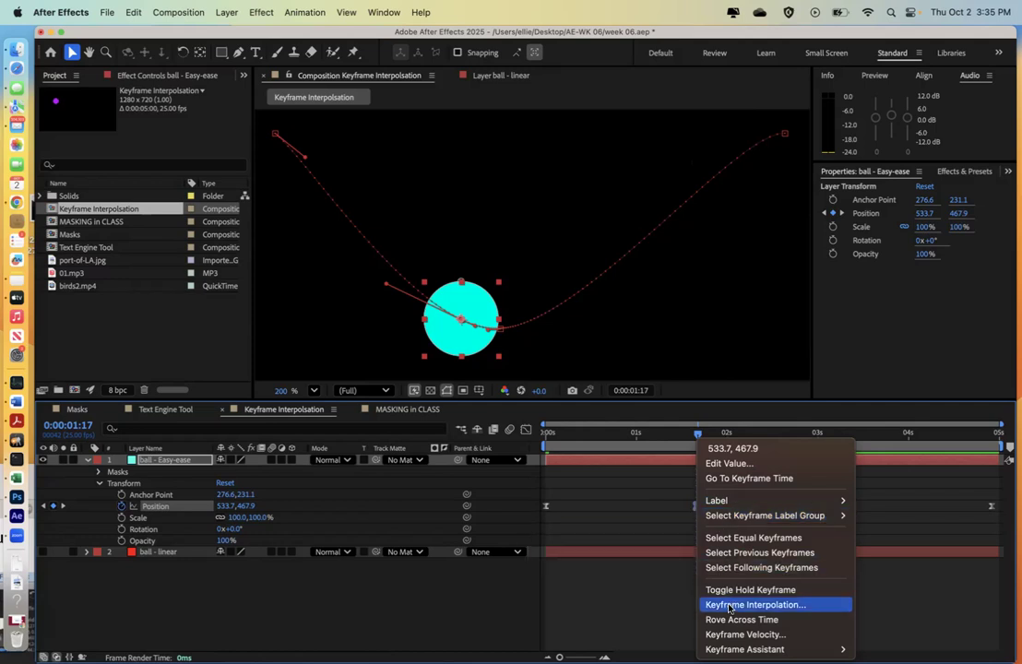
mouse_move(738, 649)
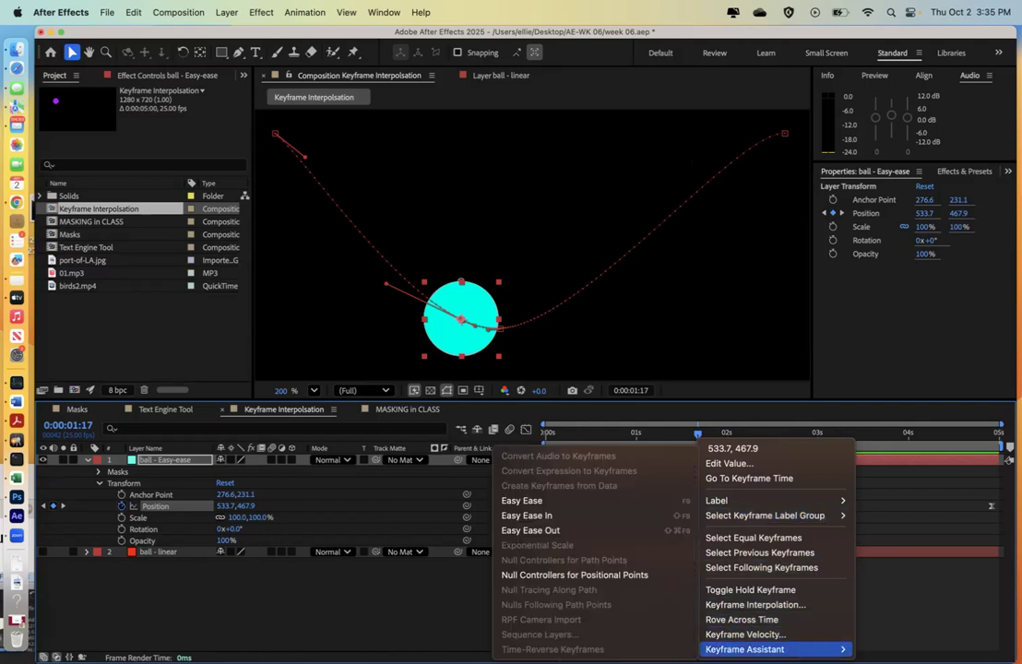
click(526, 501)
Step: Spread the two middle Position keyframes to about 0.6 and 3.7 seconds and preview the animation from the start
drag(695, 509, 601, 507)
drag(754, 513, 879, 506)
drag(699, 439, 538, 437)
key(space)
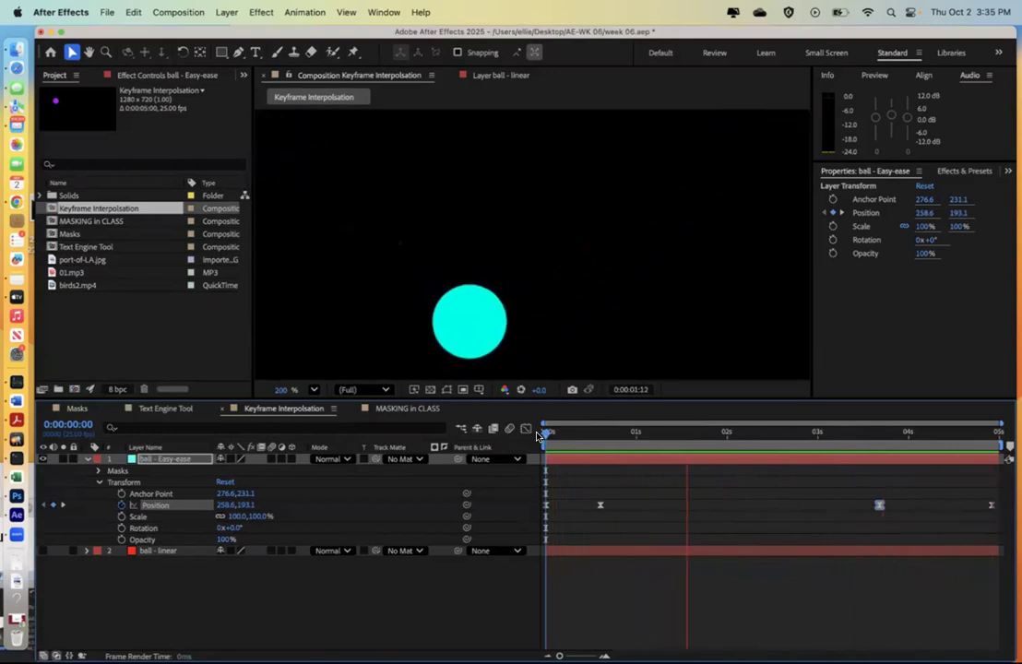
key(space)
Step: Move the two middle Position keyframes to 0:00:00:24 and 0:00:02:24 and preview the animation from the start
drag(601, 506, 633, 506)
drag(878, 507, 815, 506)
drag(729, 439, 539, 433)
key(space)
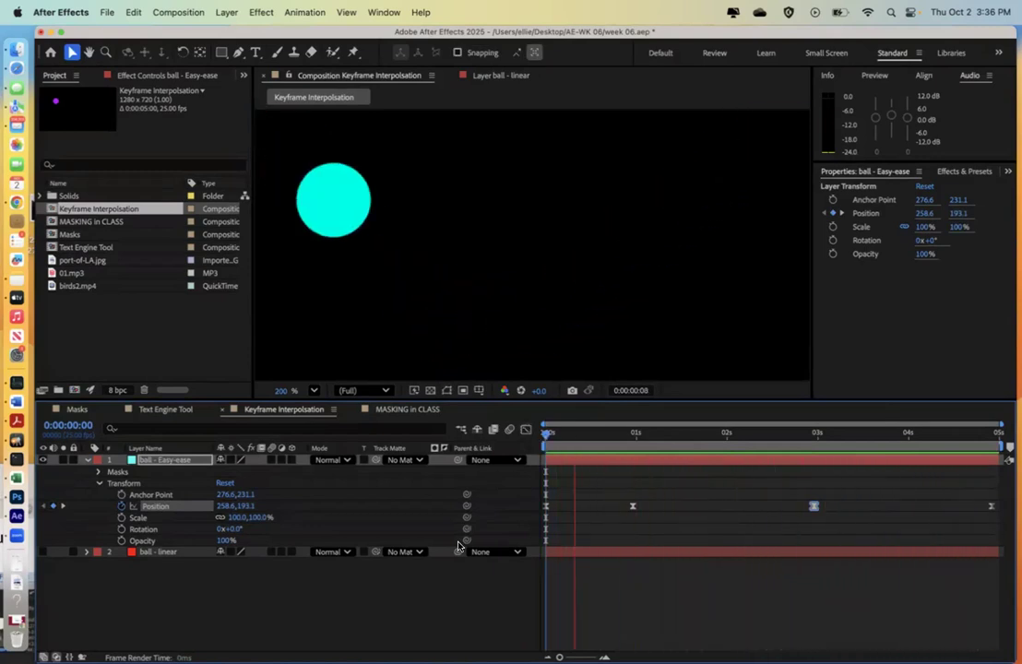
key(space)
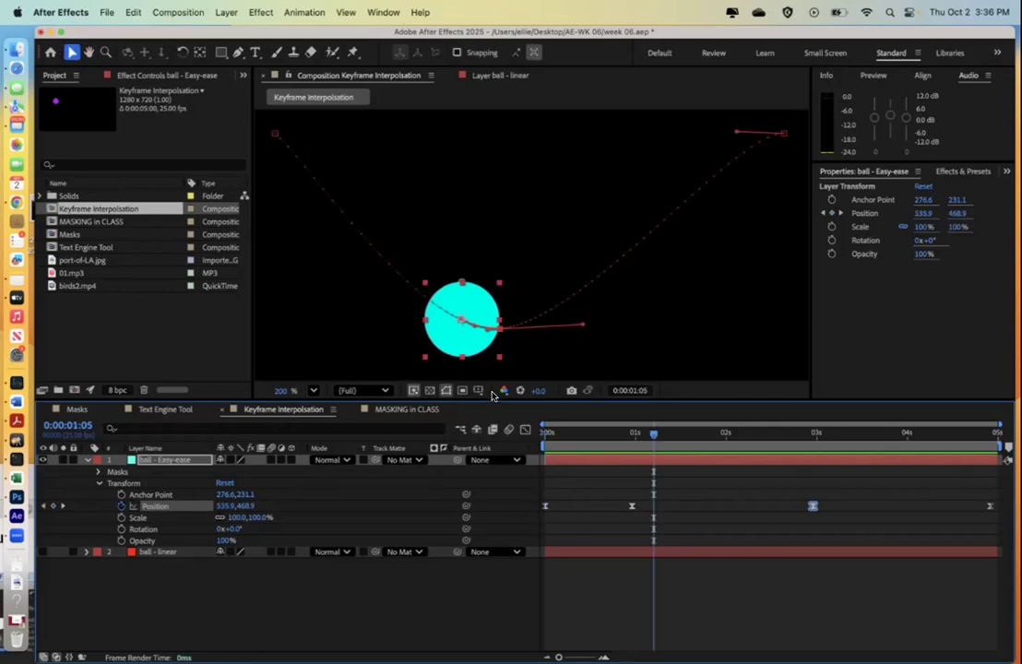
Step: Inspect the Position curves in the Graph Editor and the value of the keyframe at 0:00:00:24, leaving the value uncommitted
click(42, 505)
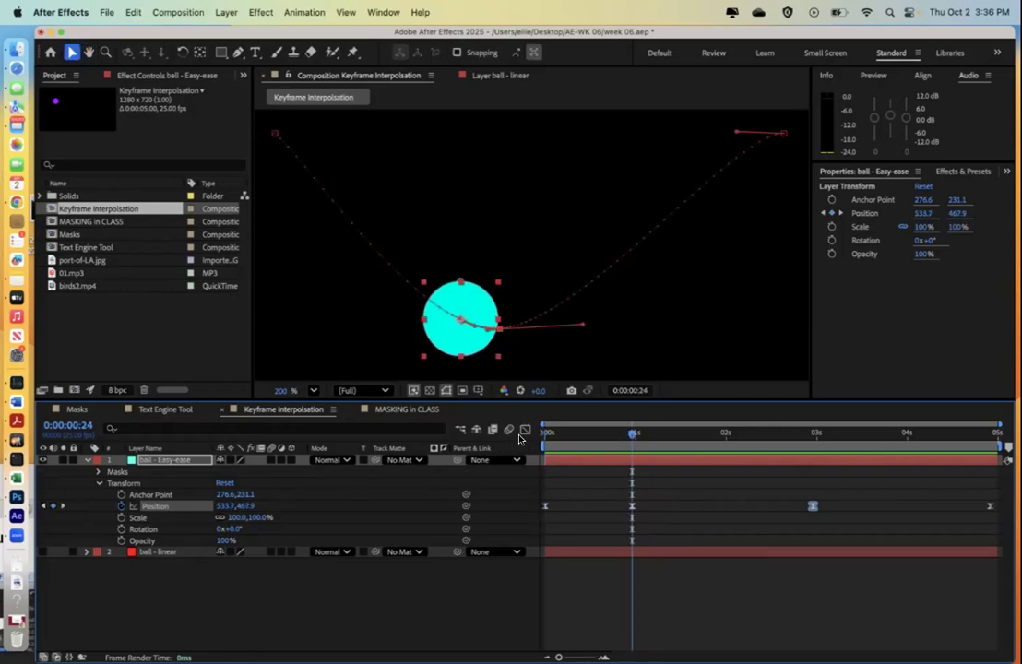
click(525, 430)
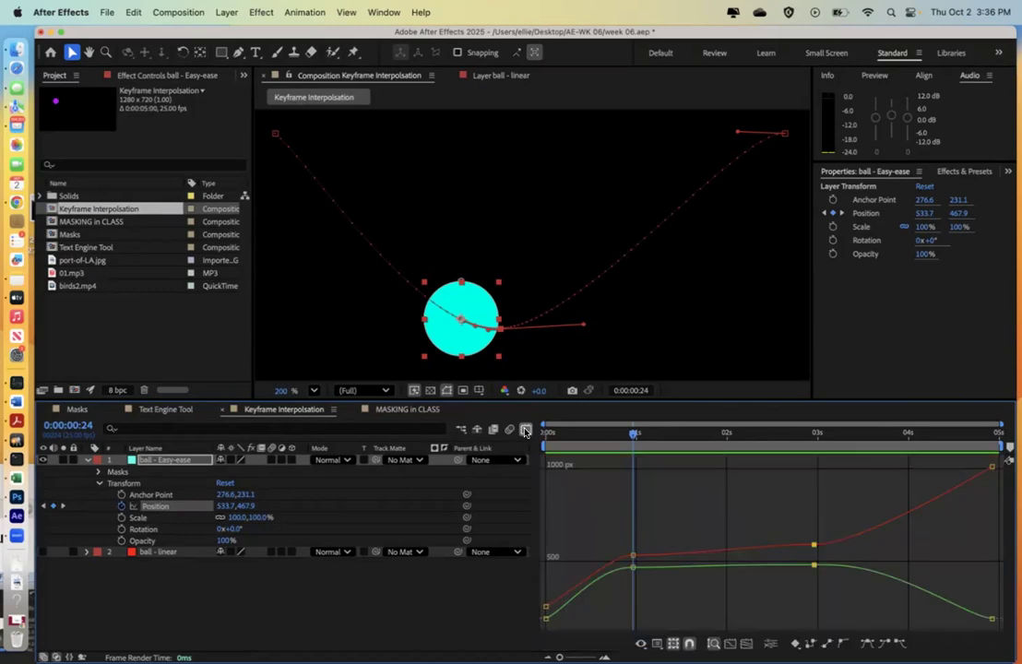
click(632, 555)
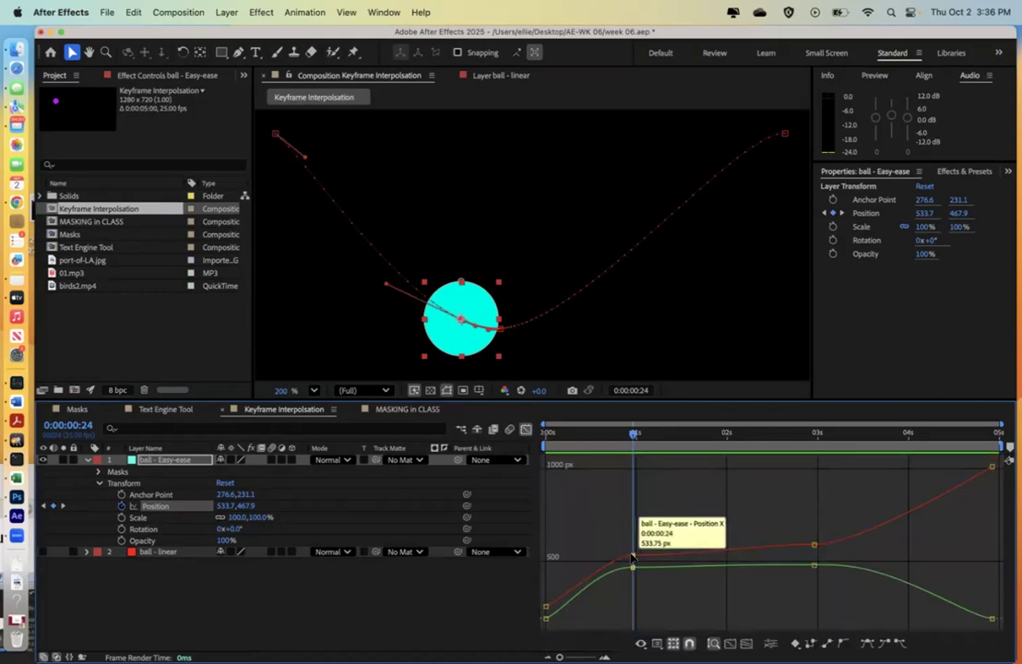
double_click(632, 556)
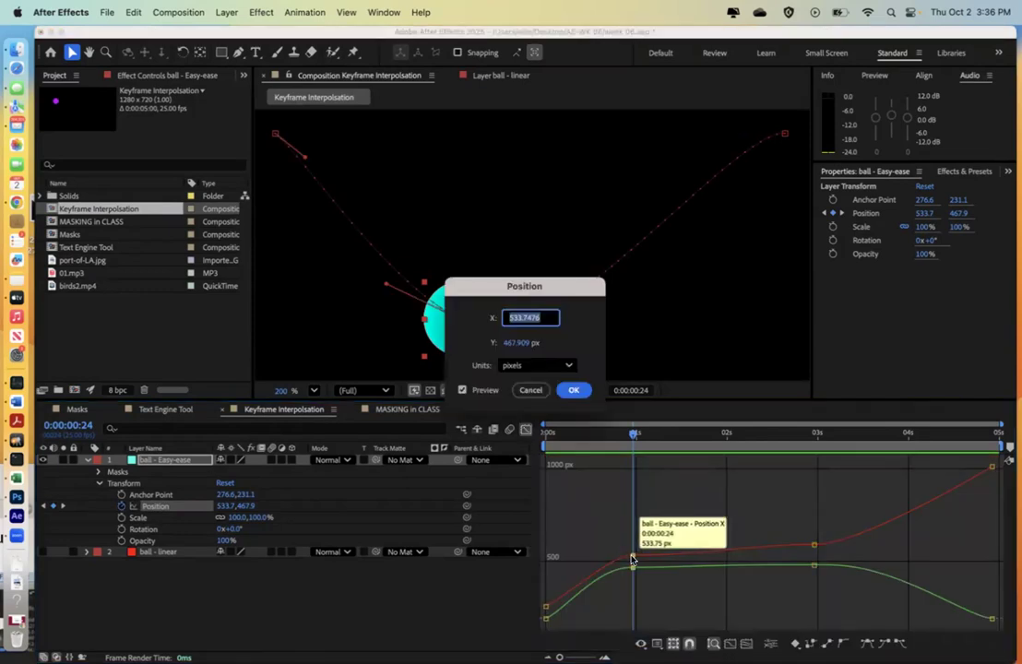
click(530, 390)
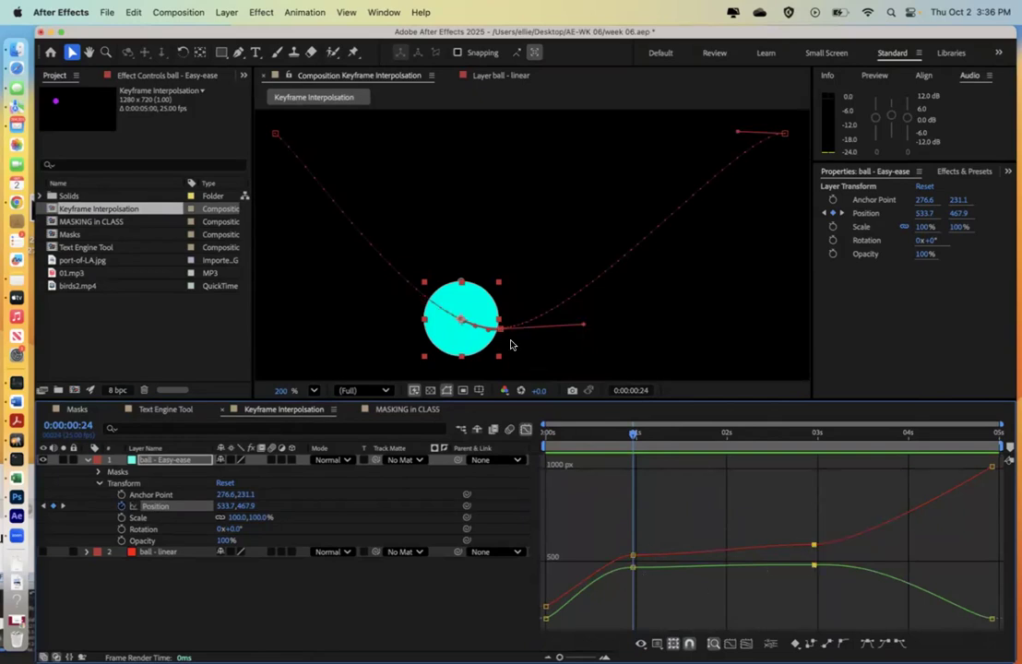
Step: Pull the motion path's outgoing handle at the lowest keyframe steeply upward and return the timeline to layer bars
drag(583, 324, 540, 267)
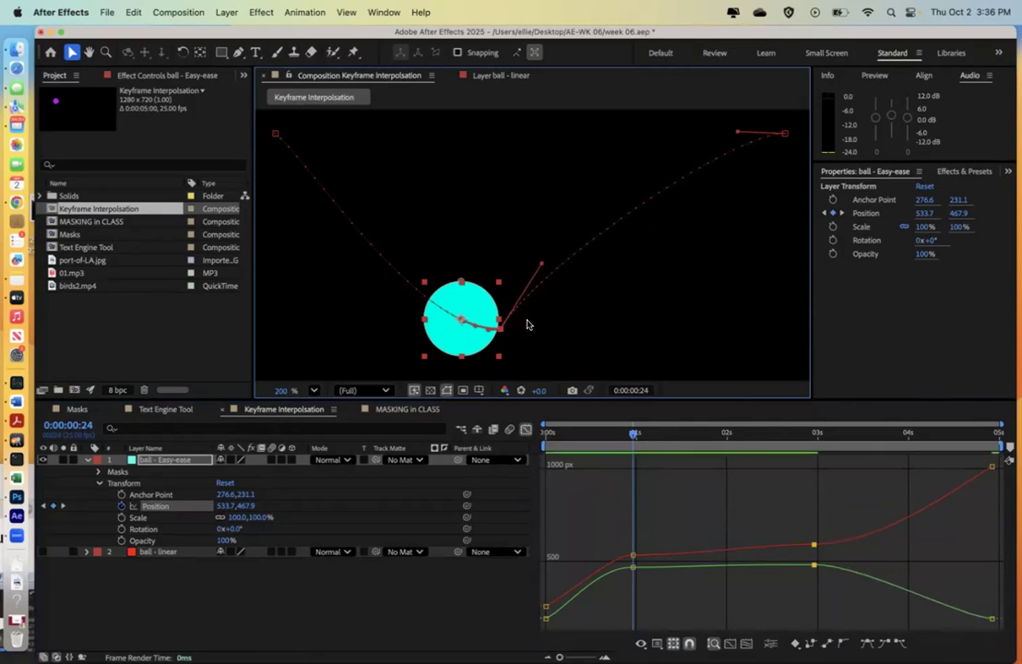
click(525, 431)
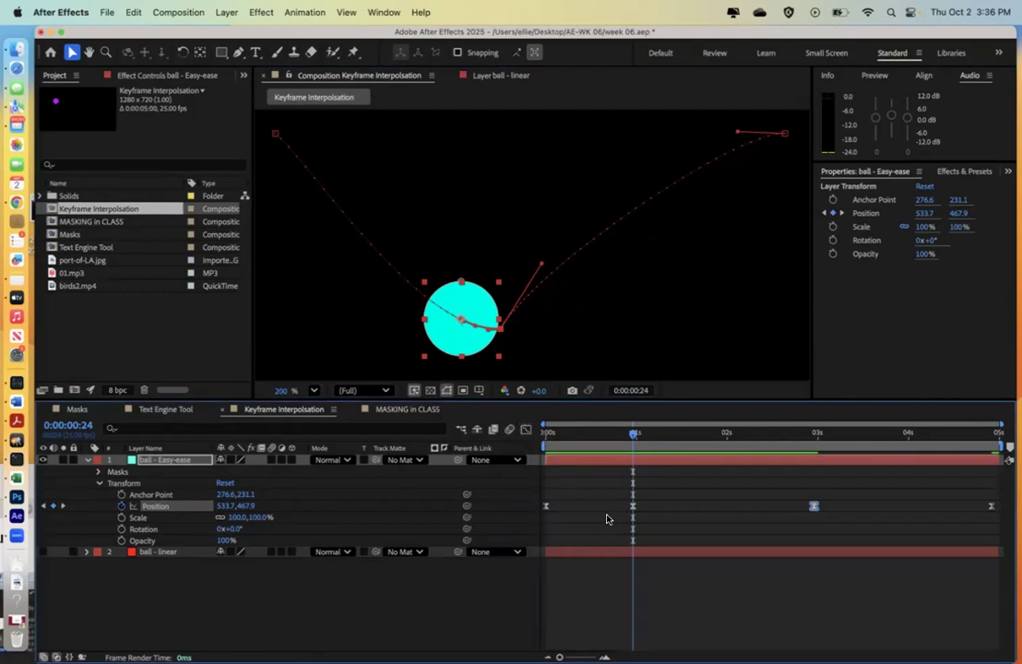
drag(632, 435, 672, 431)
Step: Undo the motion path handle change and close the Graph Editor
key(j)
key(shift+F3)
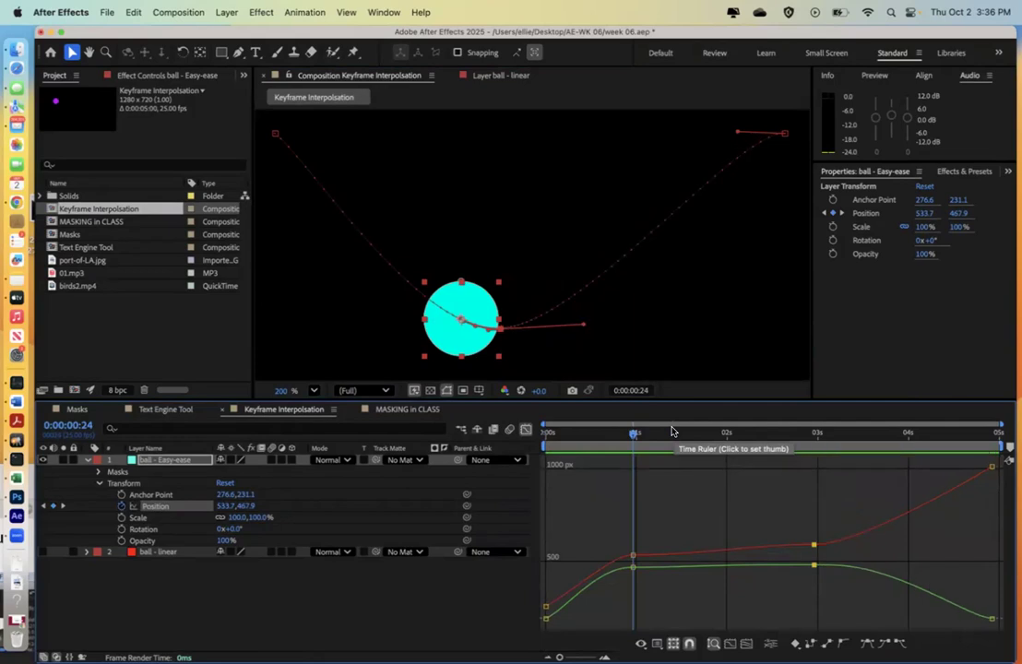
key(shift+F3)
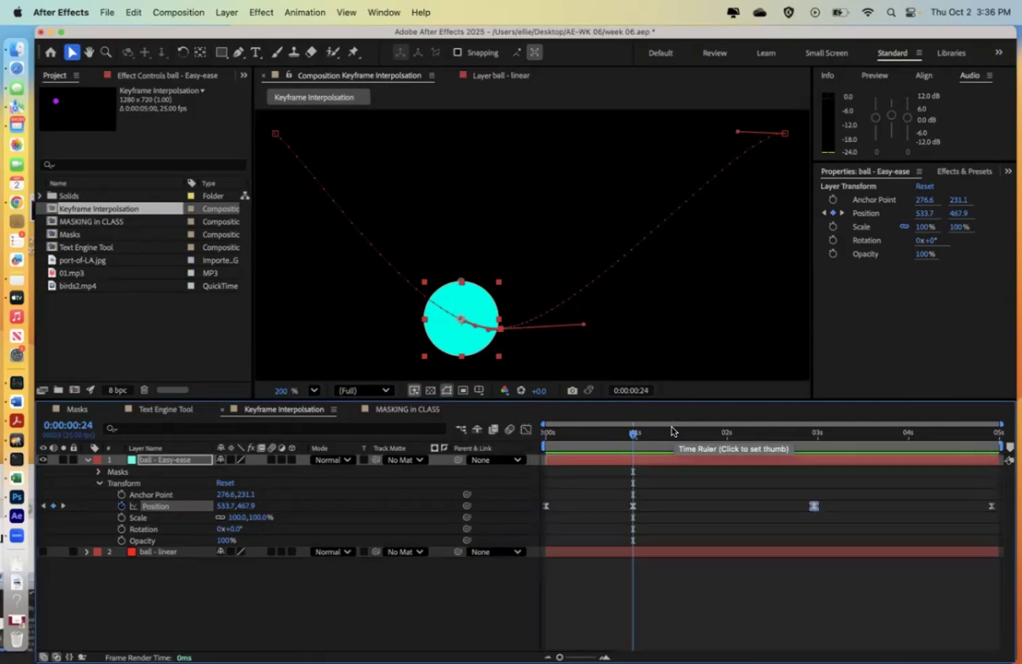
Step: Delete the Position keyframe at 0:00:00:24 and move the remaining middle keyframe to just before the 2-second mark
drag(598, 435, 694, 450)
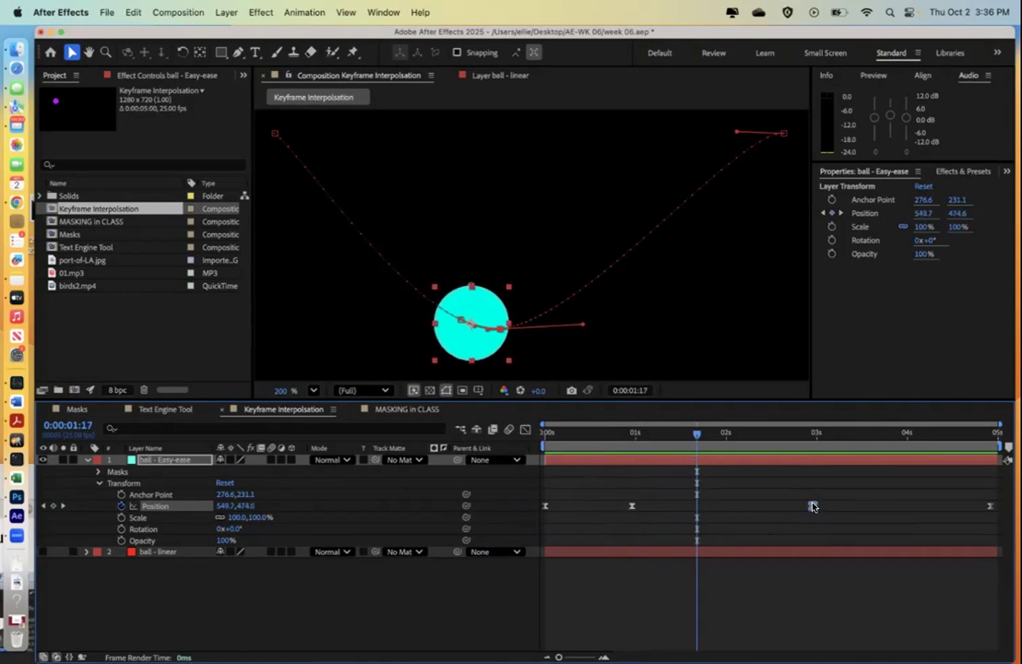
mouse_move(633, 503)
mouse_down()
mouse_move(671, 504)
mouse_move(653, 506)
mouse_up()
key(Delete)
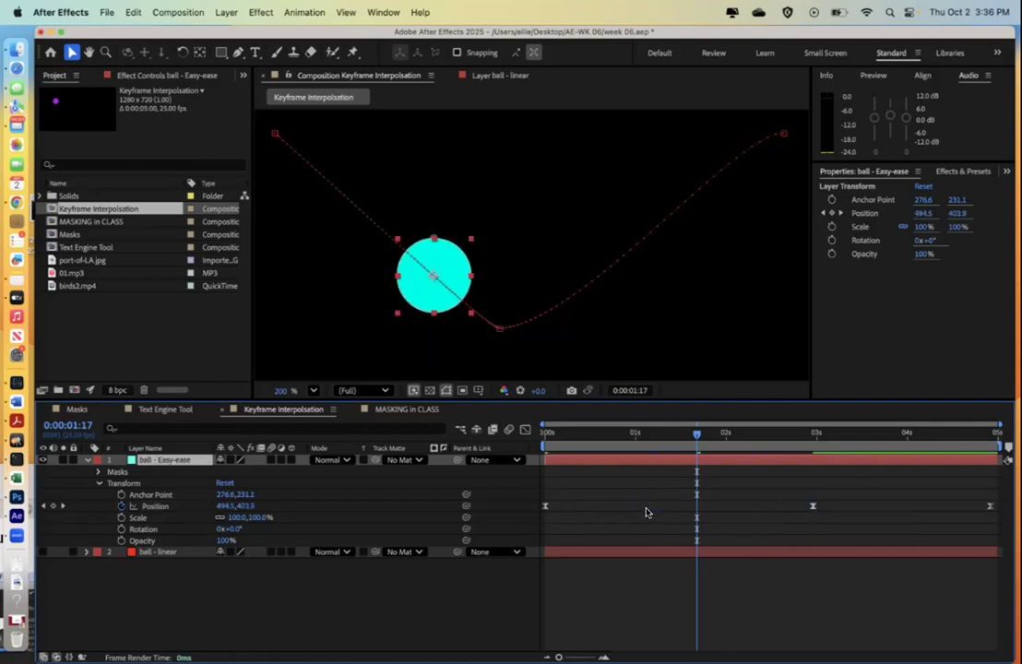
drag(812, 506, 712, 508)
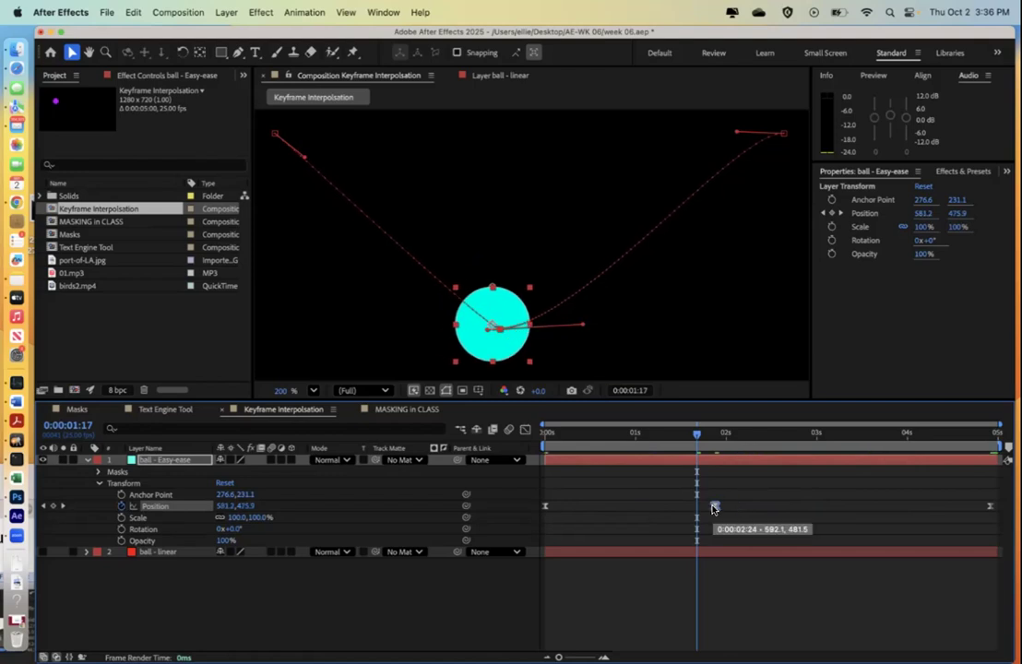
Step: Preview the cyan ball's eased motion from the start of the composition
click(547, 436)
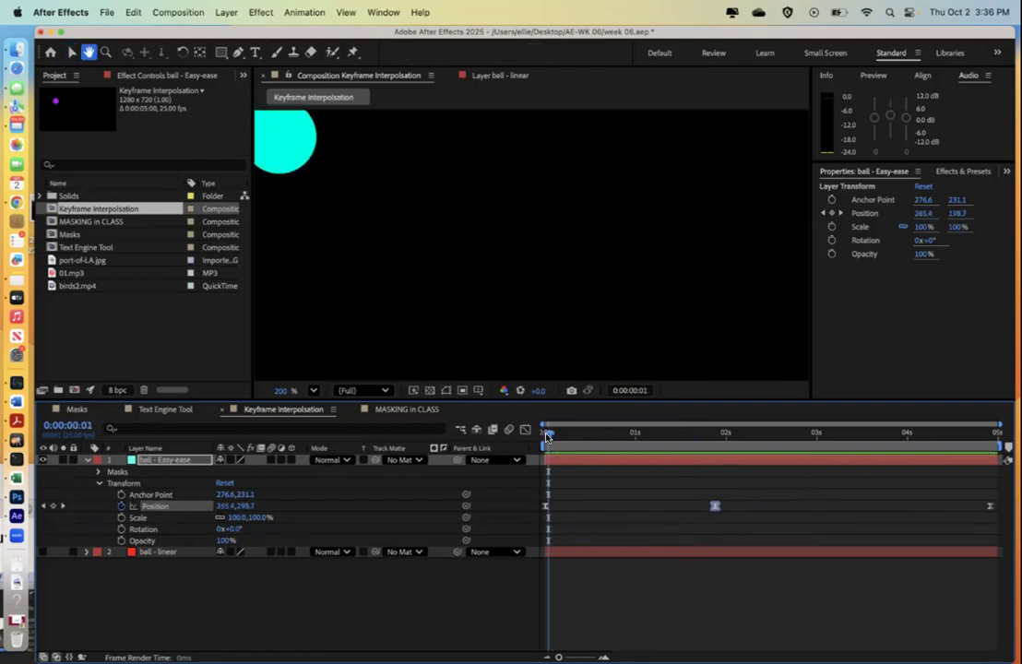
key(space)
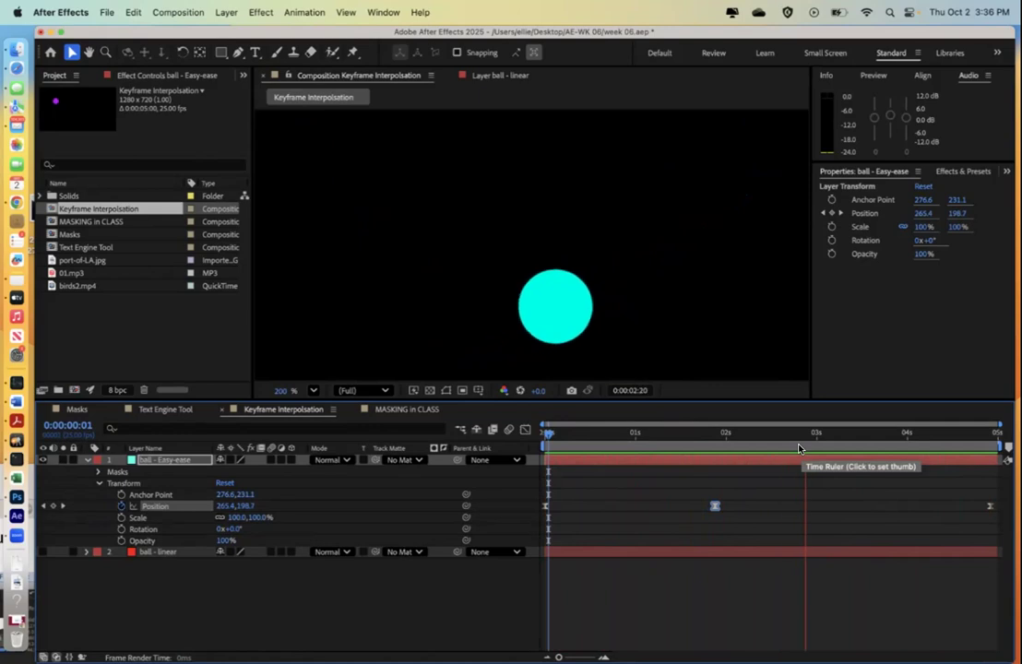
key(space)
Step: Hide the ball - Easy-ease layer, show the ball - linear layer, and preview it from 0:00:00:00
click(43, 460)
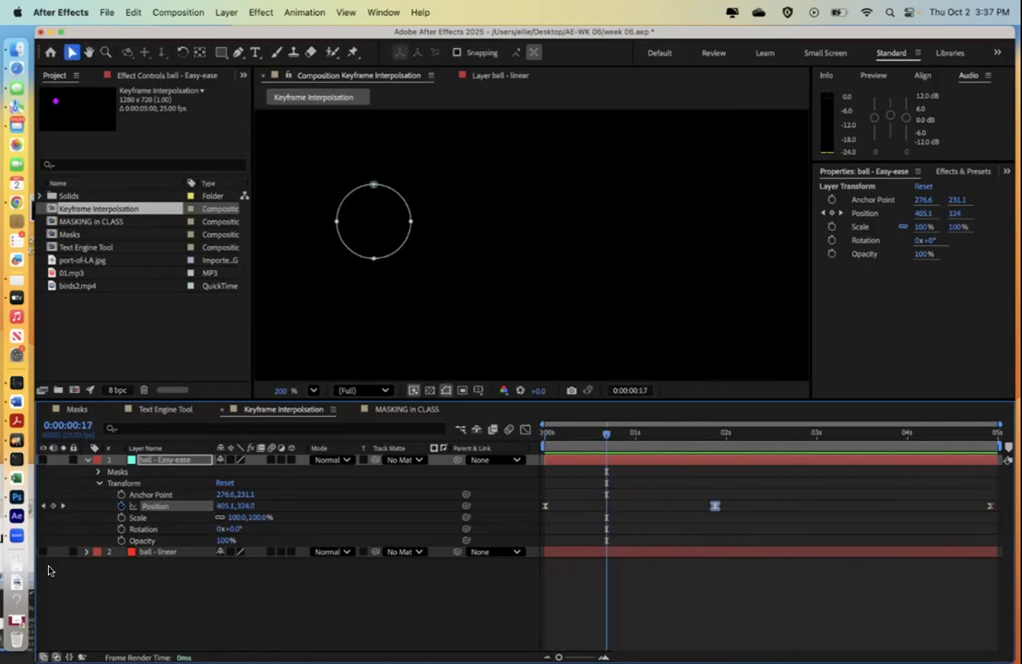
click(42, 552)
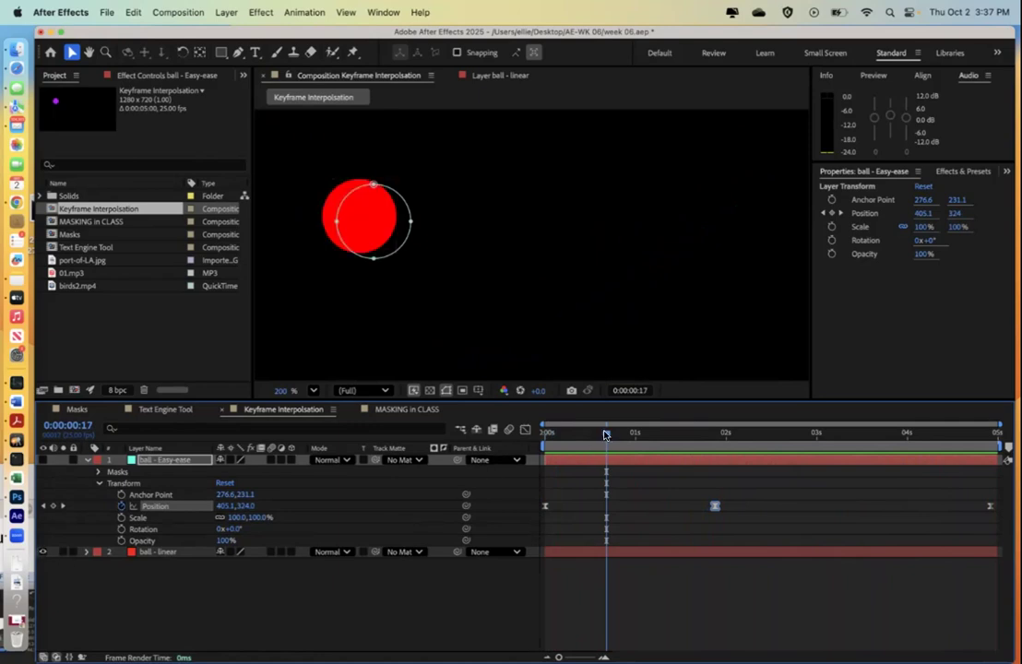
drag(606, 434, 468, 433)
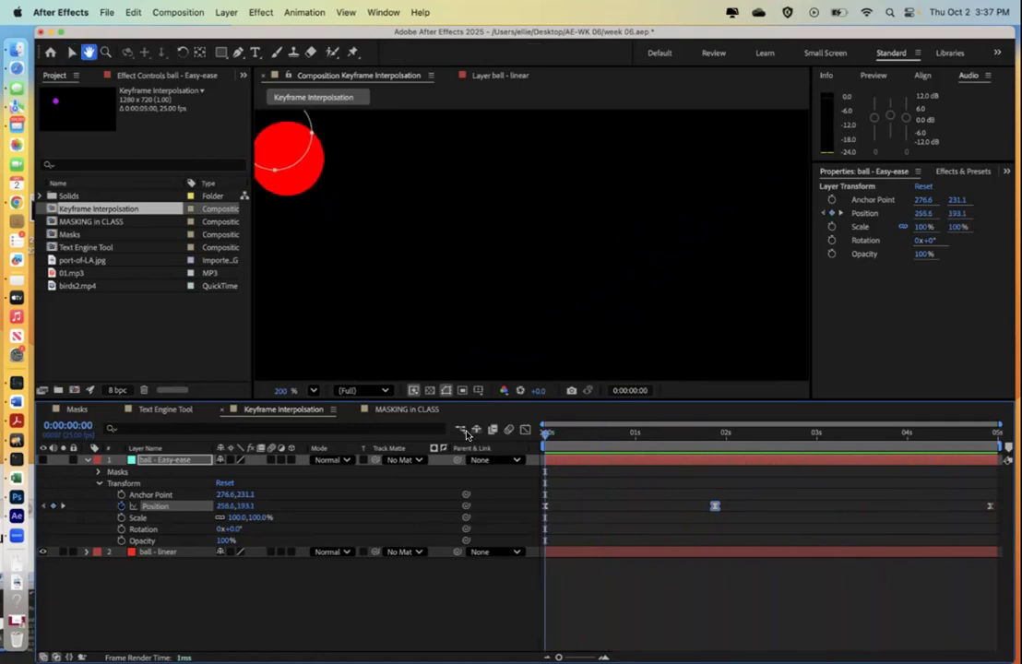
key(space)
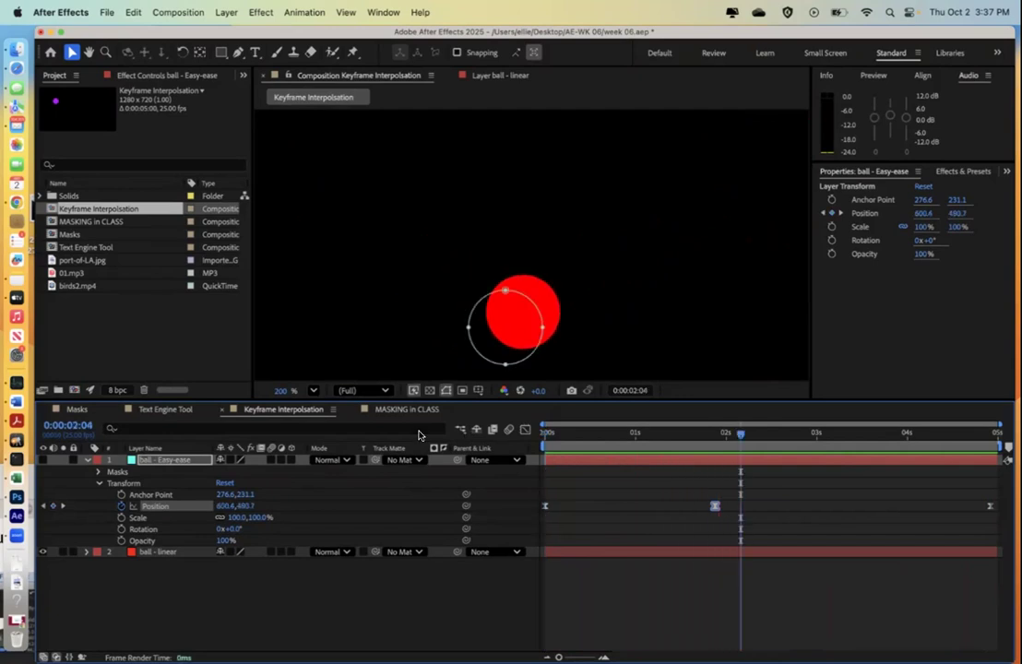
Step: Show the ball - Easy-ease layer again and play both balls together from 0:00:00:00 to compare their motion
click(41, 460)
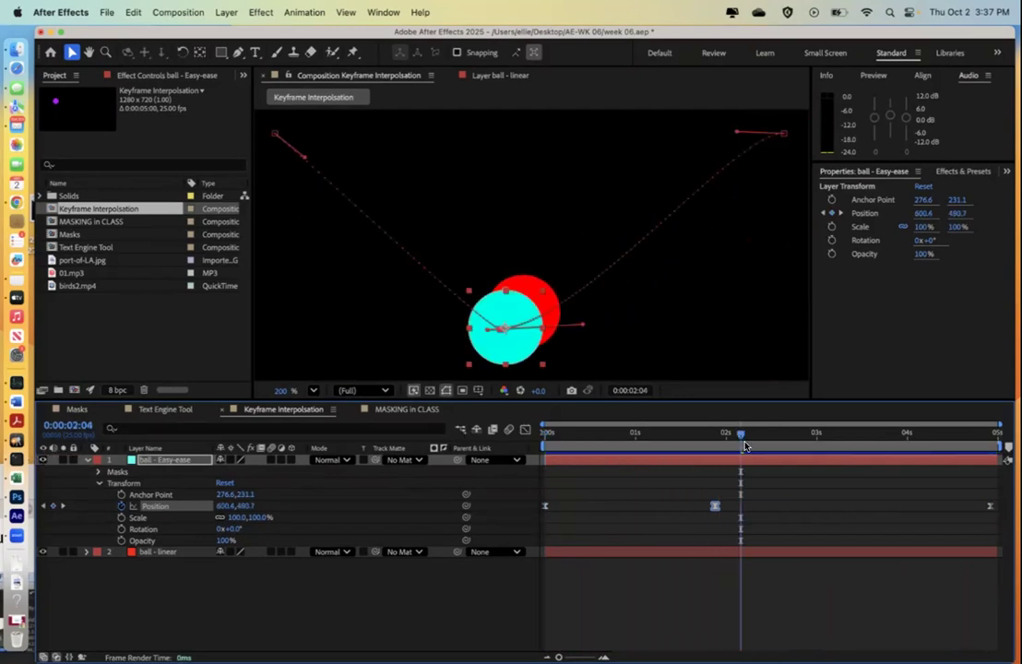
drag(741, 437, 546, 433)
key(space)
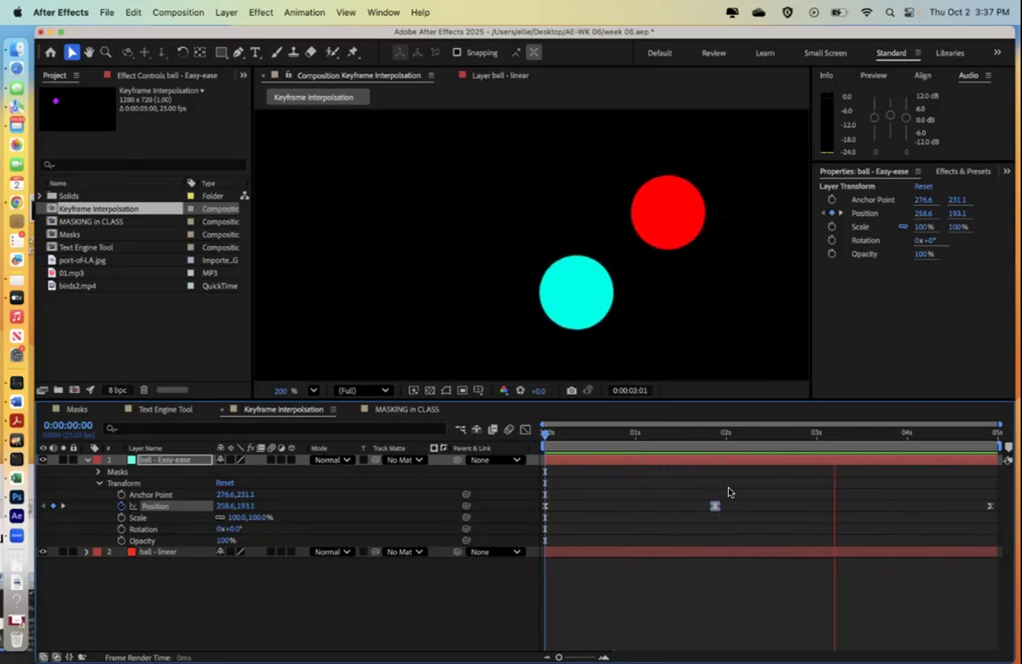
Step: Move the ball - Easy-ease layer's middle Position keyframe to just past the 2-second mark, watch both balls play, and stop the preview
drag(714, 507, 730, 507)
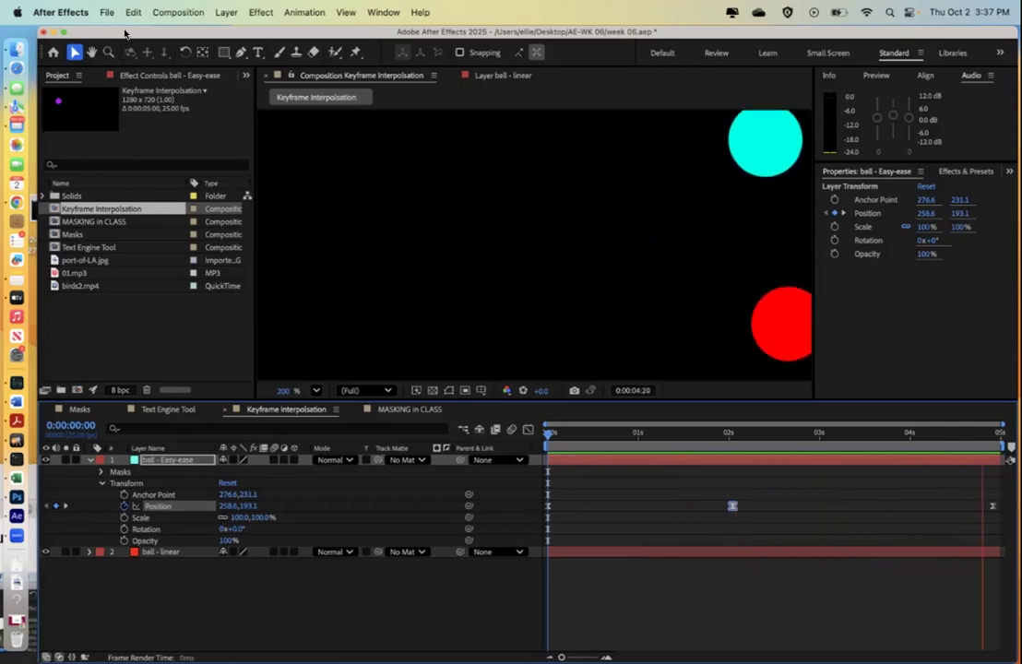
drag(117, 31, 149, 31)
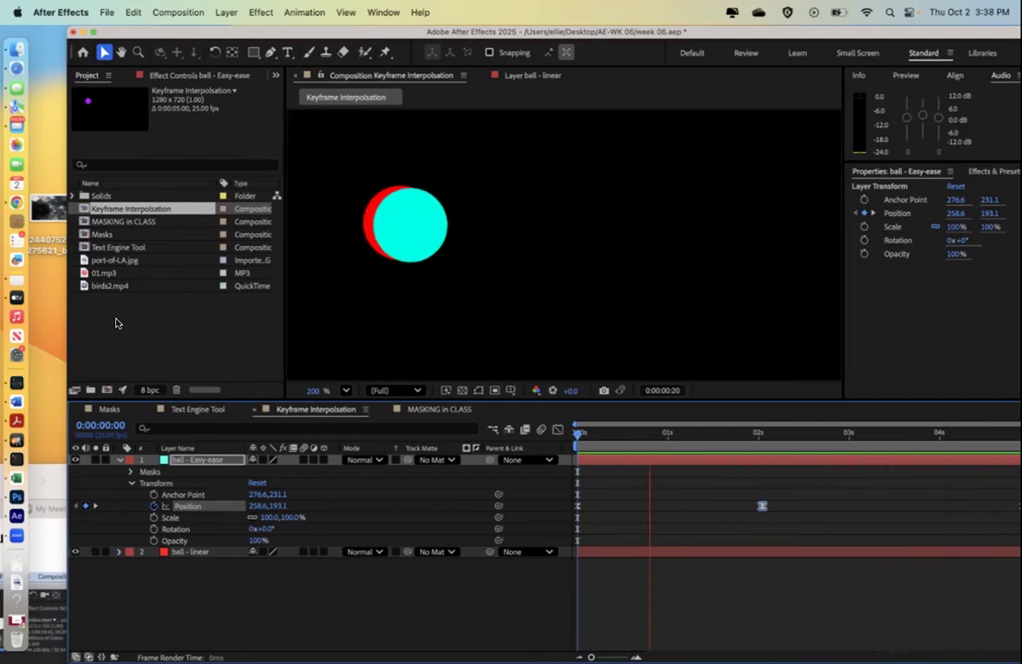
click(146, 294)
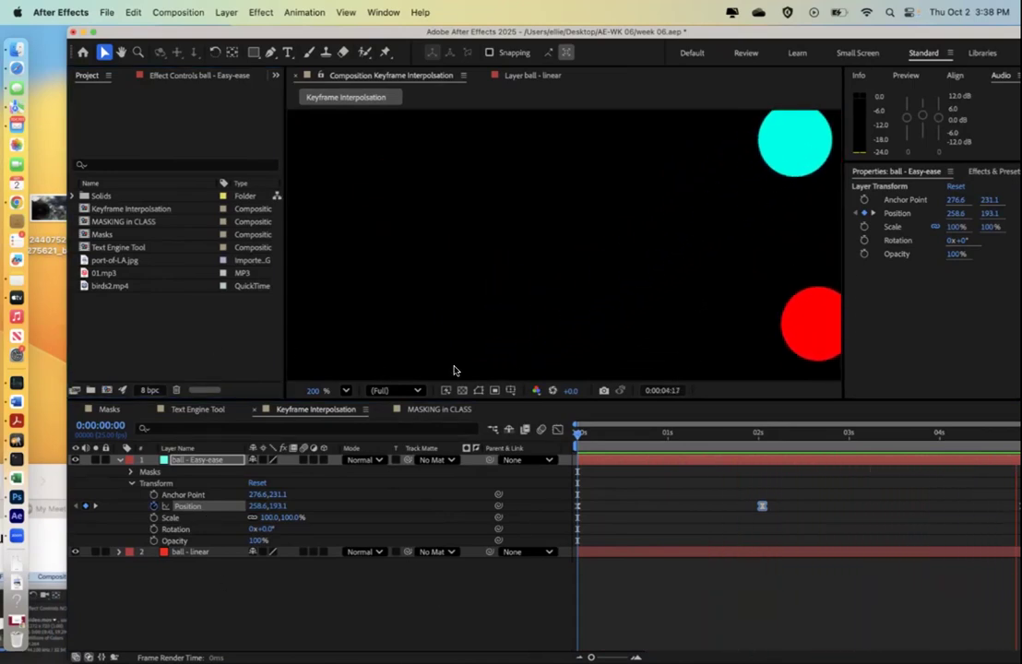
click(470, 343)
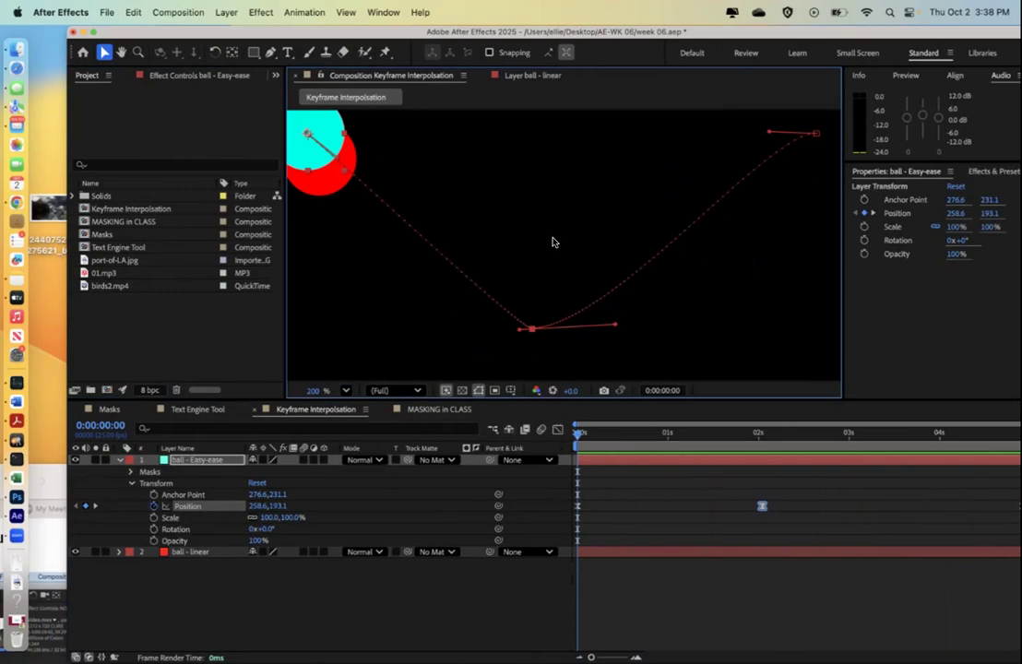
drag(218, 30, 187, 21)
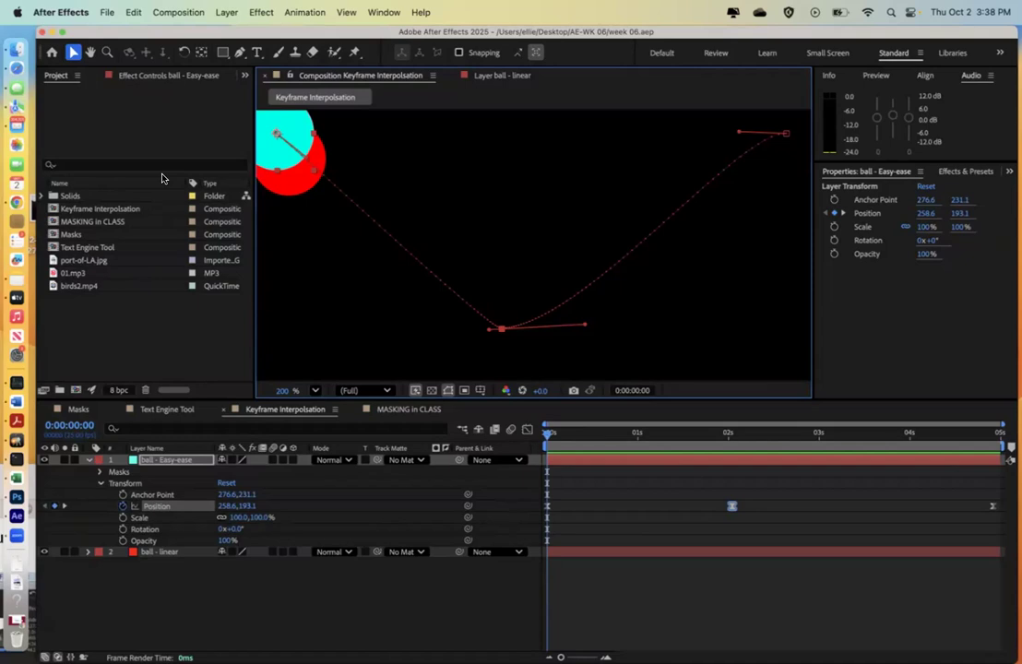
click(96, 254)
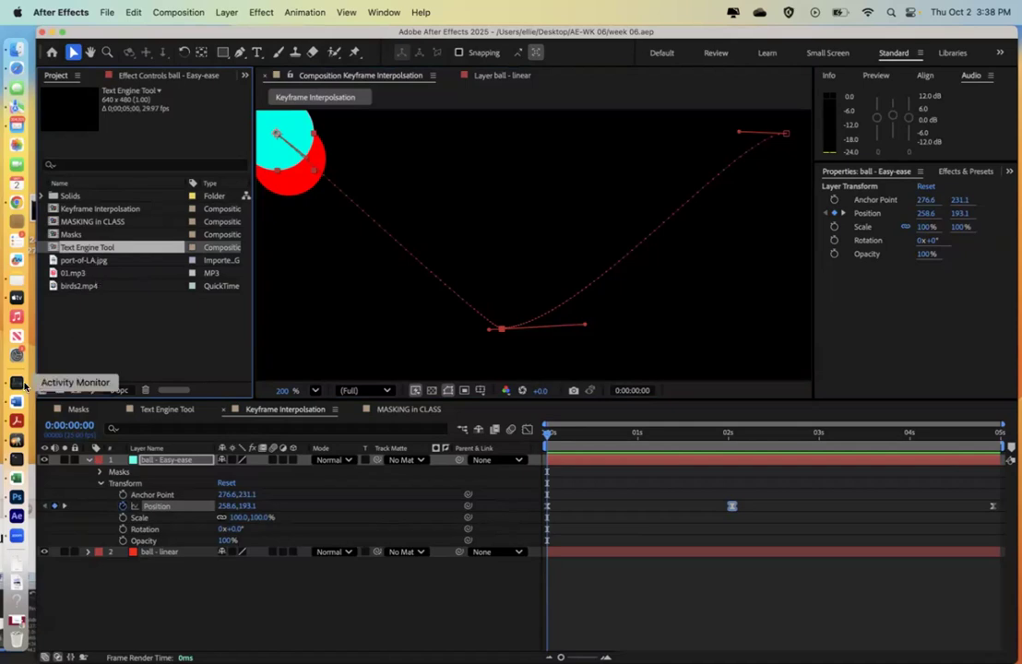